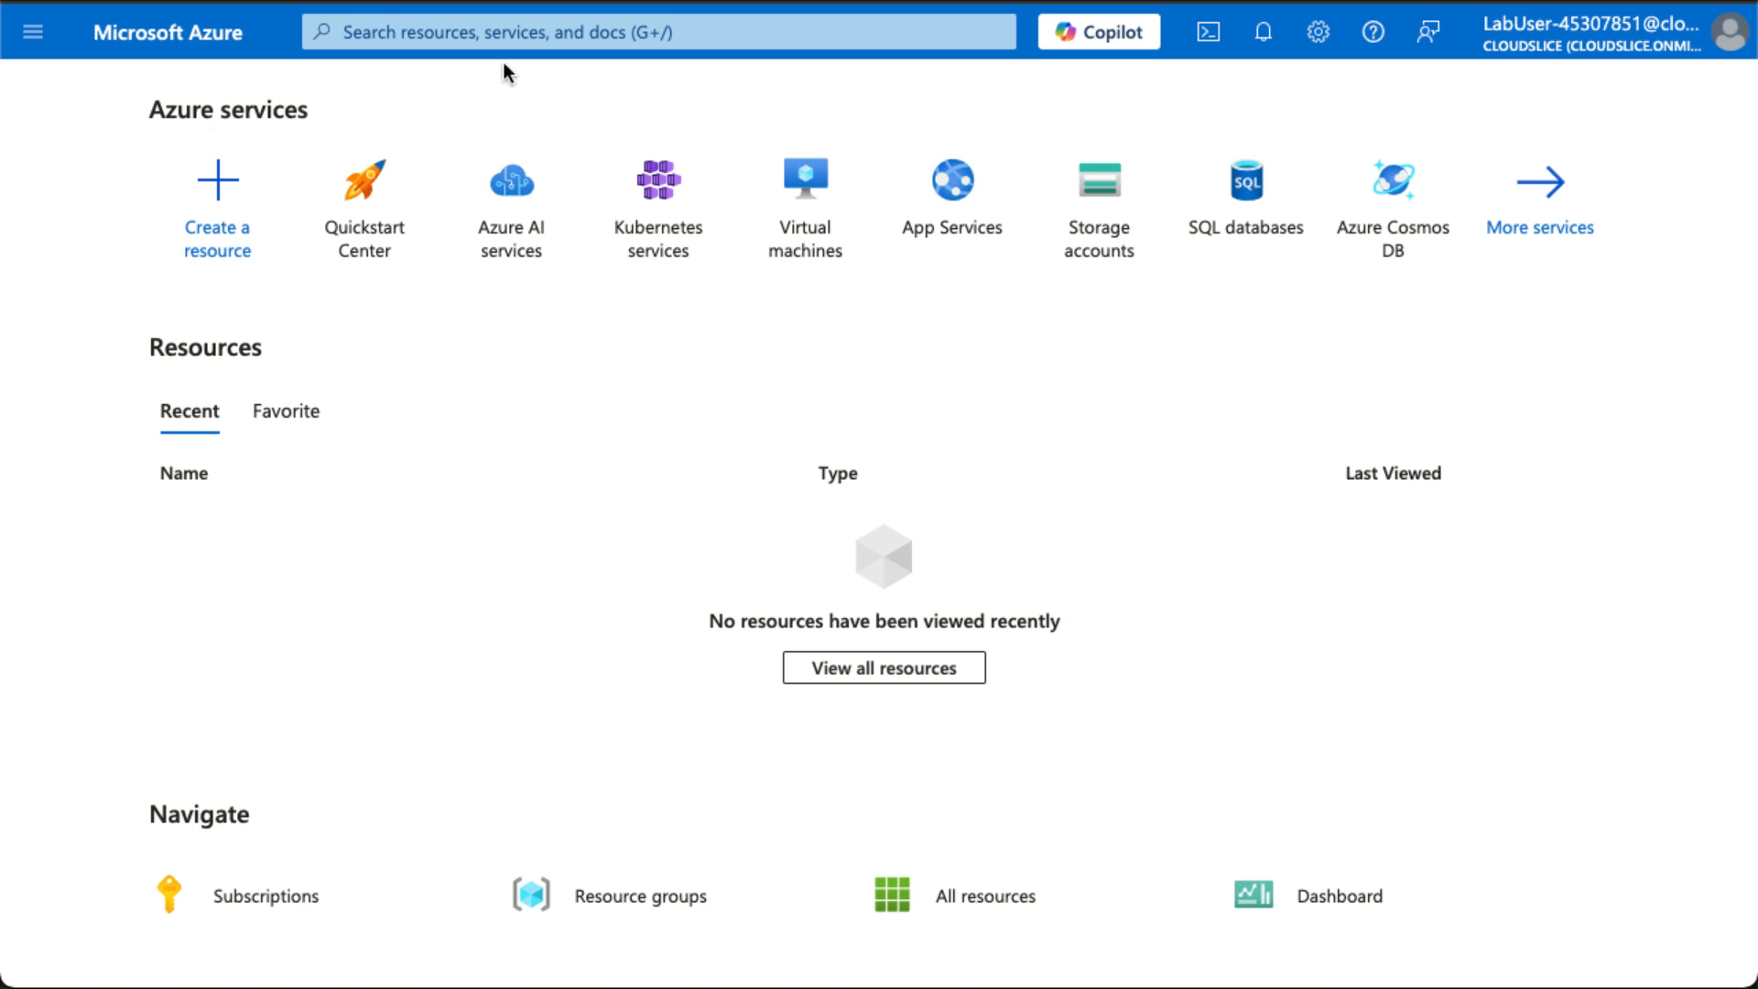
Step: Open the storage accounts service and start creating a new storage account
left_click(1100, 220)
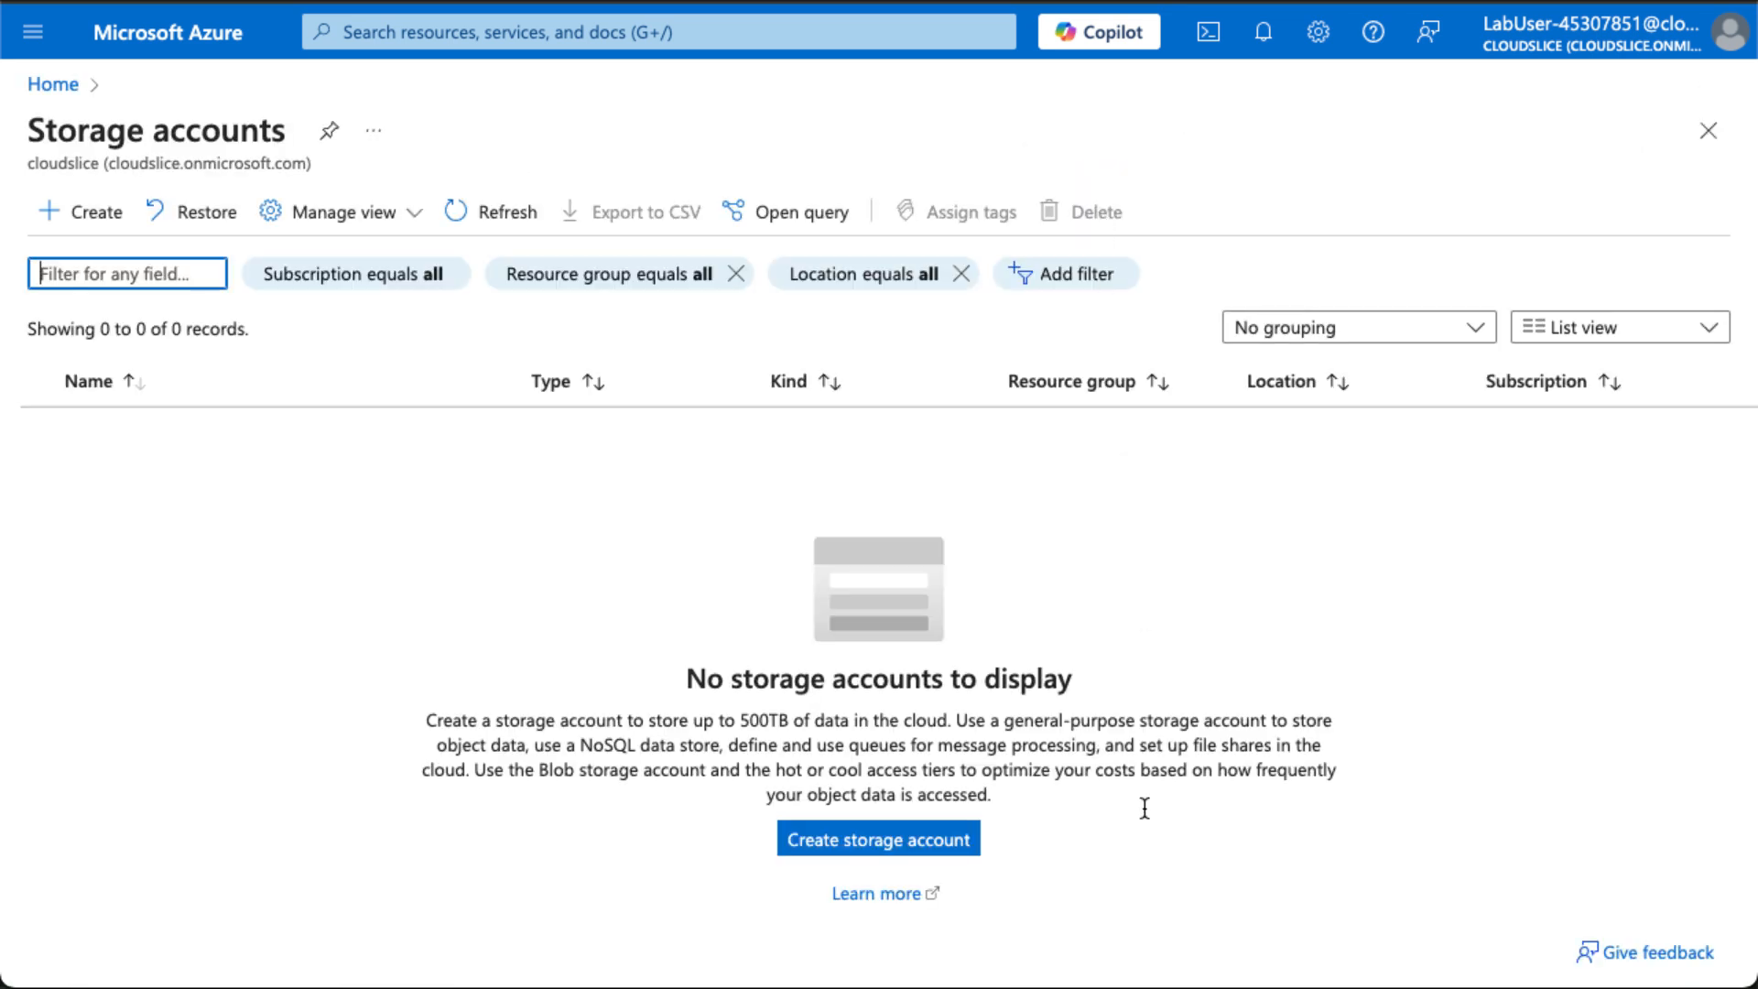
left_click(961, 835)
left_click(960, 835)
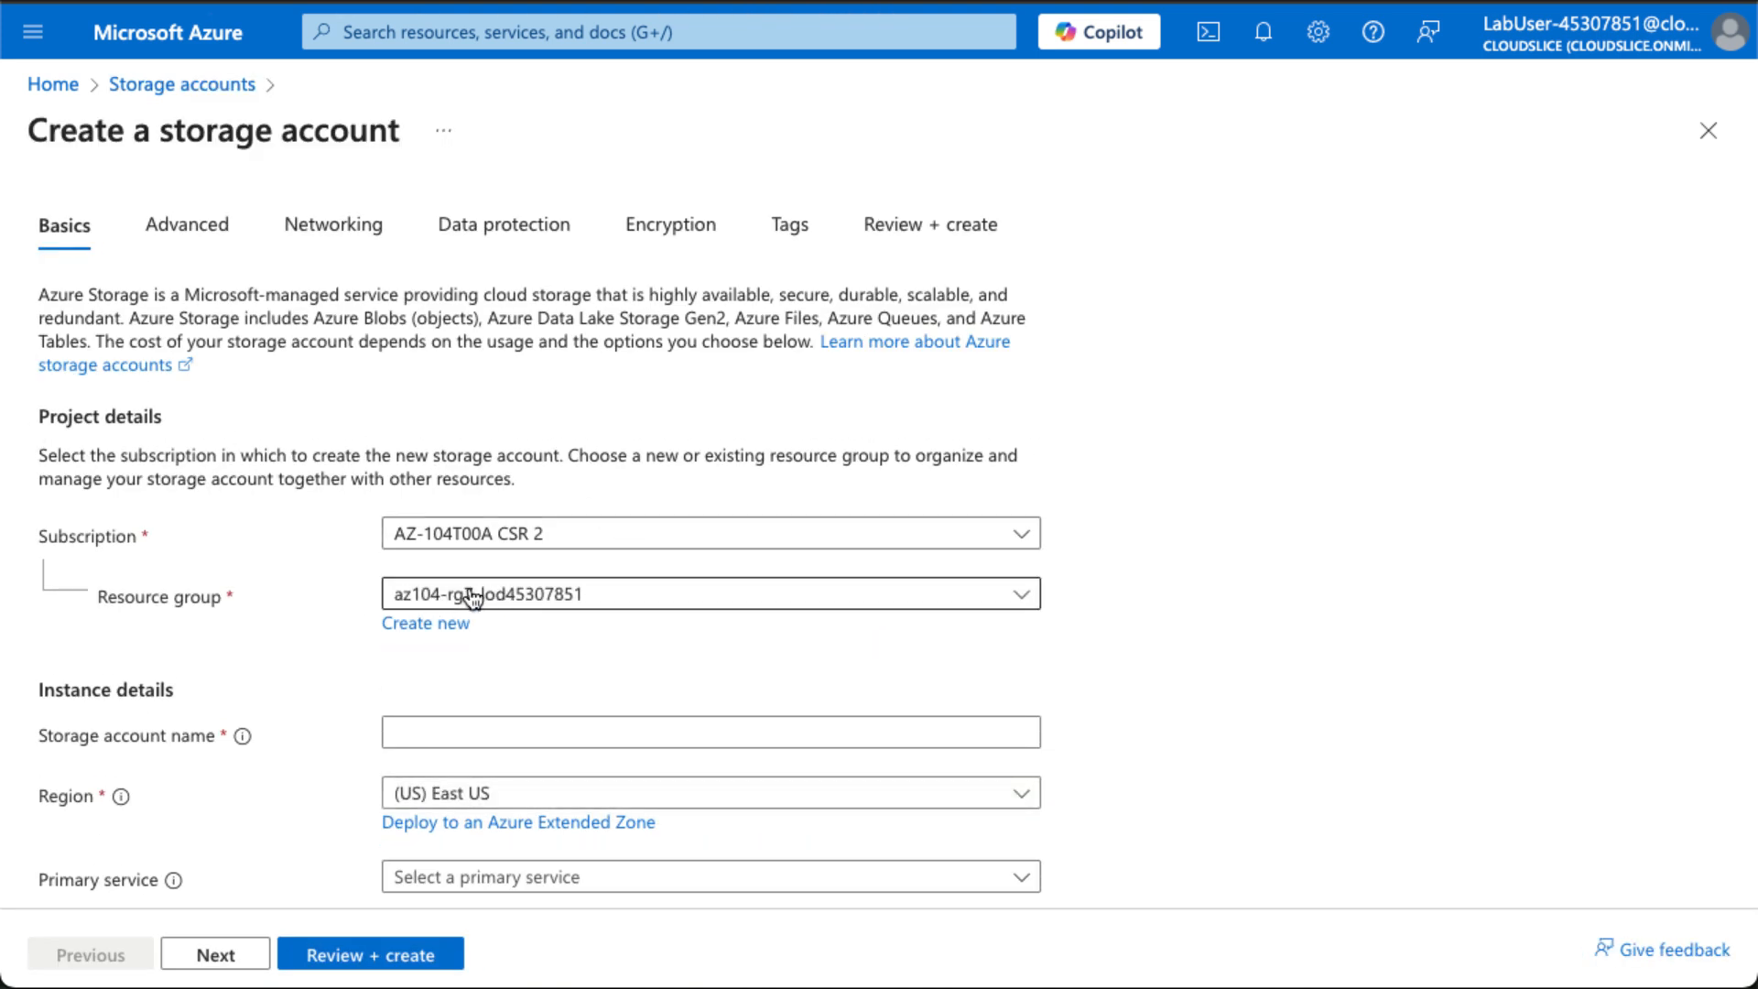
Step: Enter agloballyuniquename as the storage account name in the instance details
scroll(575, 645, "down", 2)
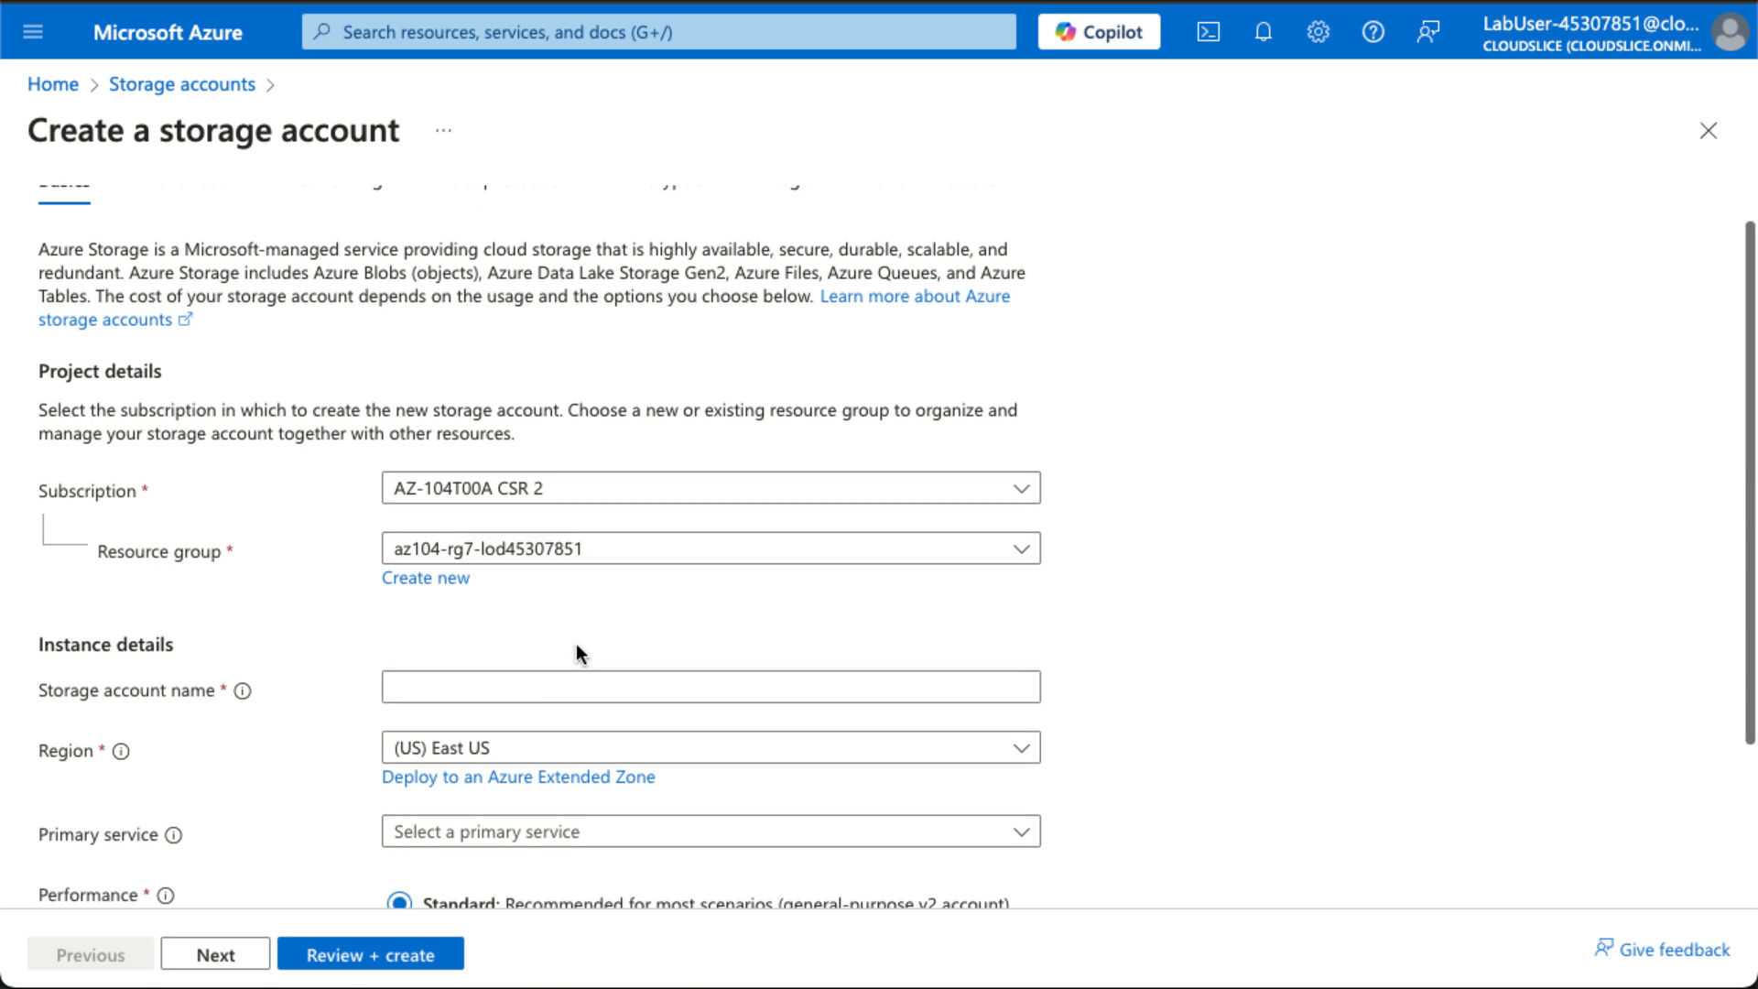
scroll(575, 645, "down", 1)
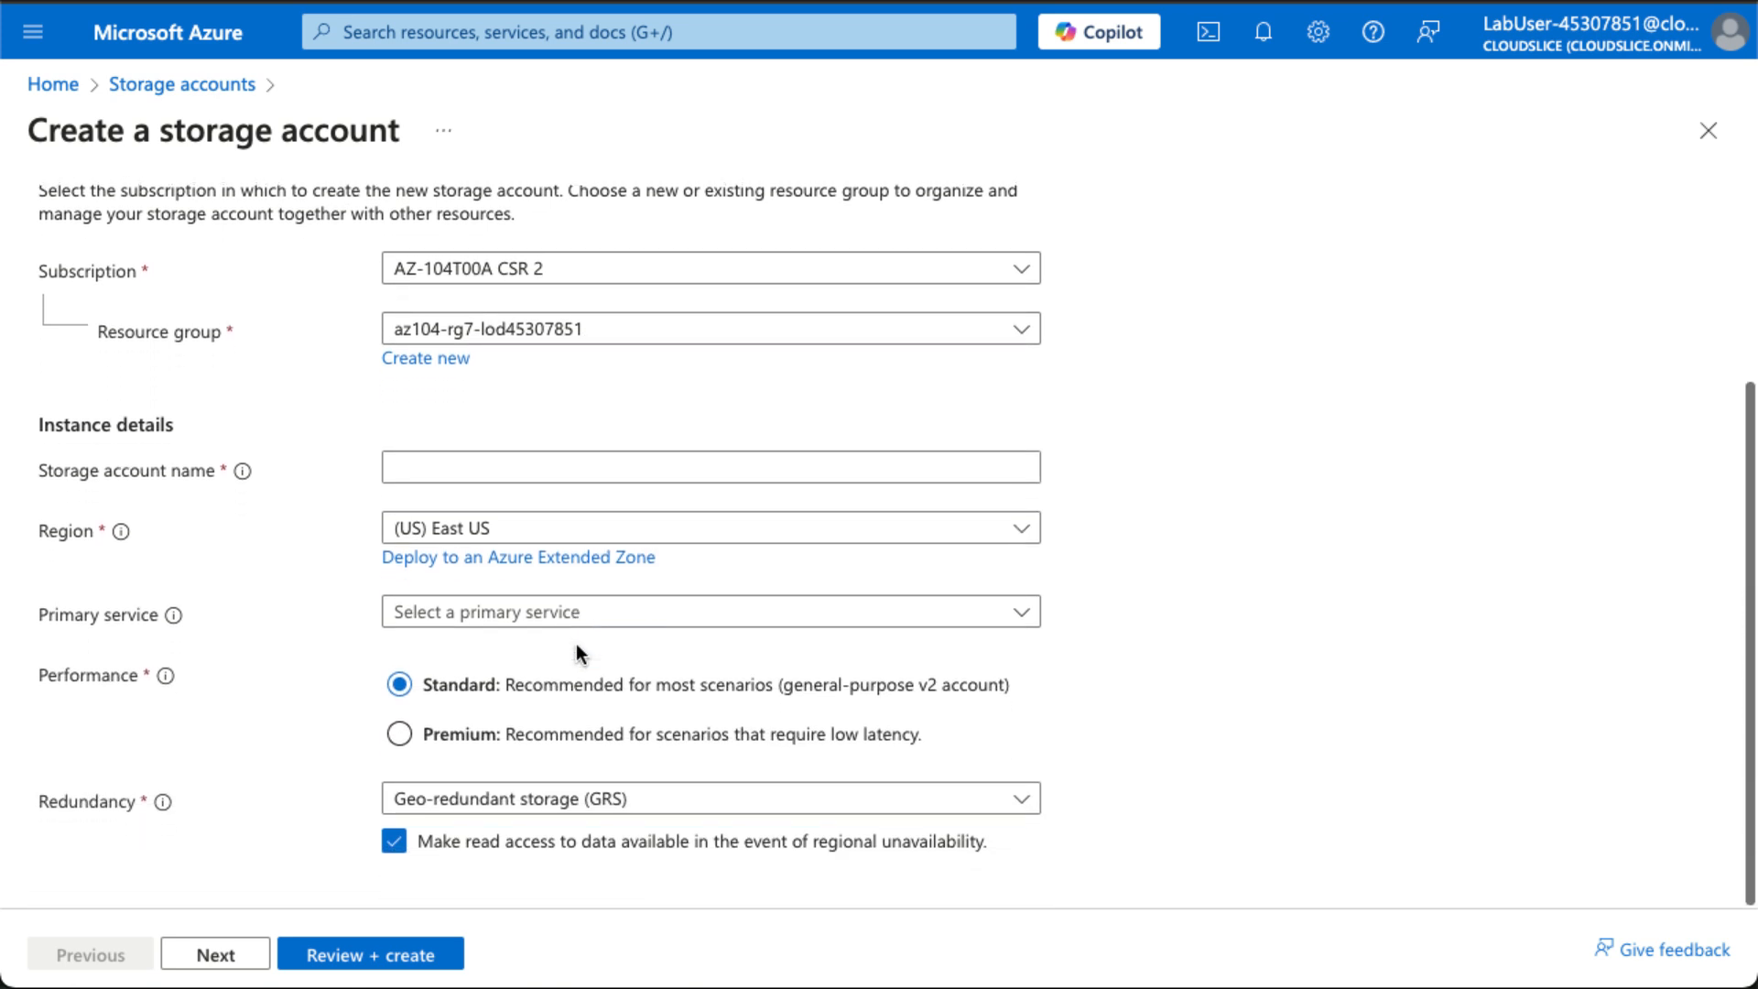
left_click(422, 471)
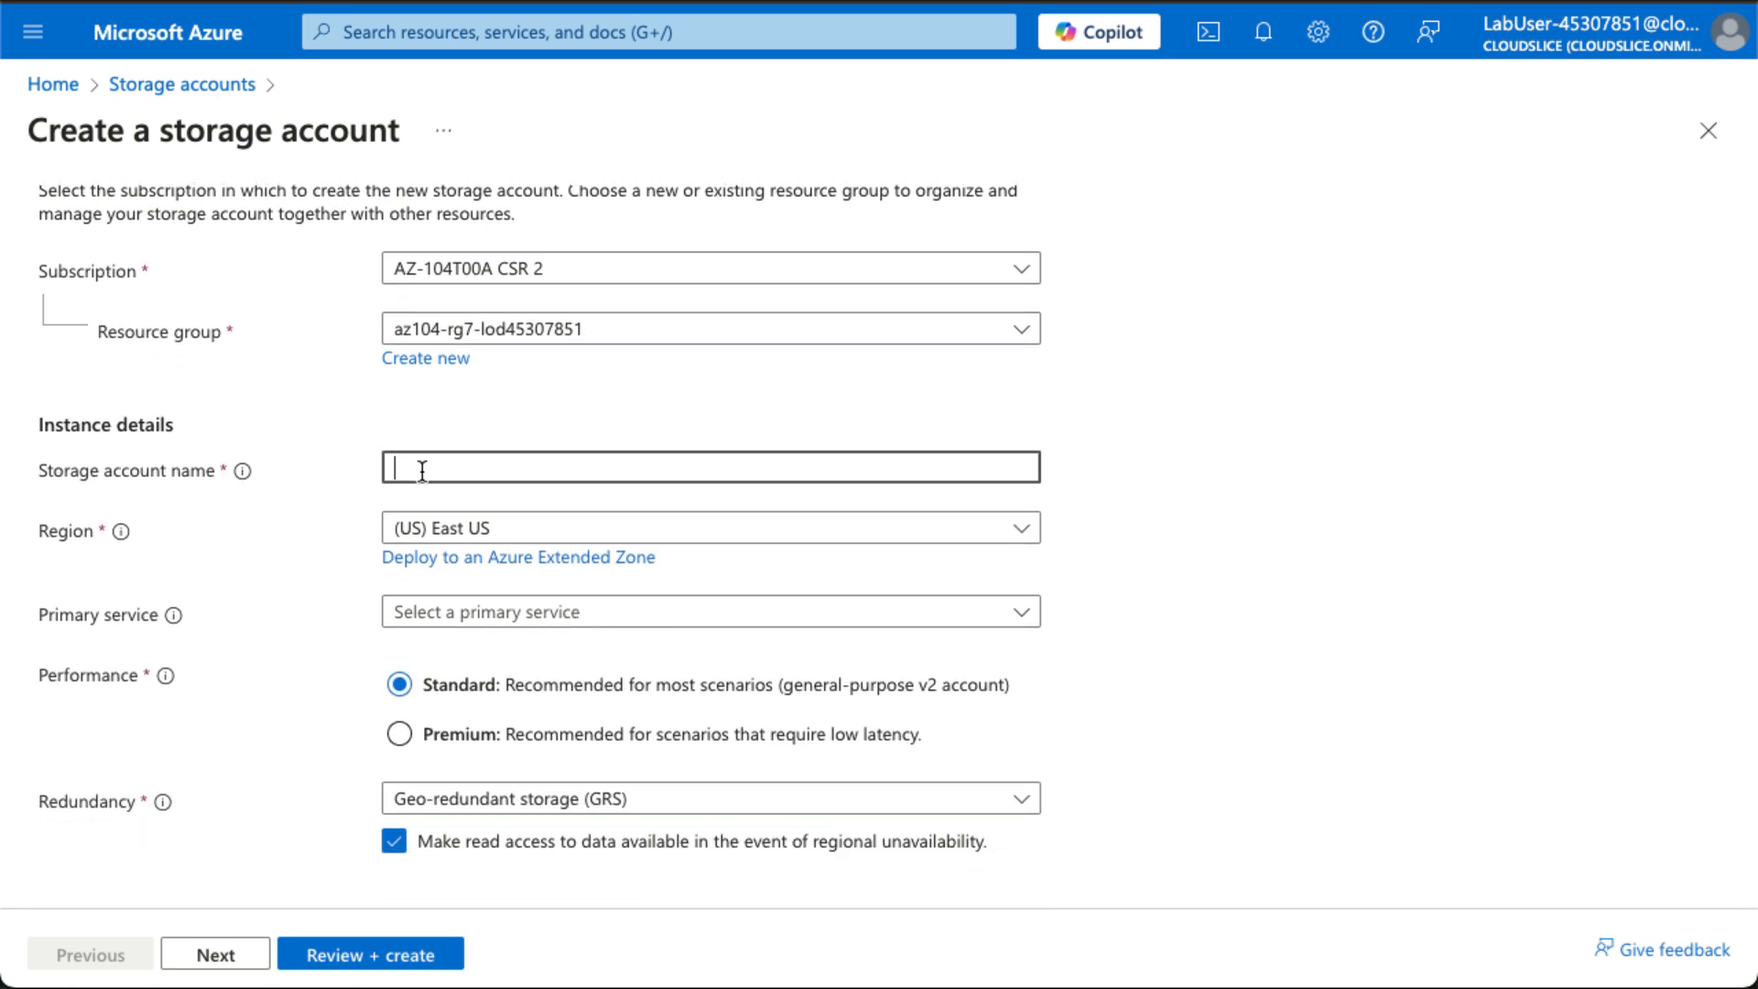
type("agloballyuniquename")
key("Tab")
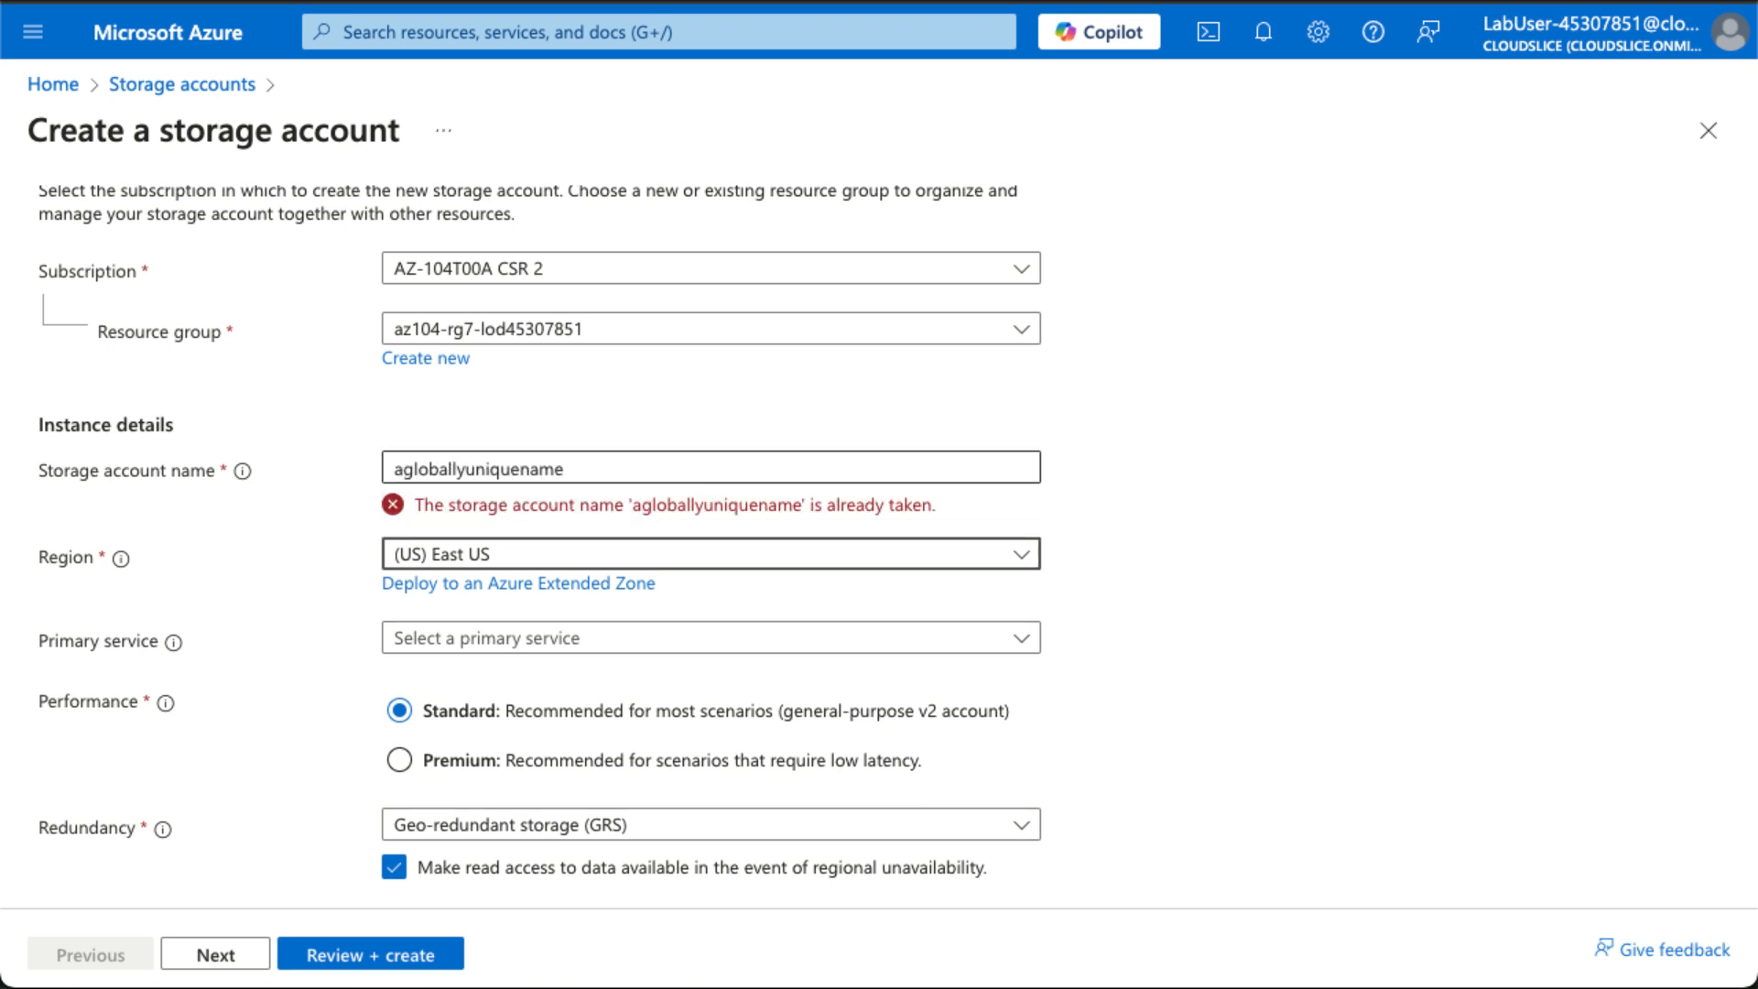
Step: Append 2 to the storage account name so that it reads agloballyuniquename2
key("shift+Tab")
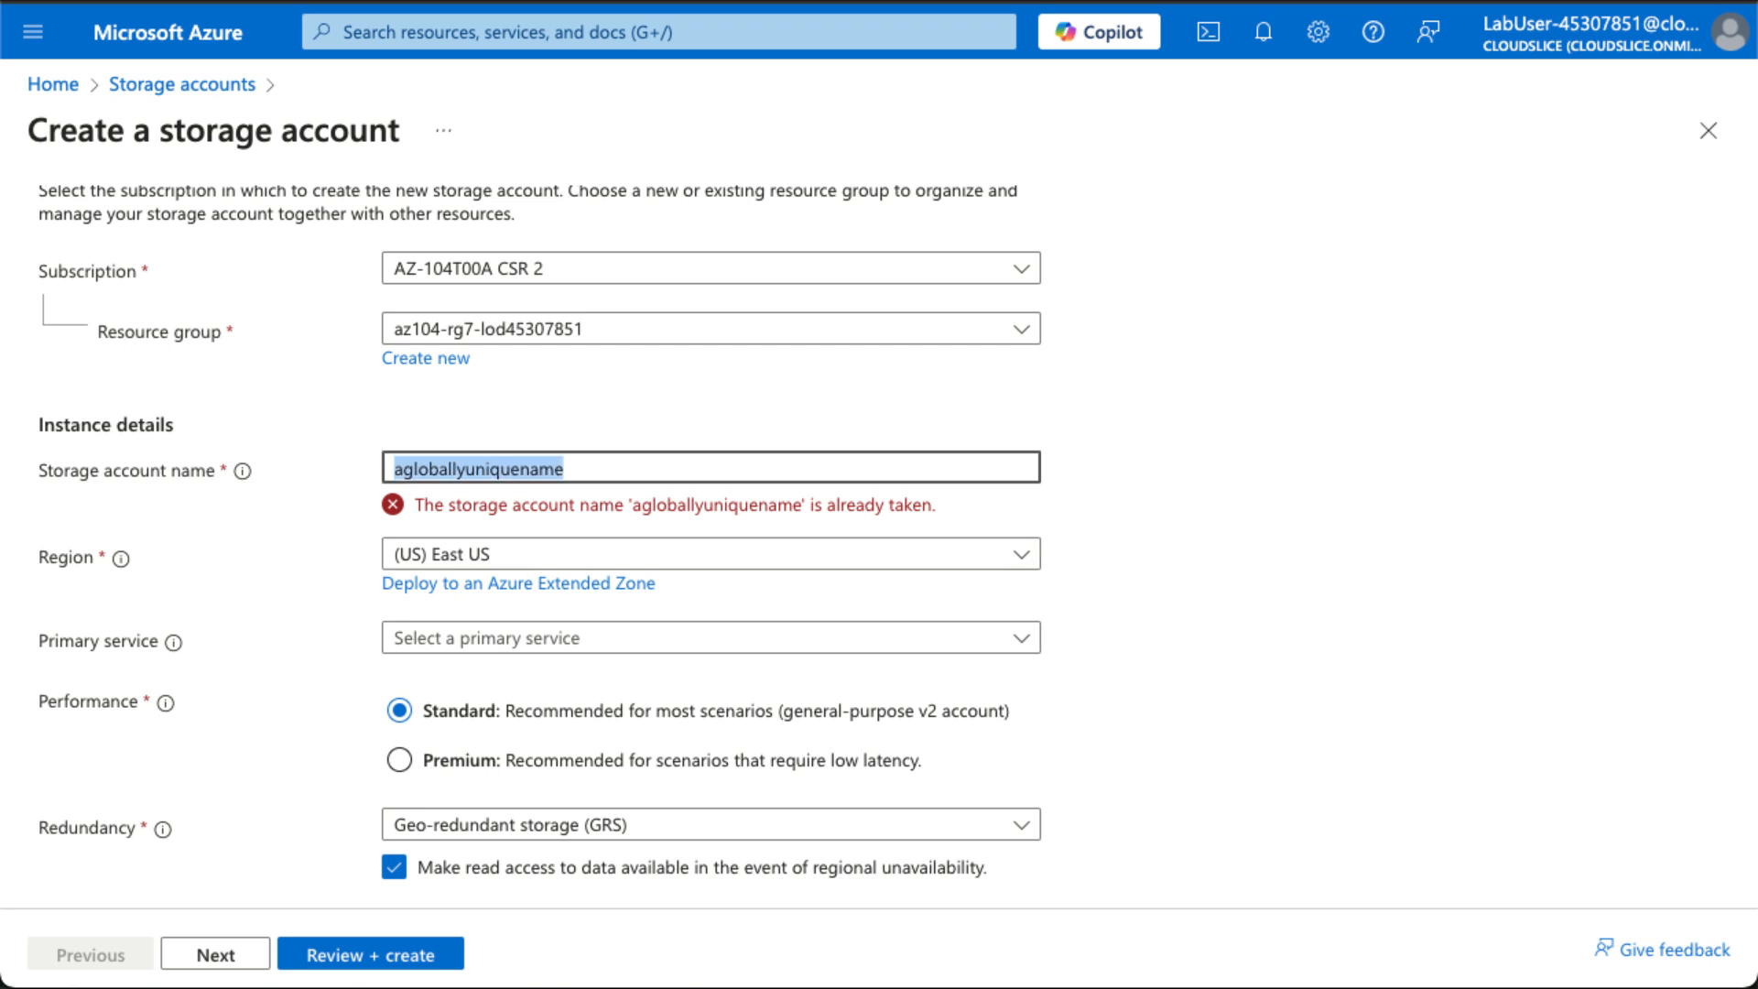
key("End")
type("2")
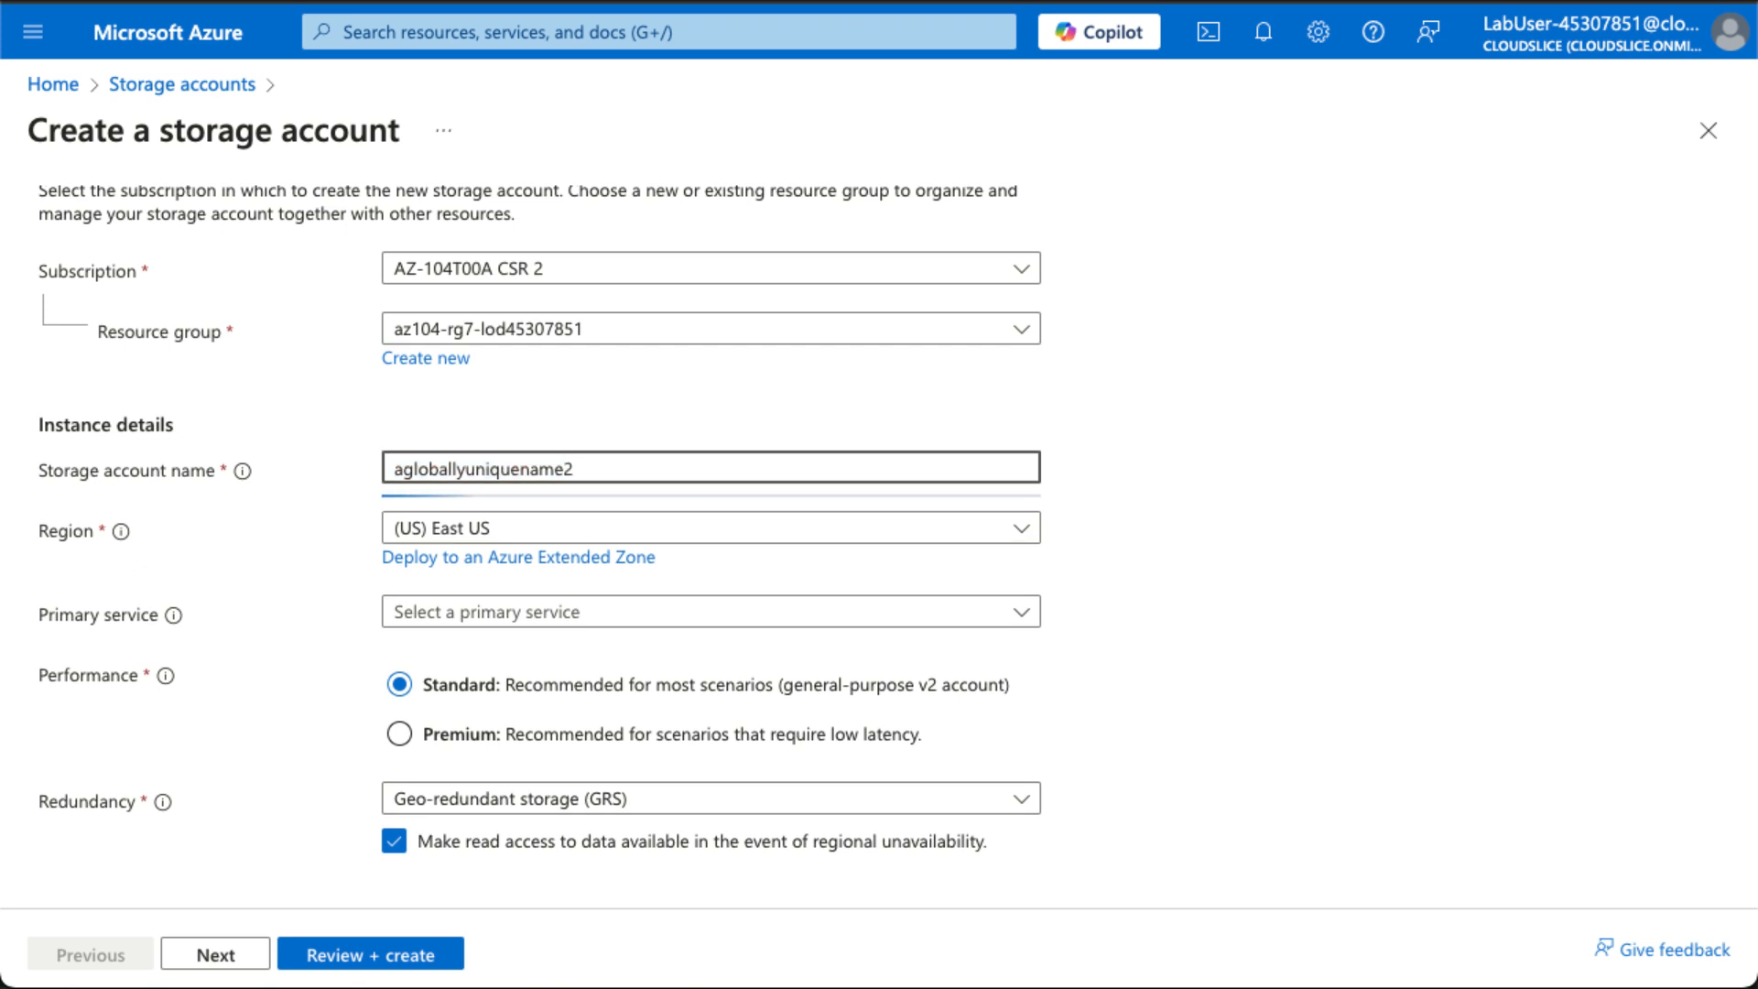
key("Tab")
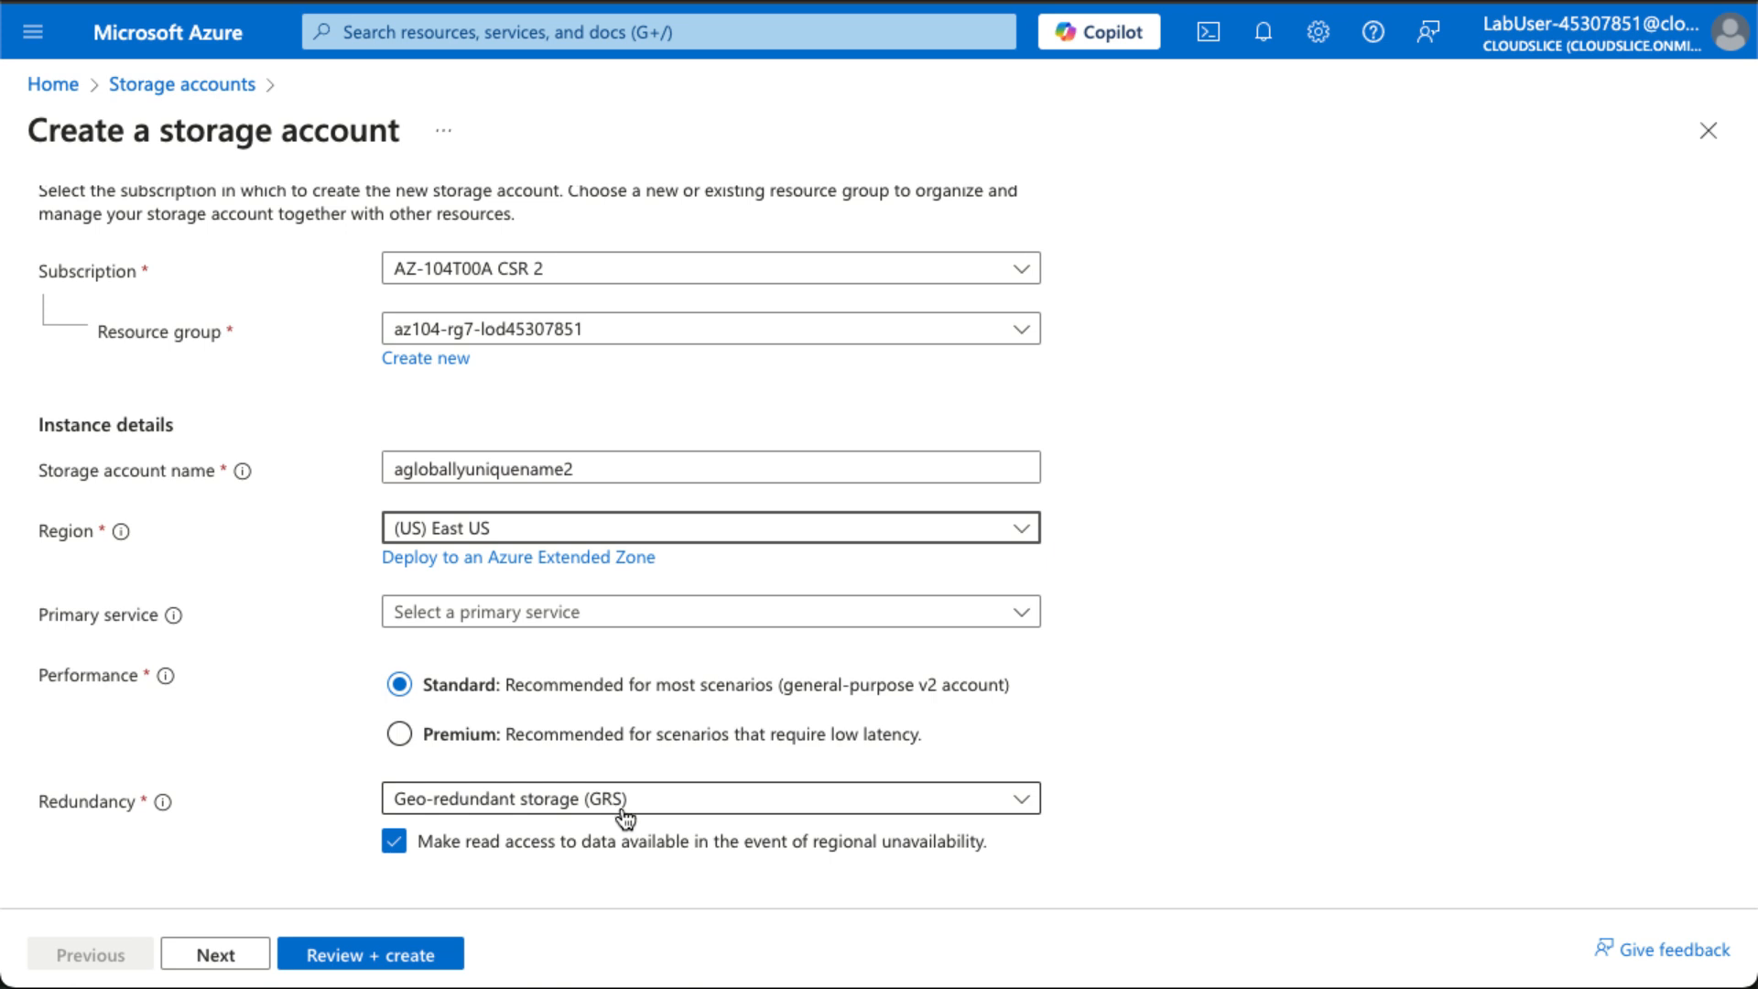
Step: Choose Geo-redundant storage (GRS) as the redundancy and proceed to the advanced settings
left_click(728, 812)
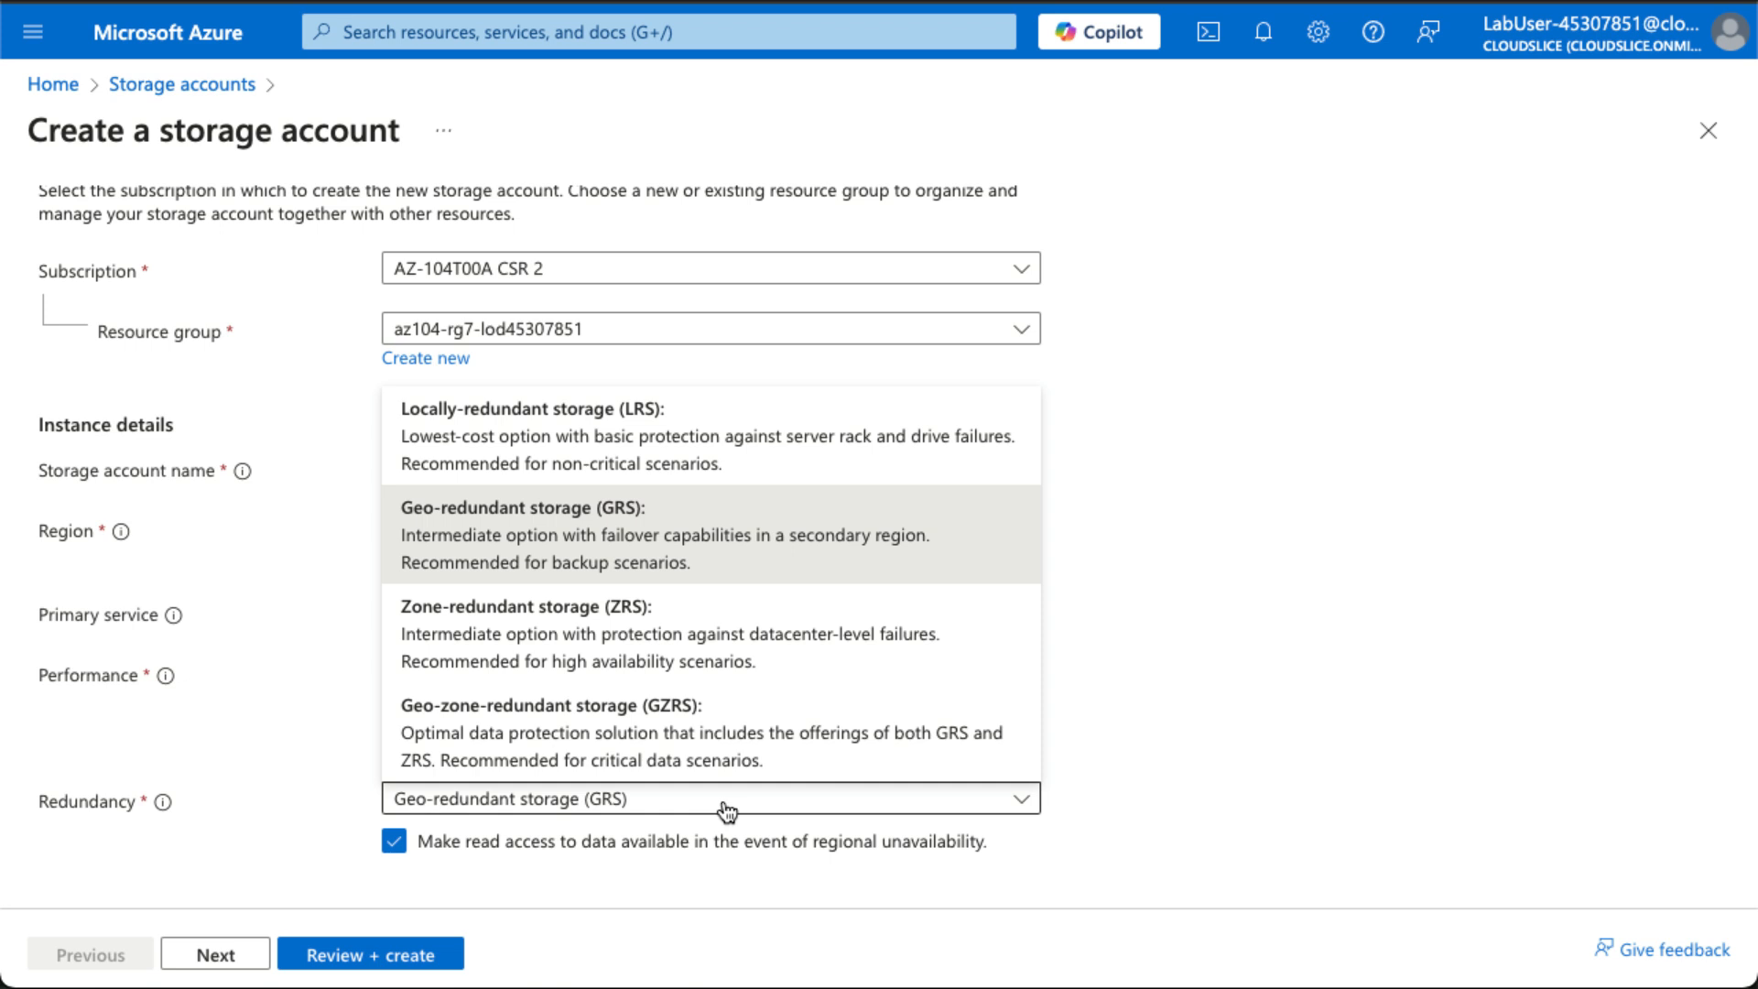
left_click(603, 553)
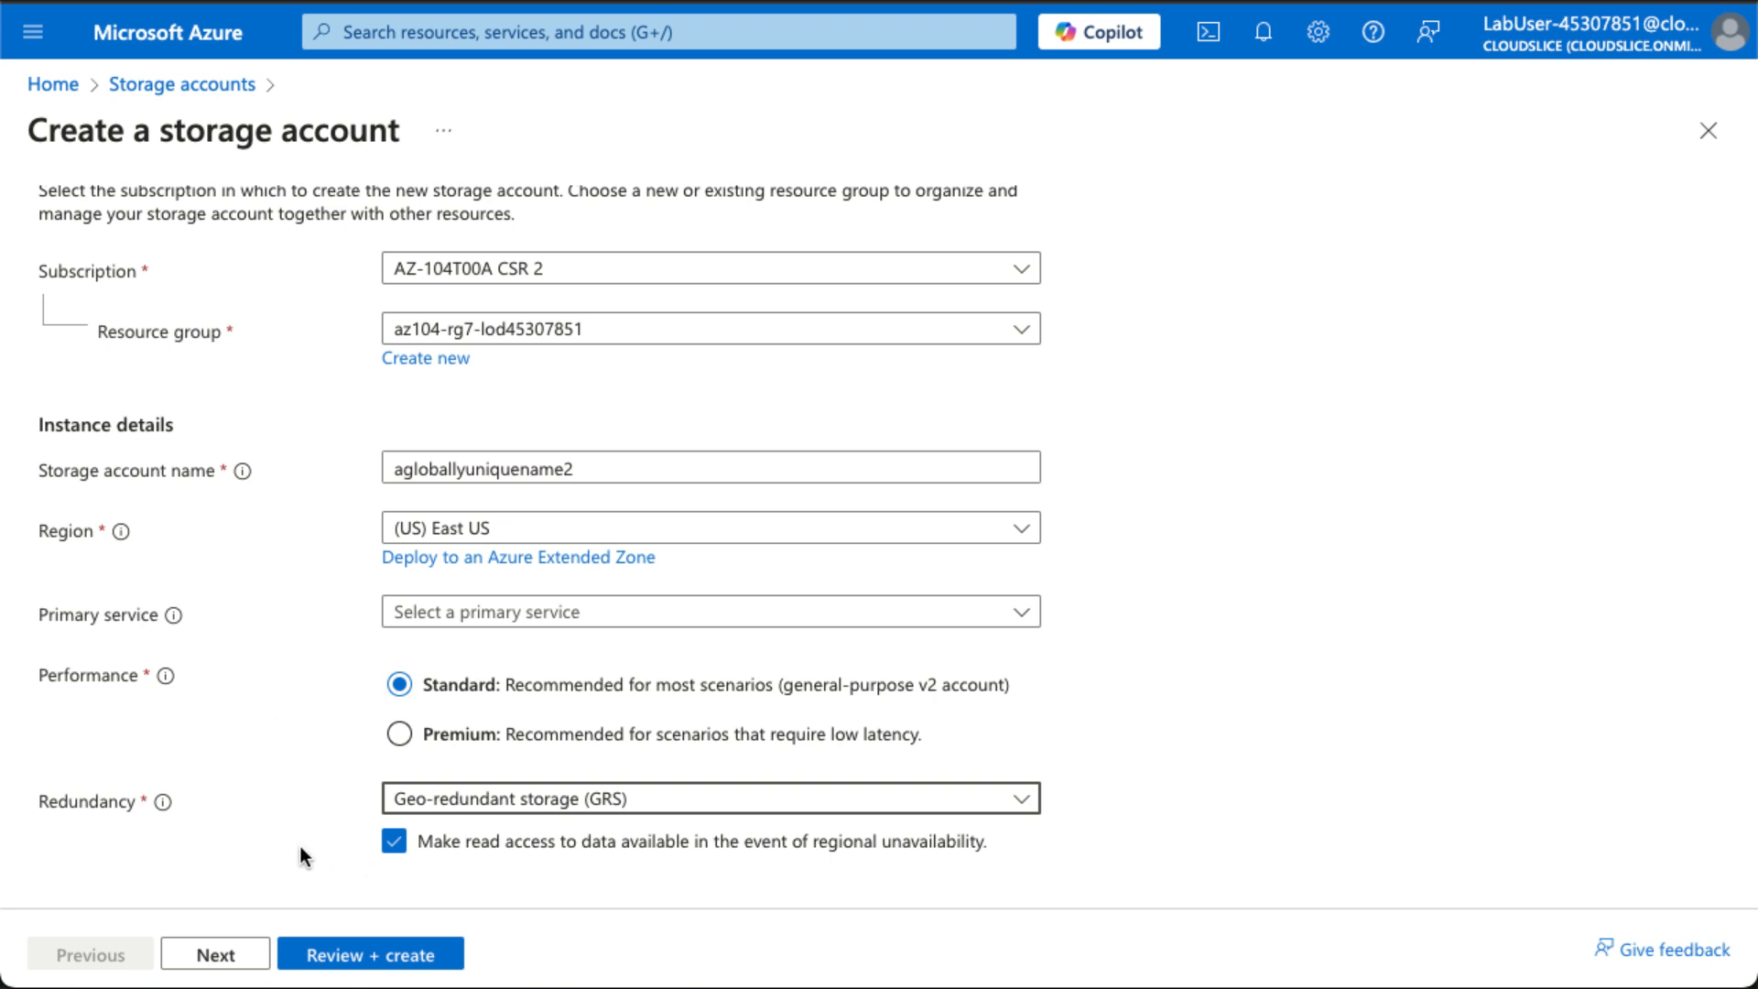
left_click(220, 958)
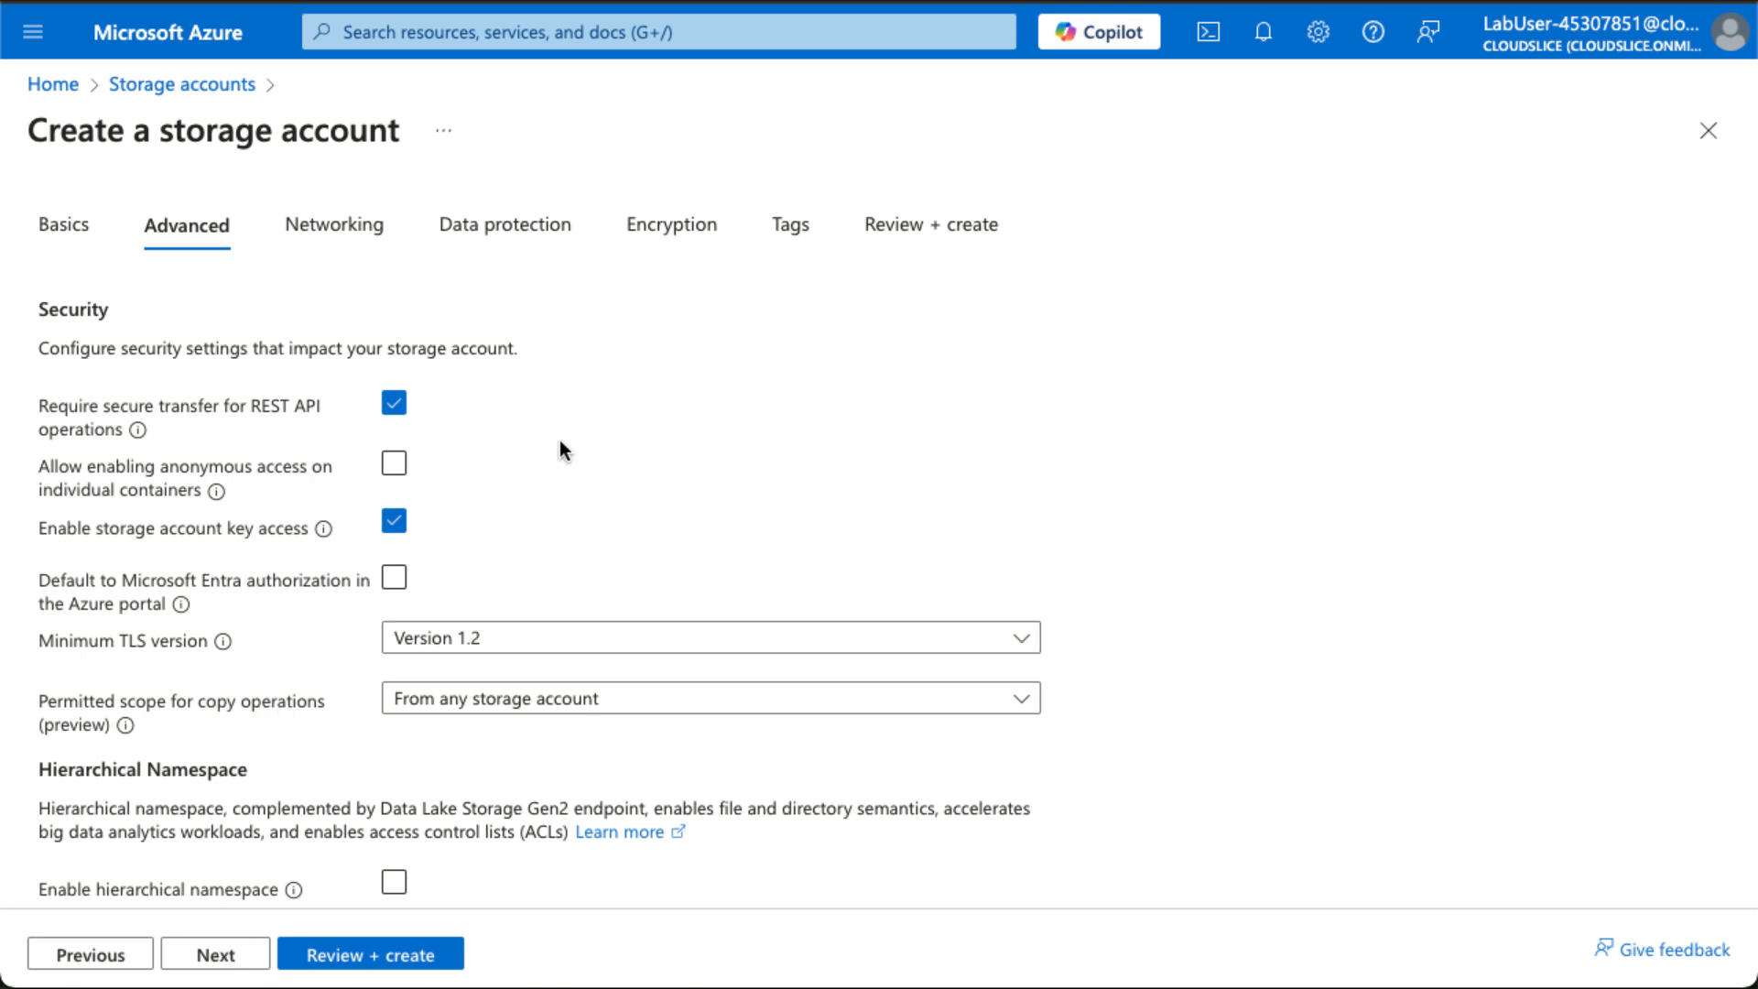
Step: Select Version 1.2 as the minimum TLS version in the security settings
scroll(881, 495, "down", 1)
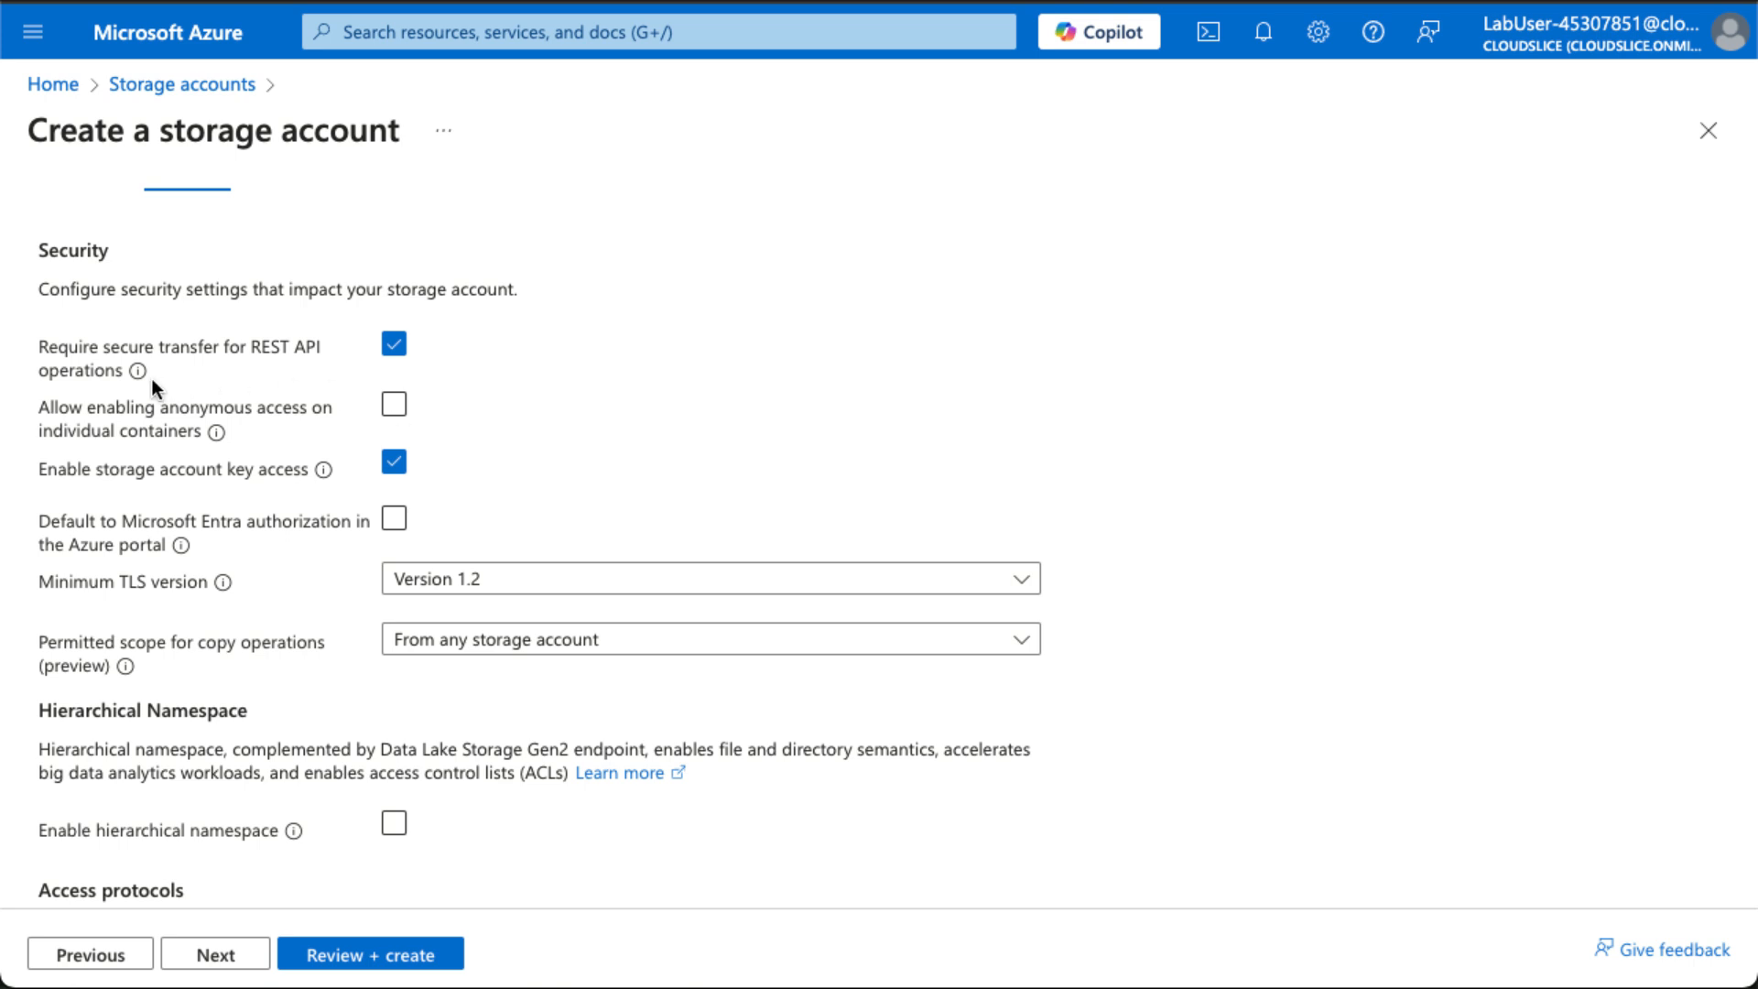
mouse_move(138, 373)
left_click(612, 587)
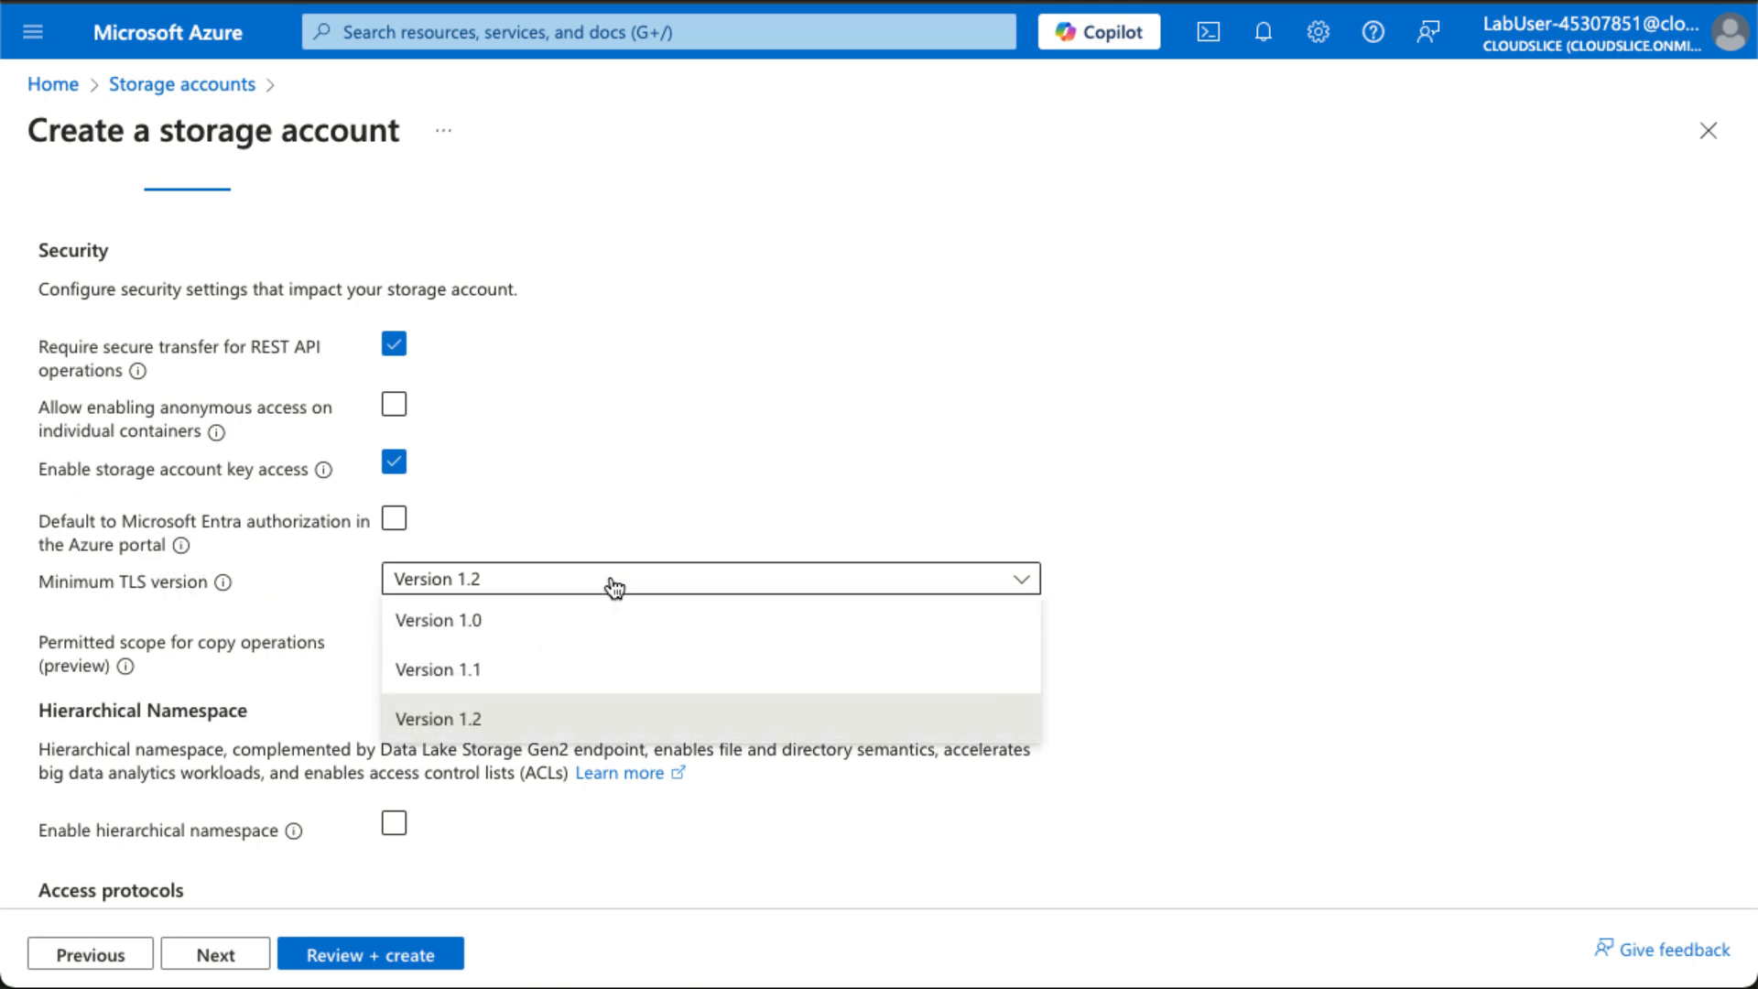
left_click(576, 721)
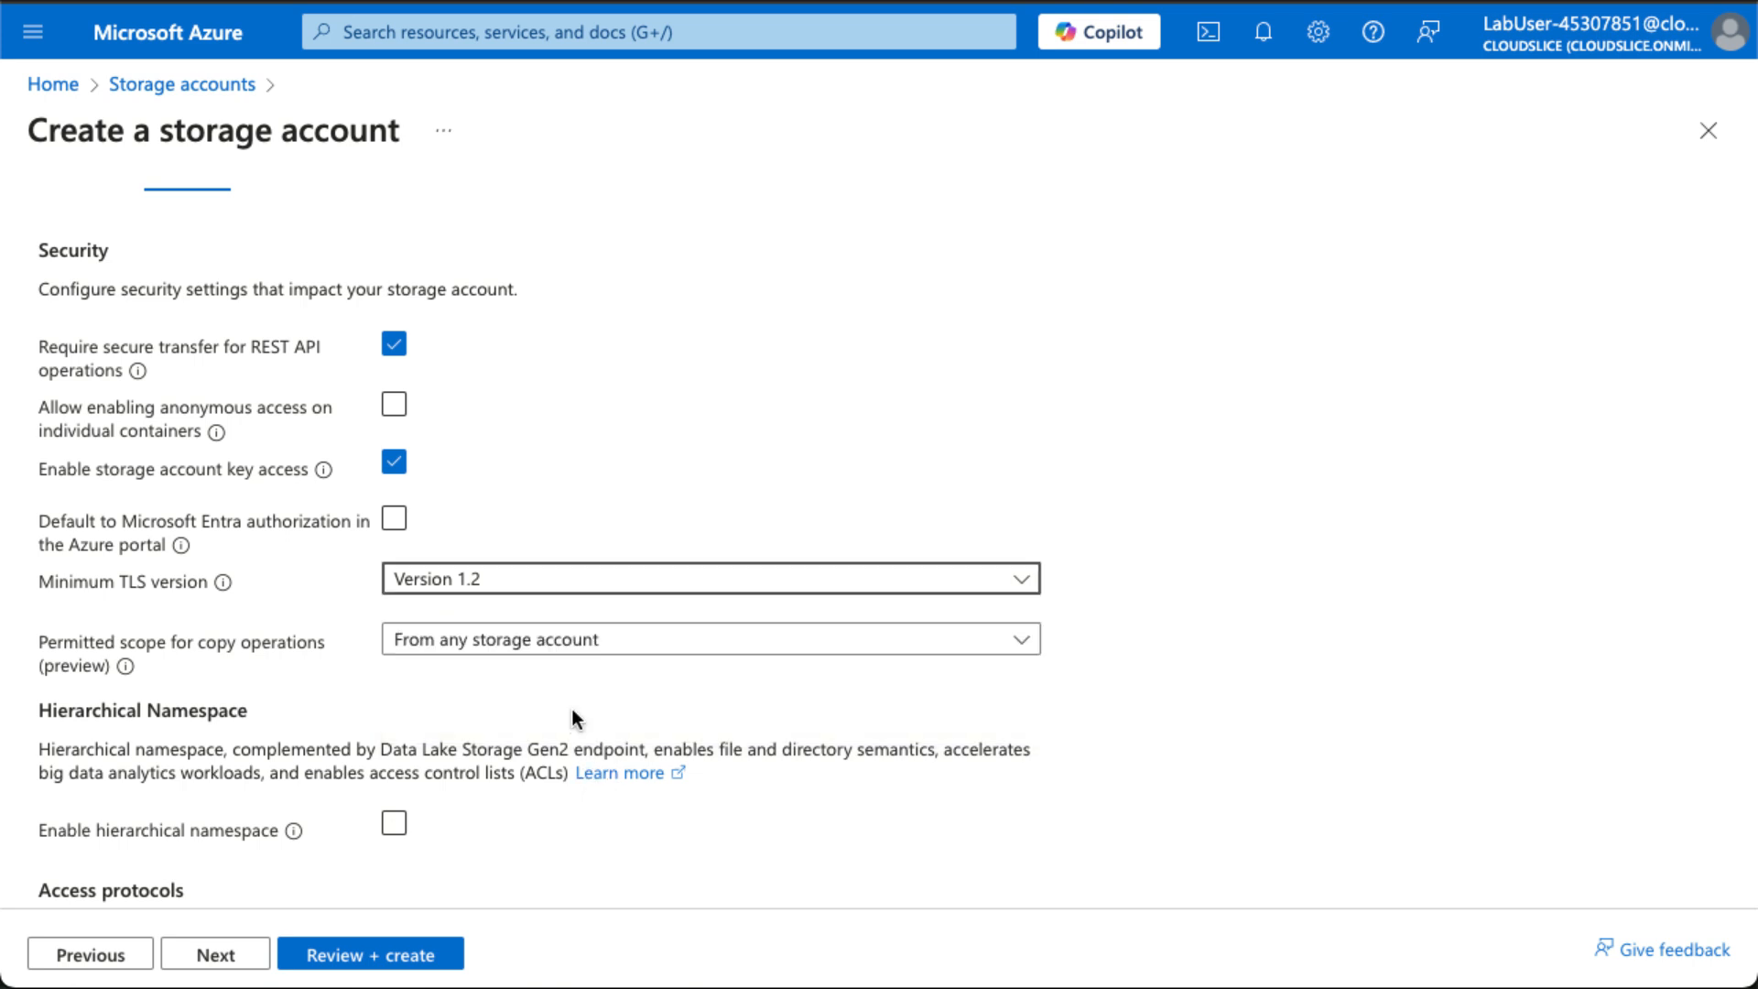
Step: Examine the advanced settings for security, hierarchical namespace, access protocols, blob storage access tier and Azure Files
scroll(512, 701, "down", 2)
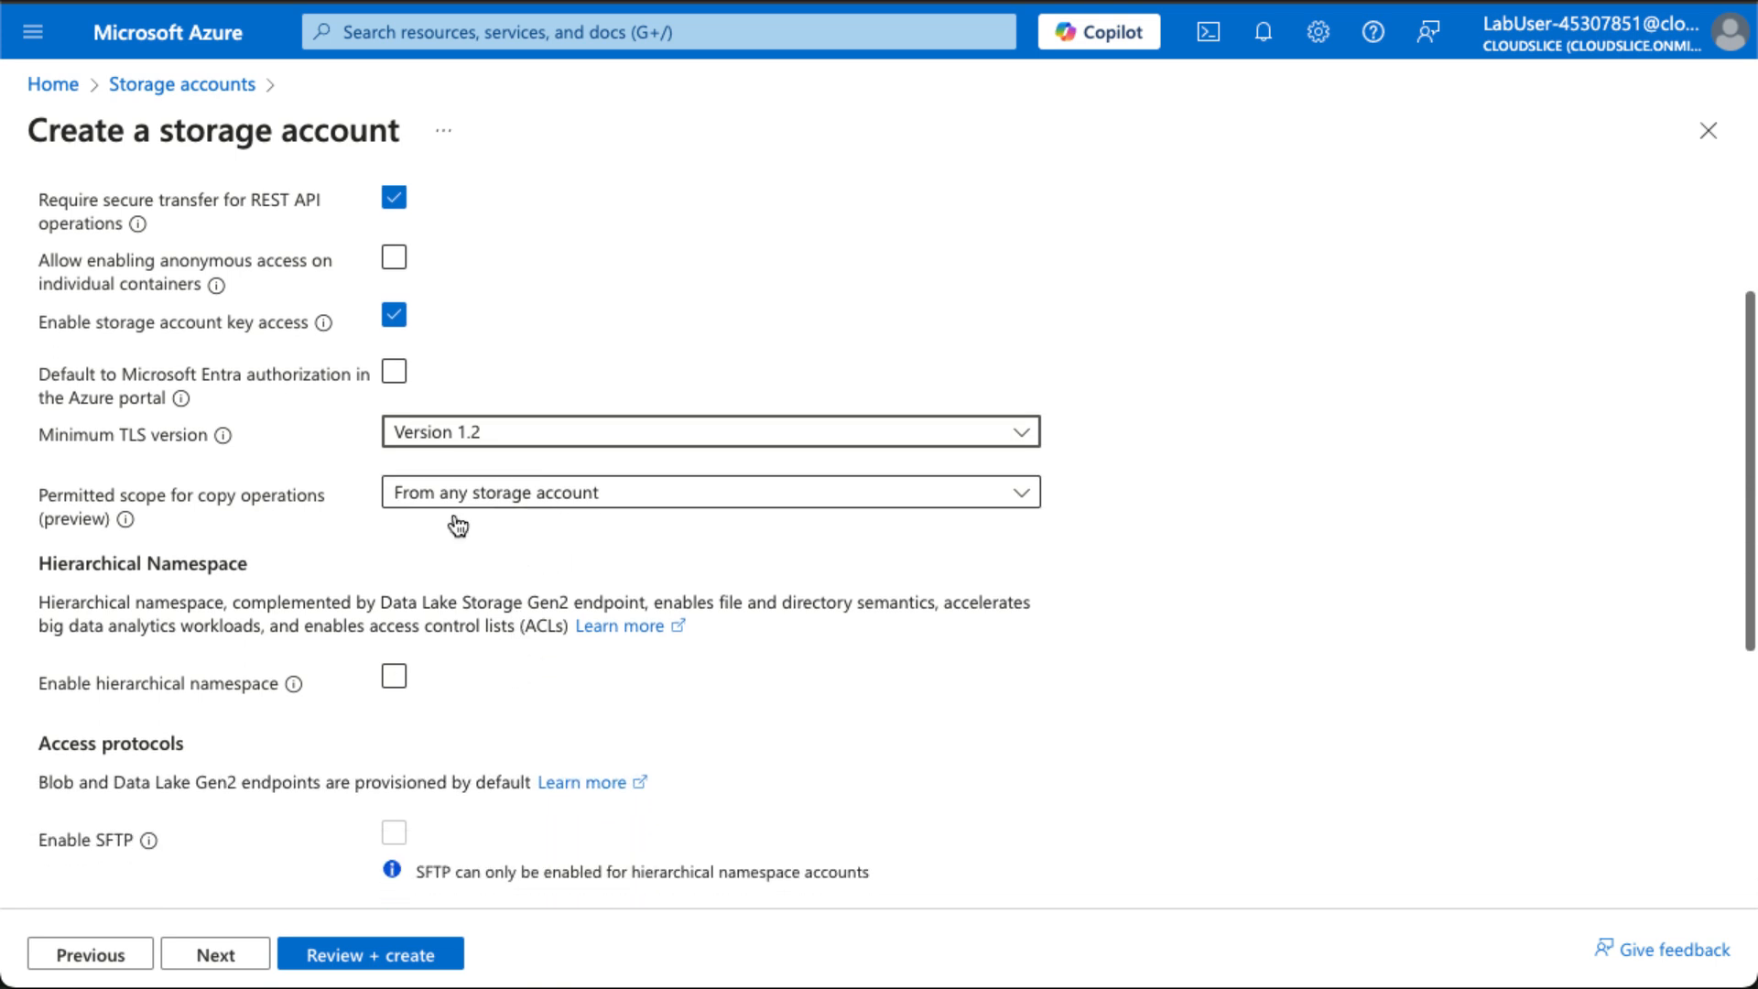
scroll(541, 699, "down", 2)
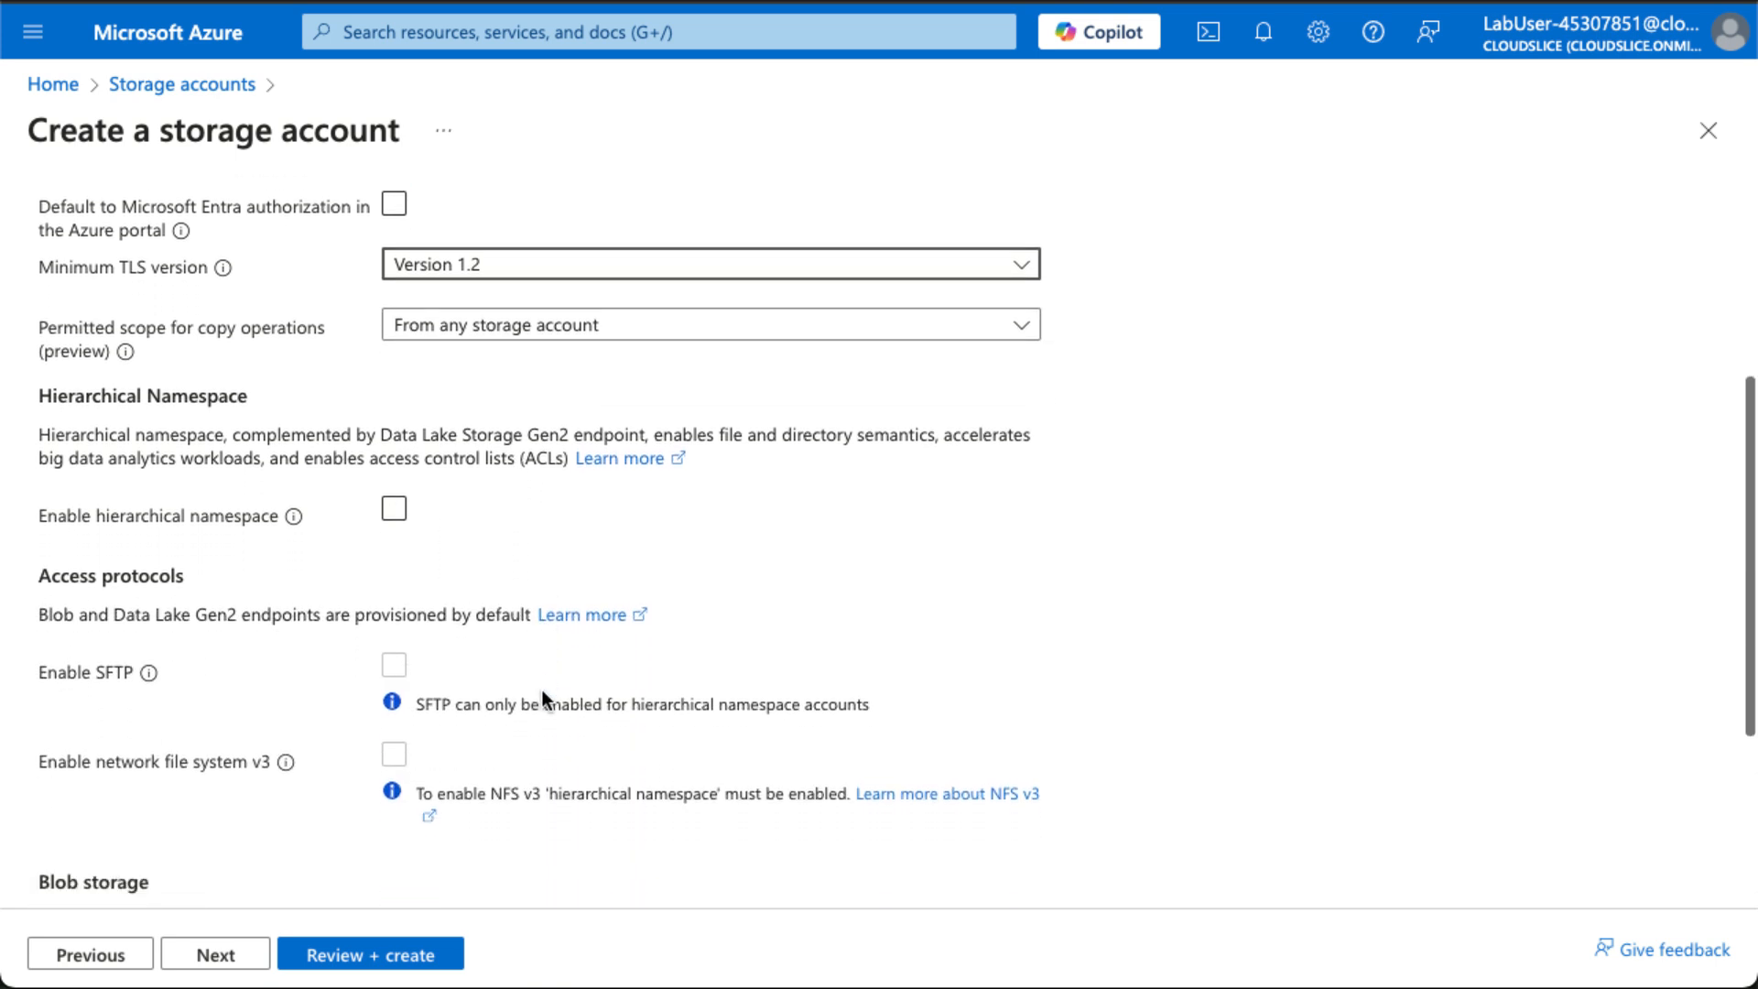
scroll(542, 689, "down", 1)
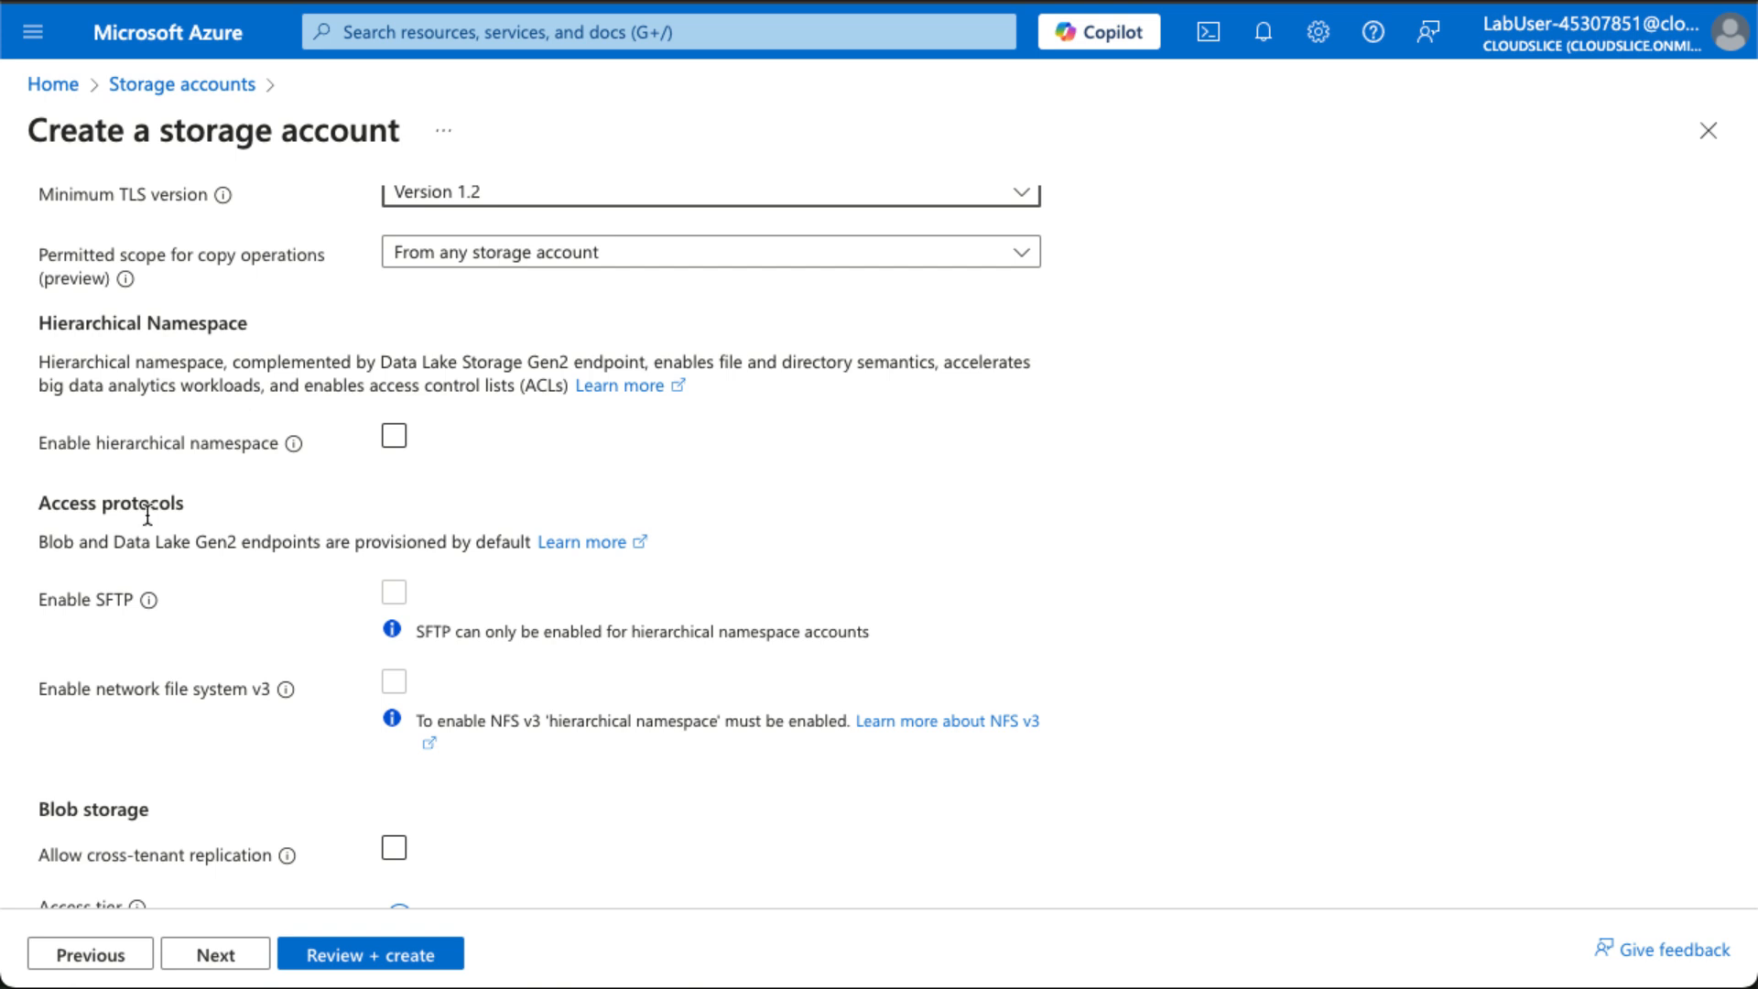
scroll(498, 465, "down", 3)
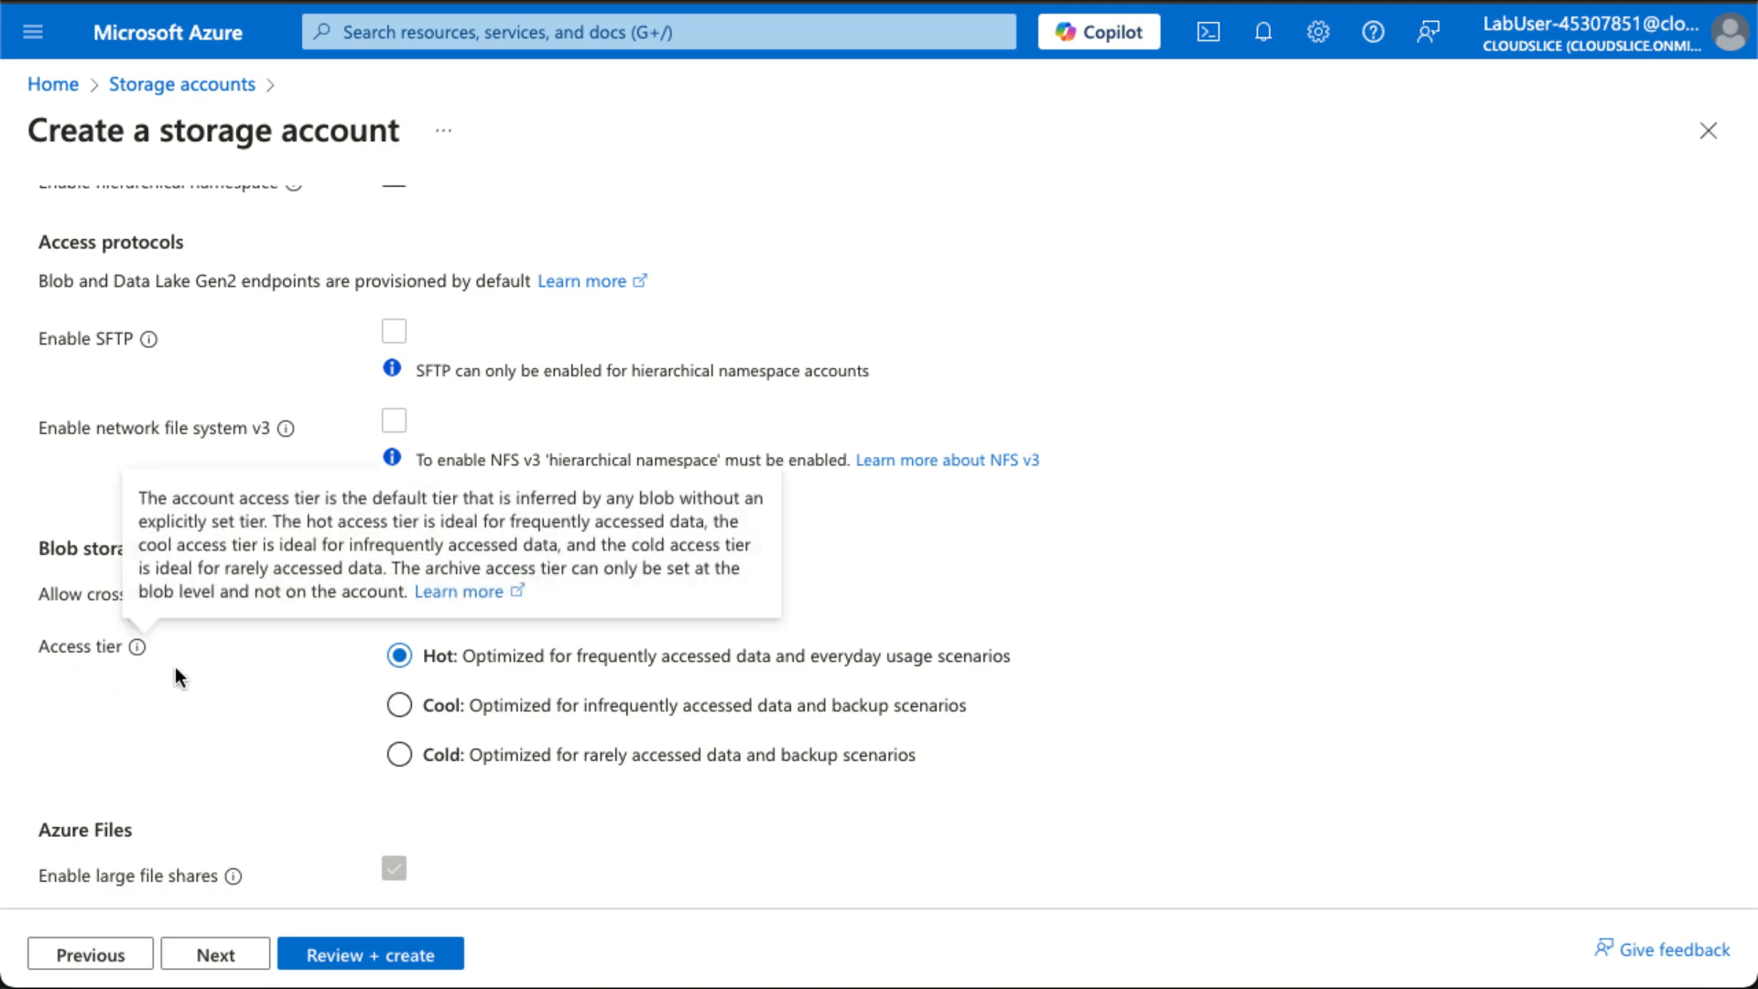
scroll(224, 717, "up", 6)
scroll(232, 733, "down", 6)
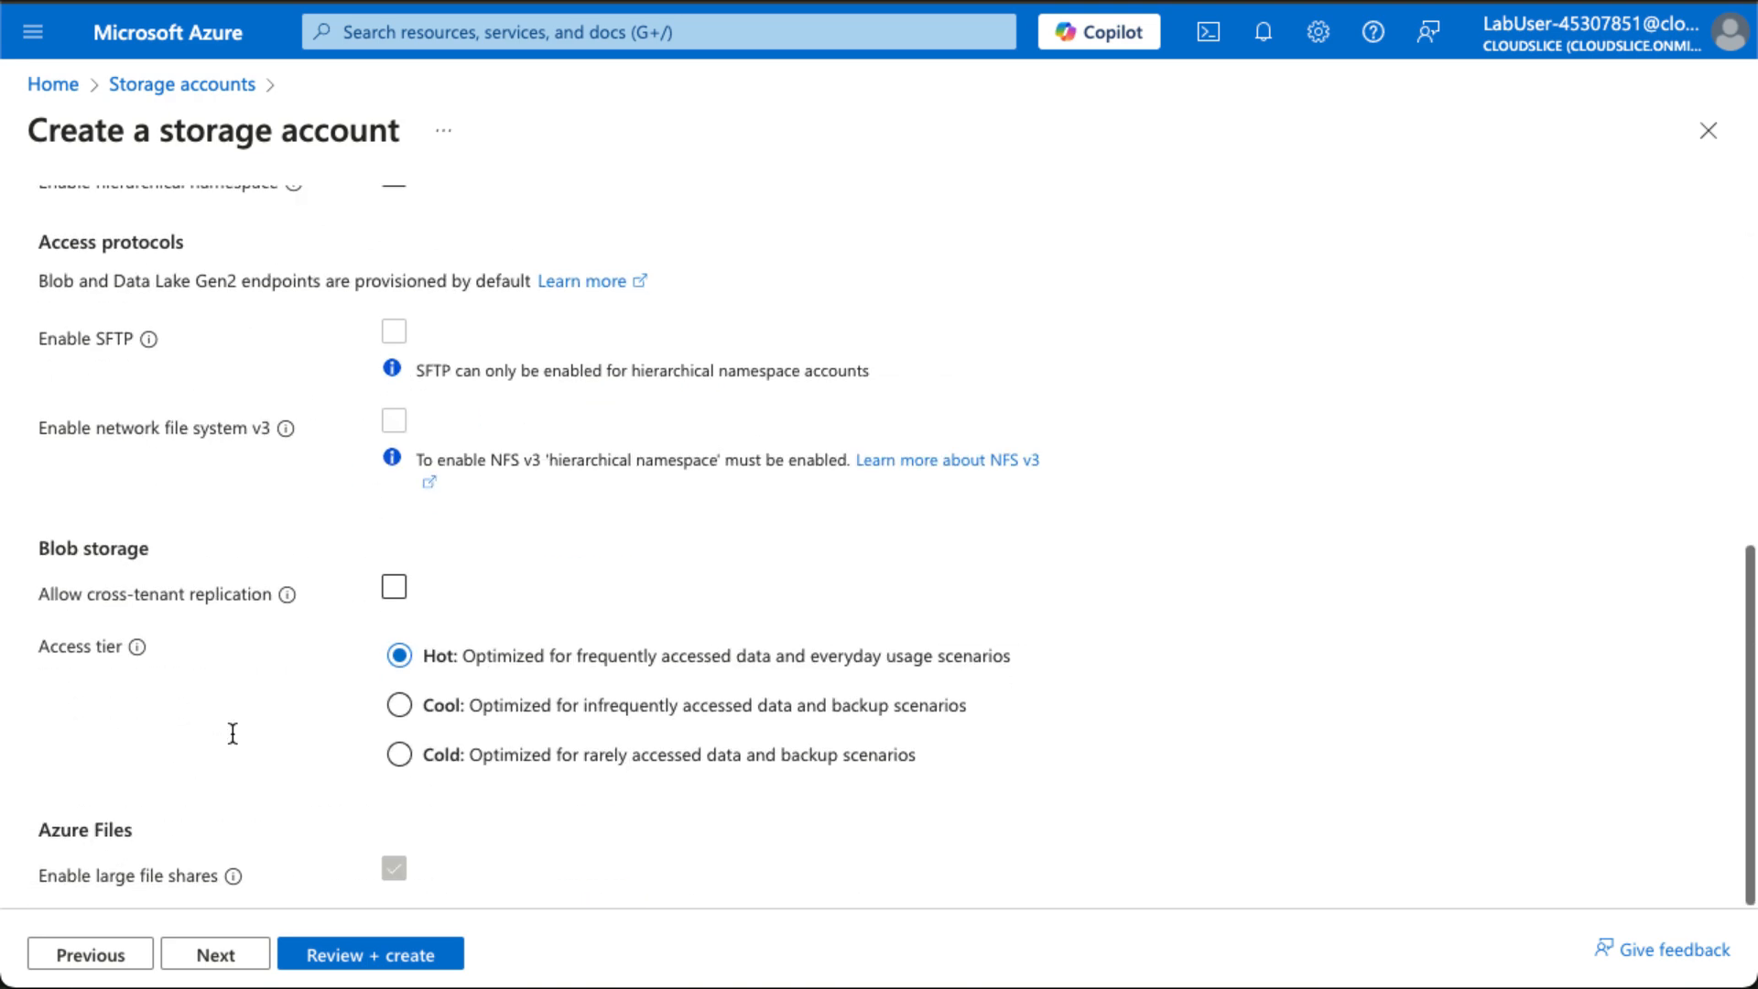
scroll(217, 582, "up", 5)
scroll(217, 581, "up", 3)
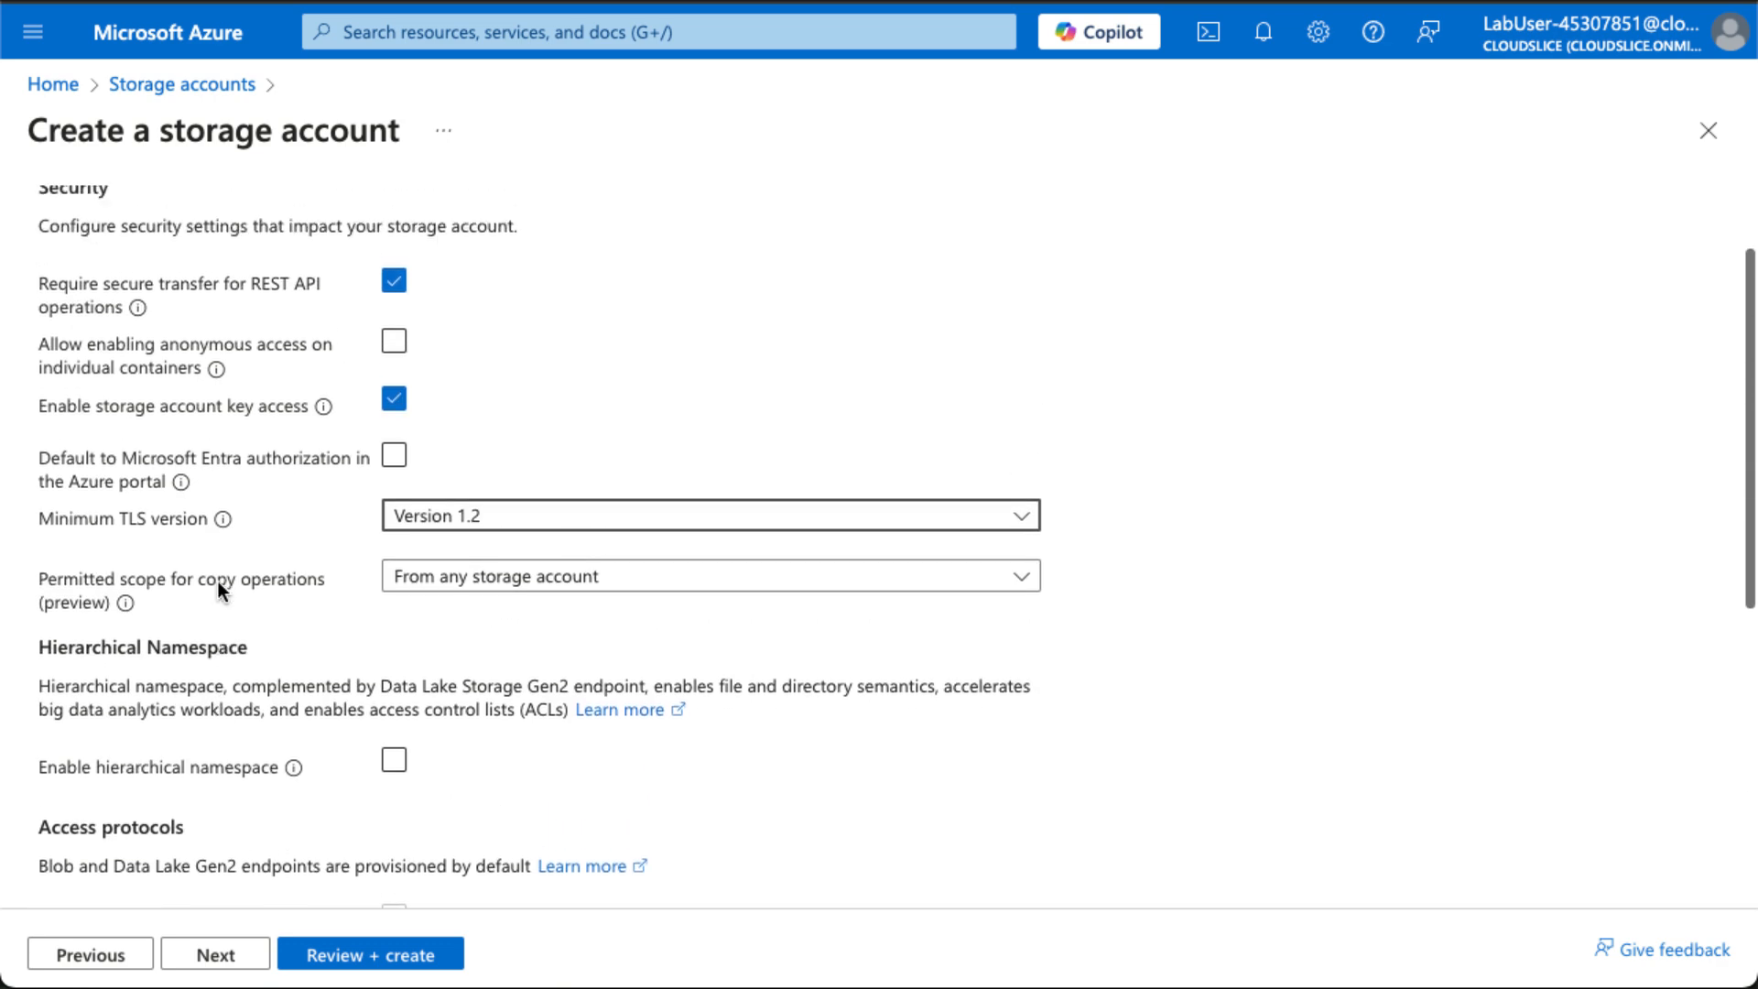
scroll(217, 581, "down", 7)
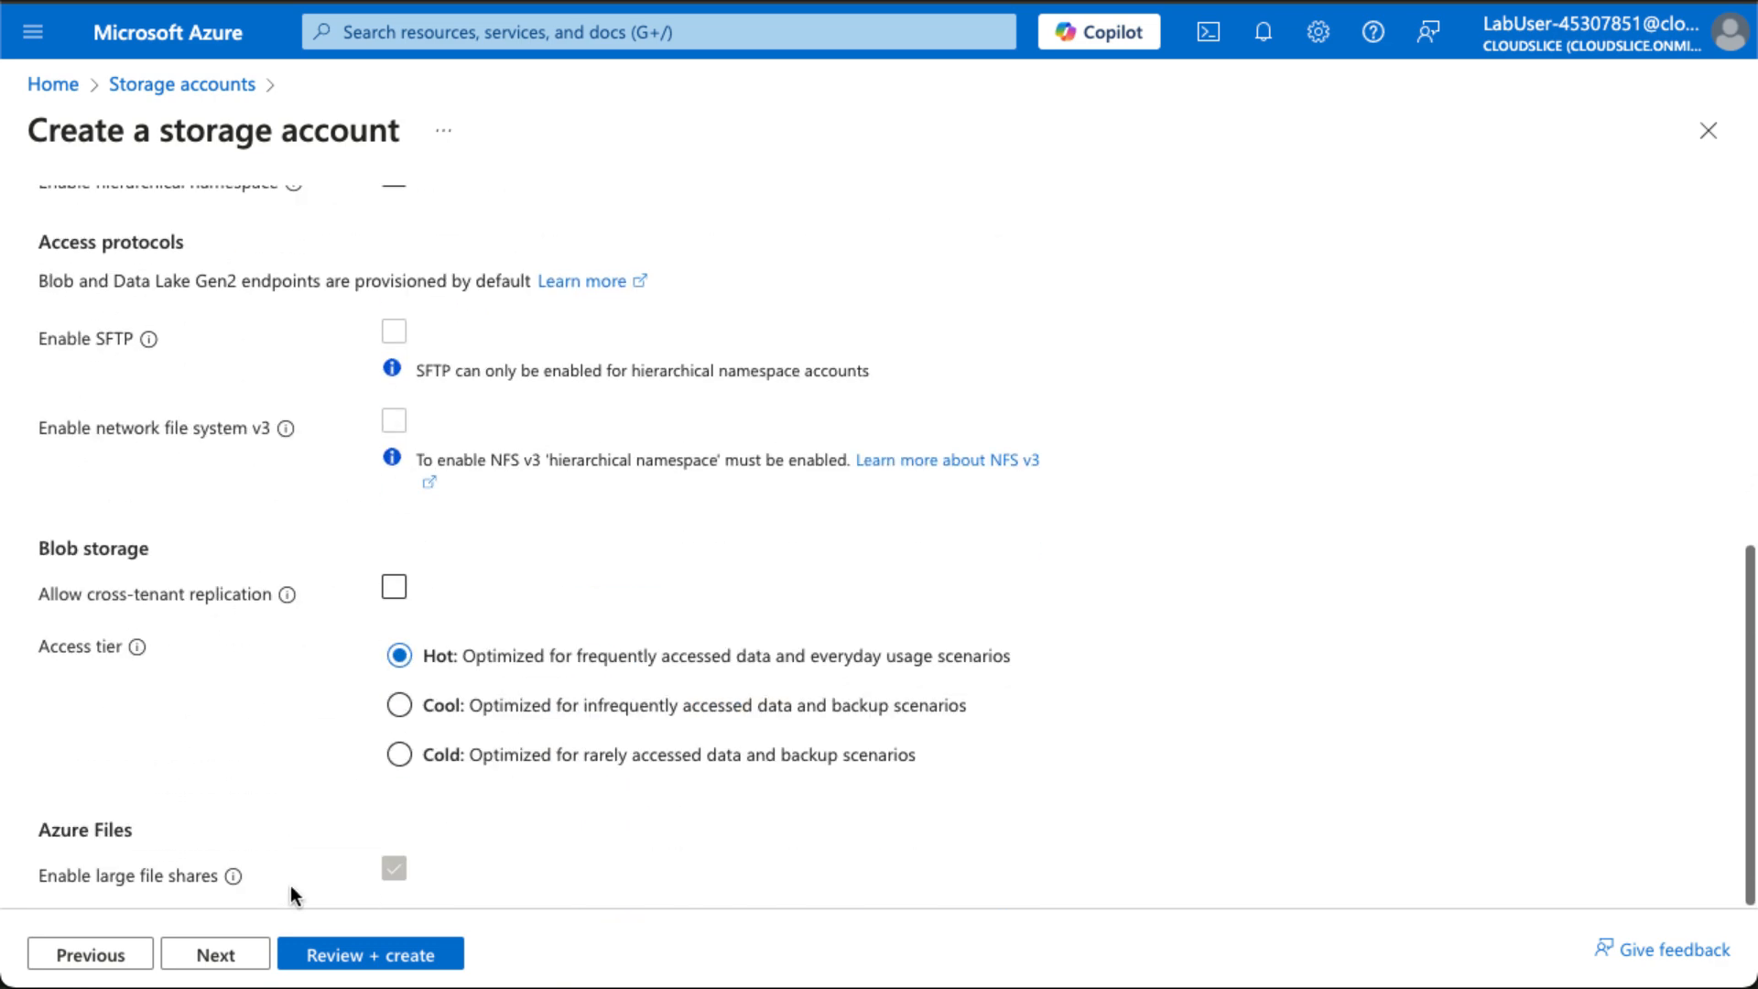
Step: Set the storage account's network access to disable public access and use private access
left_click(221, 955)
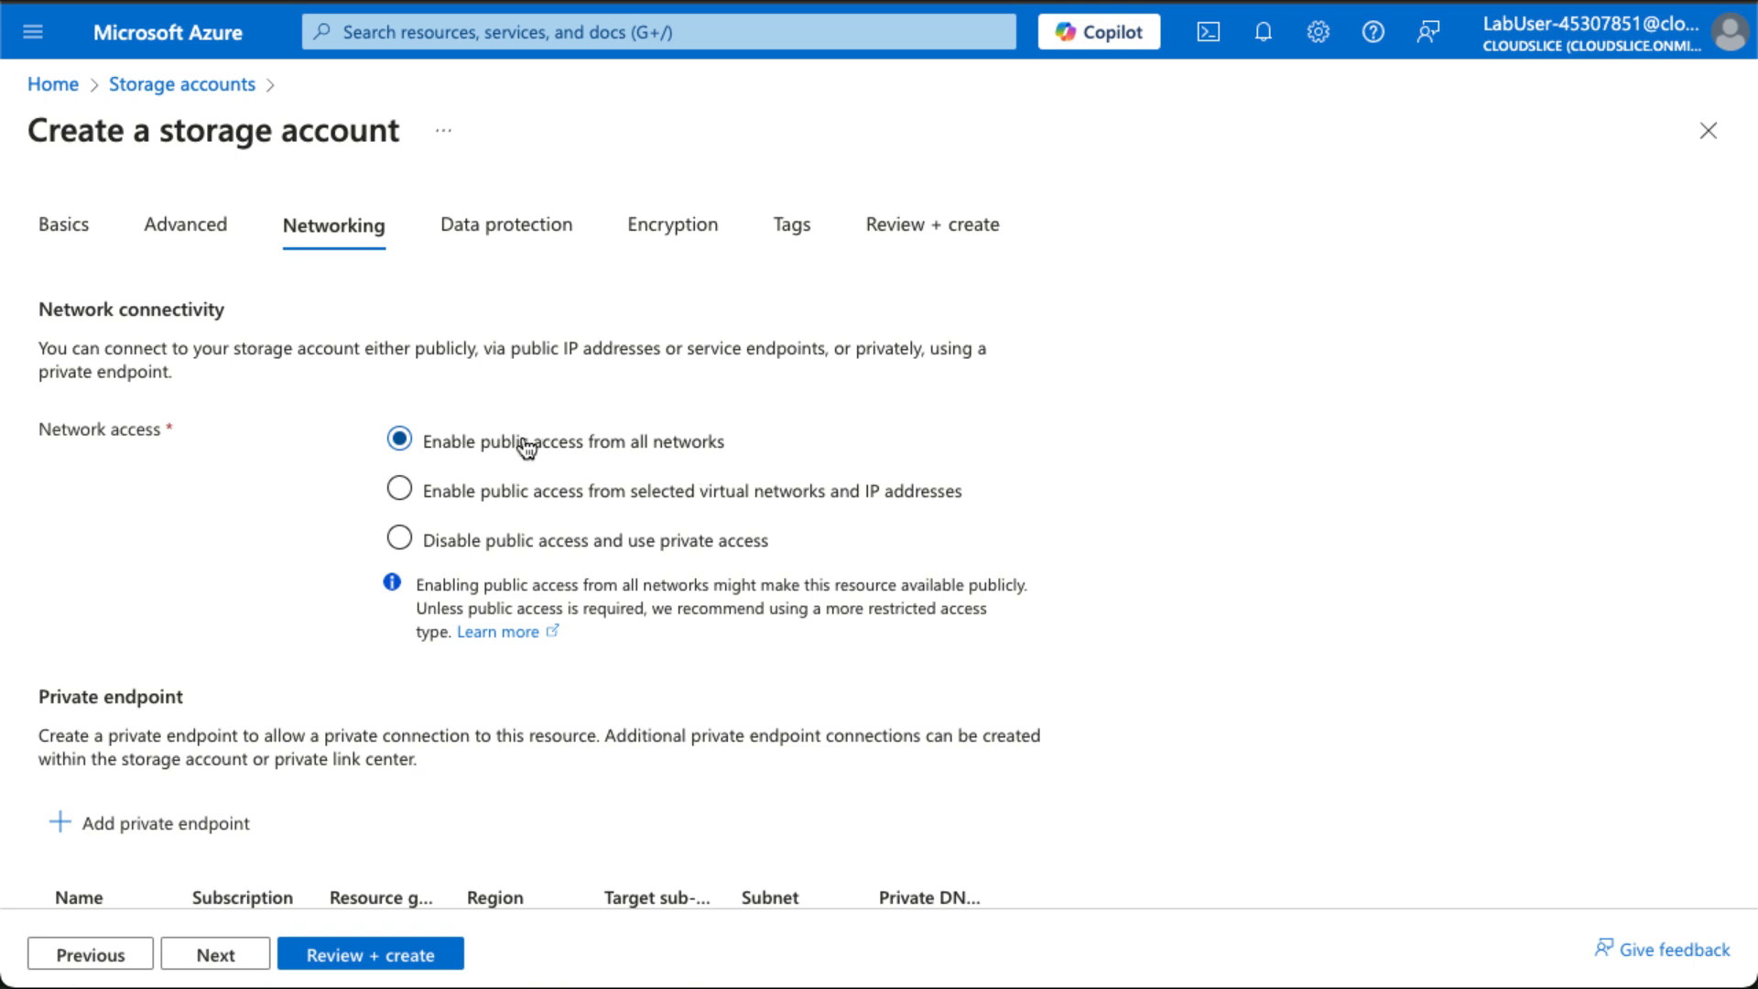
left_click(398, 492)
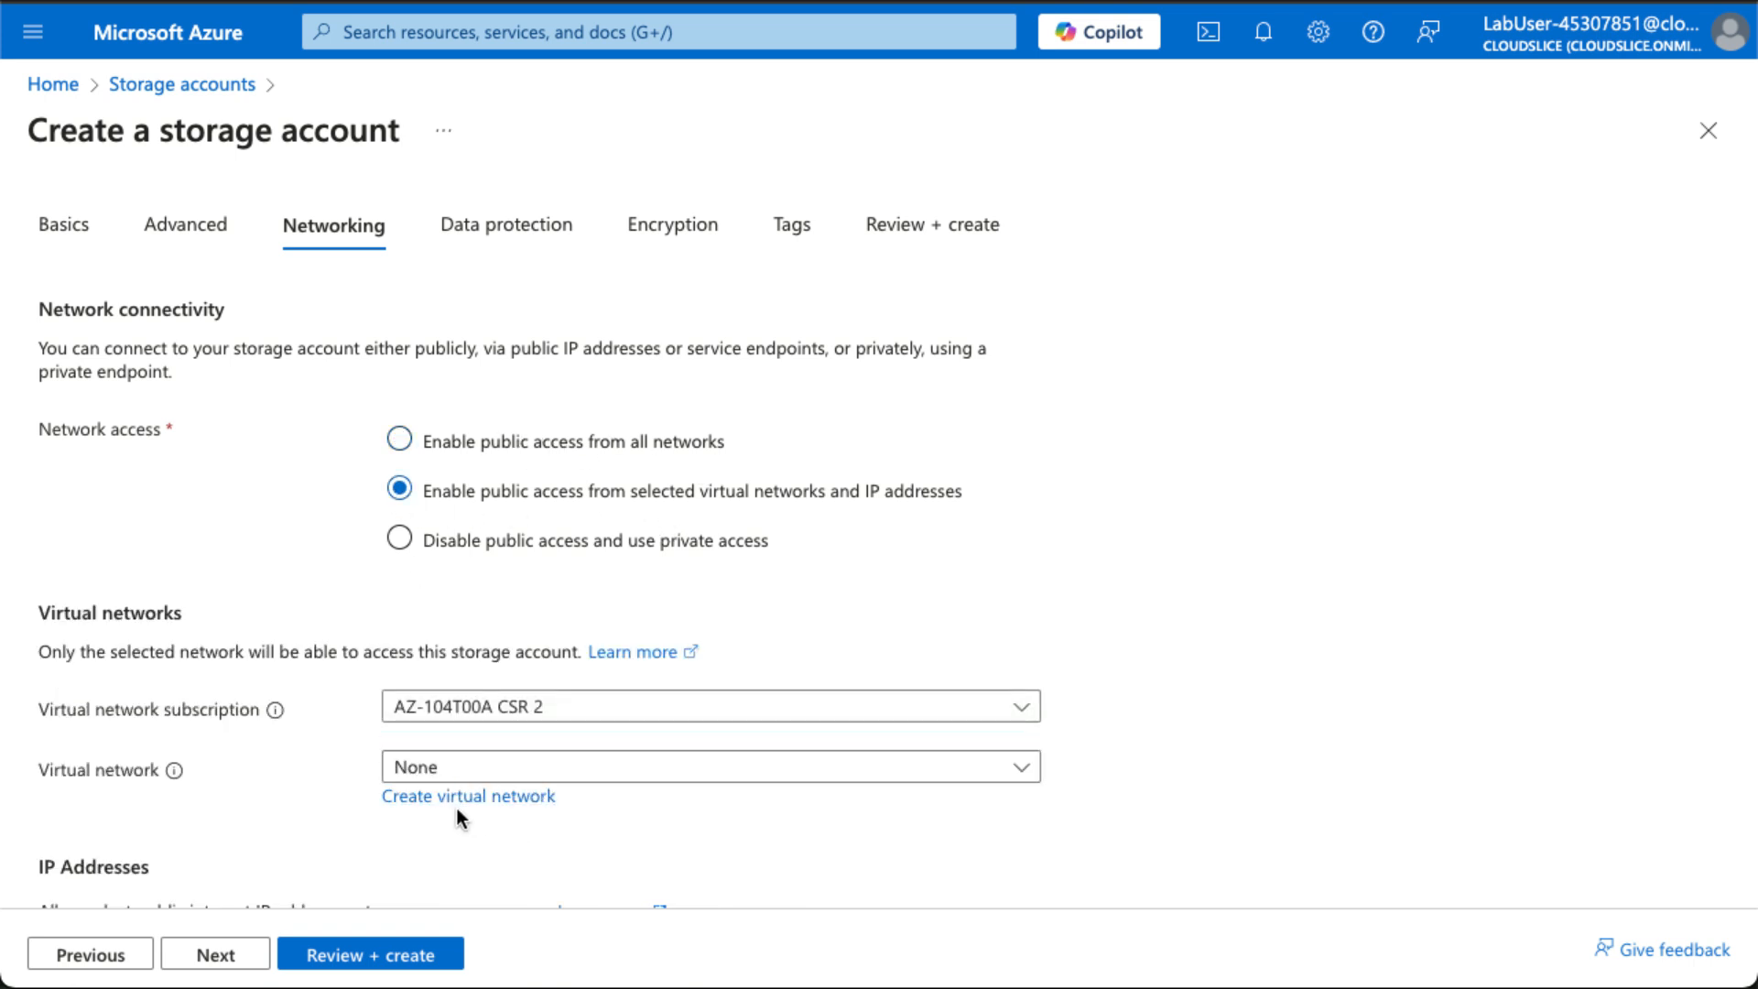
left_click(401, 539)
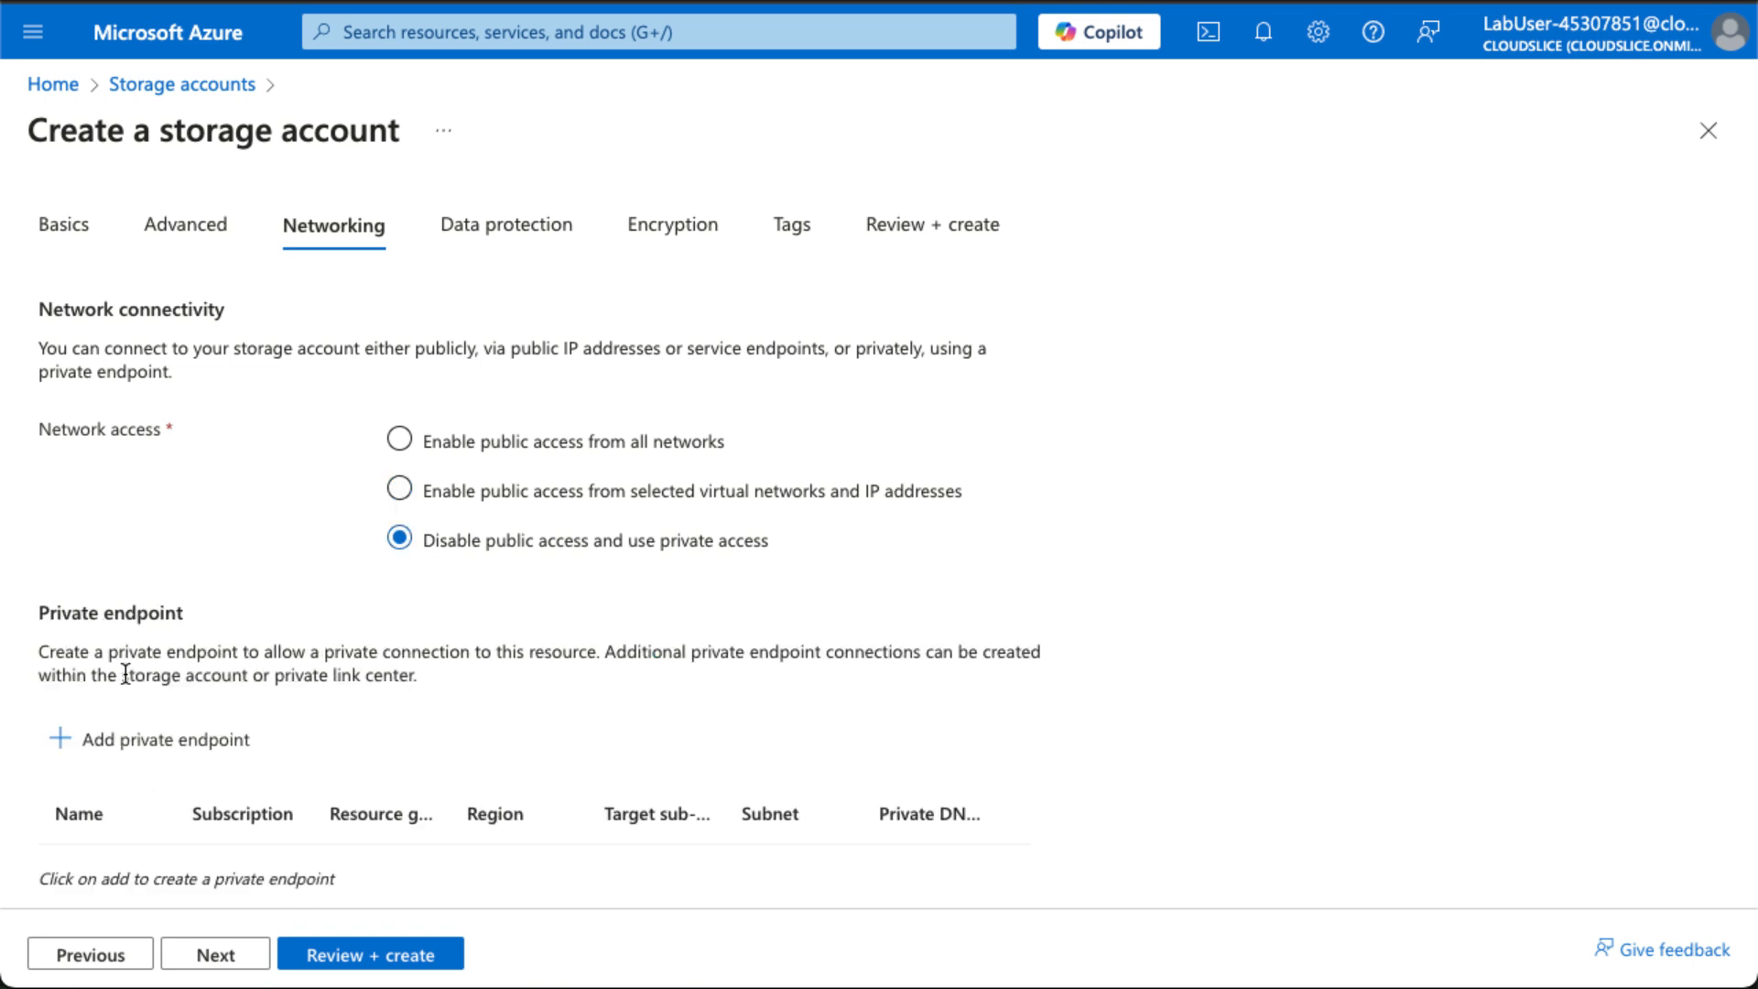
scroll(126, 674, "down", 1)
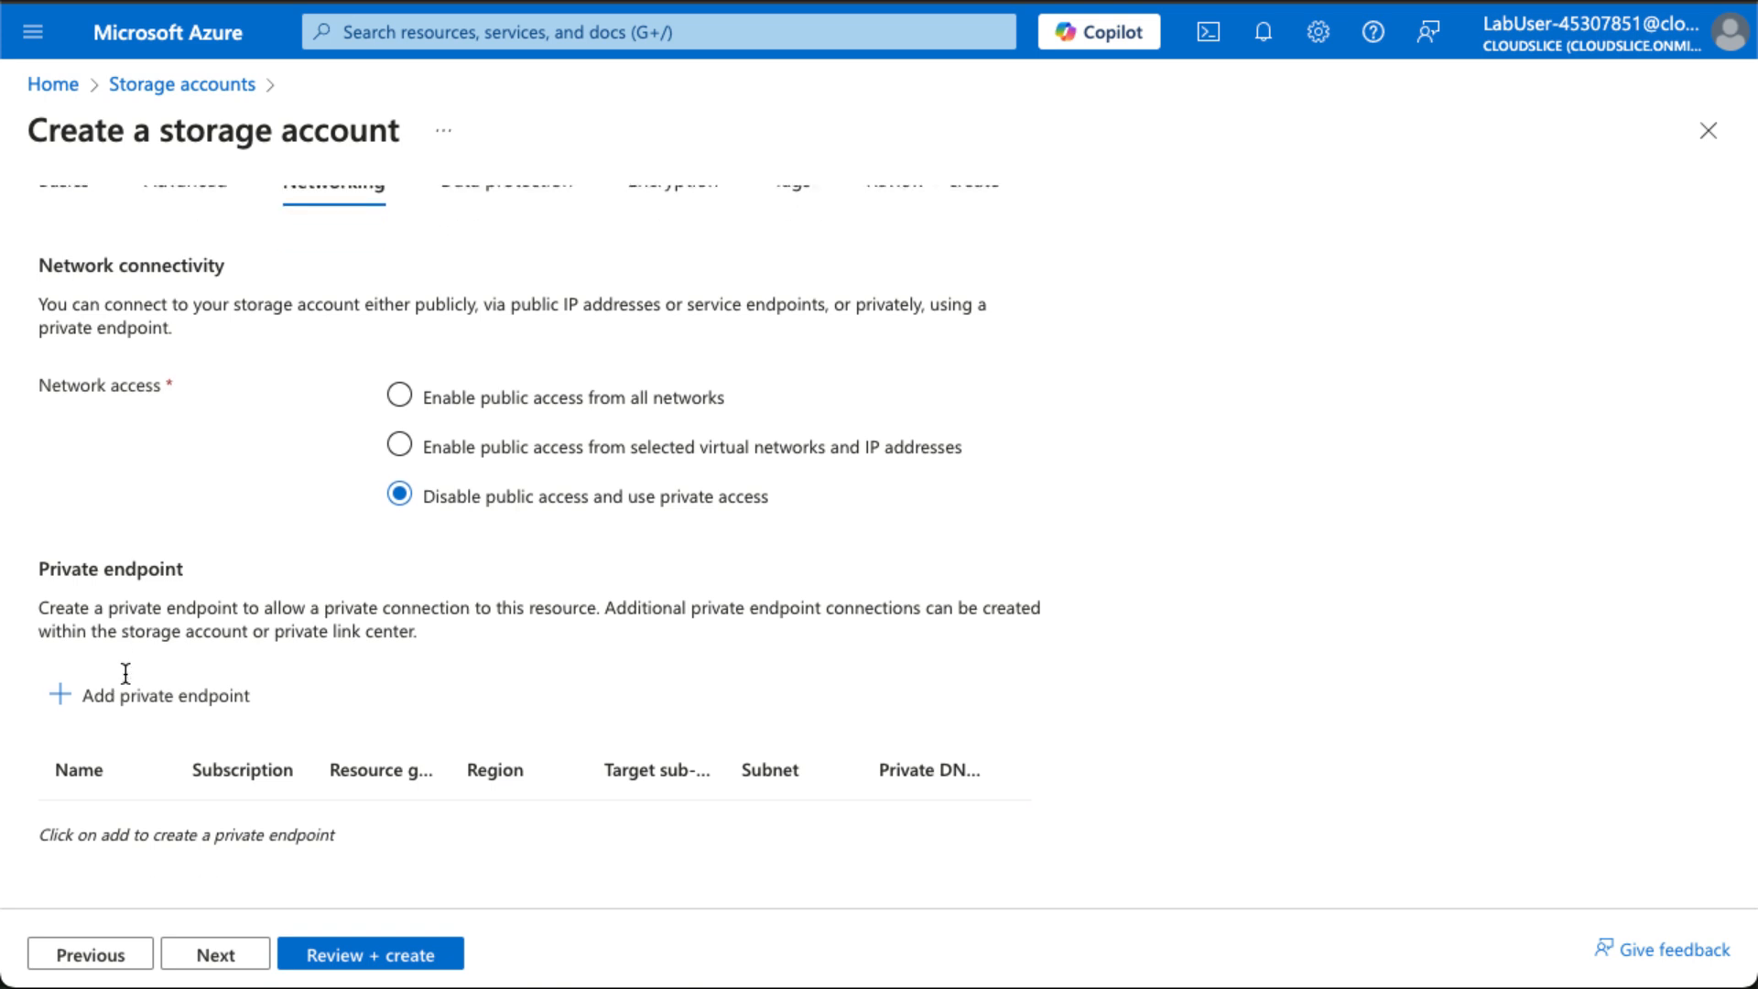
scroll(126, 674, "down", 2)
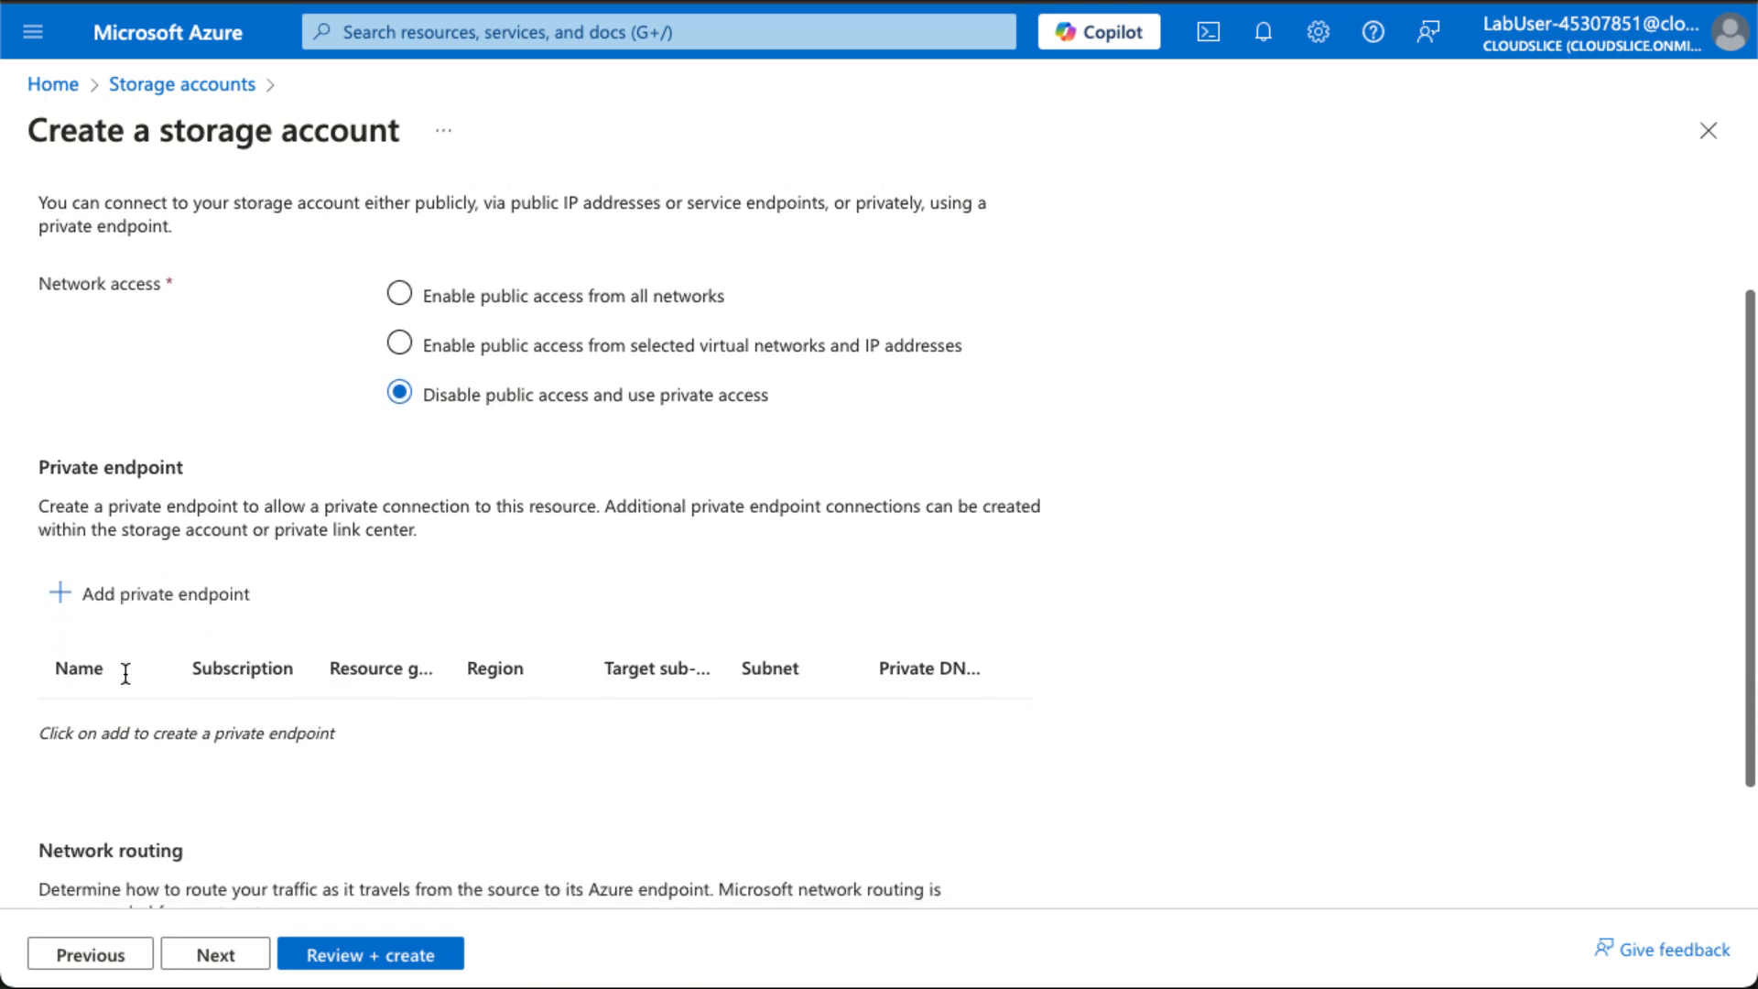
scroll(125, 674, "down", 2)
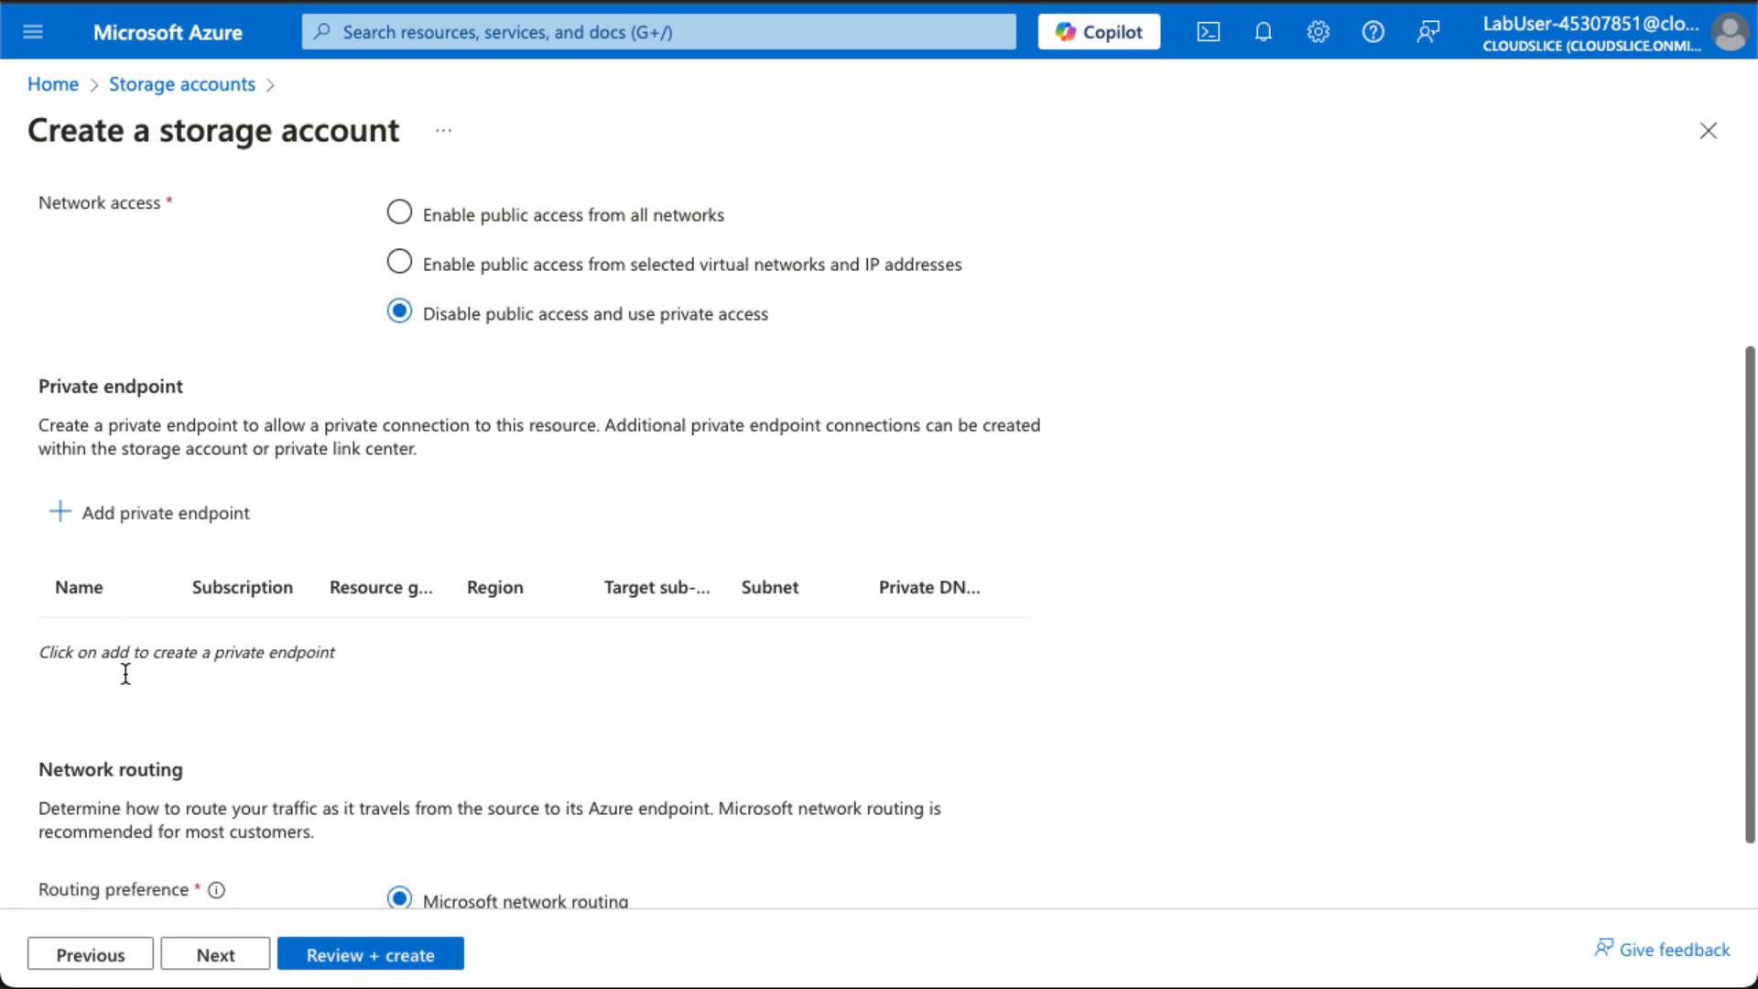
scroll(126, 674, "down", 2)
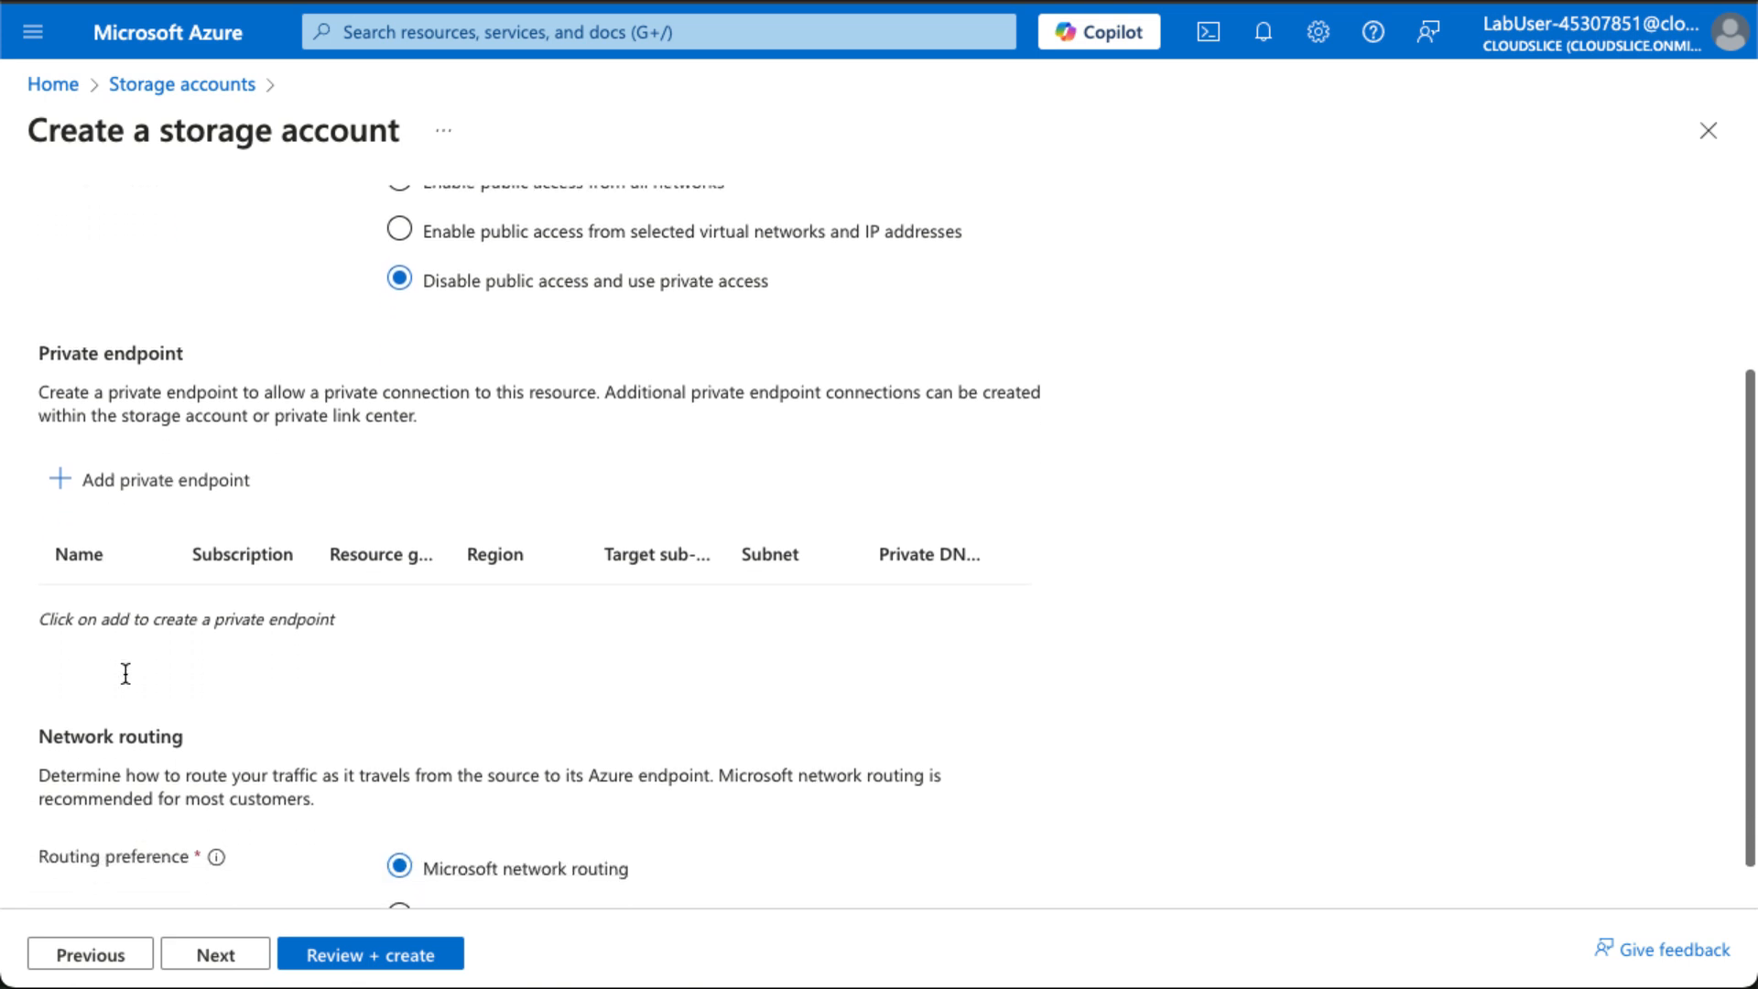
Step: Review and keep the default data protection and encryption settings, and proceed to the storage account's tags
left_click(191, 955)
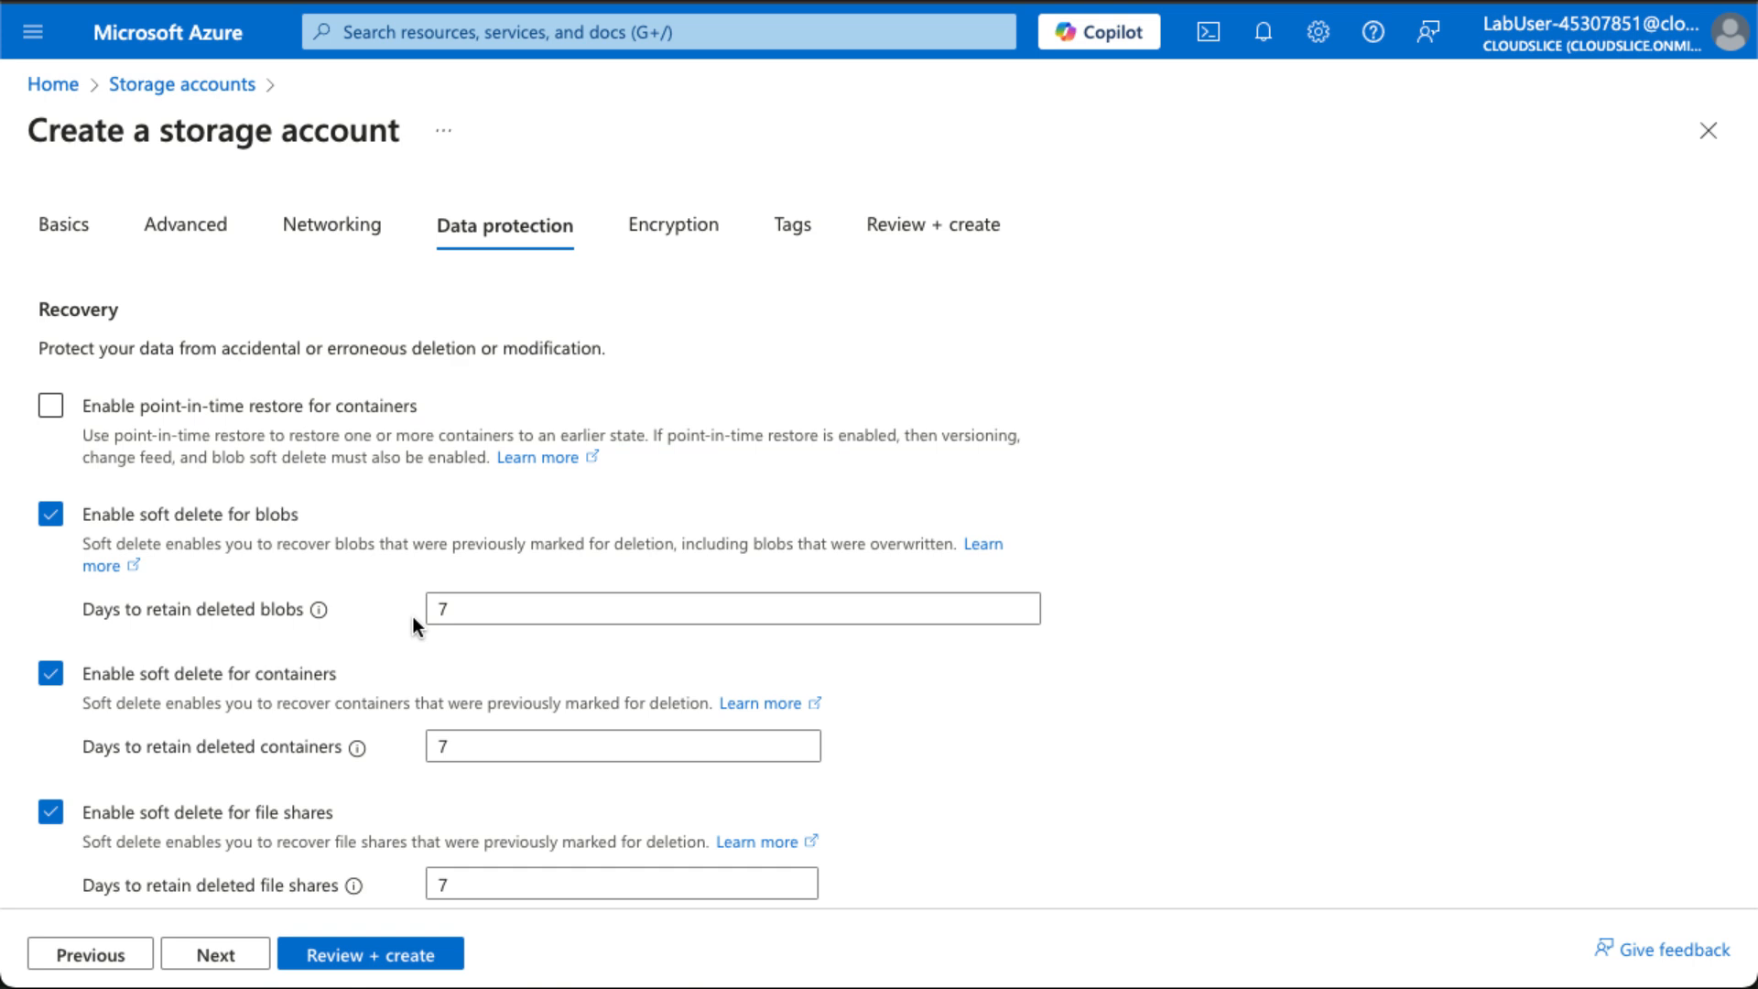
scroll(349, 641, "down", 3)
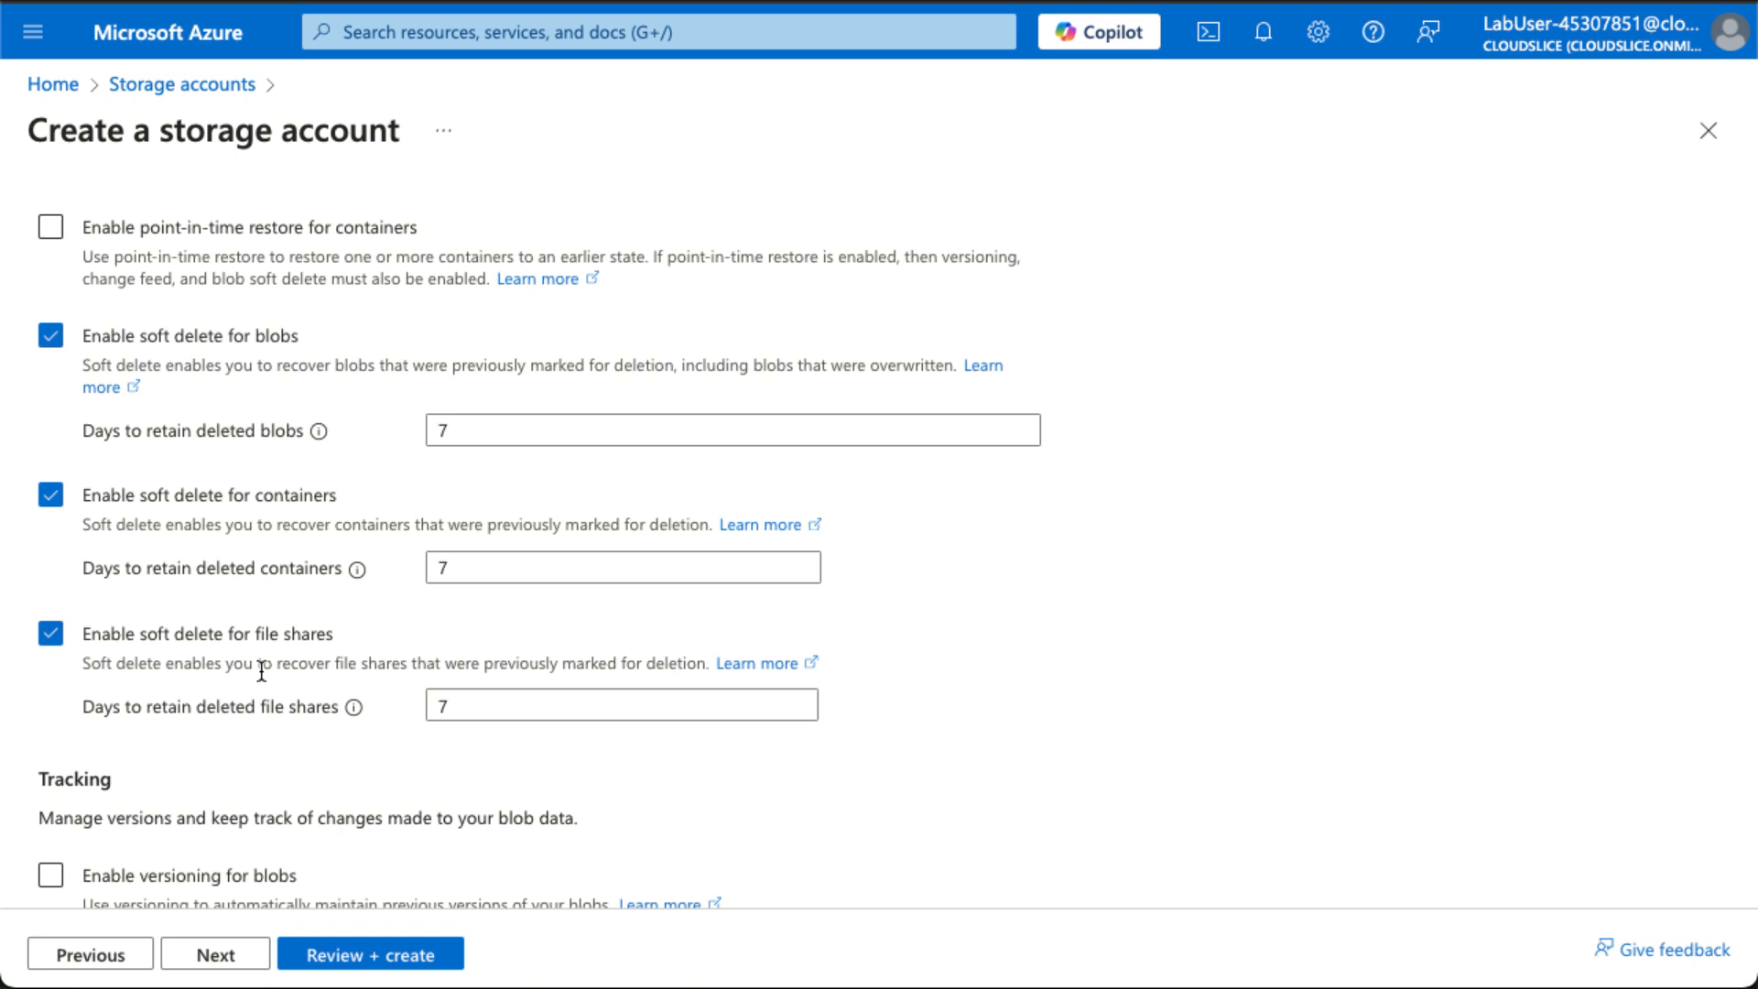
scroll(261, 672, "down", 6)
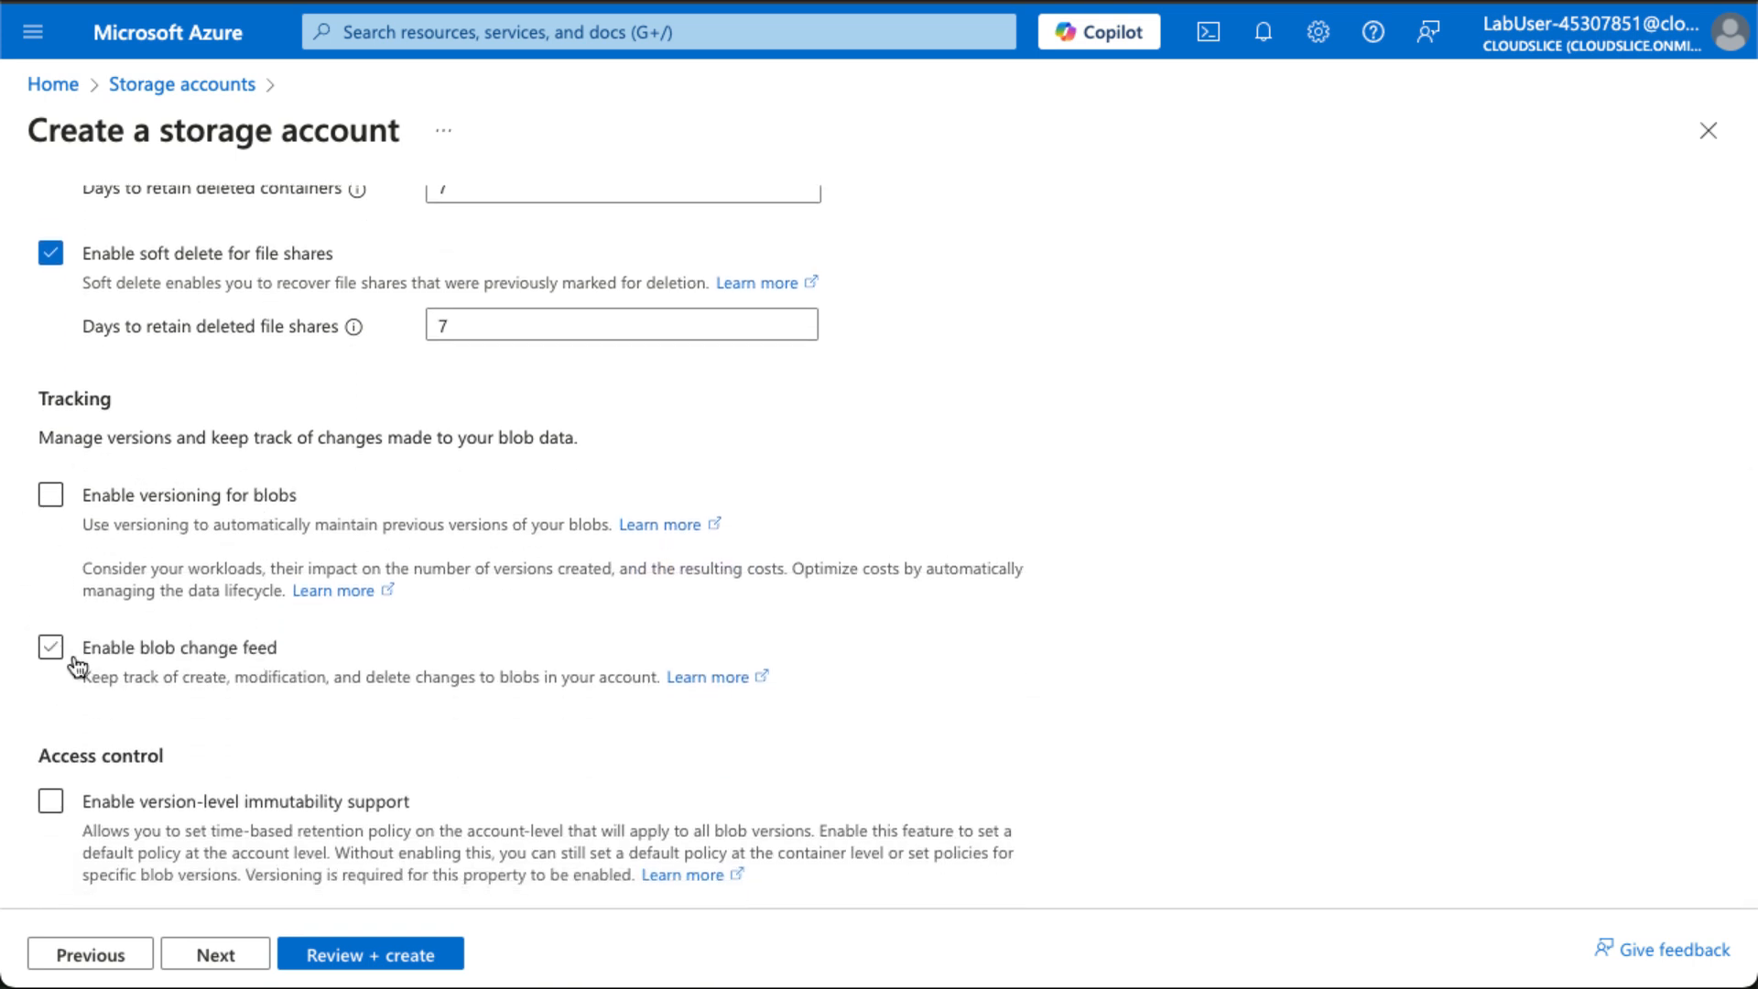
scroll(63, 724, "down", 1)
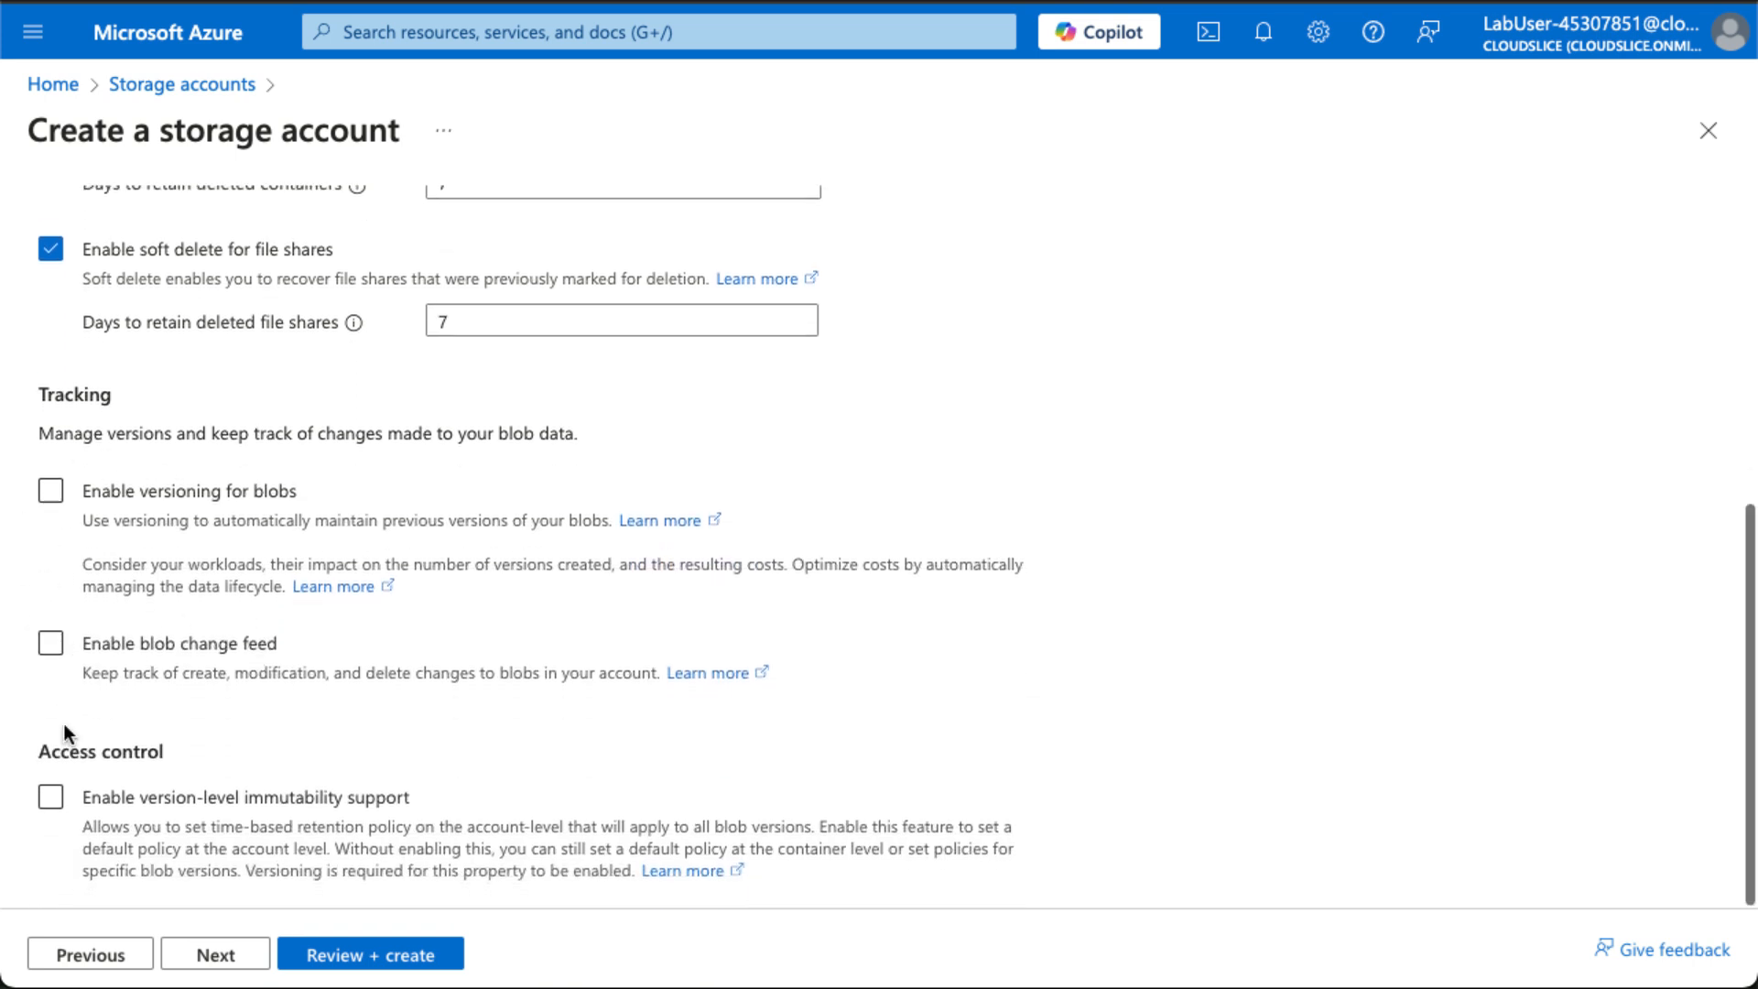
left_click(241, 958)
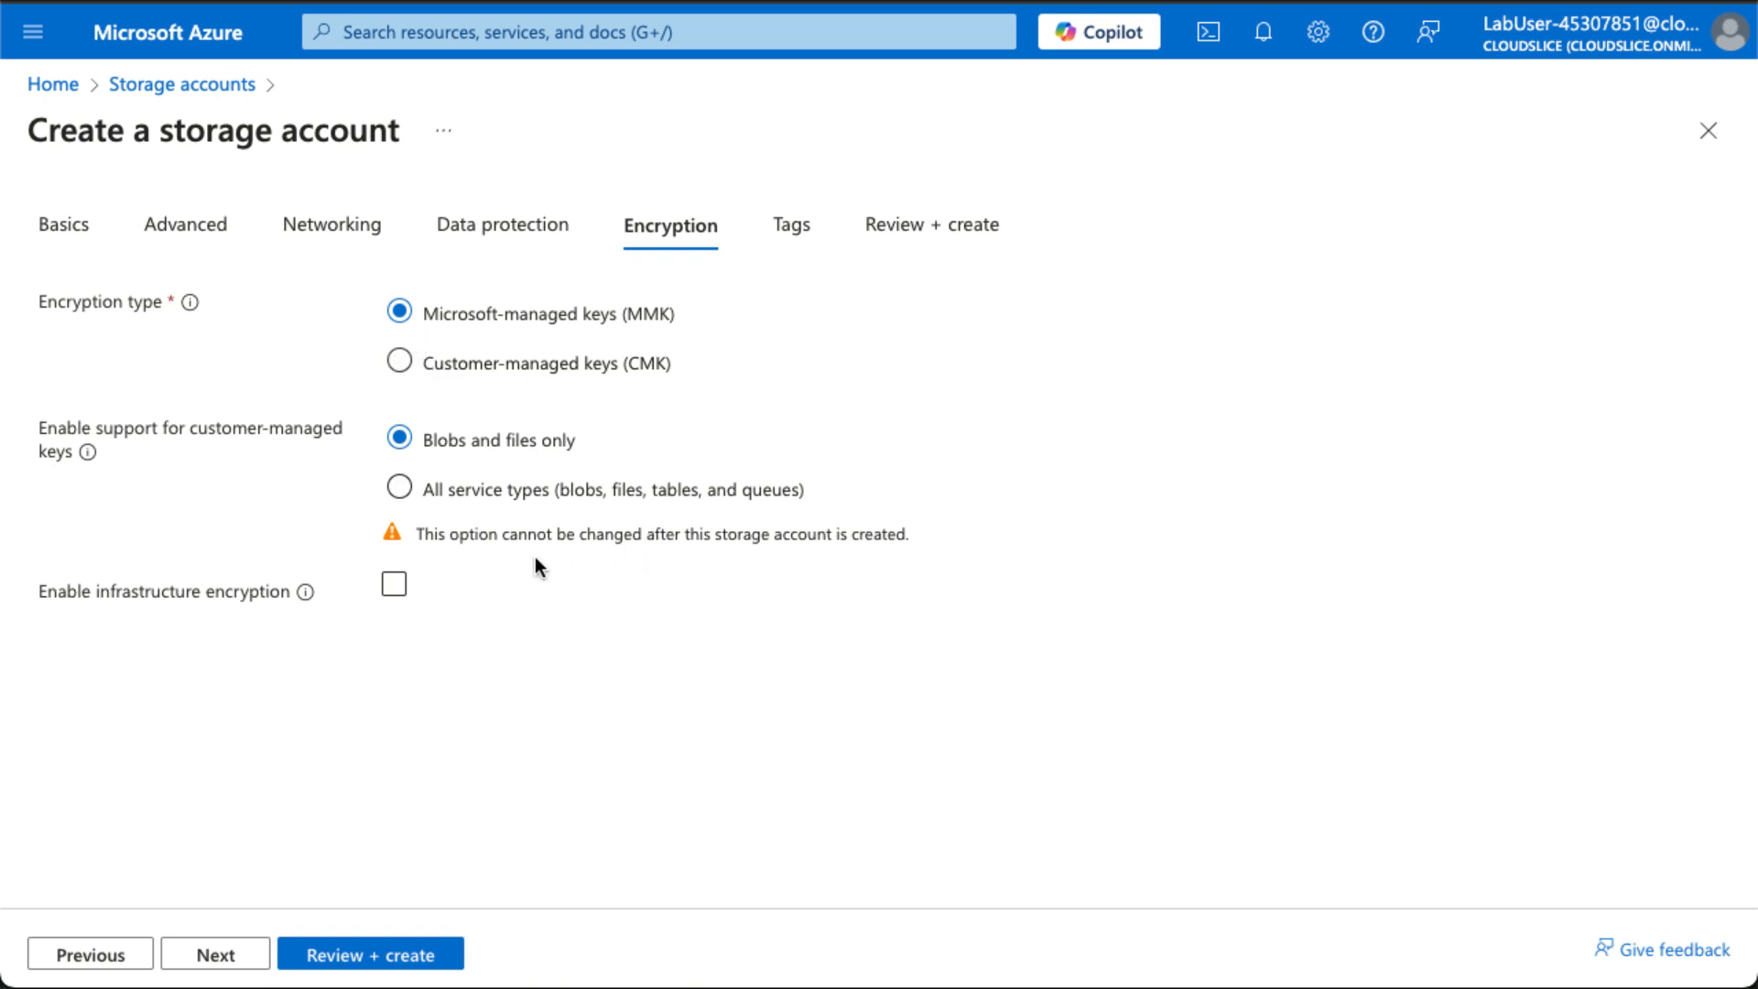
left_click(216, 955)
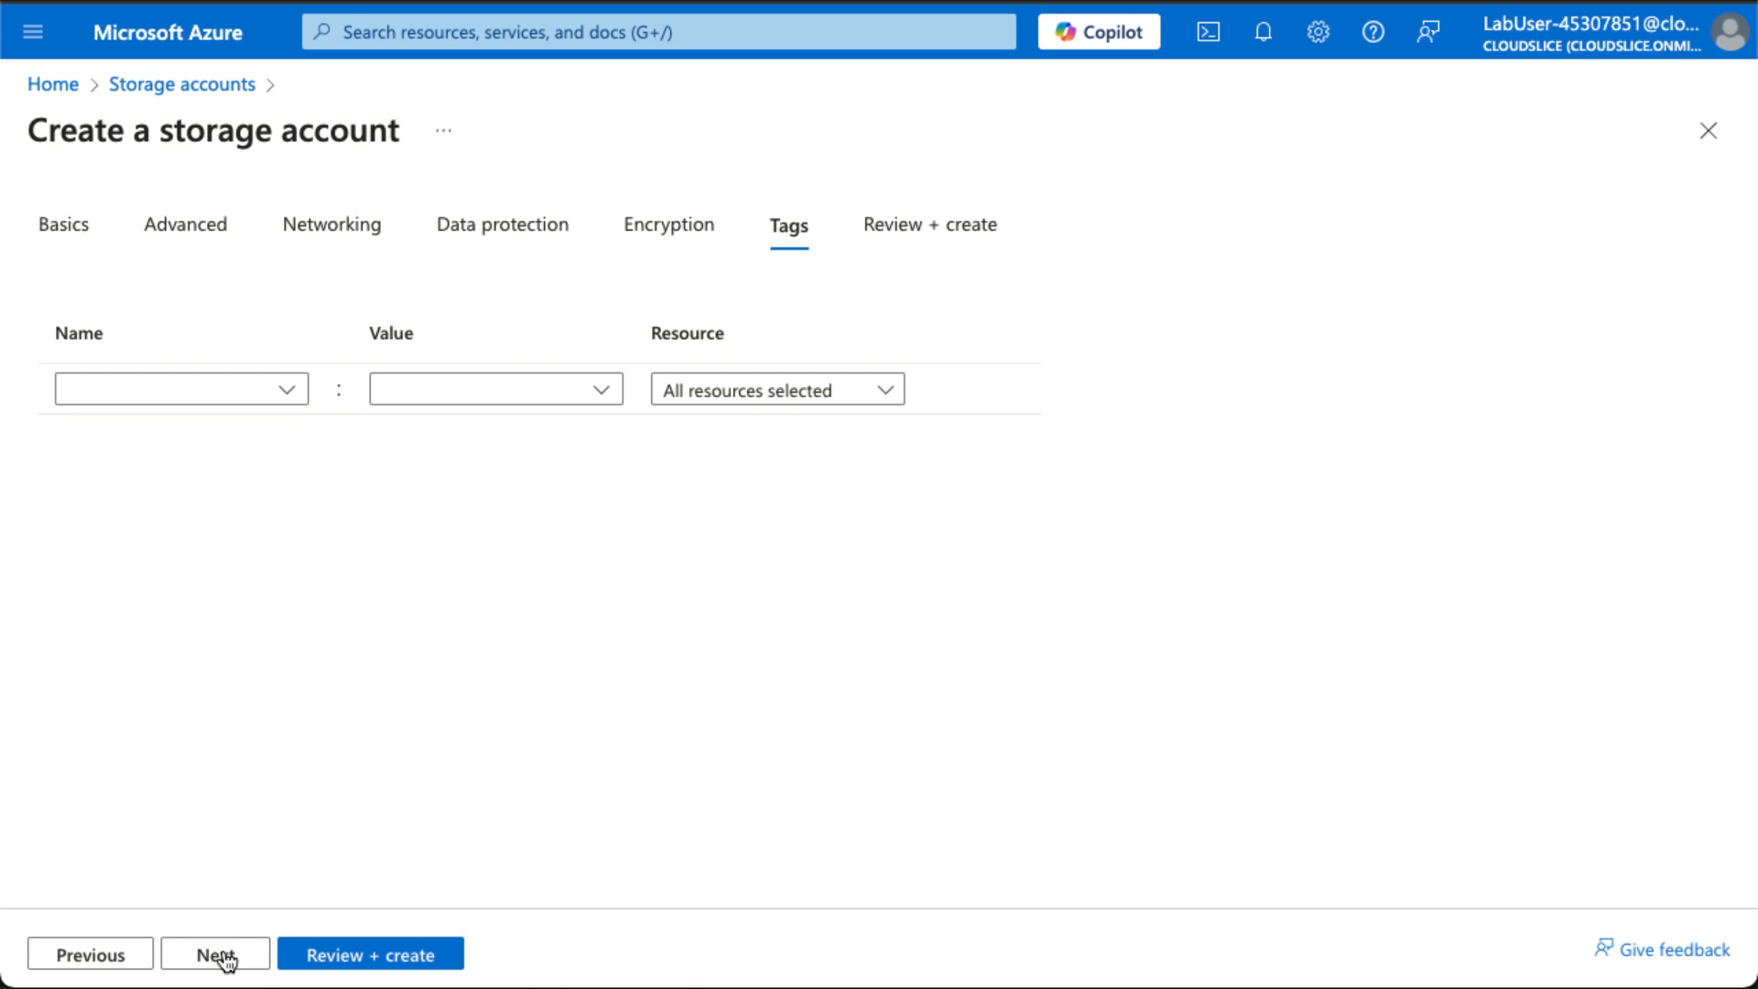
Step: Review the configuration, create the storage account agloballyuniquename2, and open the deployed resource
left_click(329, 955)
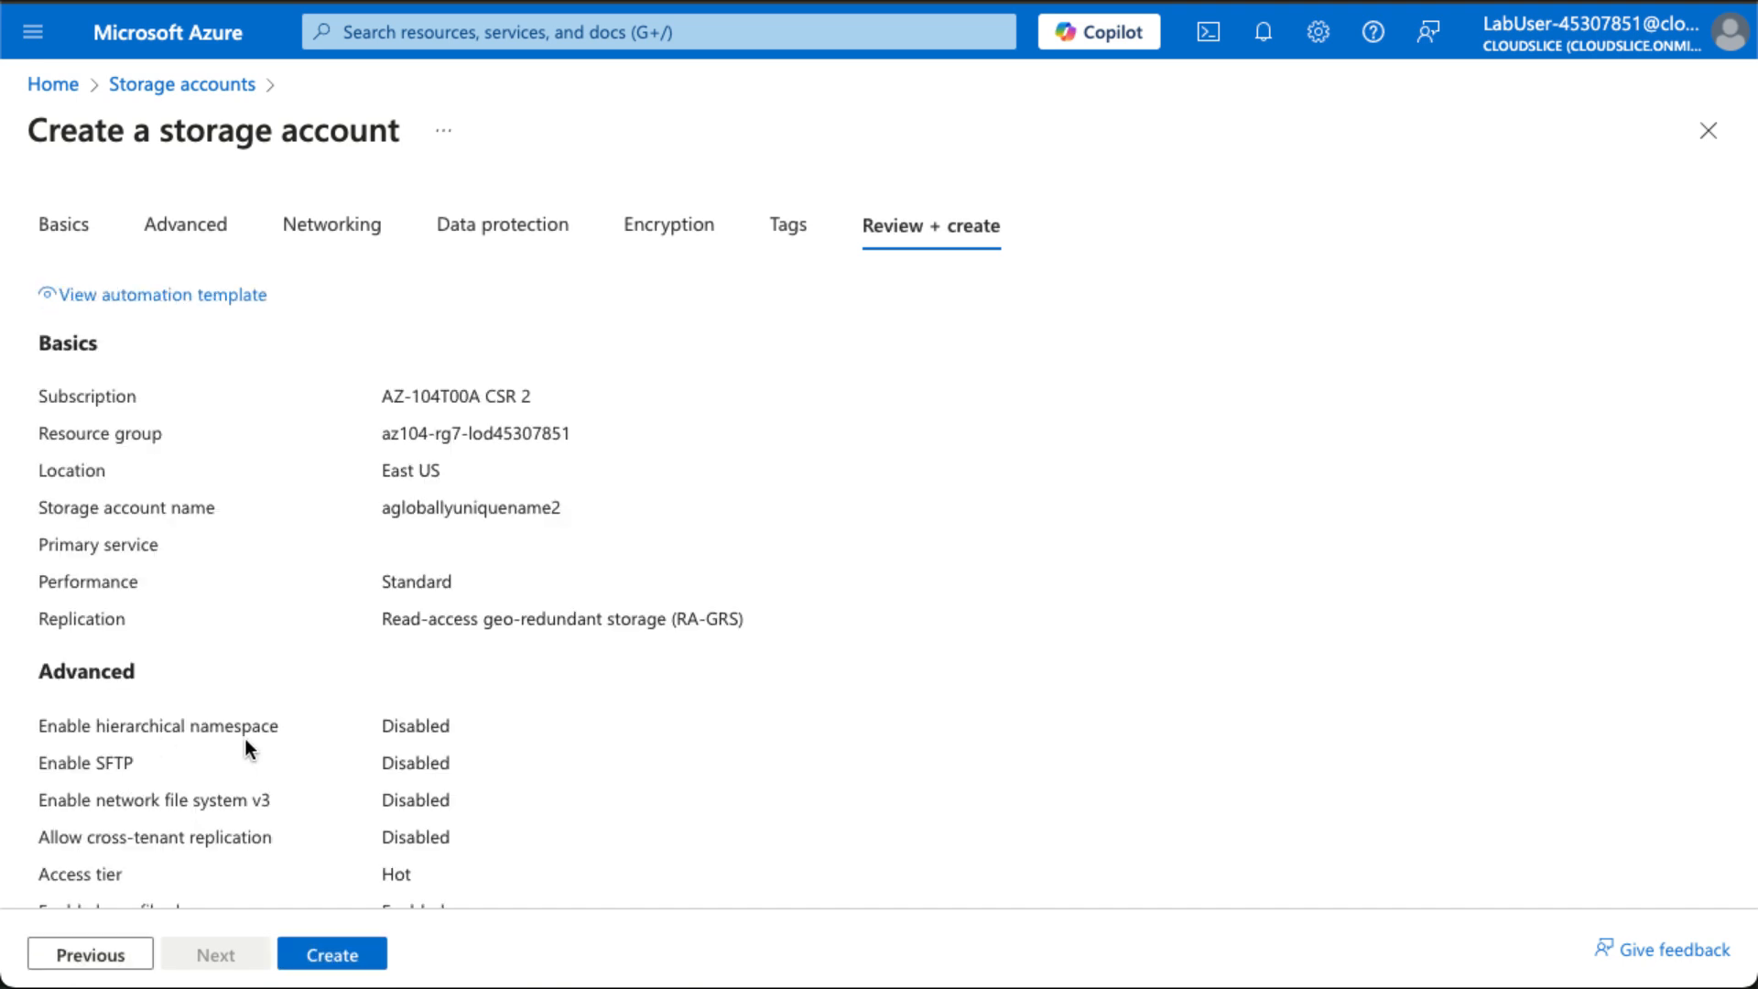
left_click(335, 956)
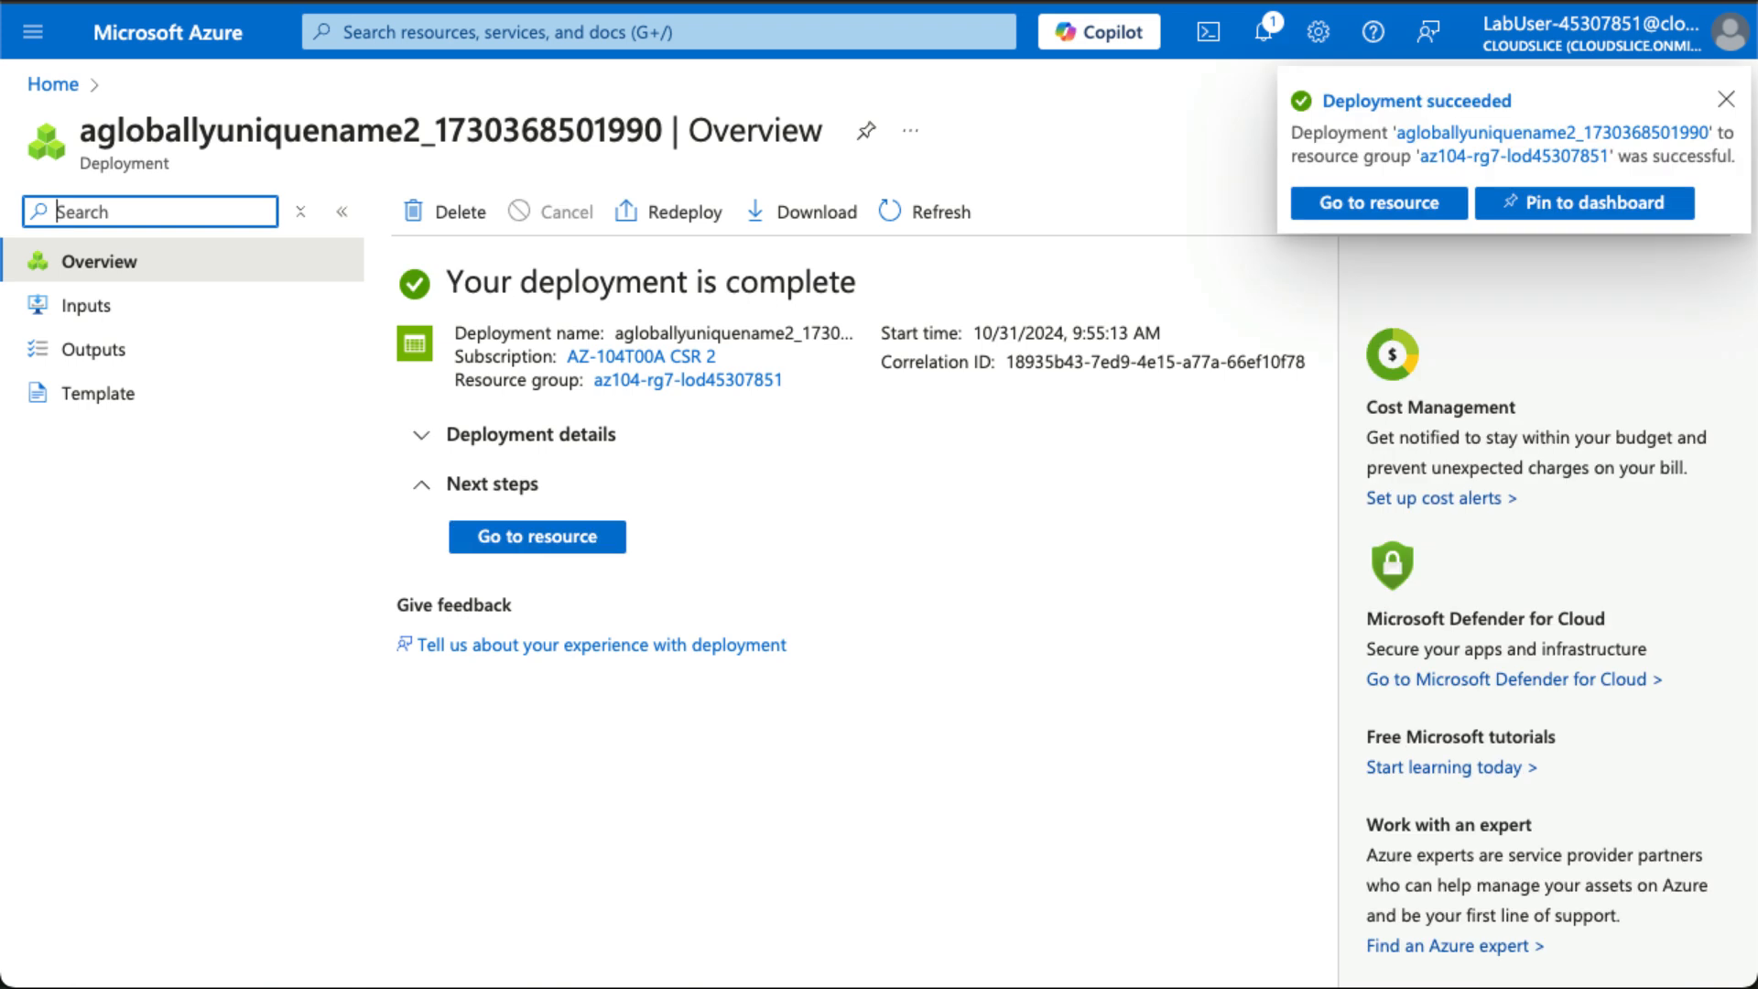
left_click(546, 538)
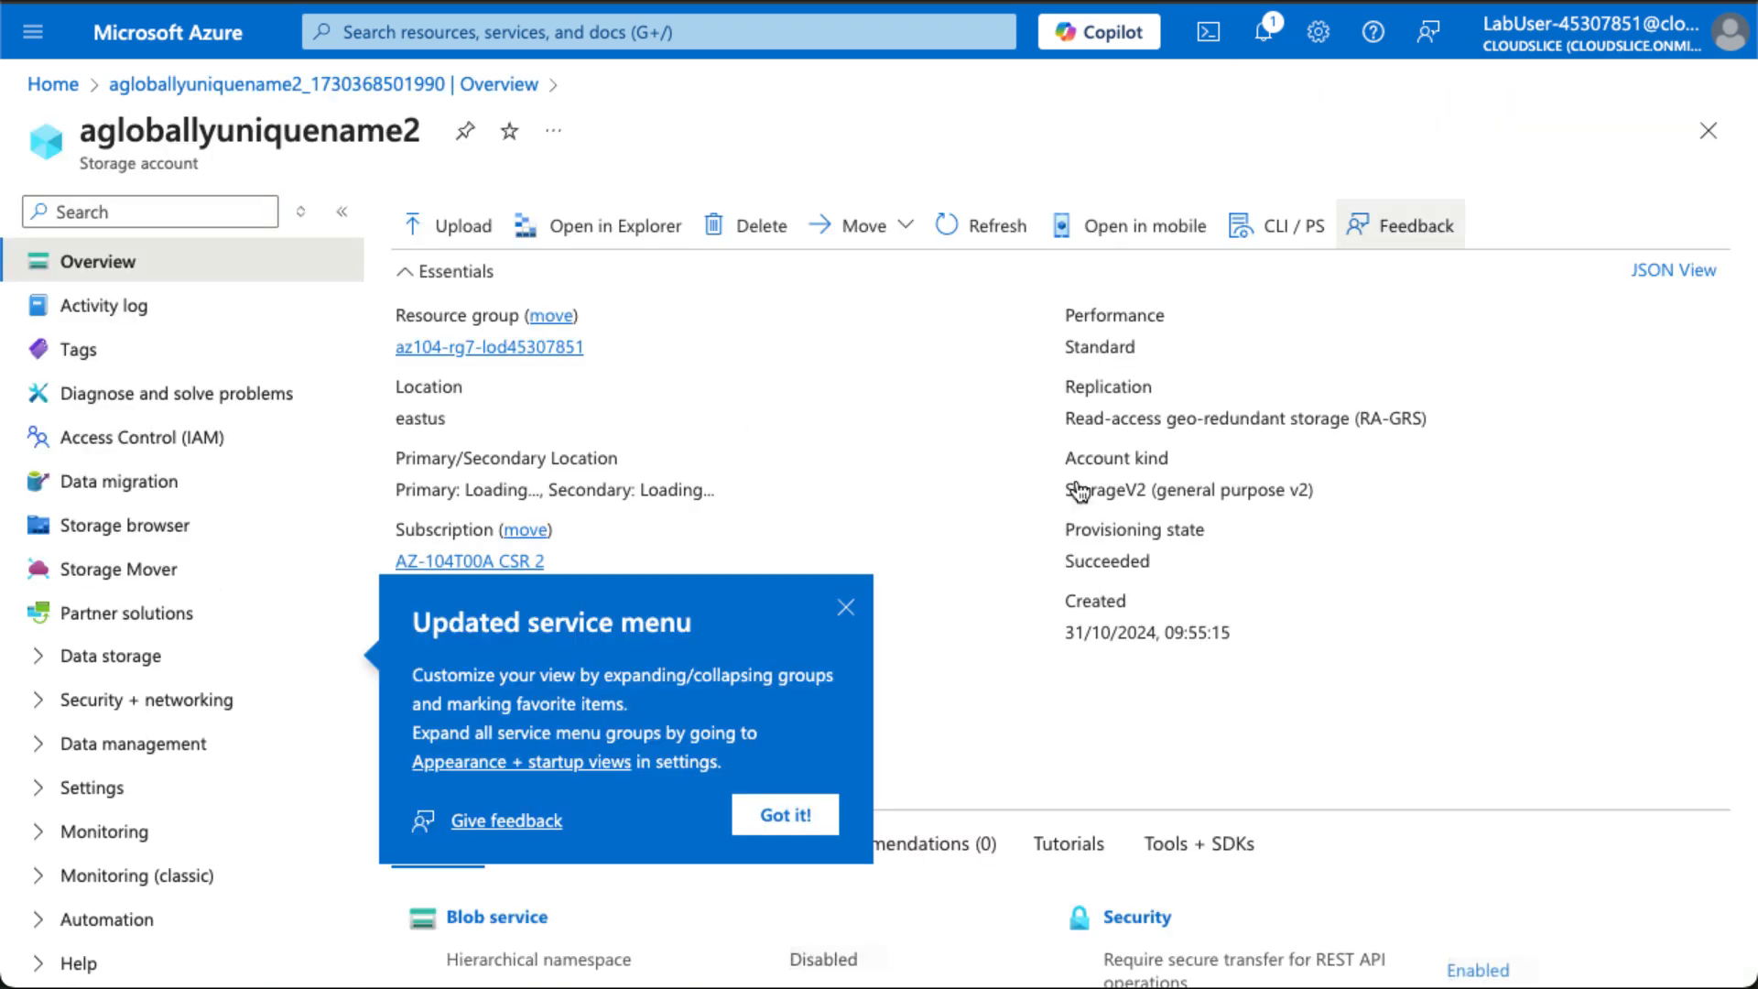
left_click(846, 607)
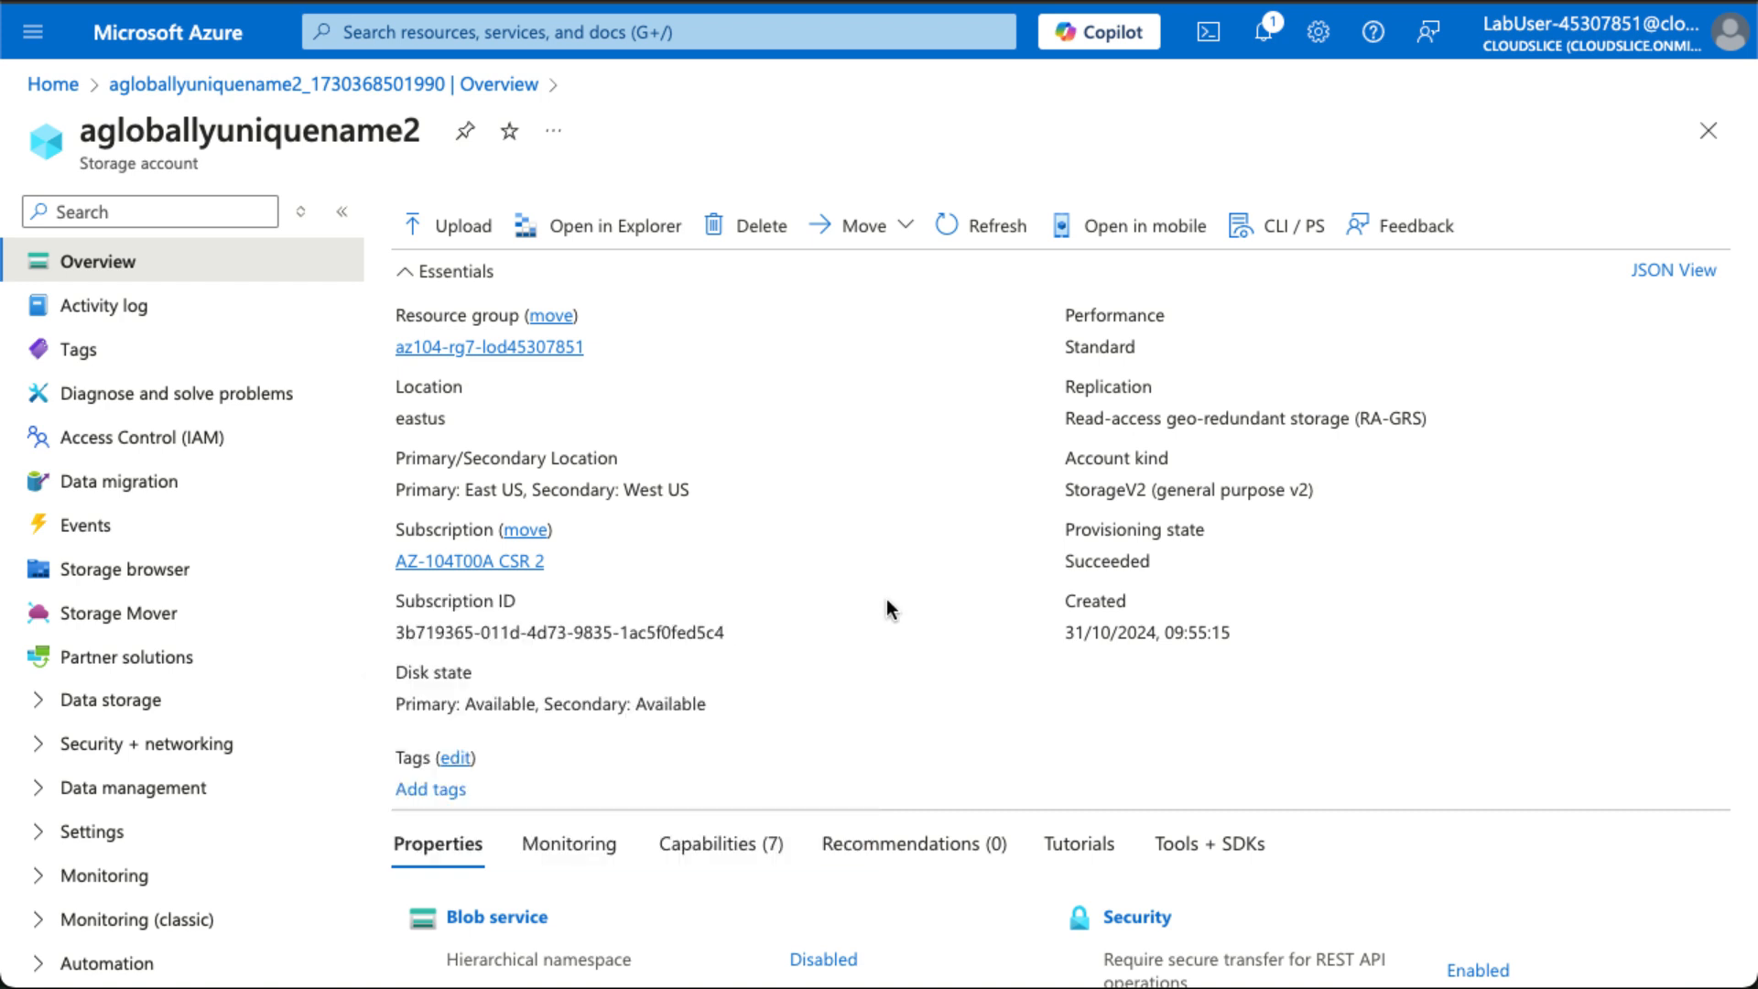
Step: Examine the storage account's blob, security and networking properties, and view its soft delete settings under data protection
scroll(886, 601, "down", 3)
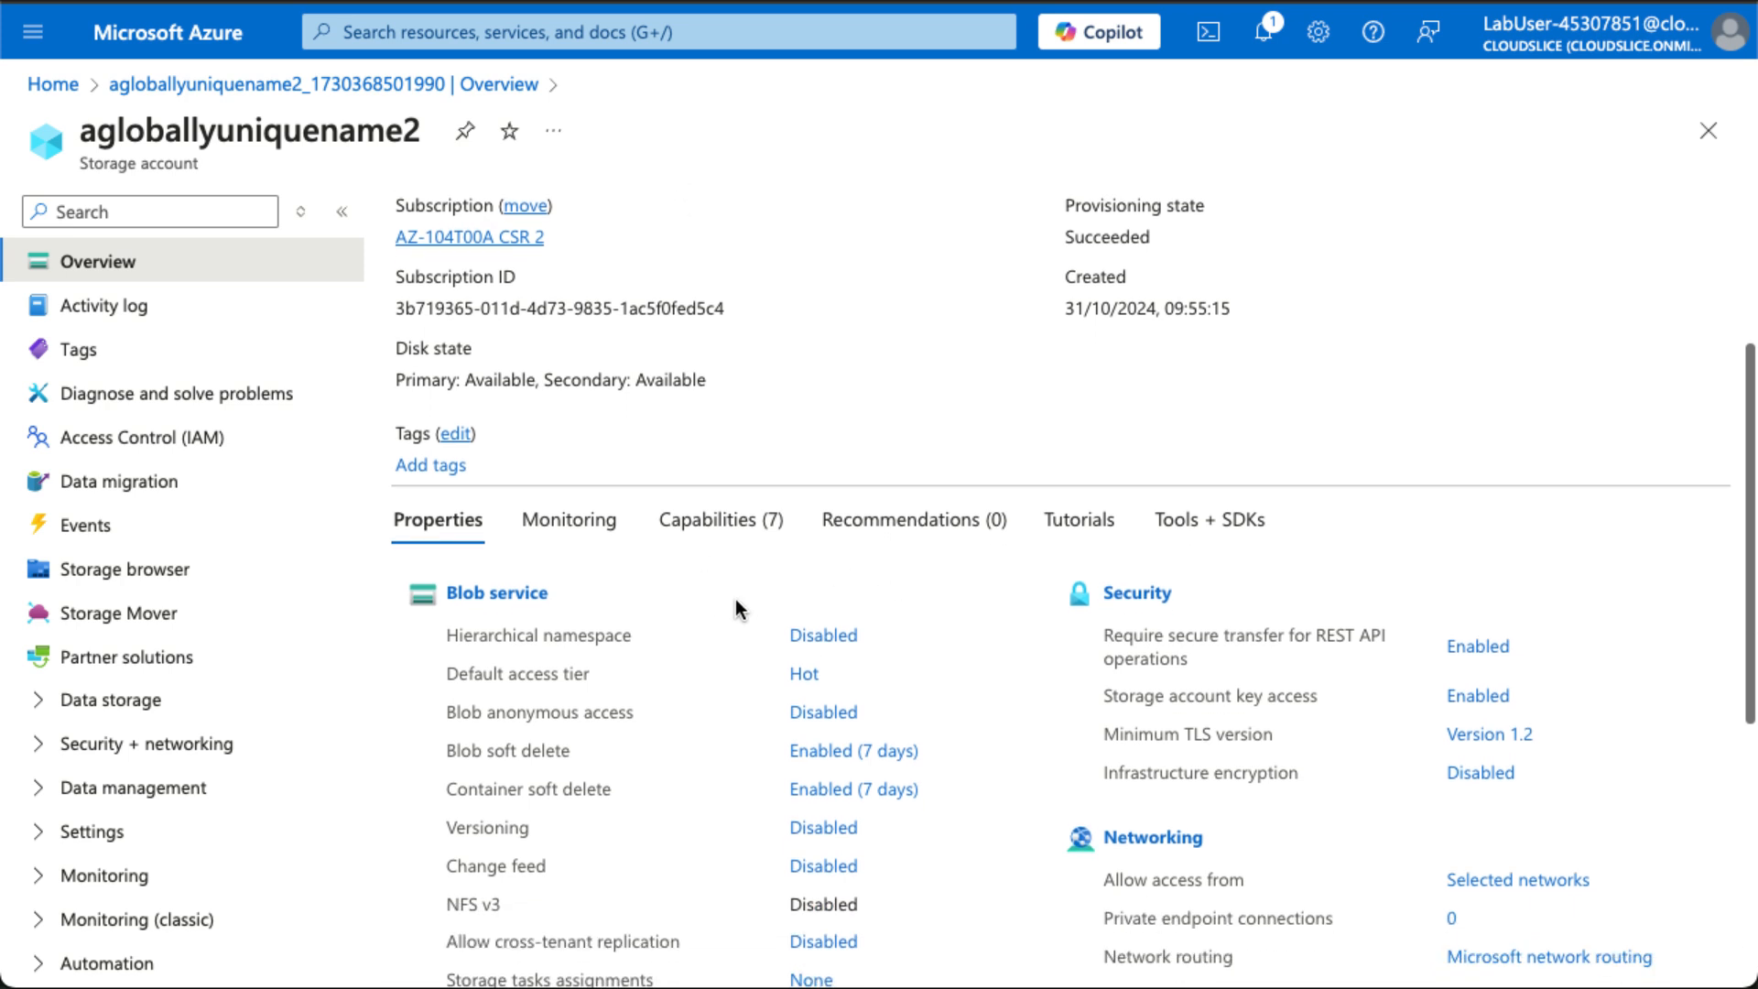
scroll(952, 788, "down", 2)
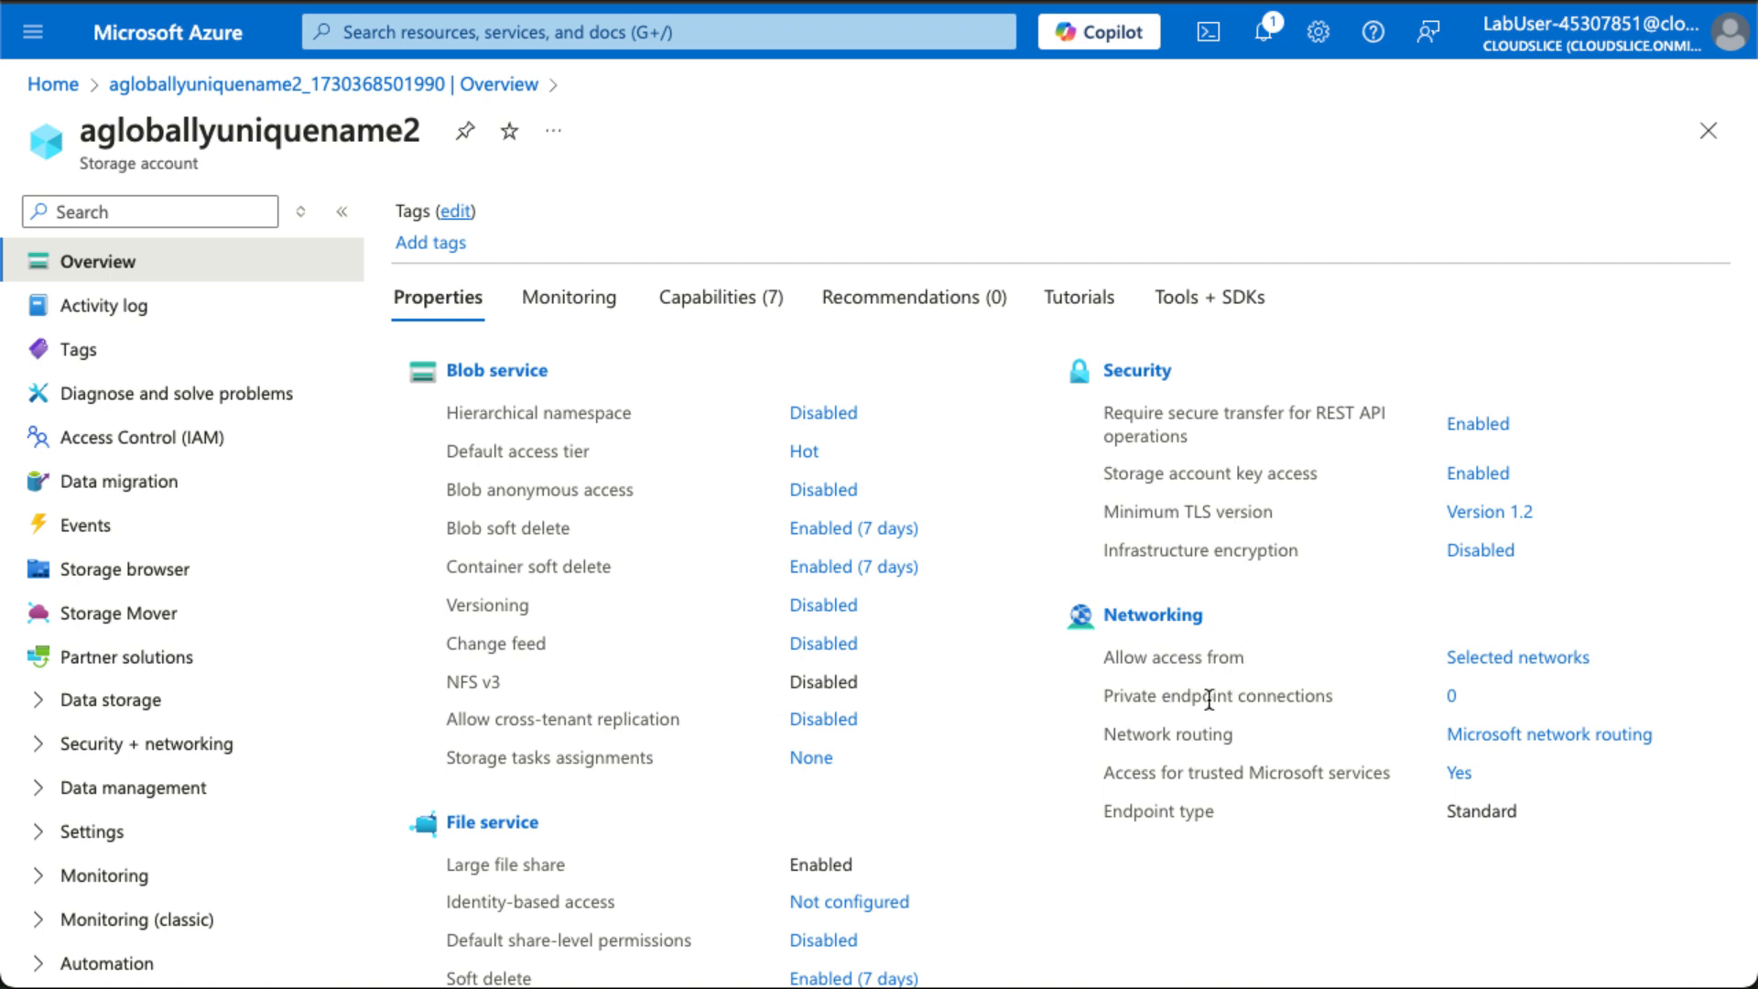
scroll(963, 702, "down", 1)
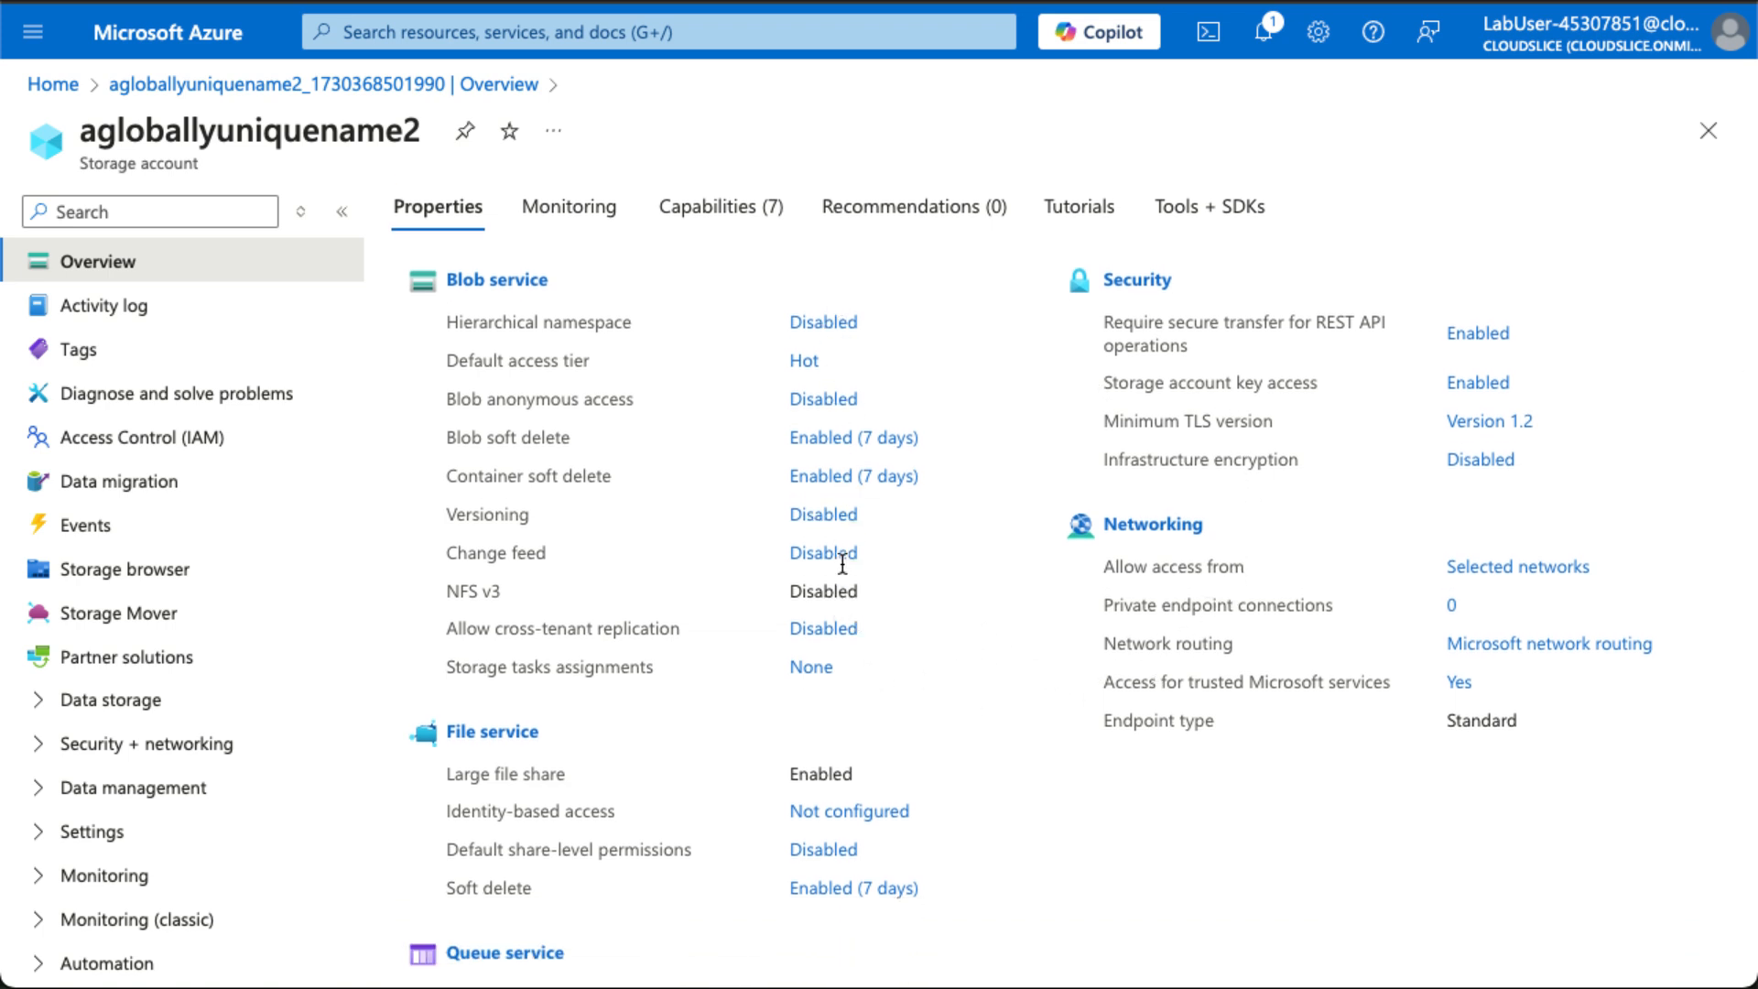
left_click(854, 447)
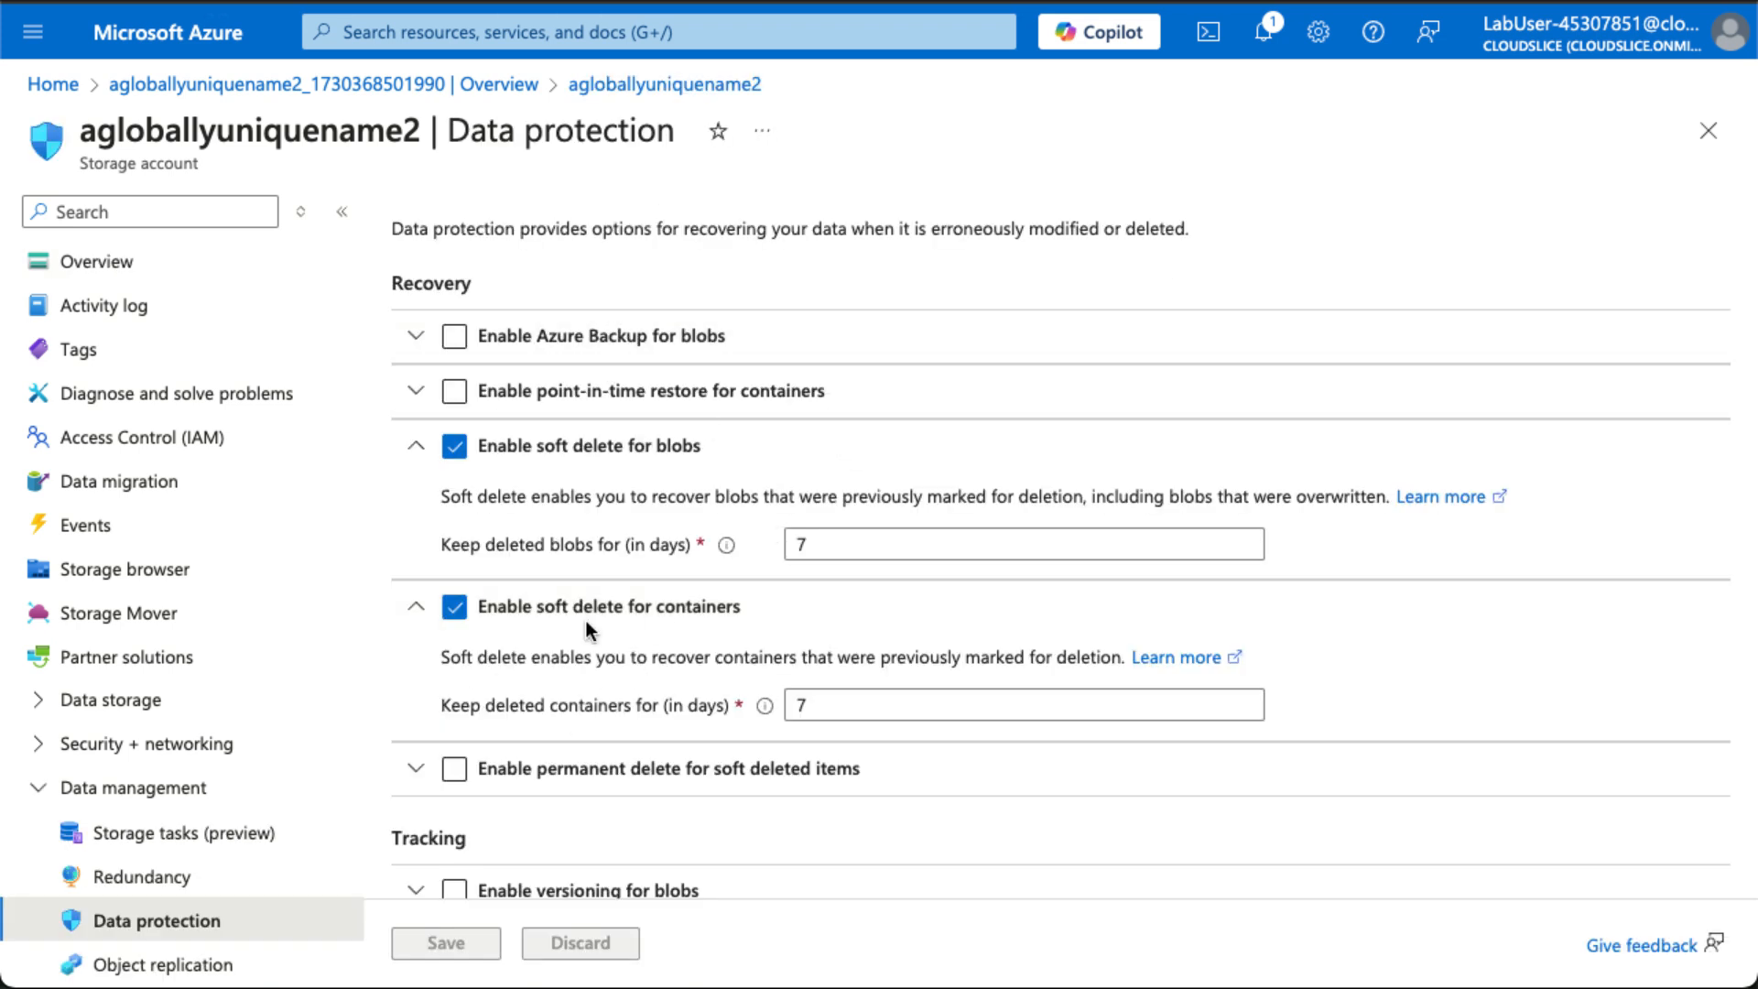
Step: In the storage account's networking settings, set public network access to Enabled from selected virtual networks and IP addresses
left_click(99, 753)
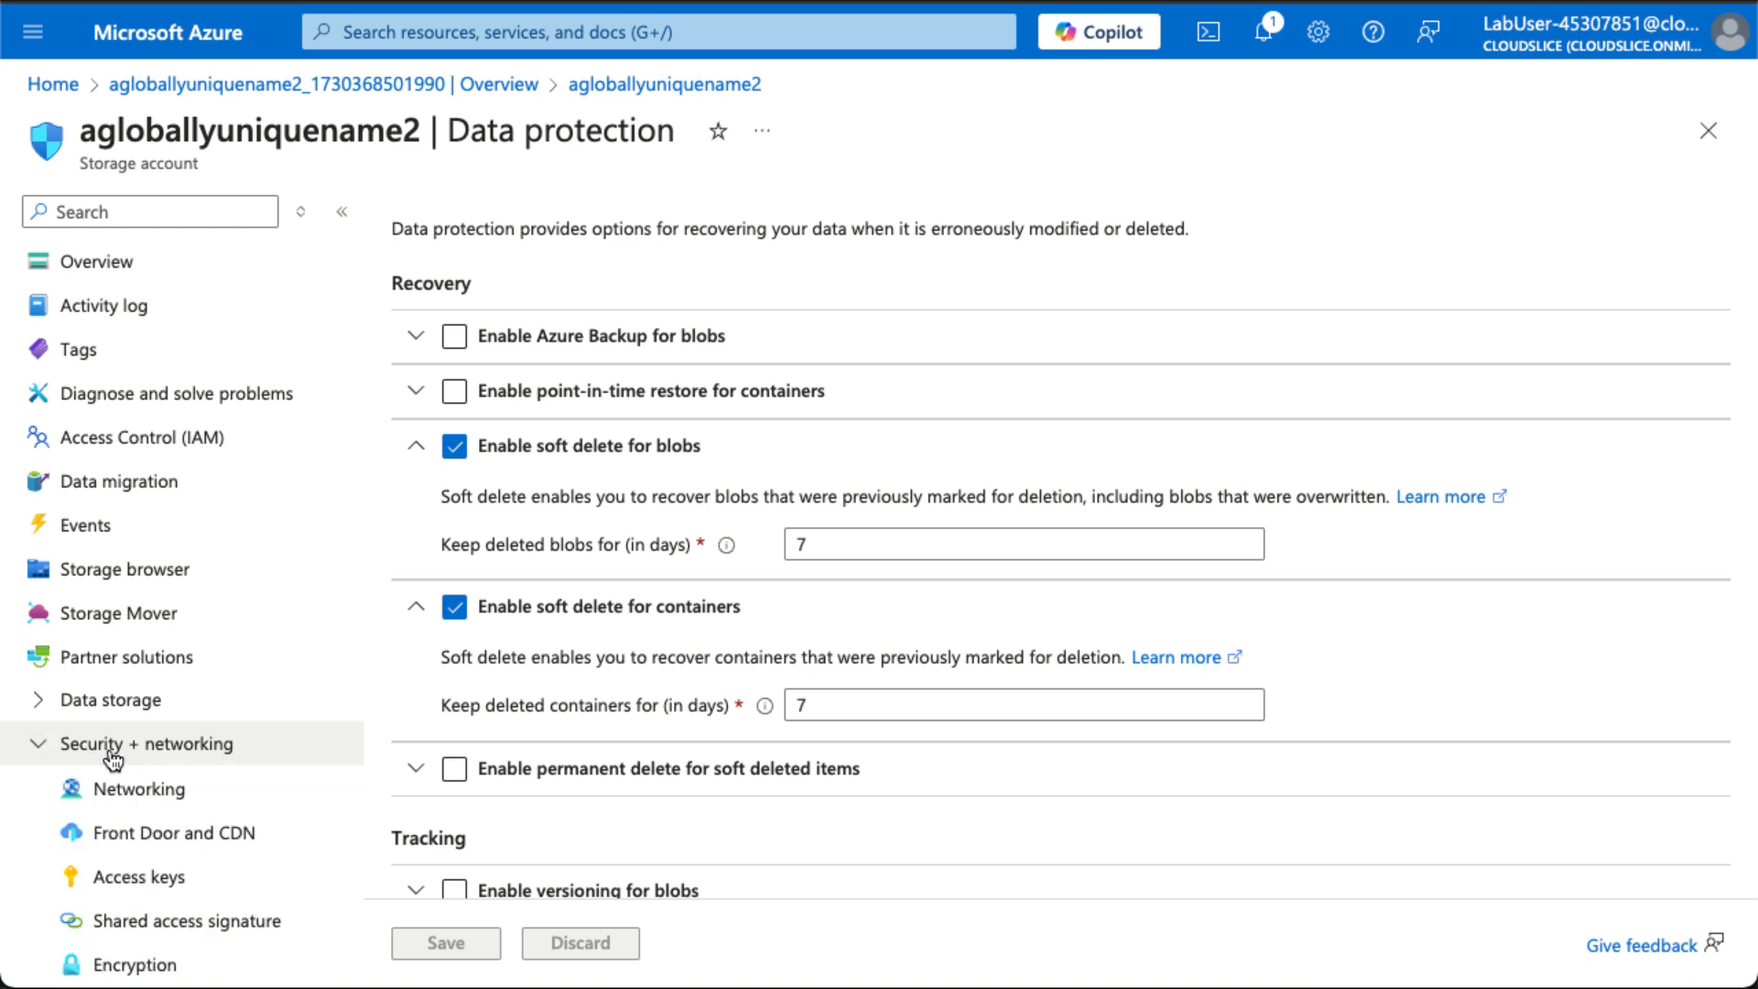
left_click(159, 793)
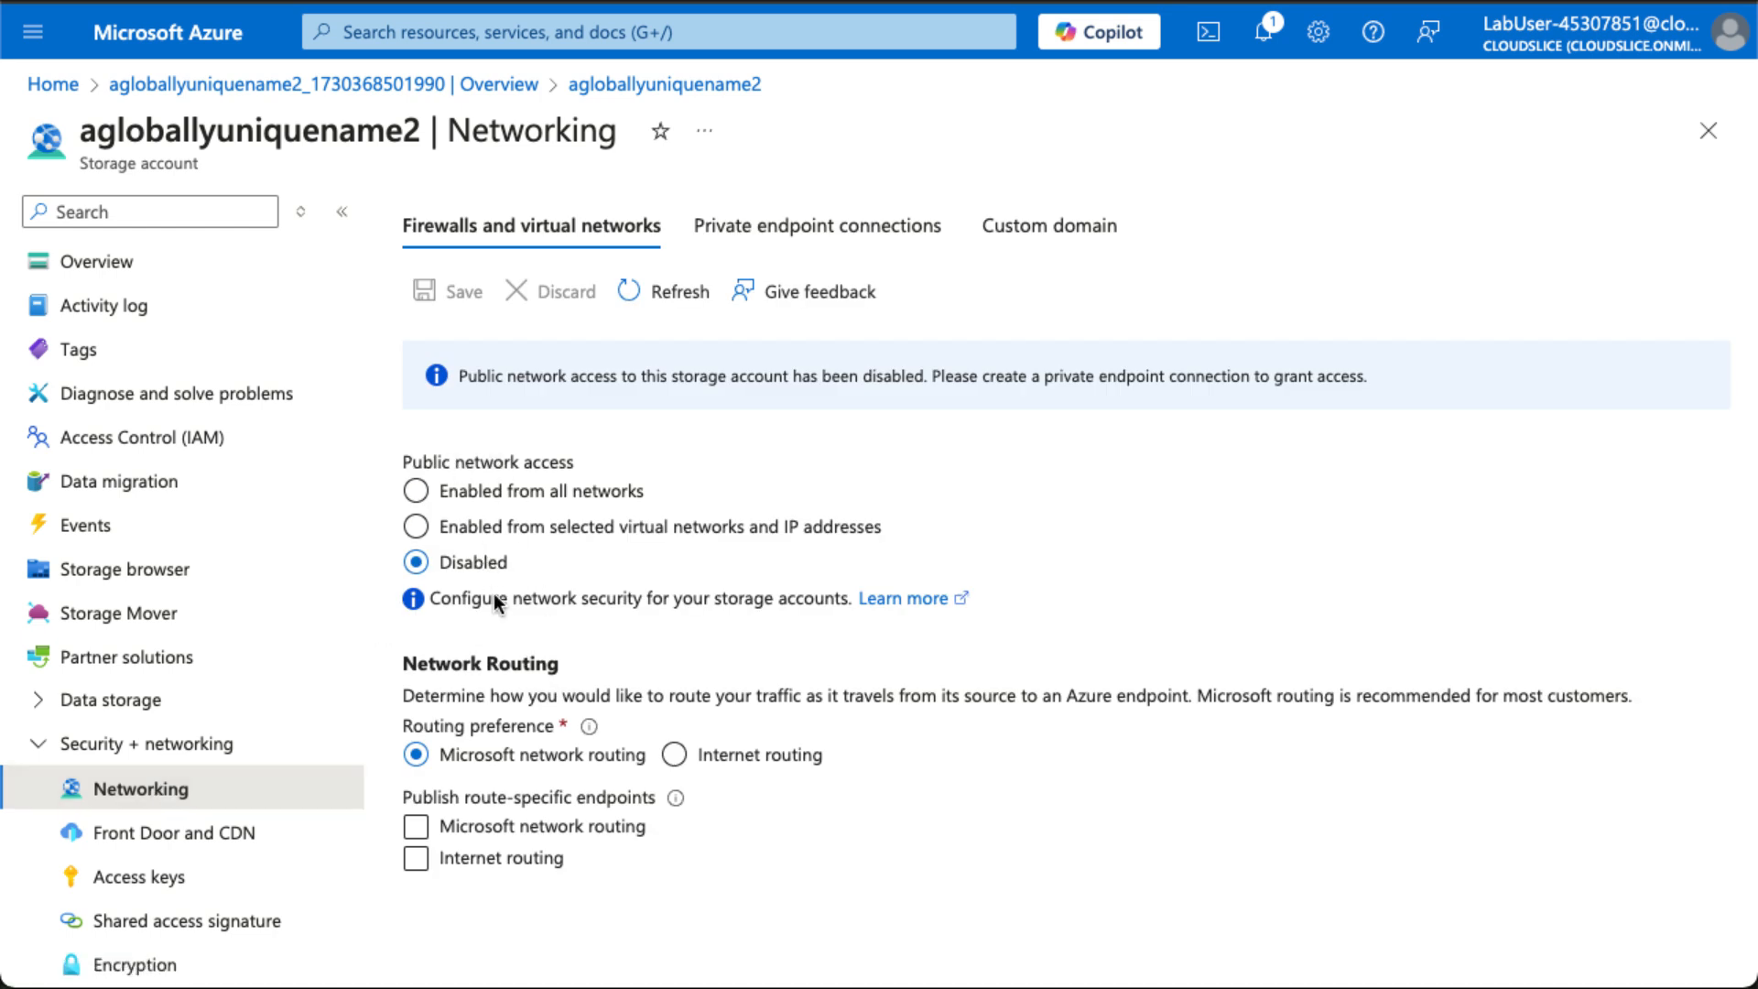
left_click(509, 528)
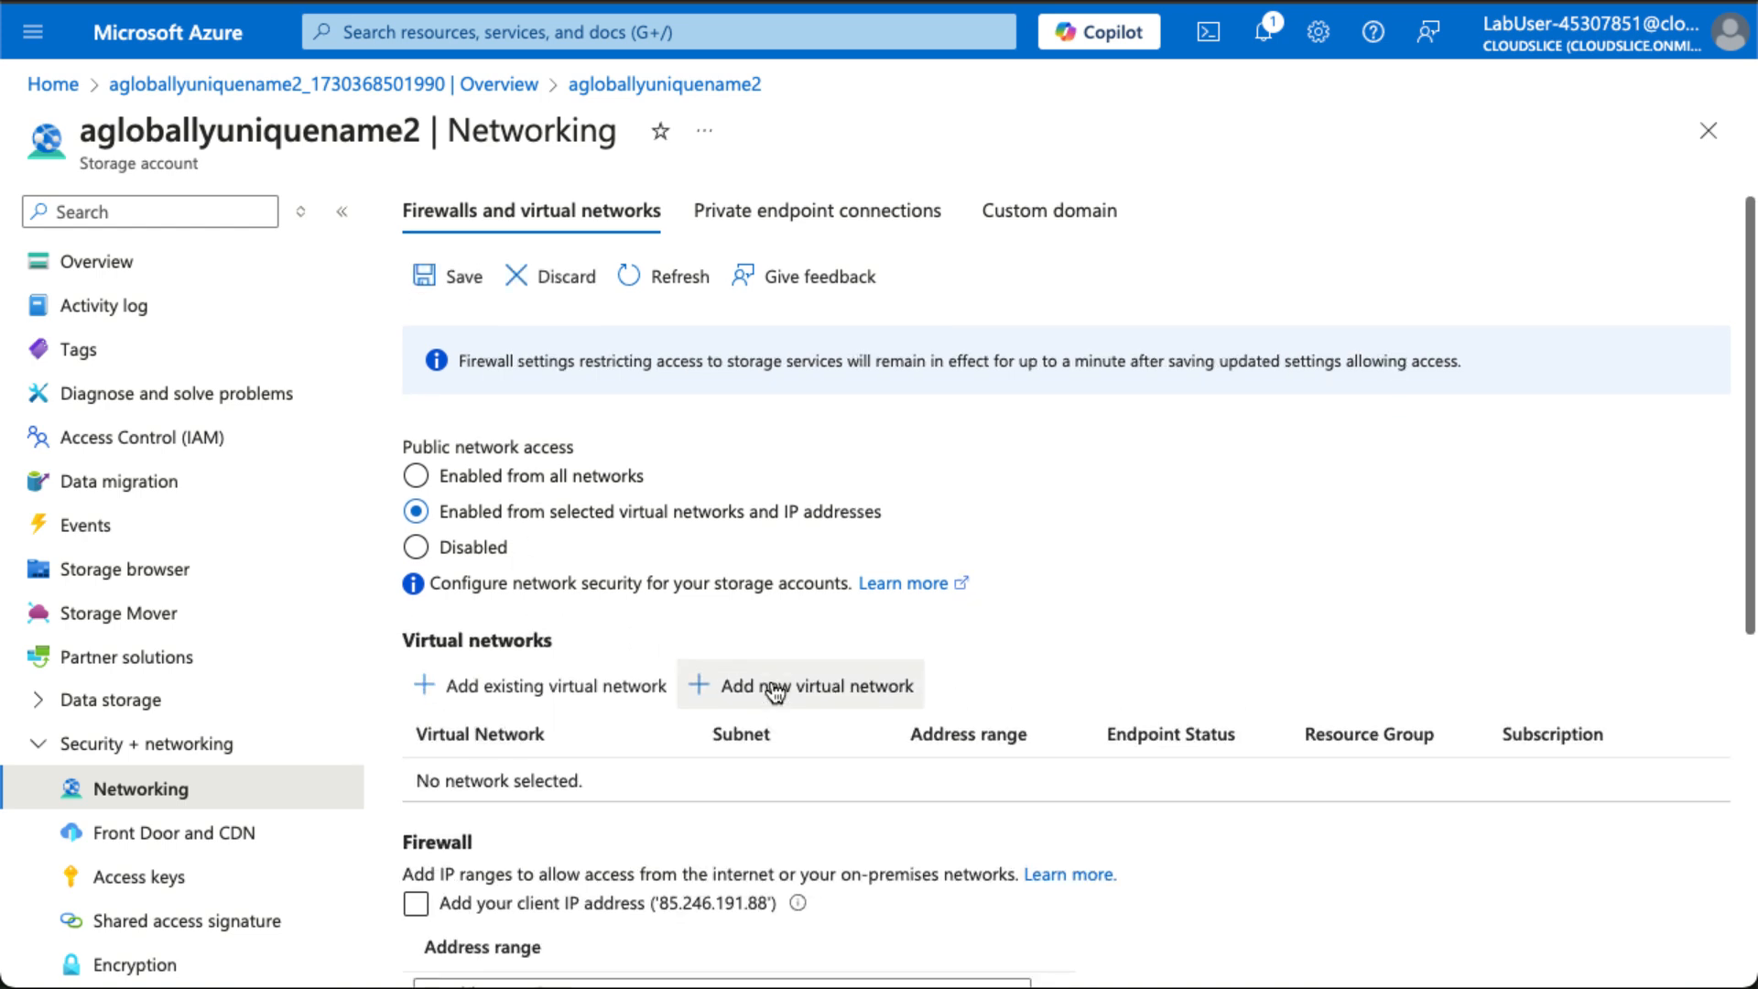
Step: Add the client IP address to the storage account's firewall and save the networking settings
scroll(772, 691, "down", 3)
scroll(775, 693, "down", 3)
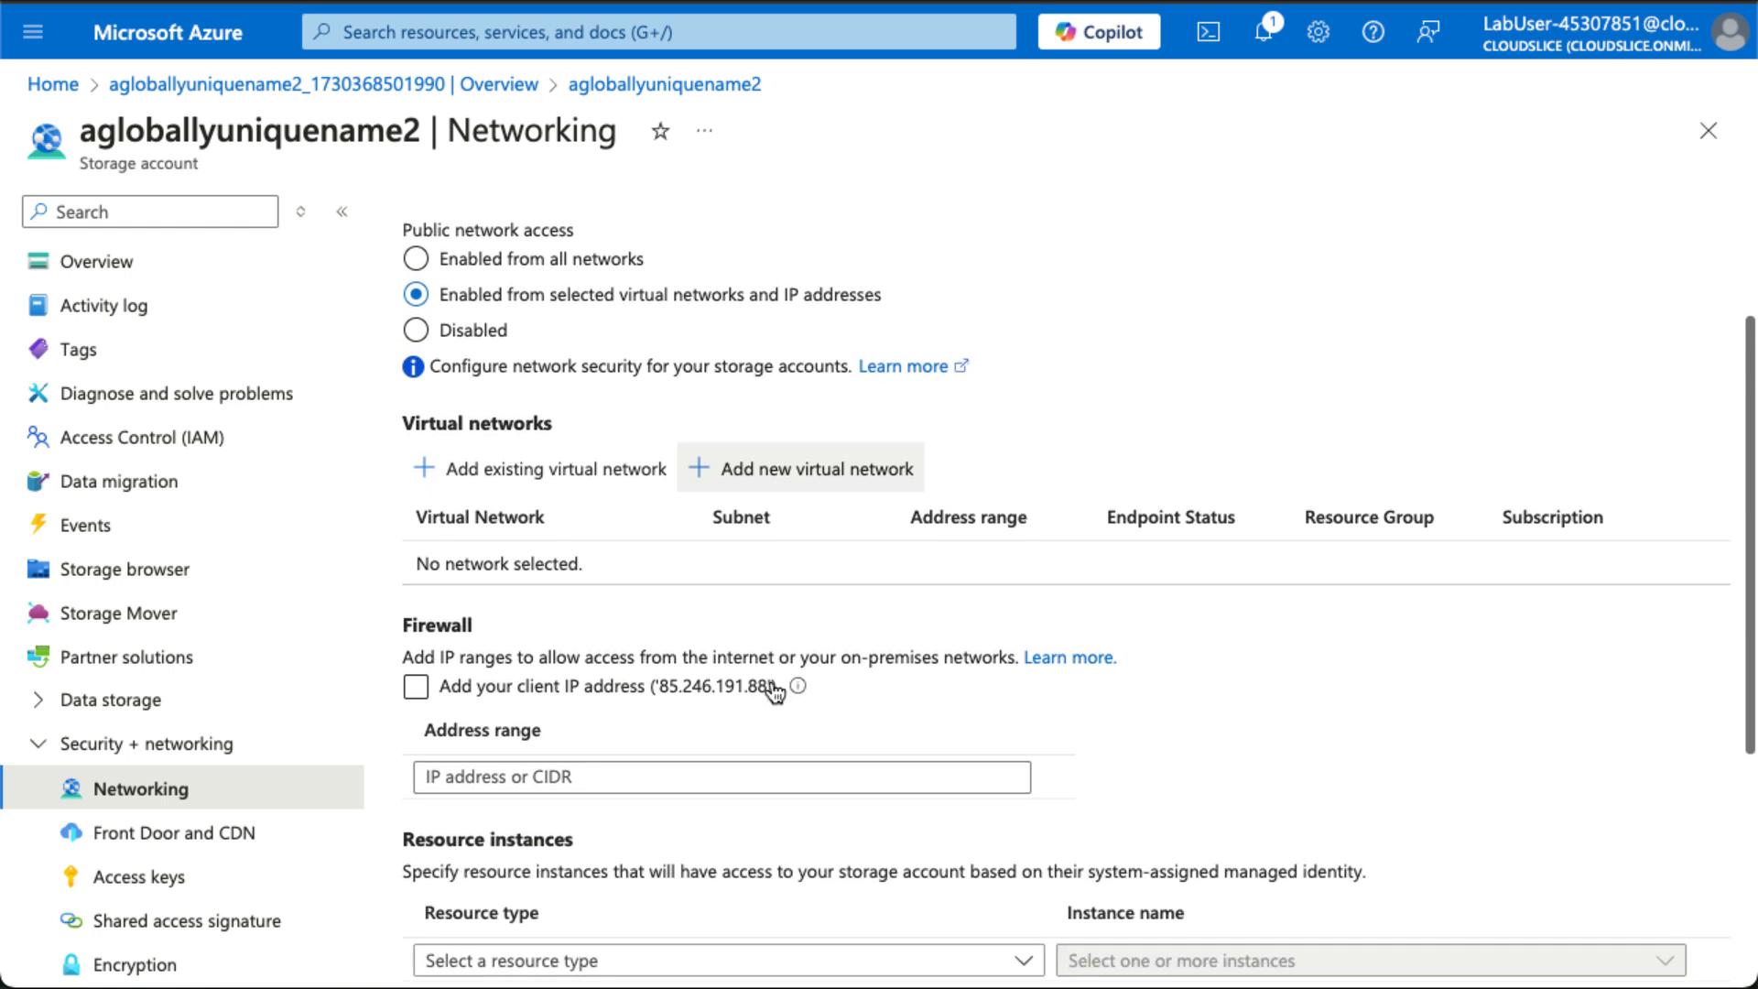
left_click(414, 670)
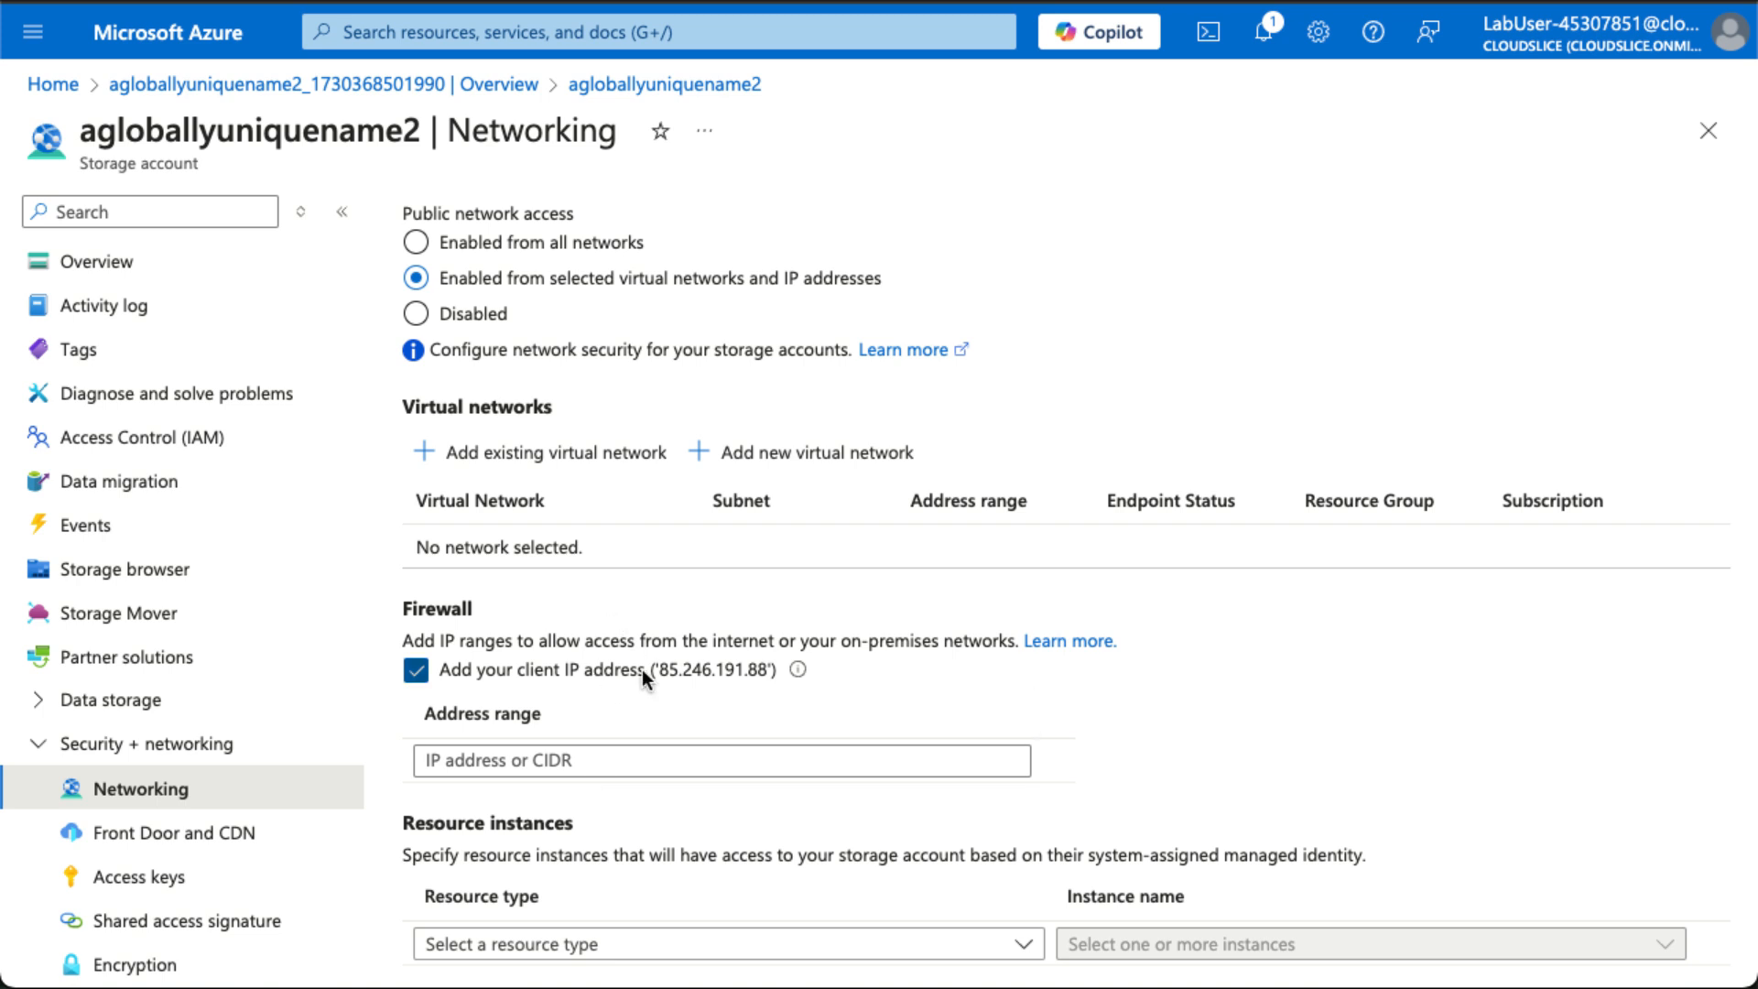
scroll(643, 673, "down", 3)
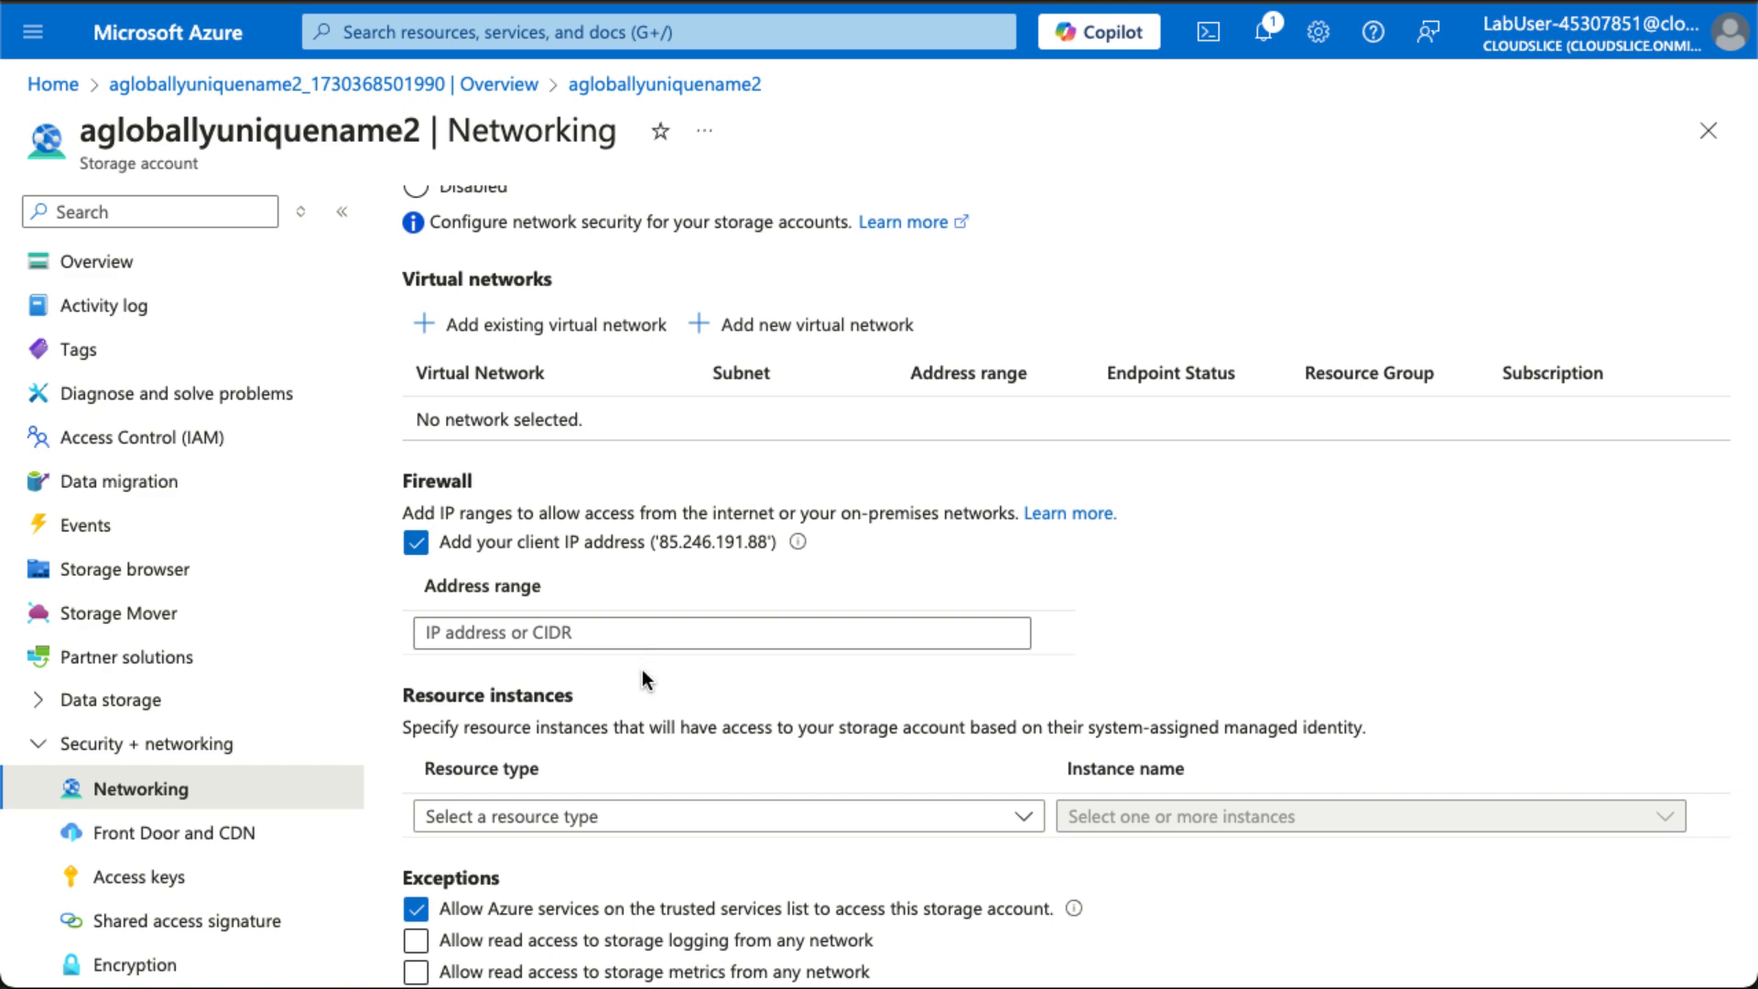
scroll(641, 668, "down", 3)
scroll(641, 668, "up", 10)
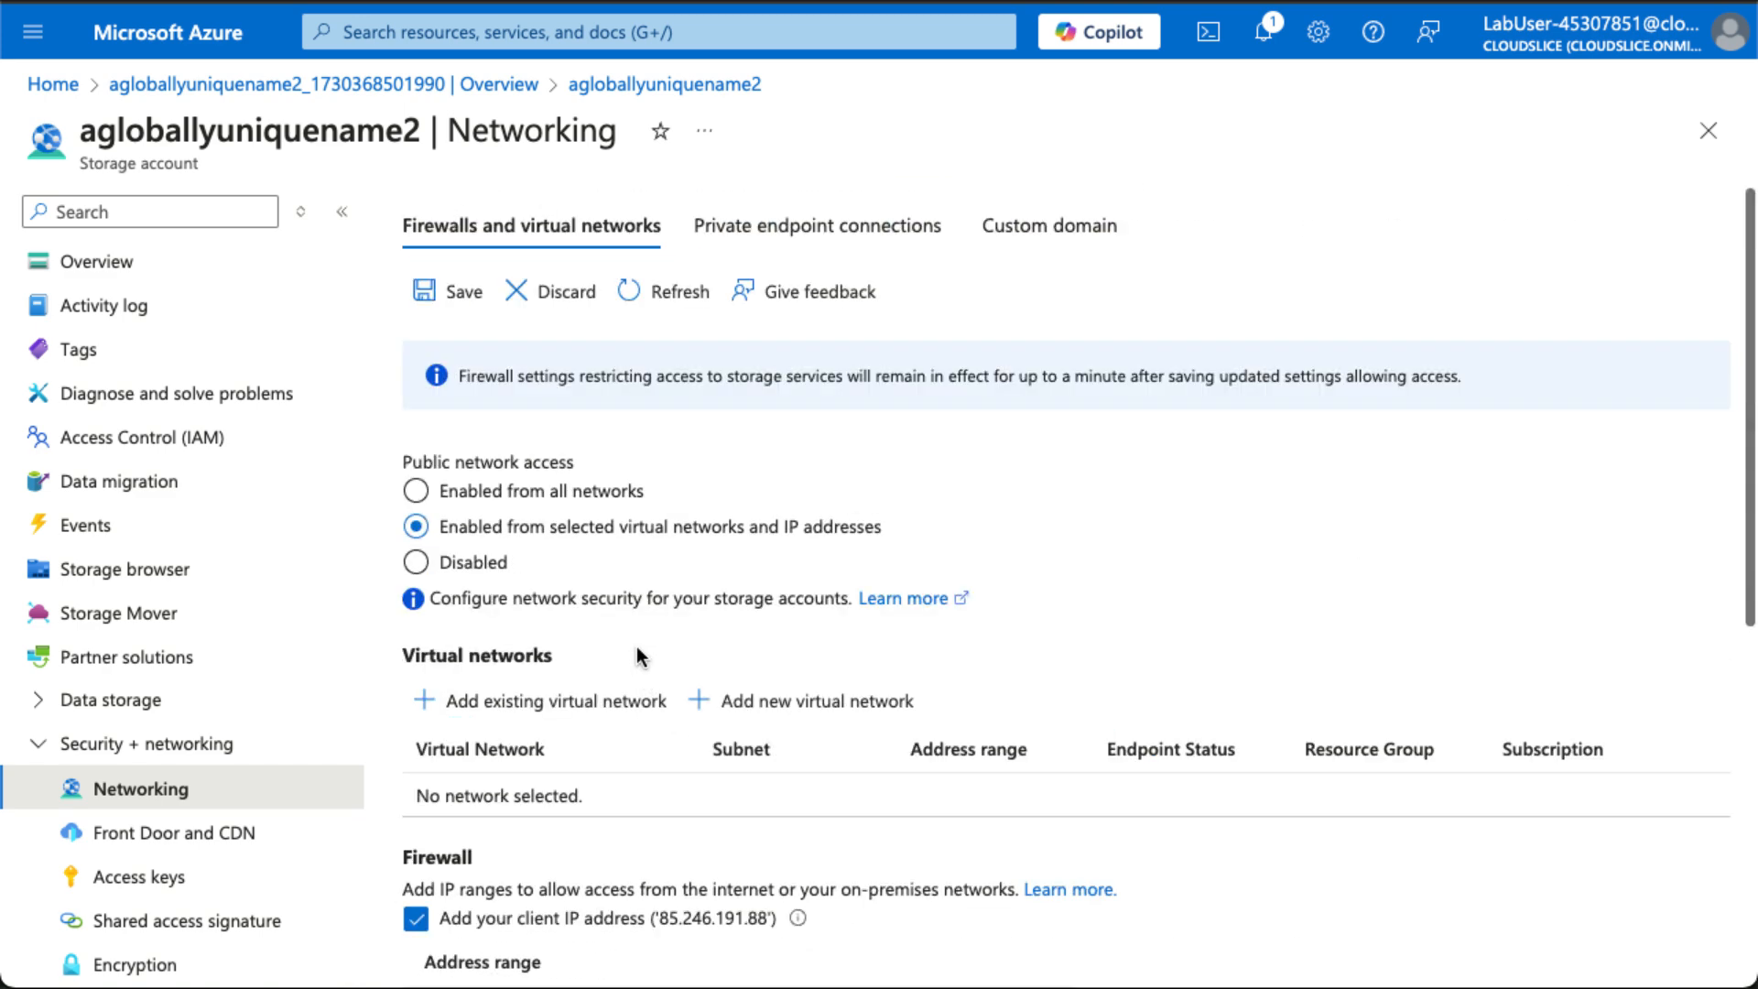
left_click(458, 294)
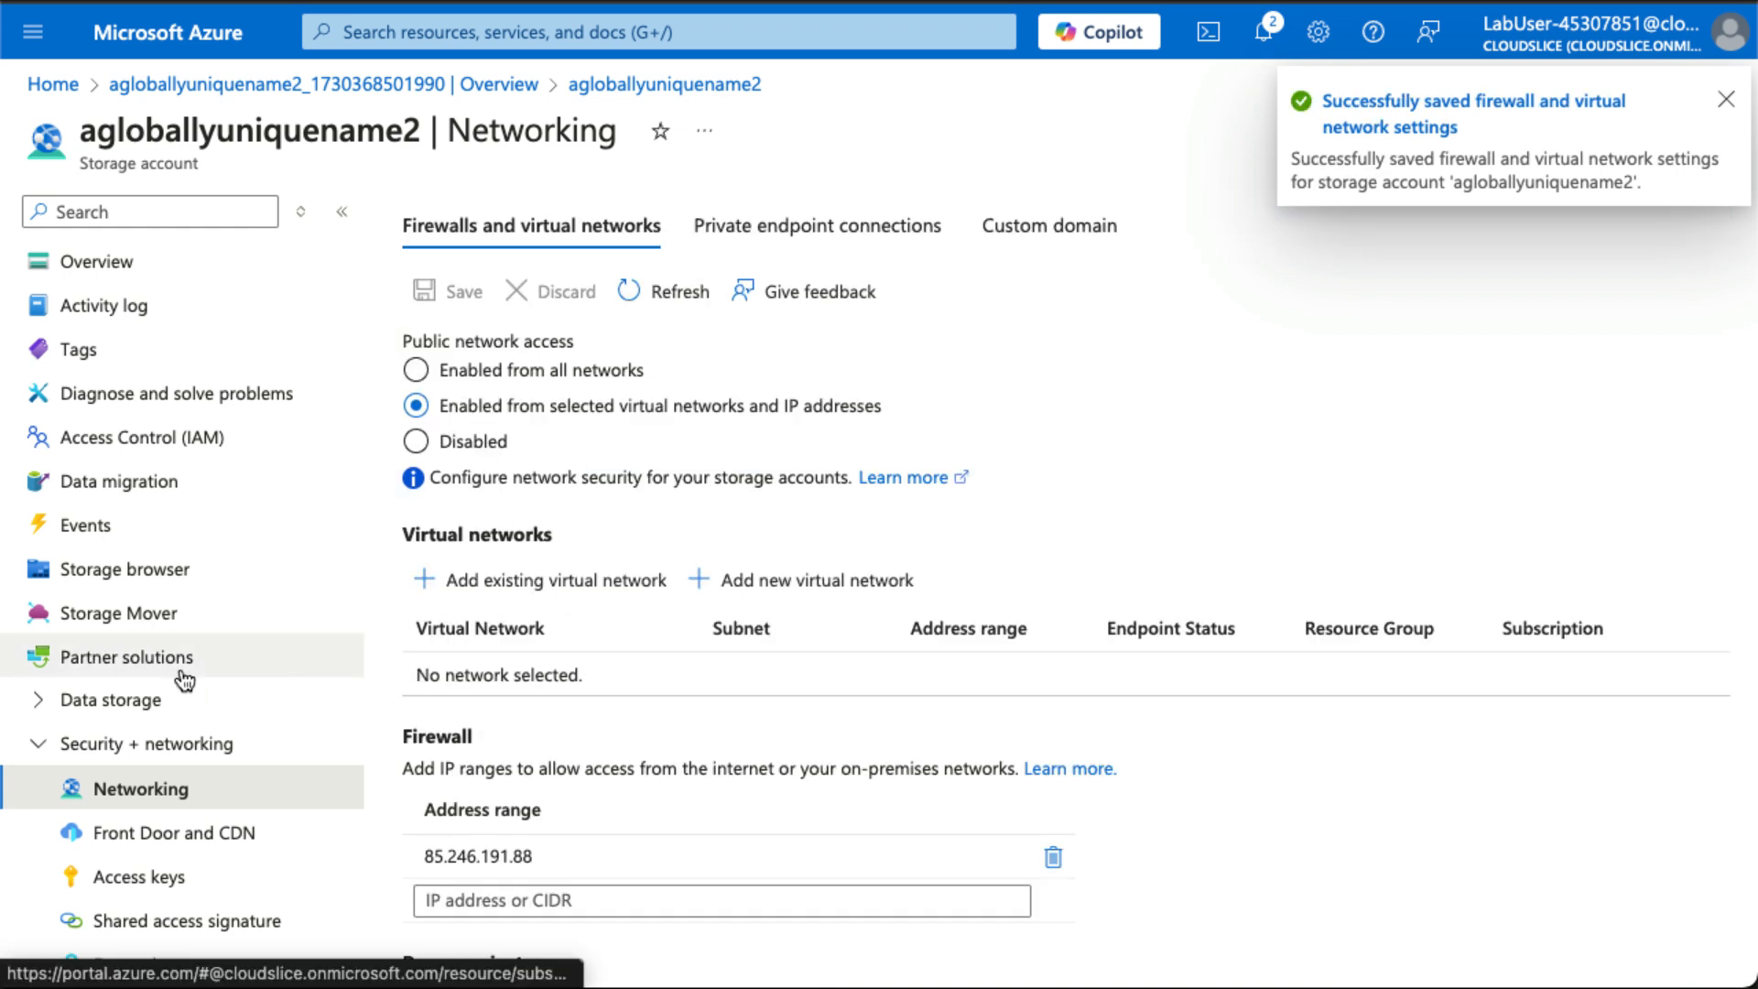
Step: Examine the storage account's redundancy settings, including the redundancy type, primary and secondary locations, and the location map
scroll(183, 680, "down", 3)
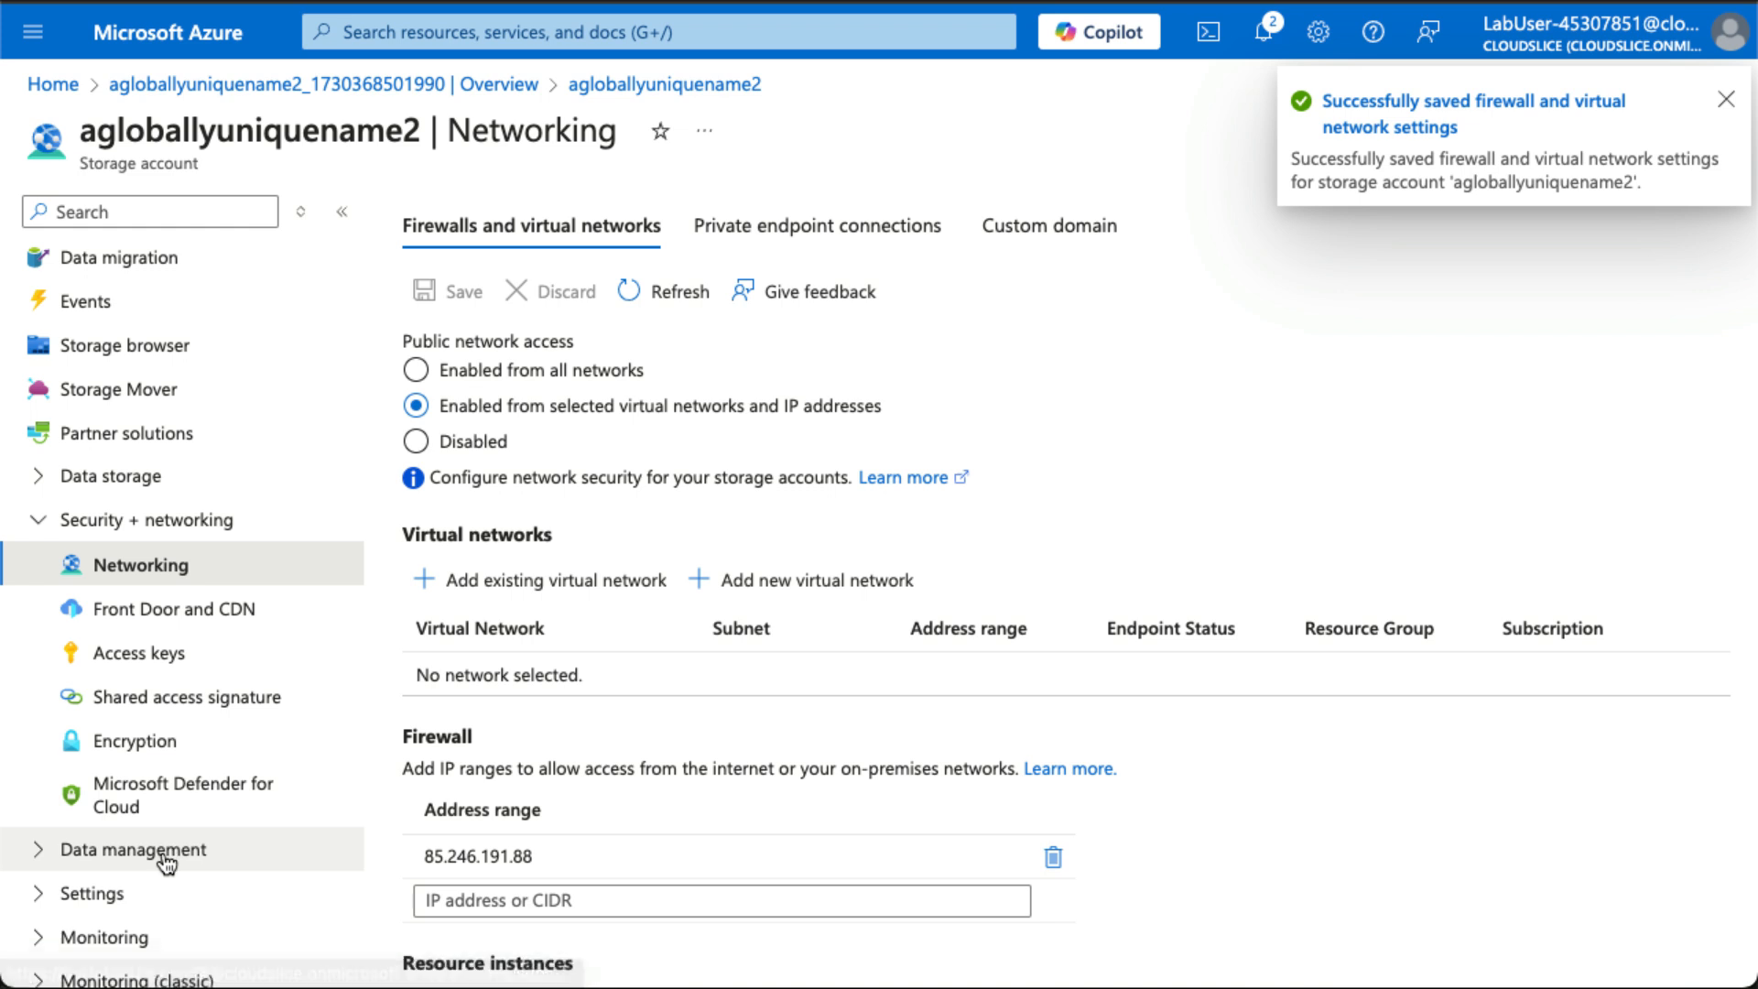
left_click(153, 853)
scroll(154, 856, "down", 3)
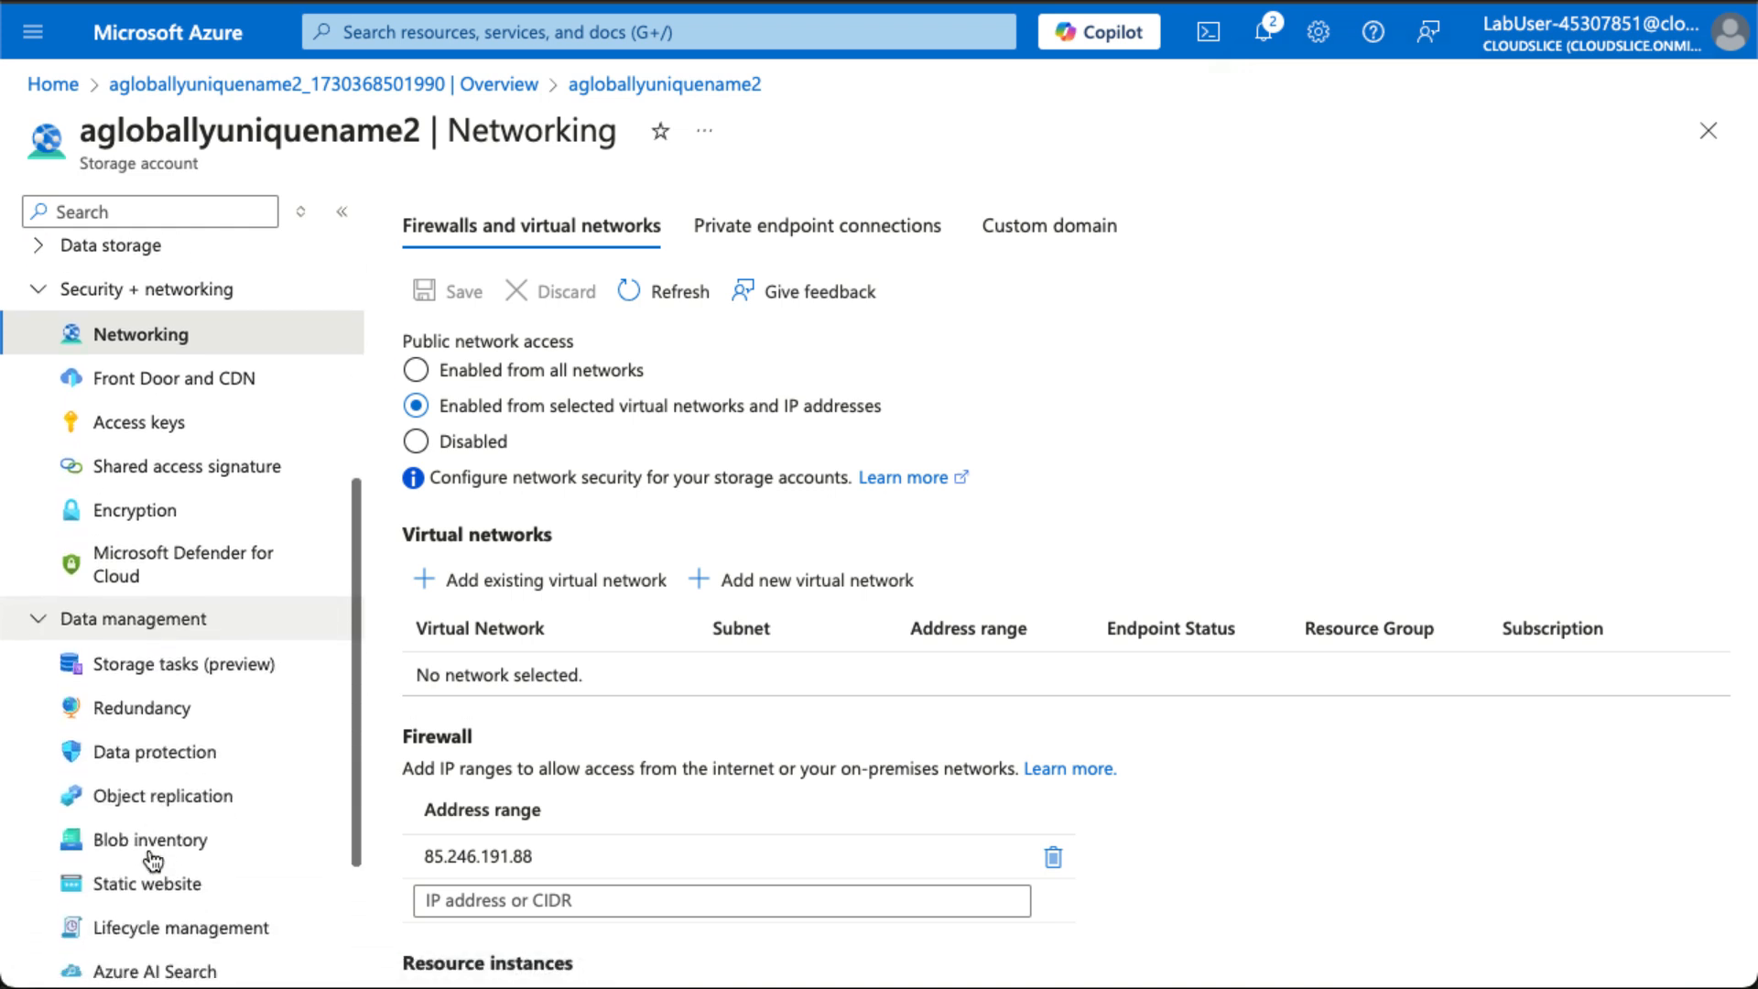
left_click(171, 683)
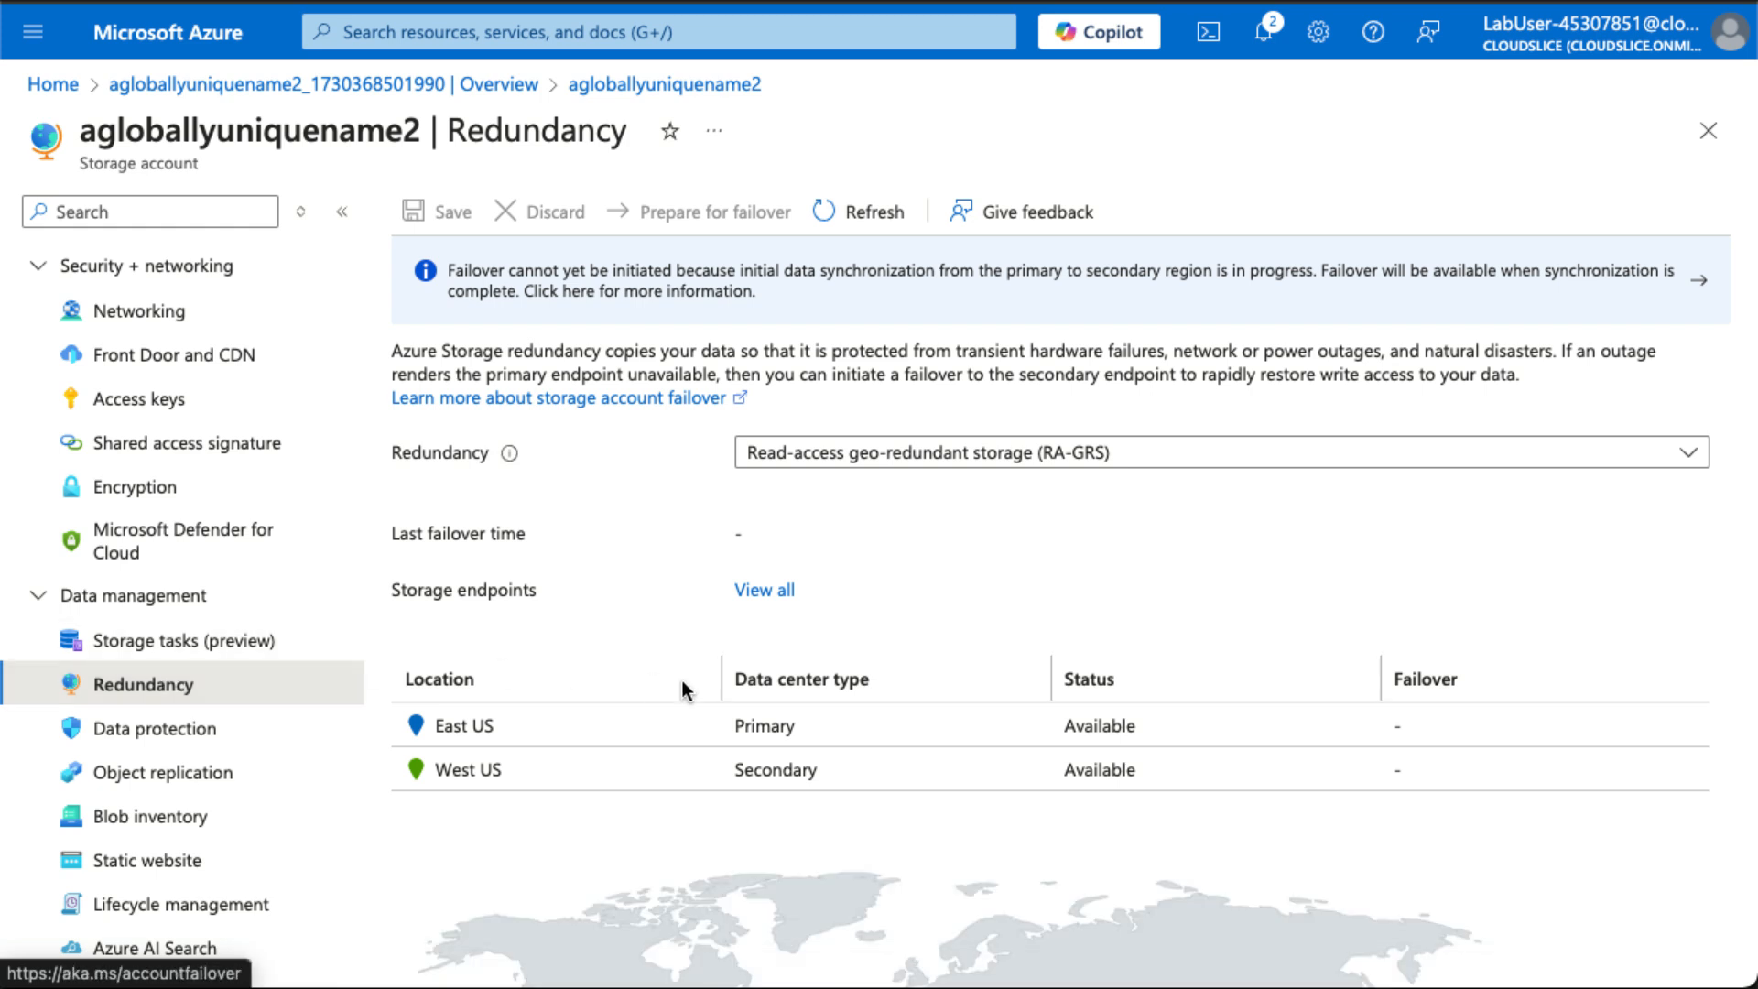
scroll(683, 682, "down", 2)
scroll(681, 683, "up", 1)
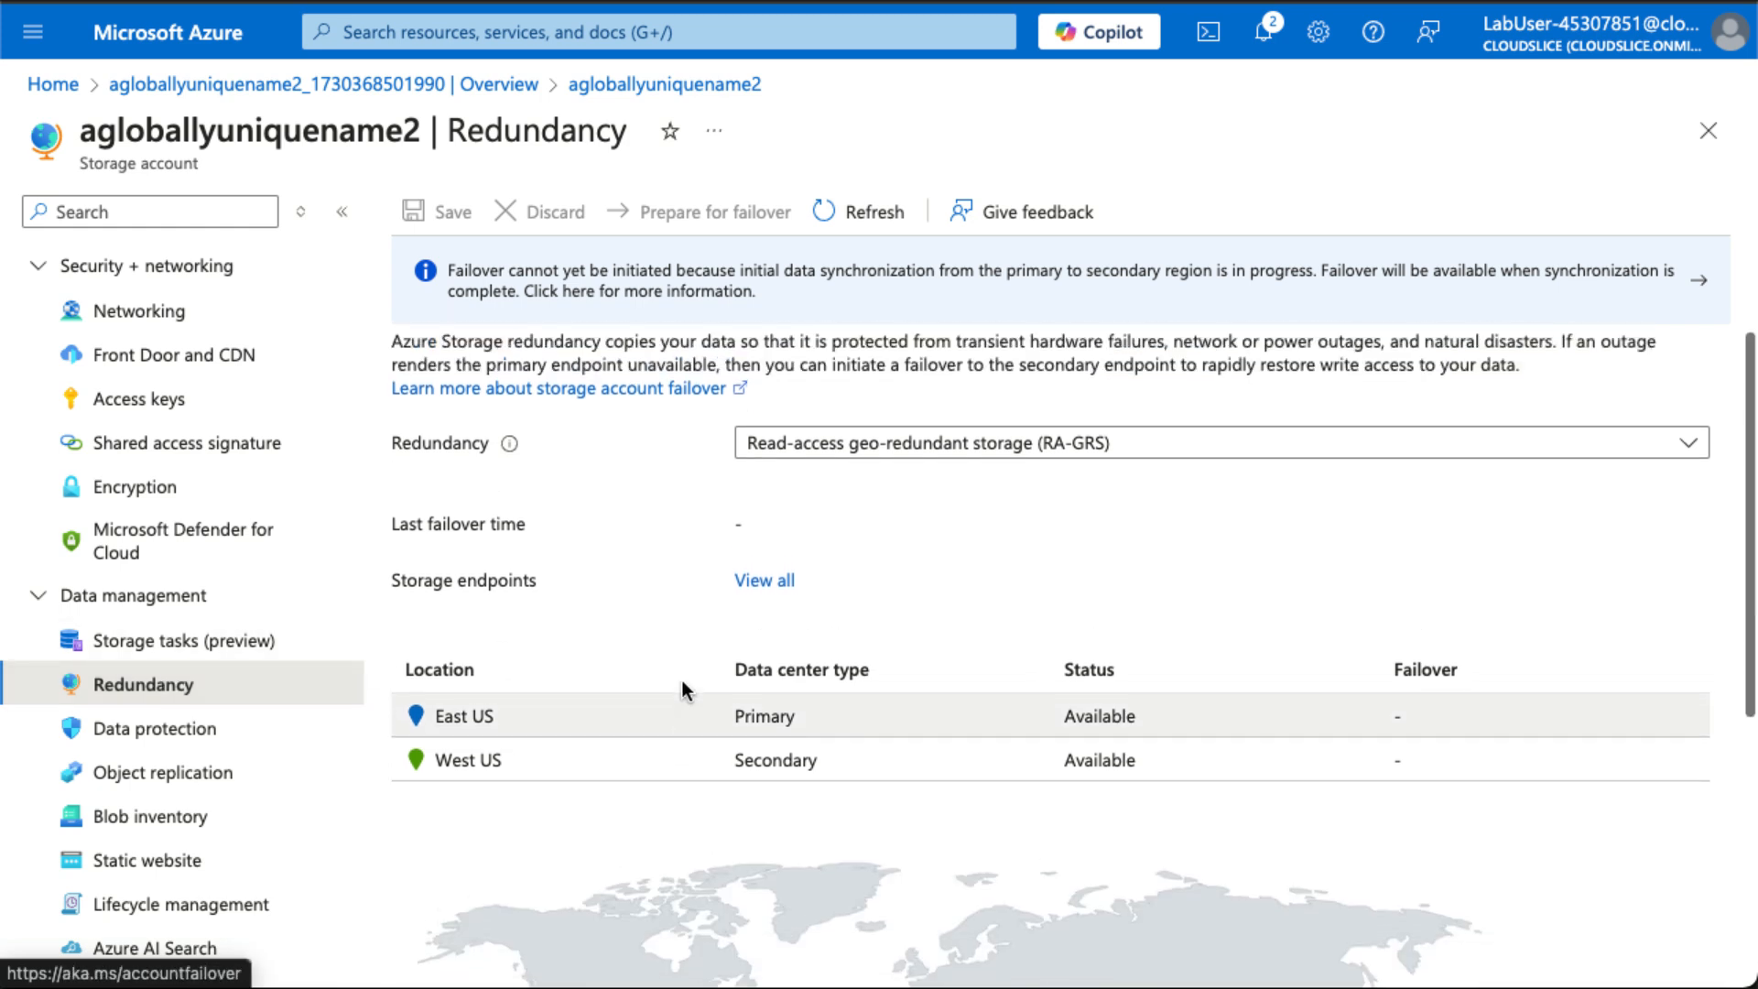
scroll(682, 684, "down", 3)
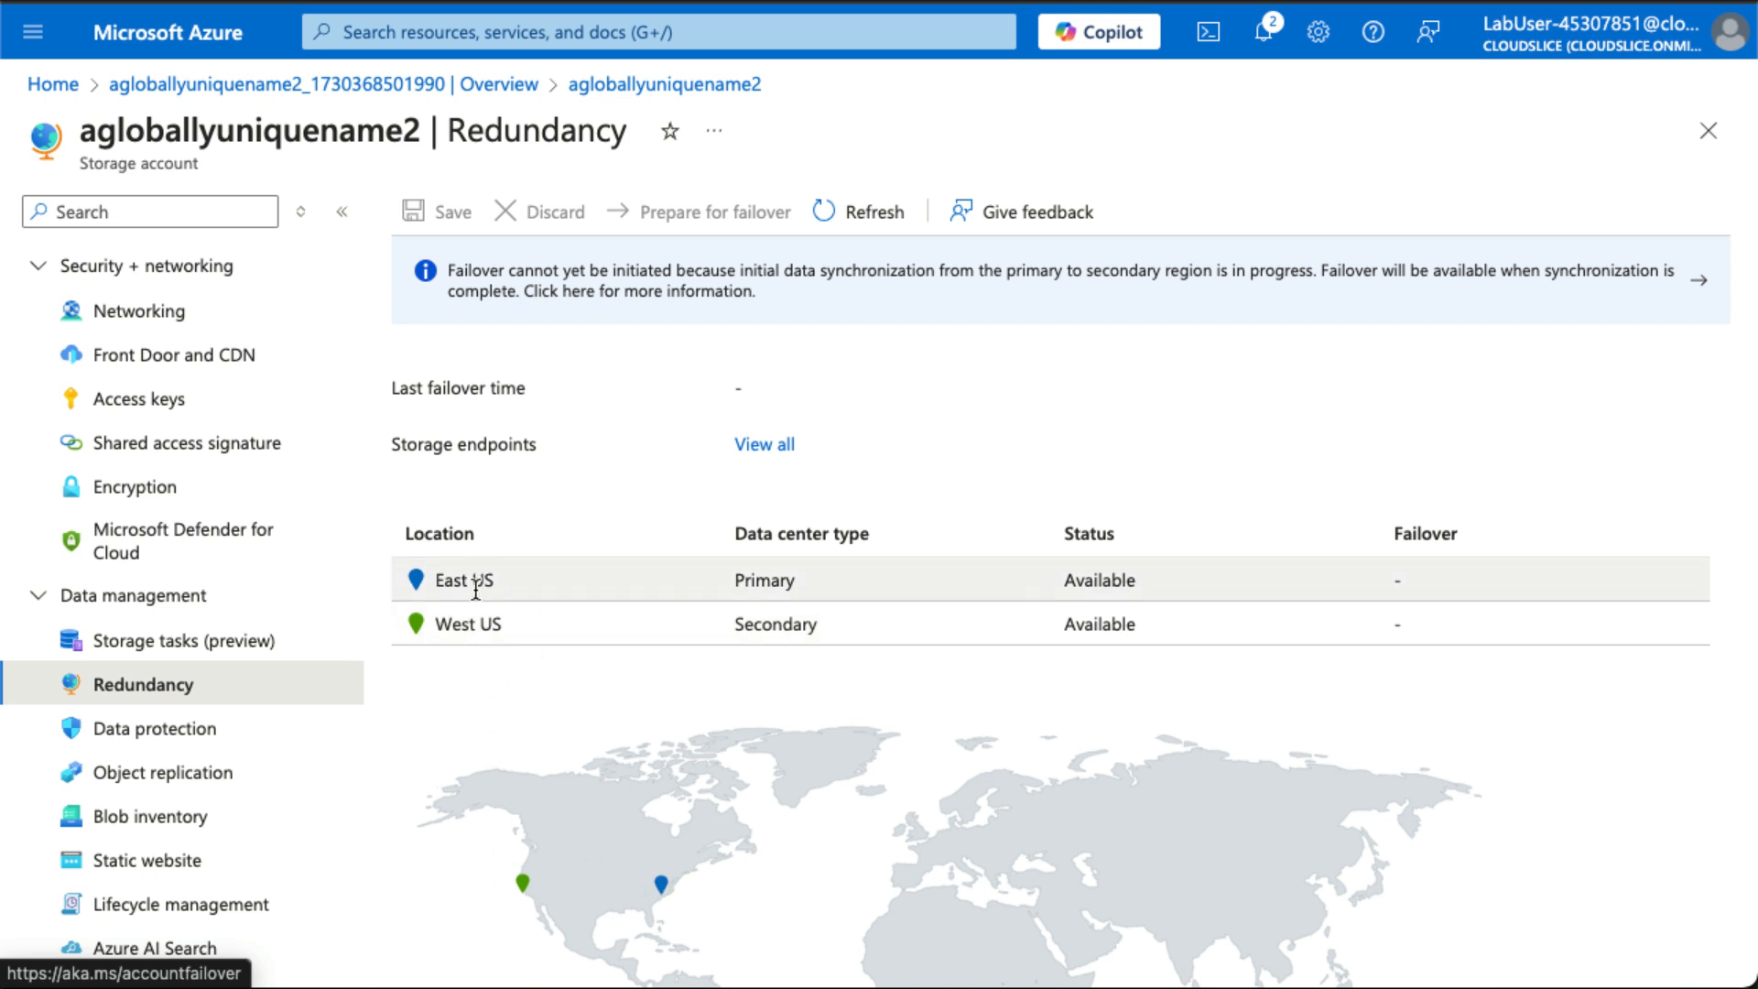
scroll(601, 563, "up", 3)
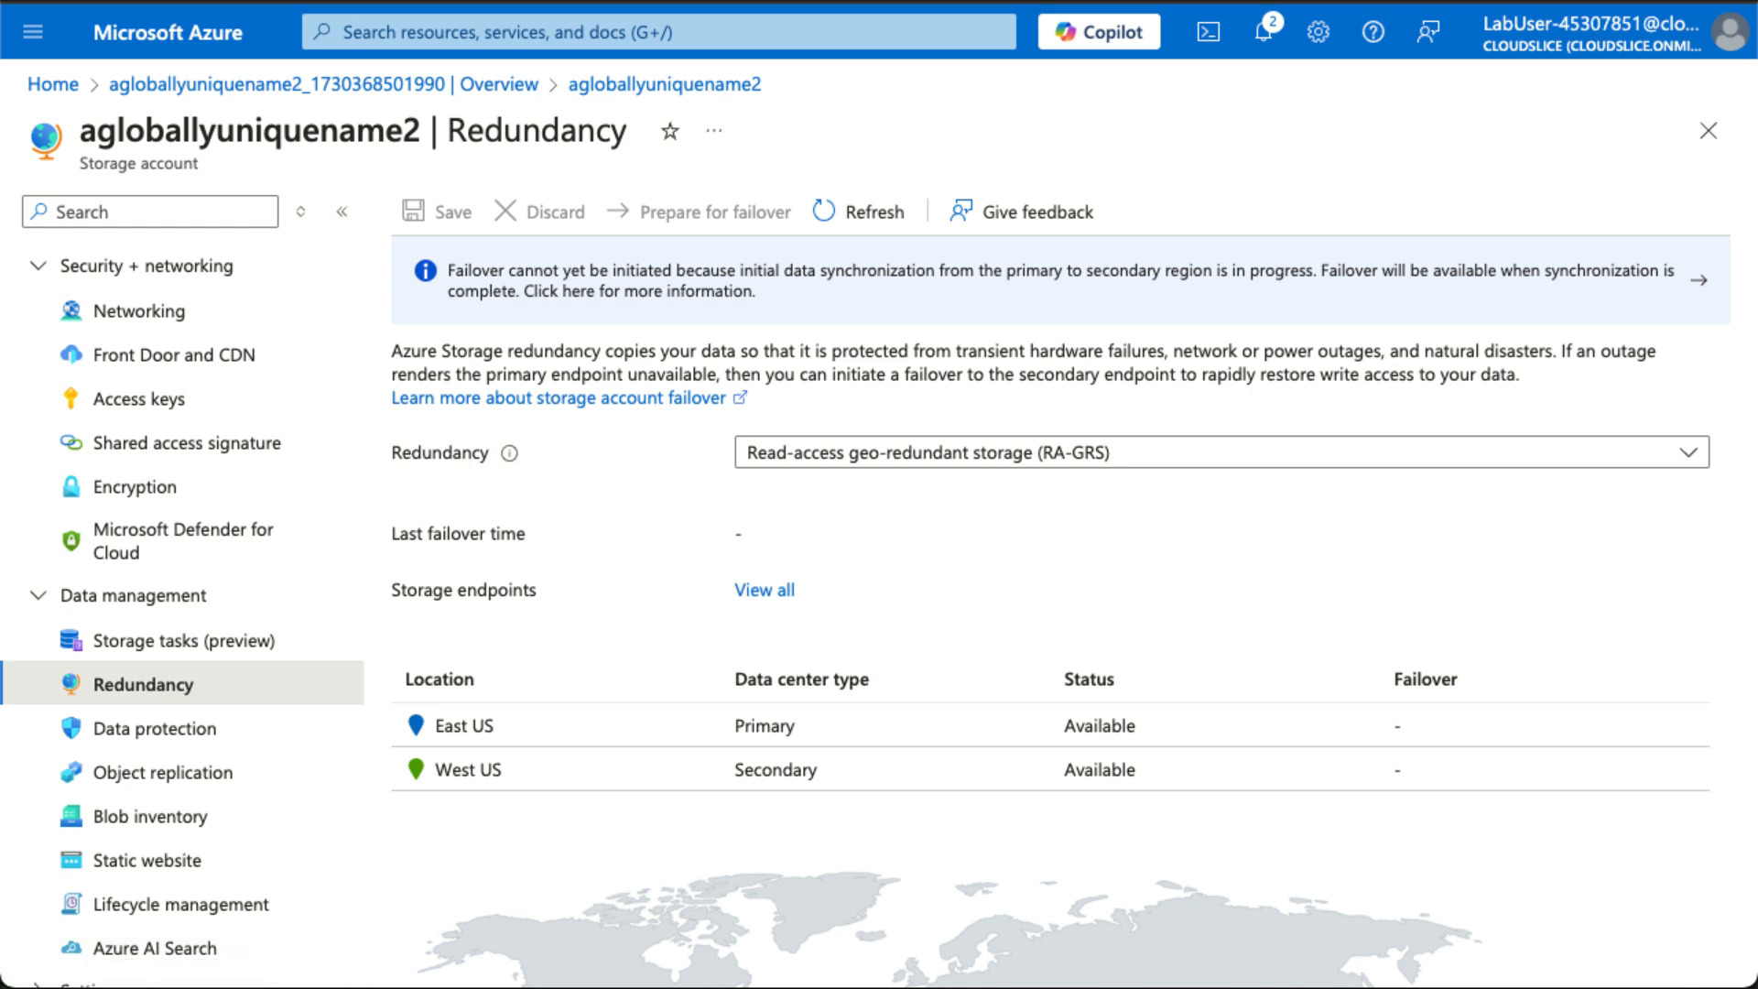
Step: Start a lifecycle management rule named Movetocool that applies to all block base blobs, and proceed to its base blob conditions
left_click(212, 904)
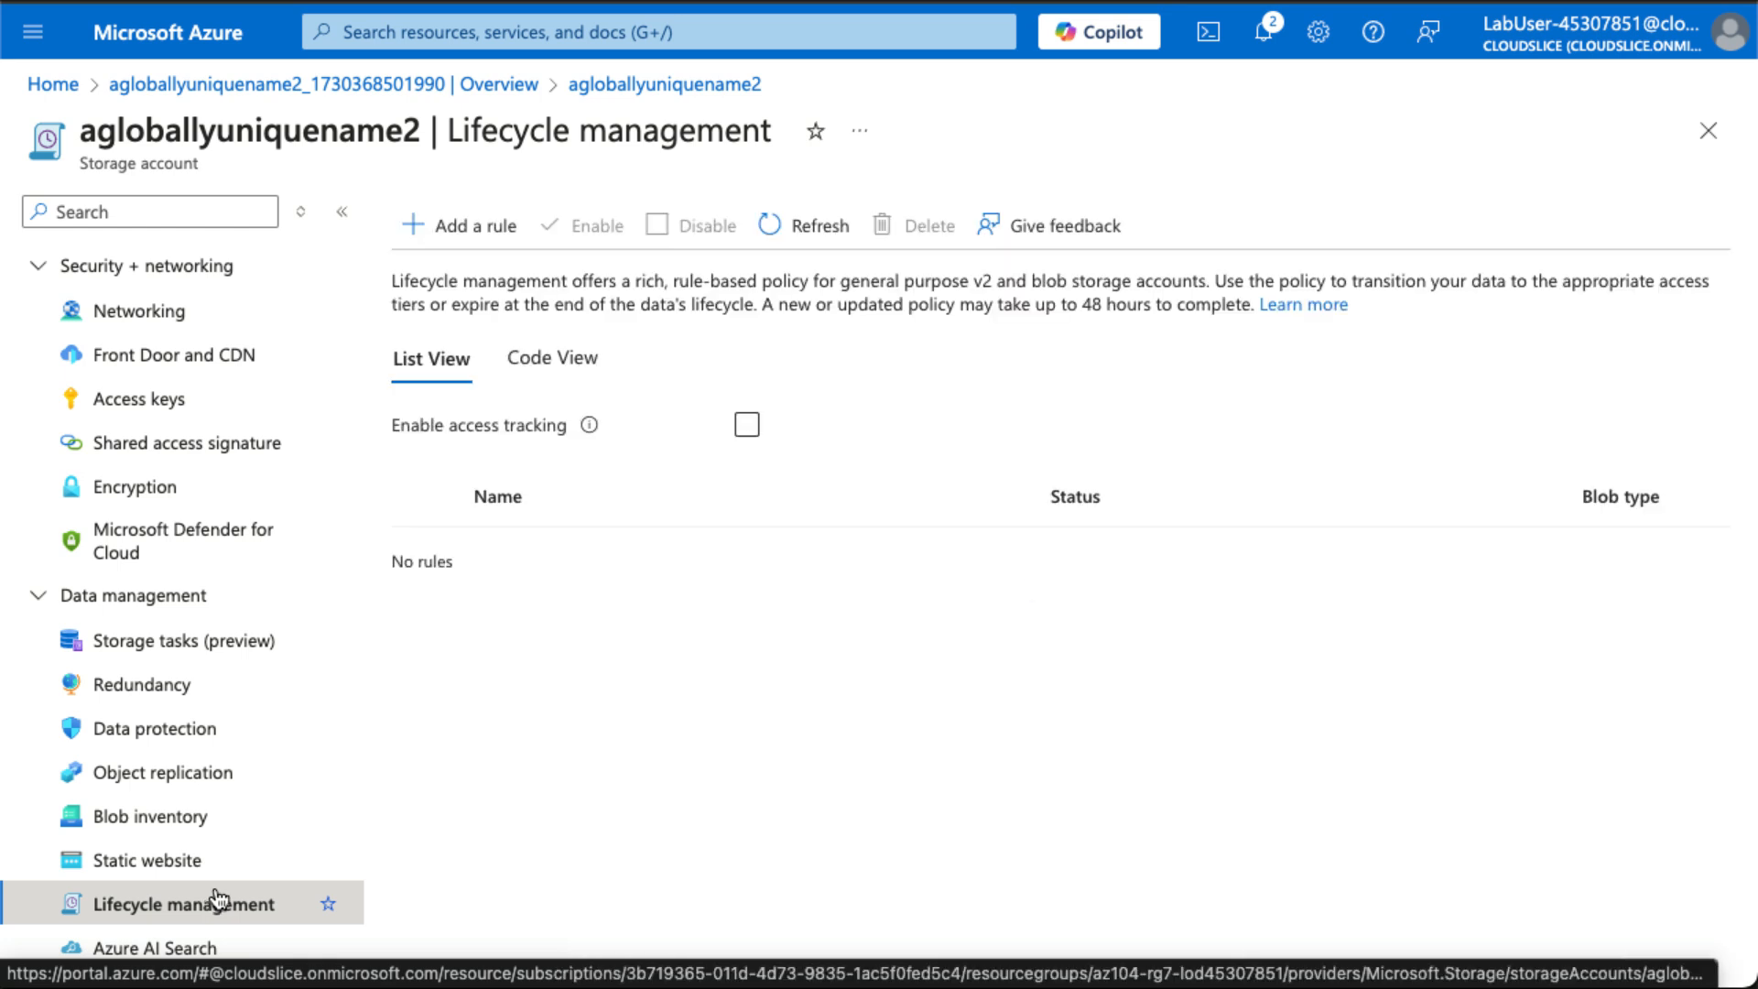
left_click(495, 225)
left_click(420, 412)
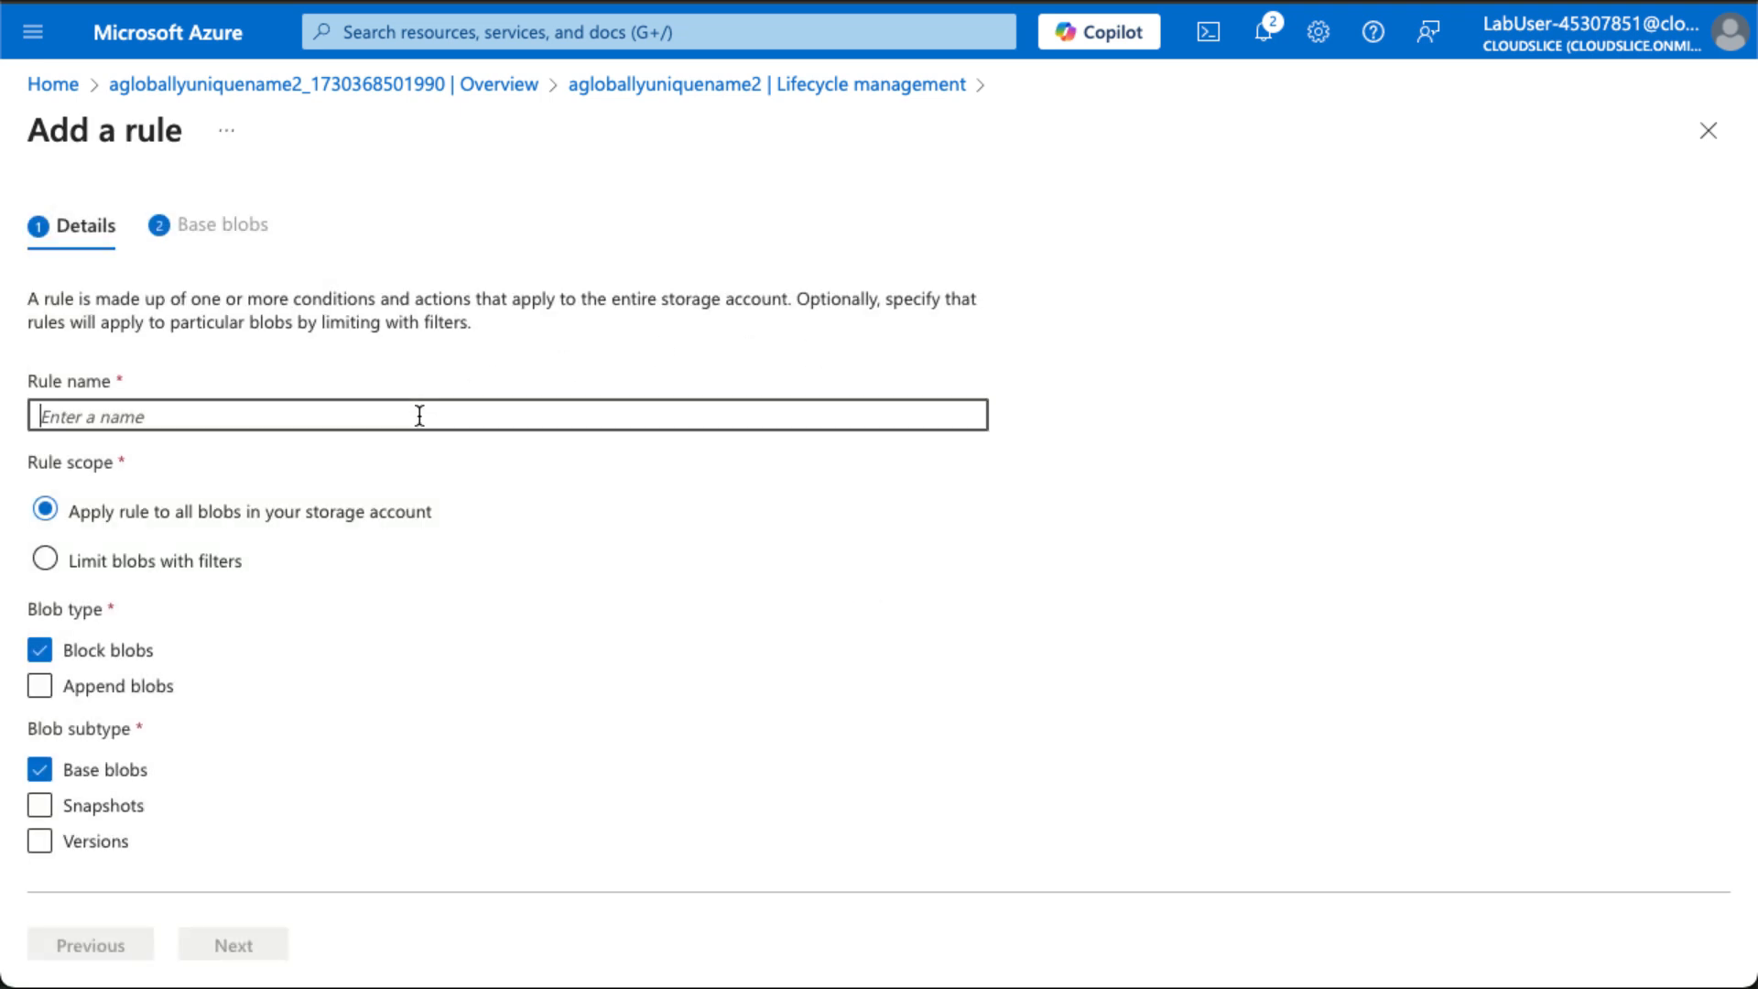
type("Move")
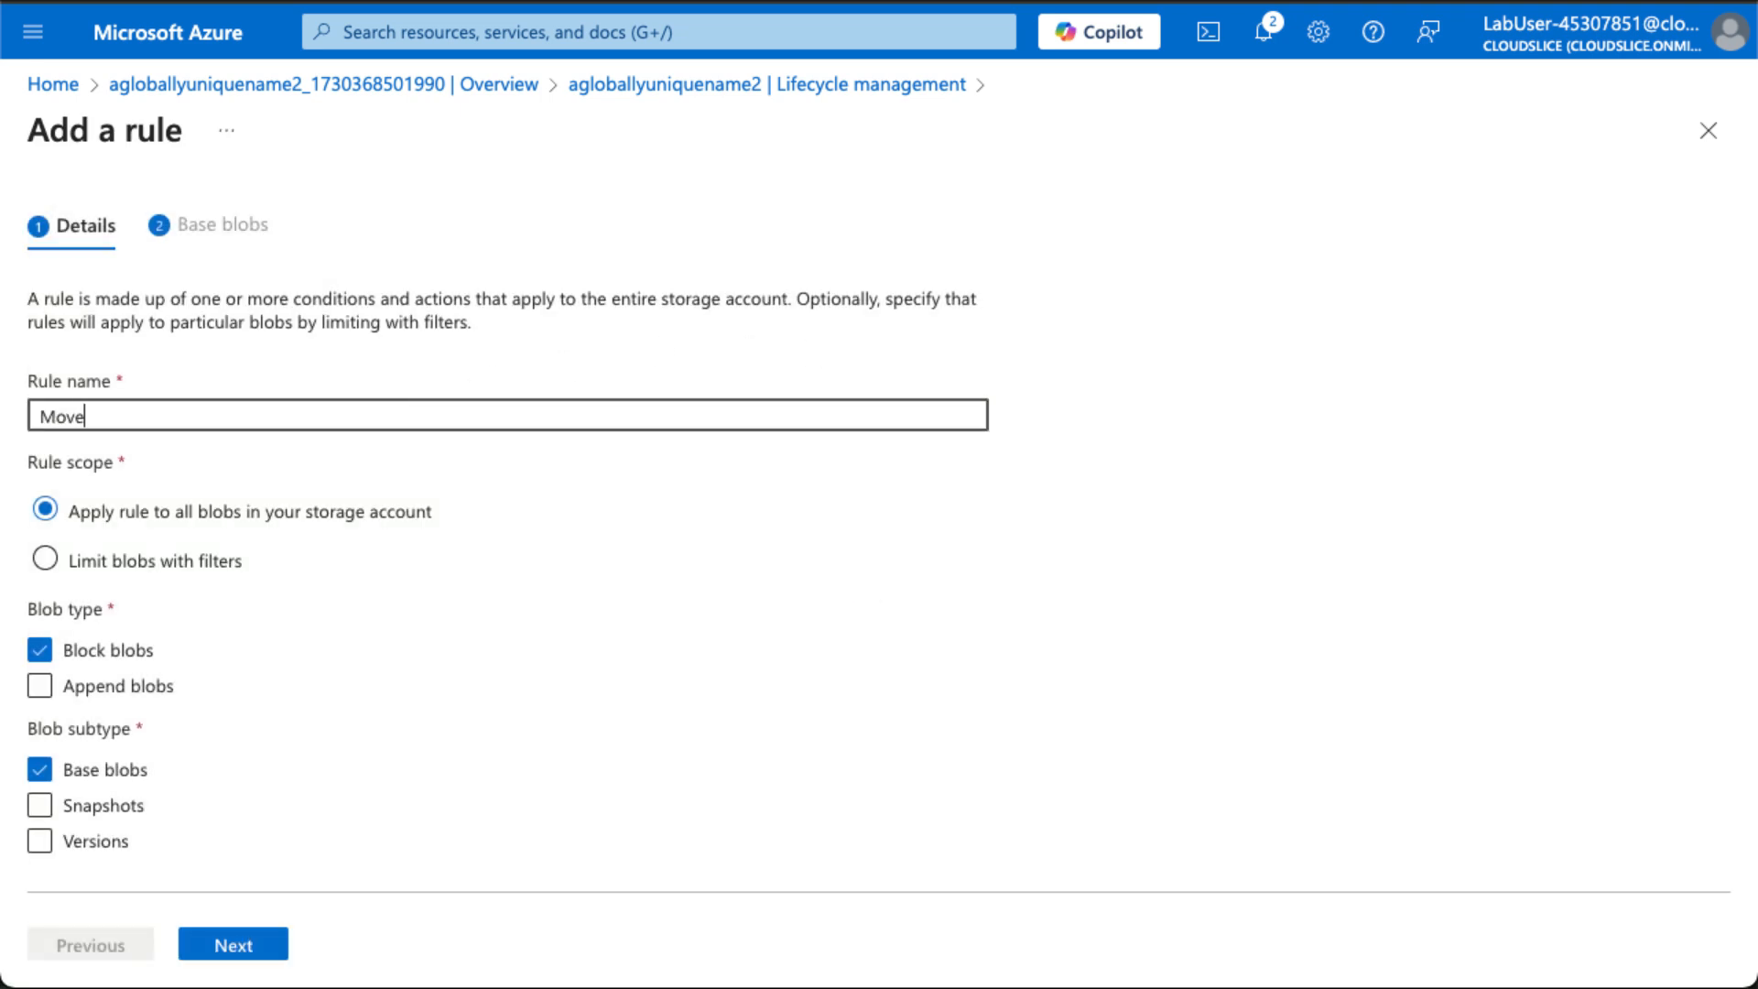
type("tocool")
left_click(229, 926)
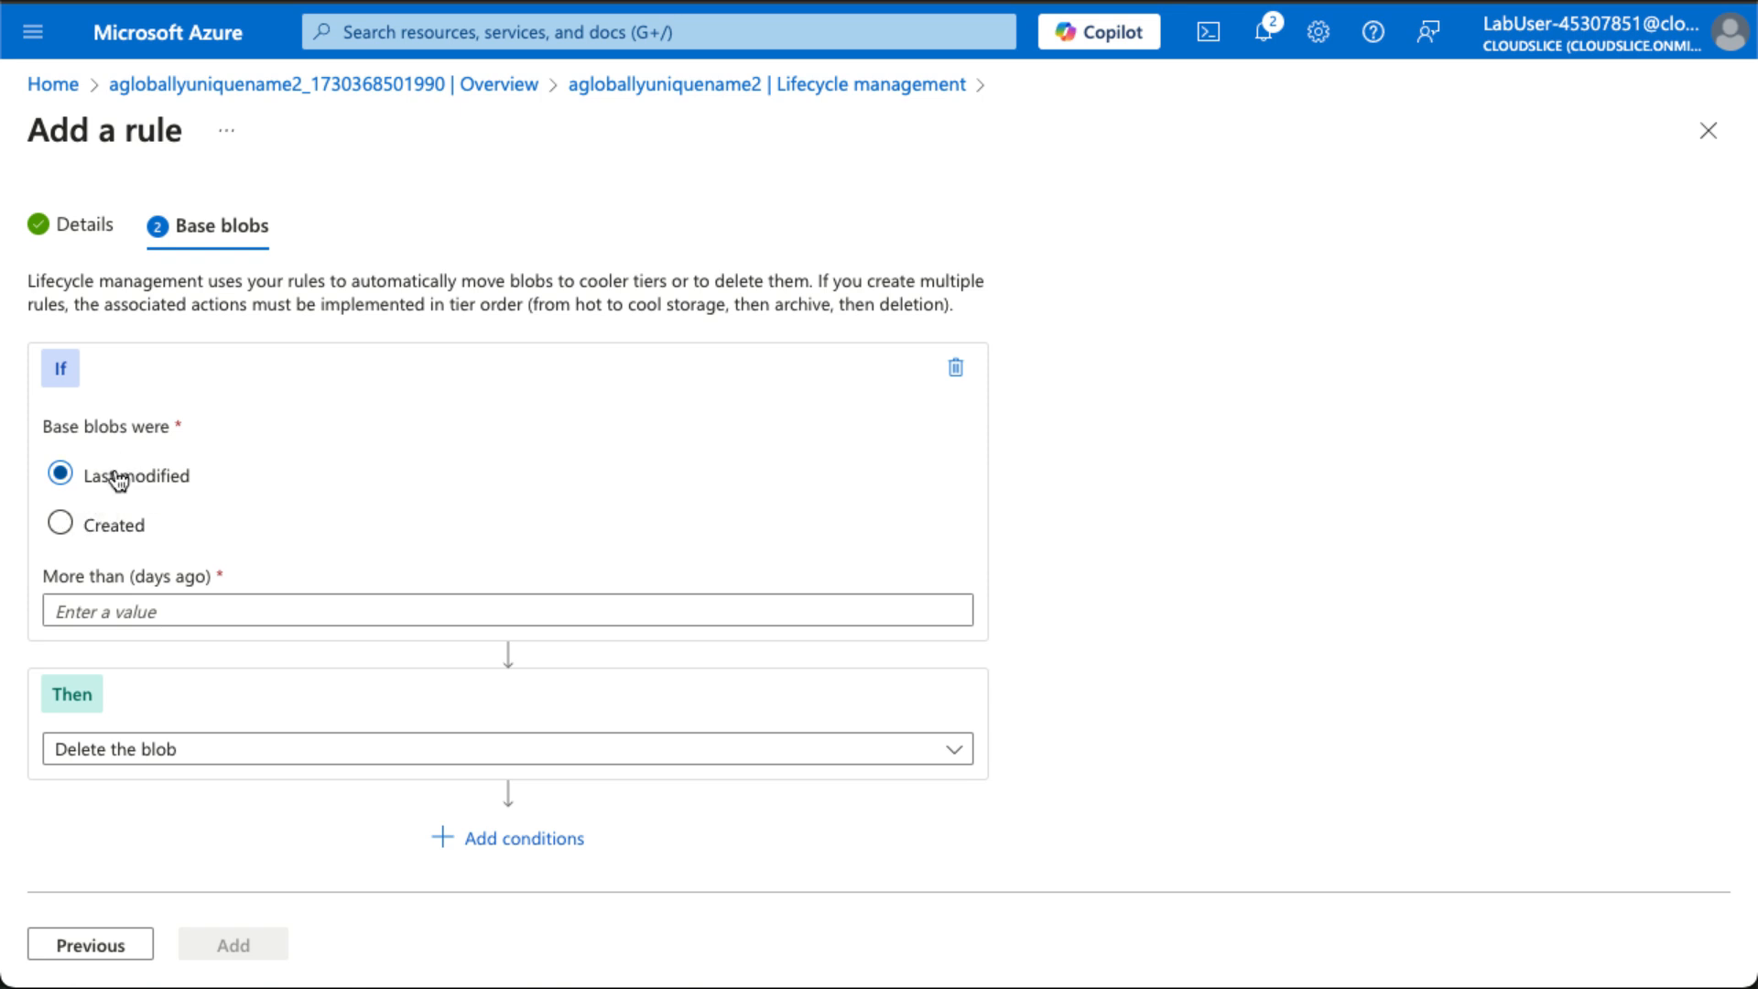
Step: Set the rule to move base blobs last modified more than 30 days ago to cool storage, and add it
left_click(101, 614)
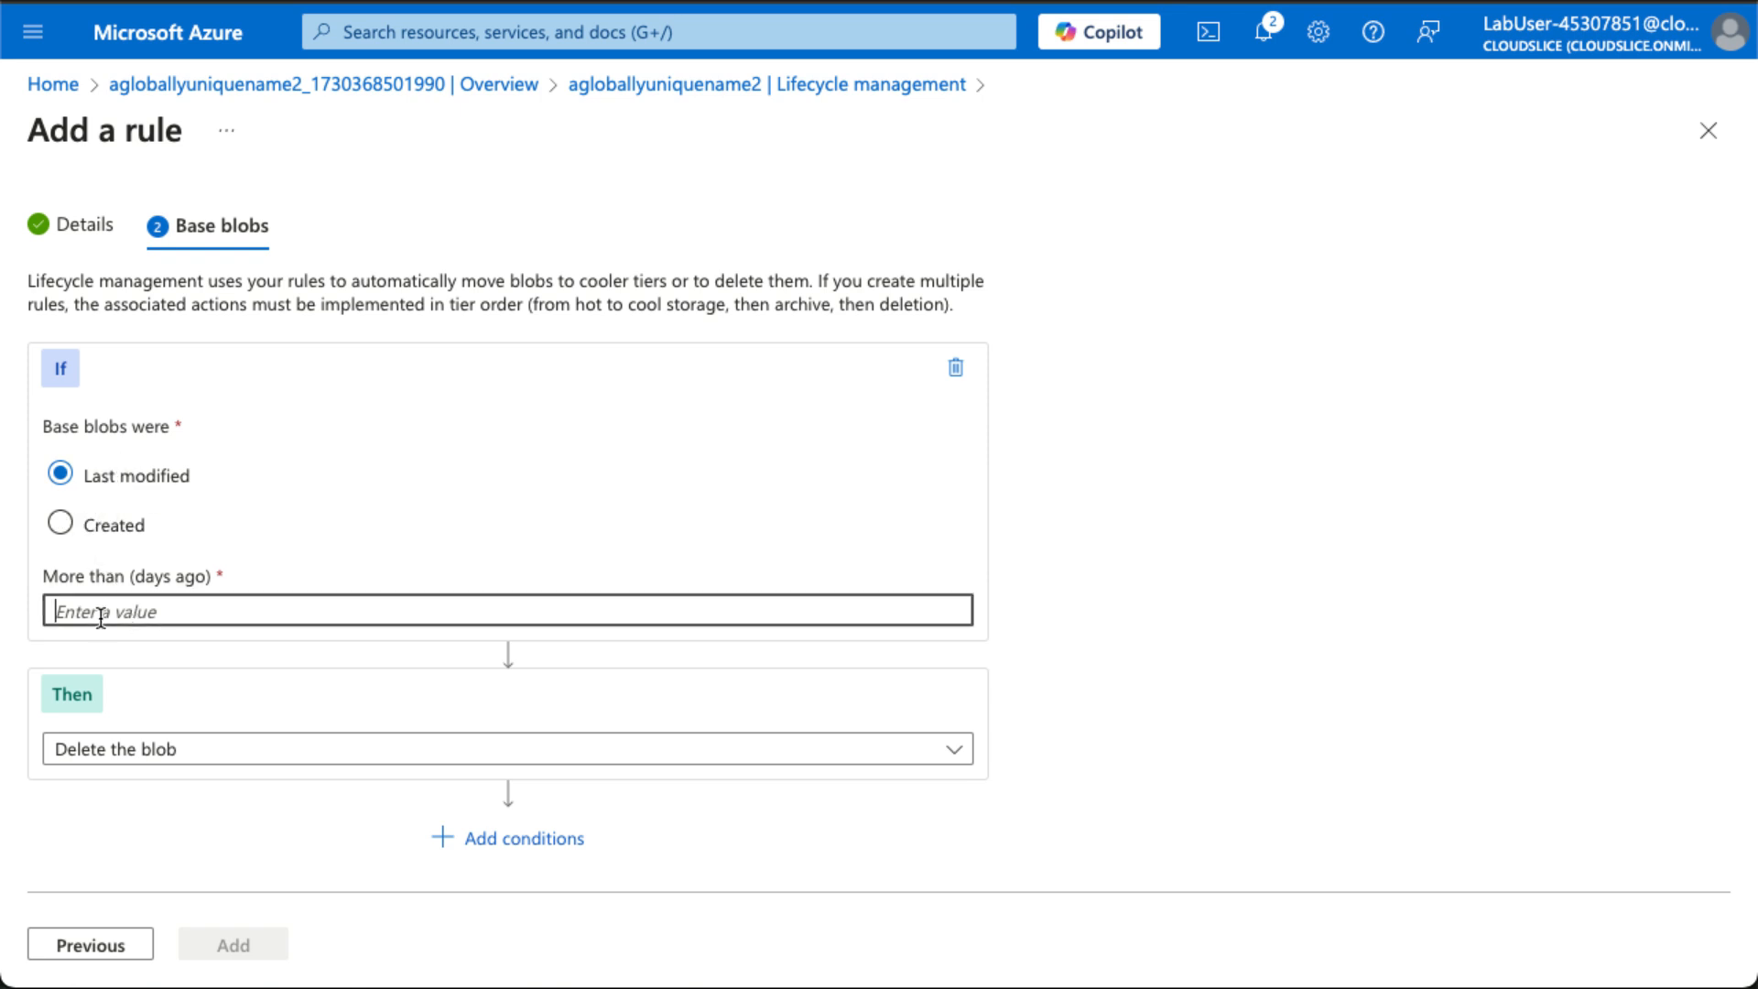
type("30")
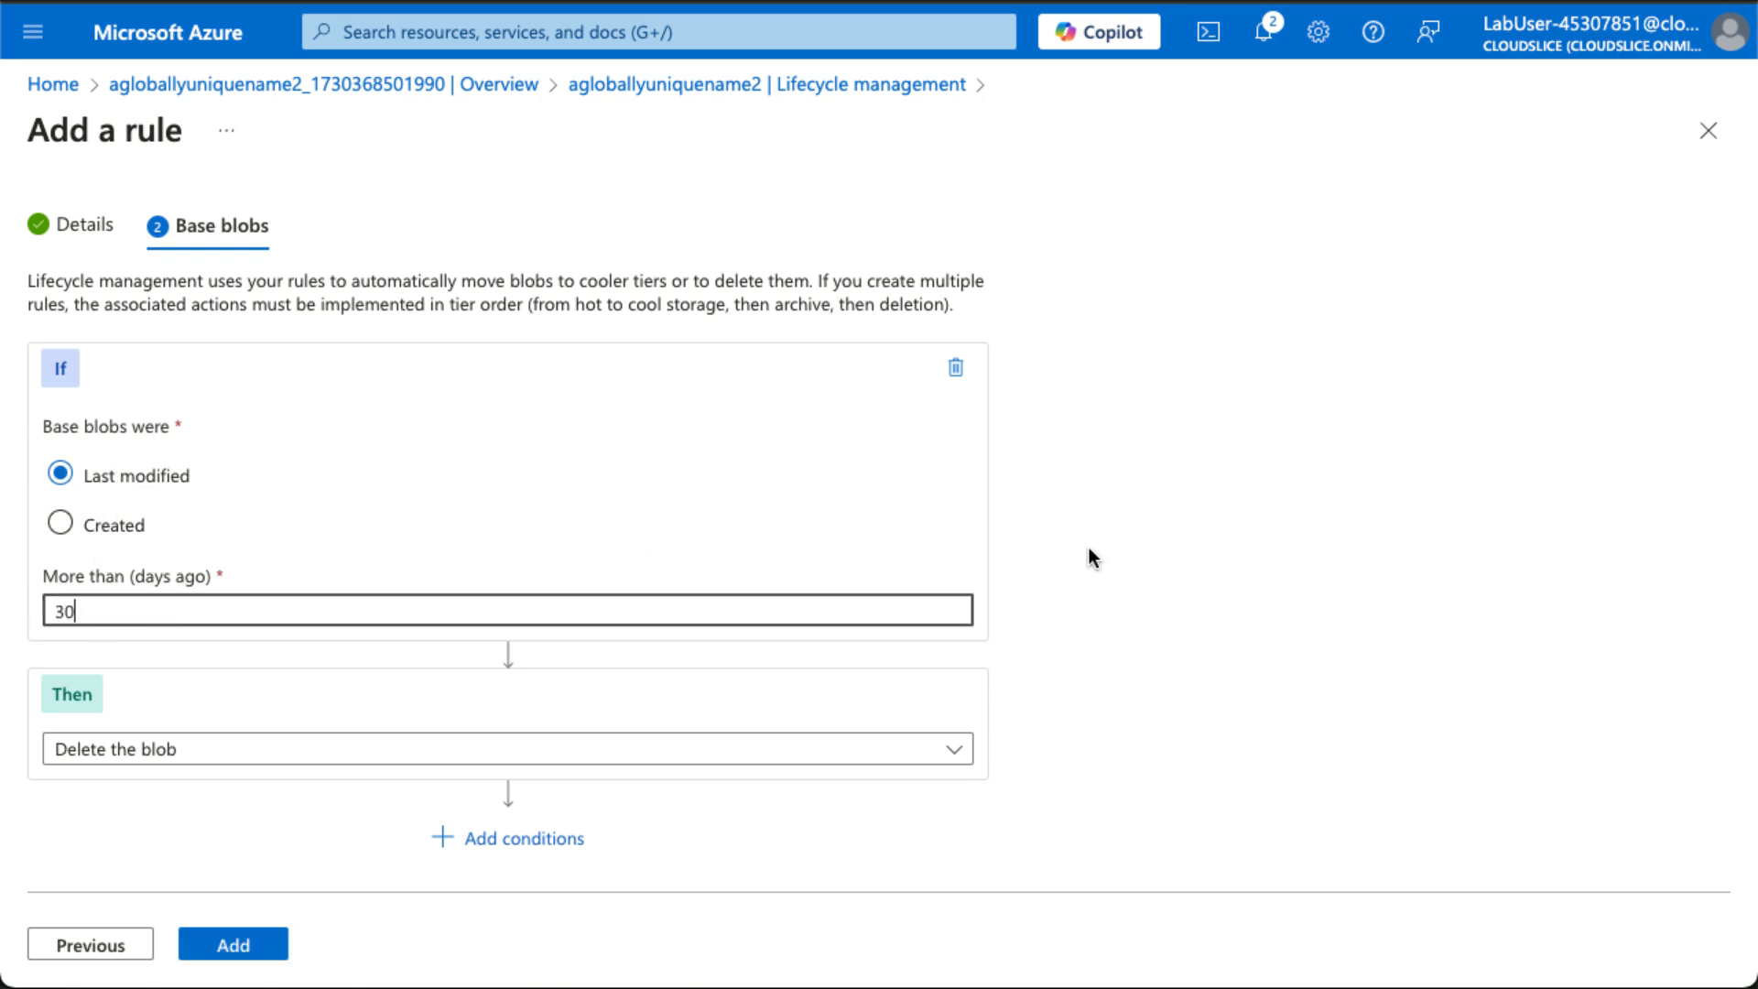
left_click(1102, 547)
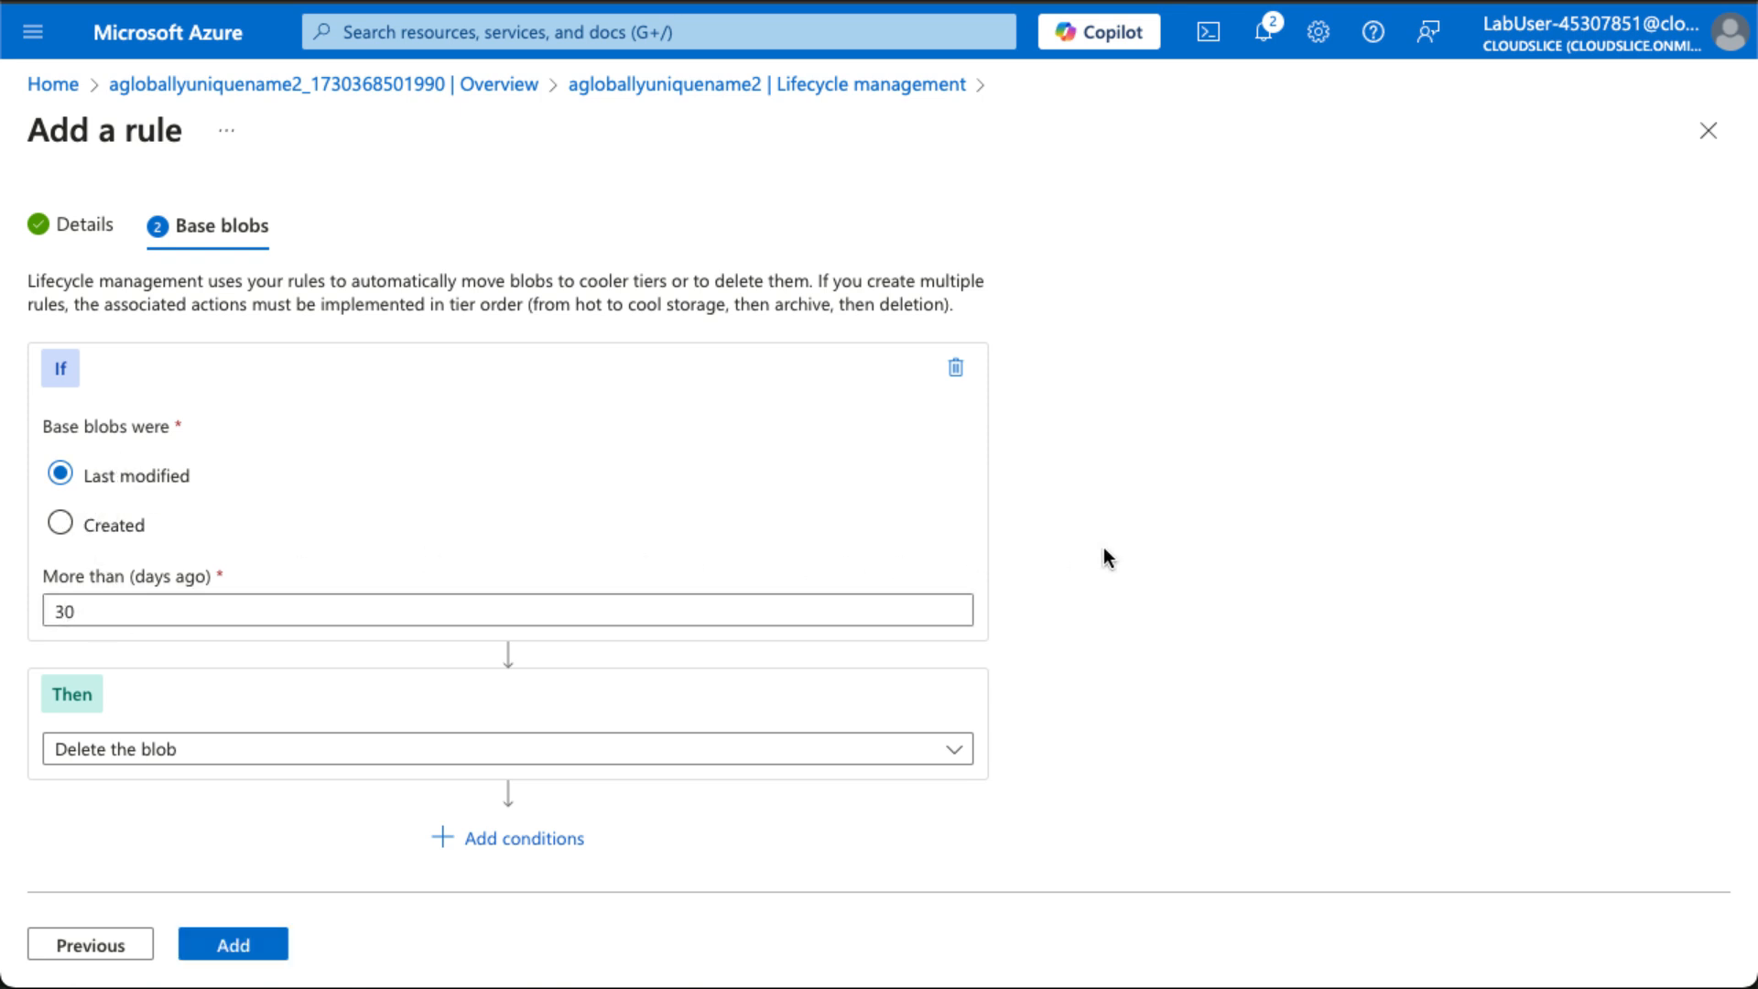
left_click(197, 751)
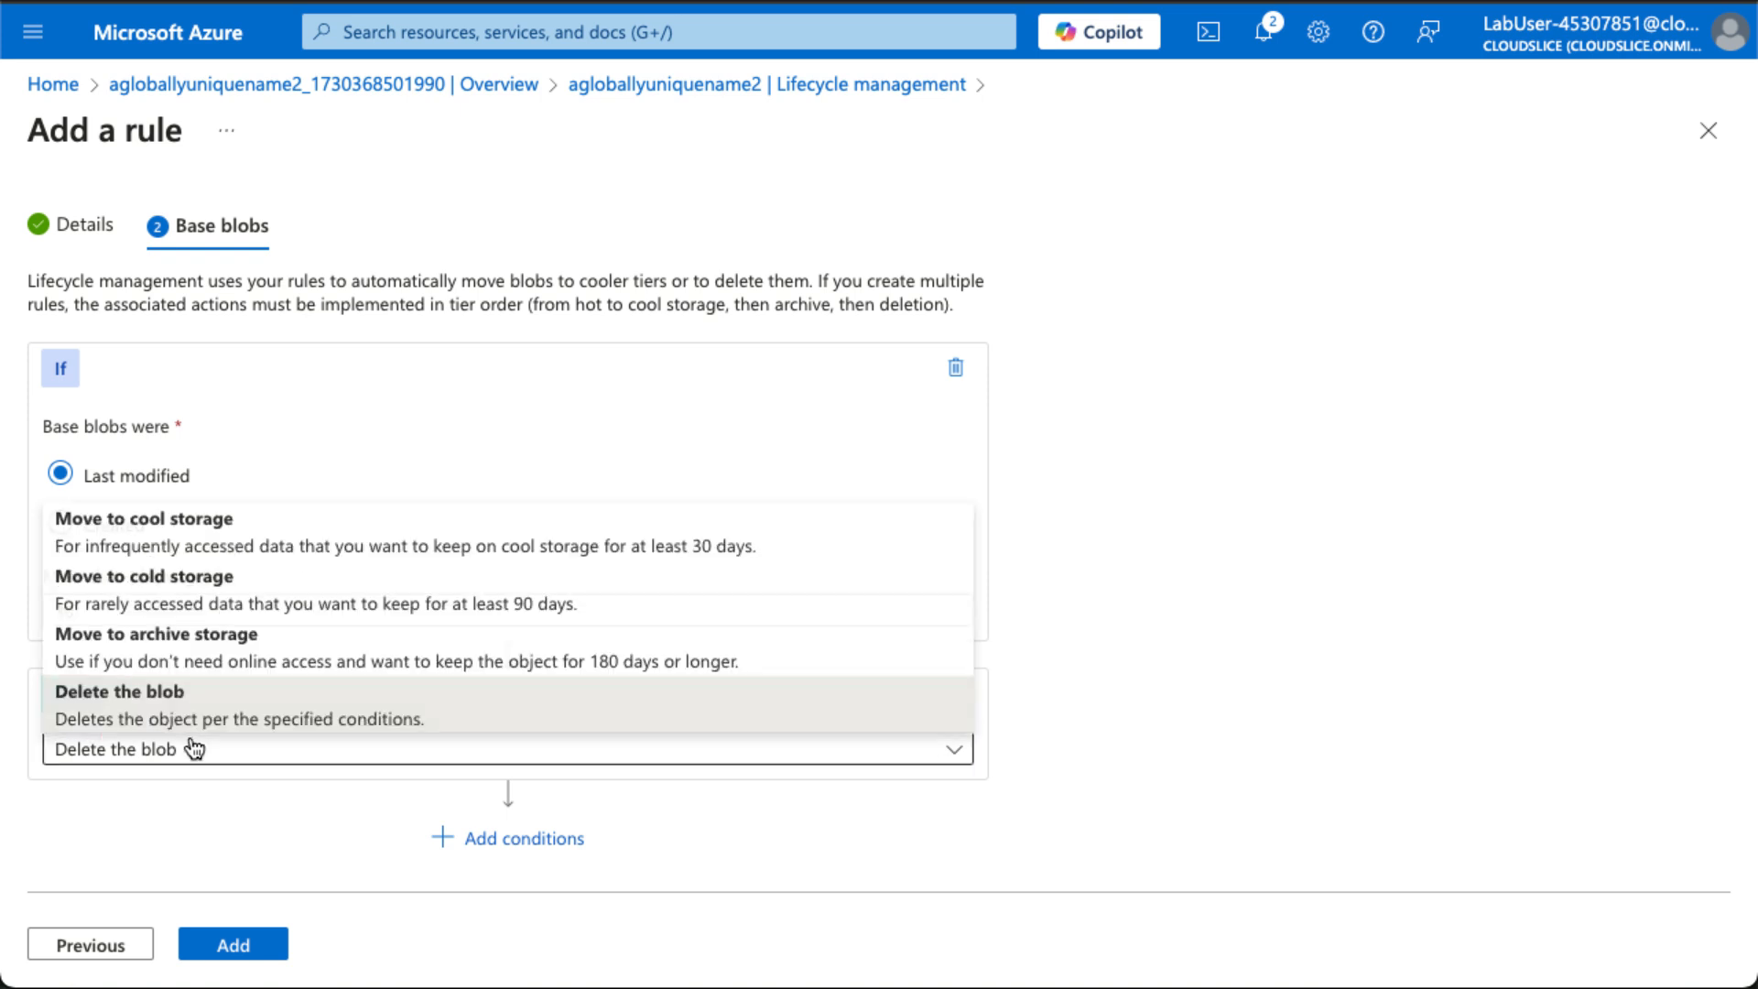
left_click(213, 544)
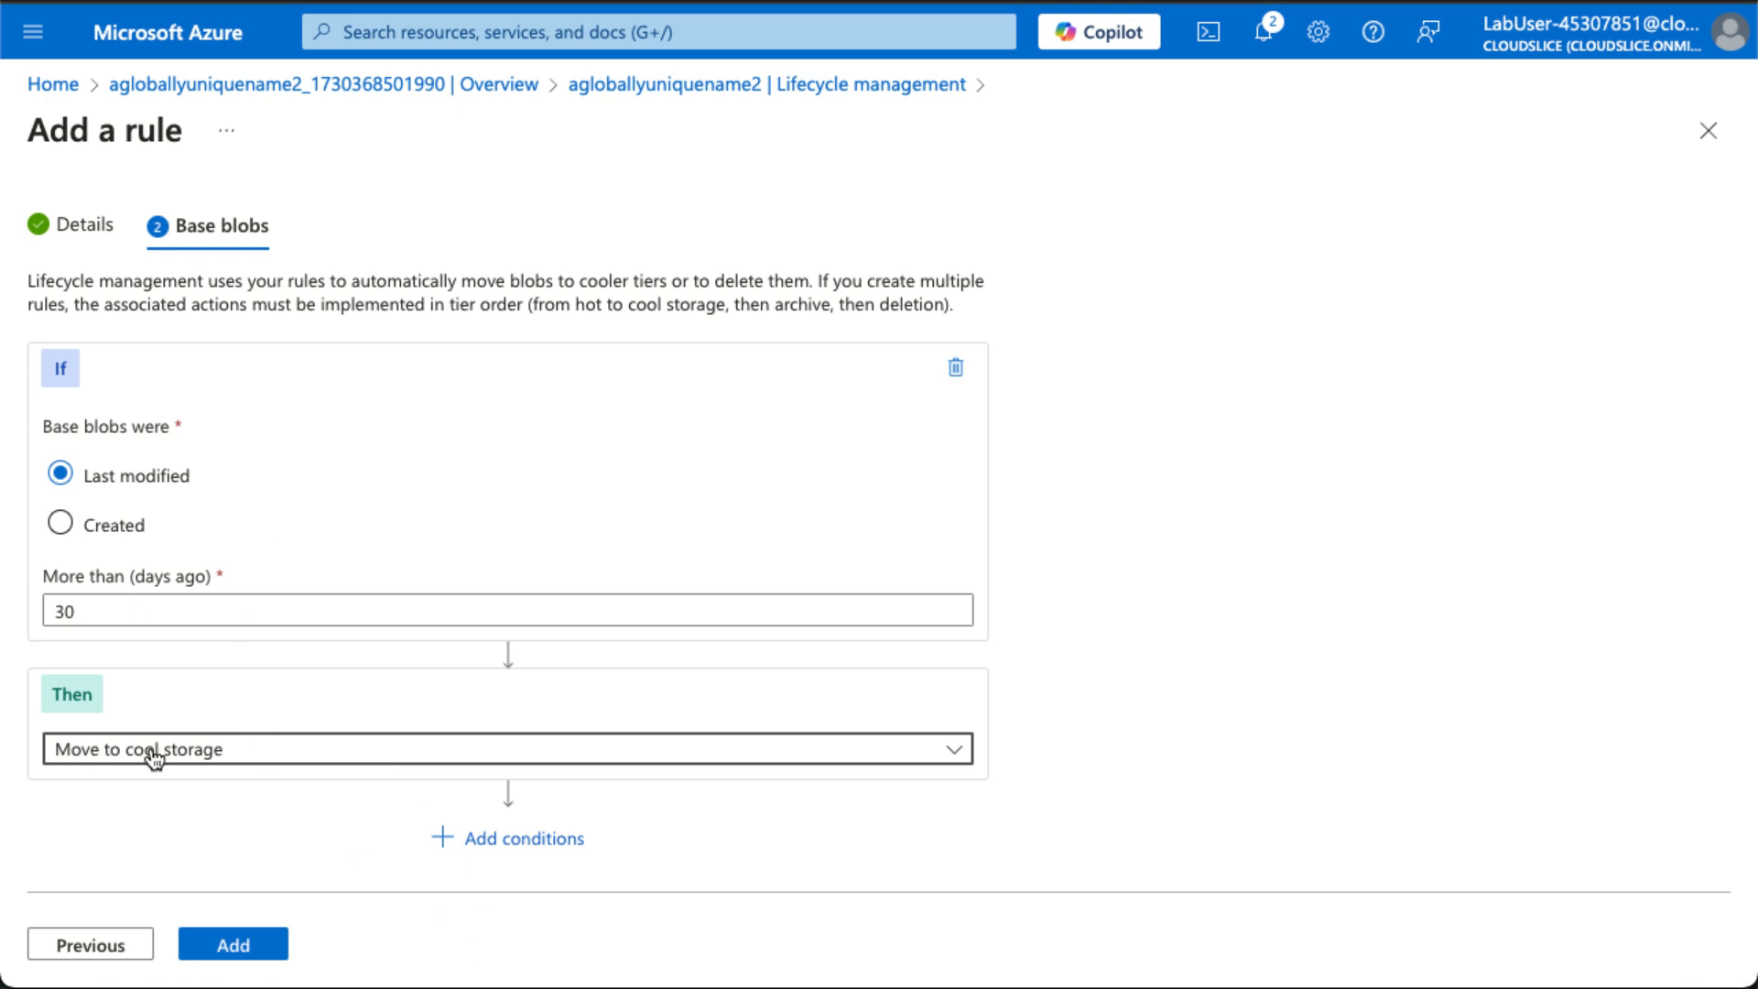
left_click(243, 944)
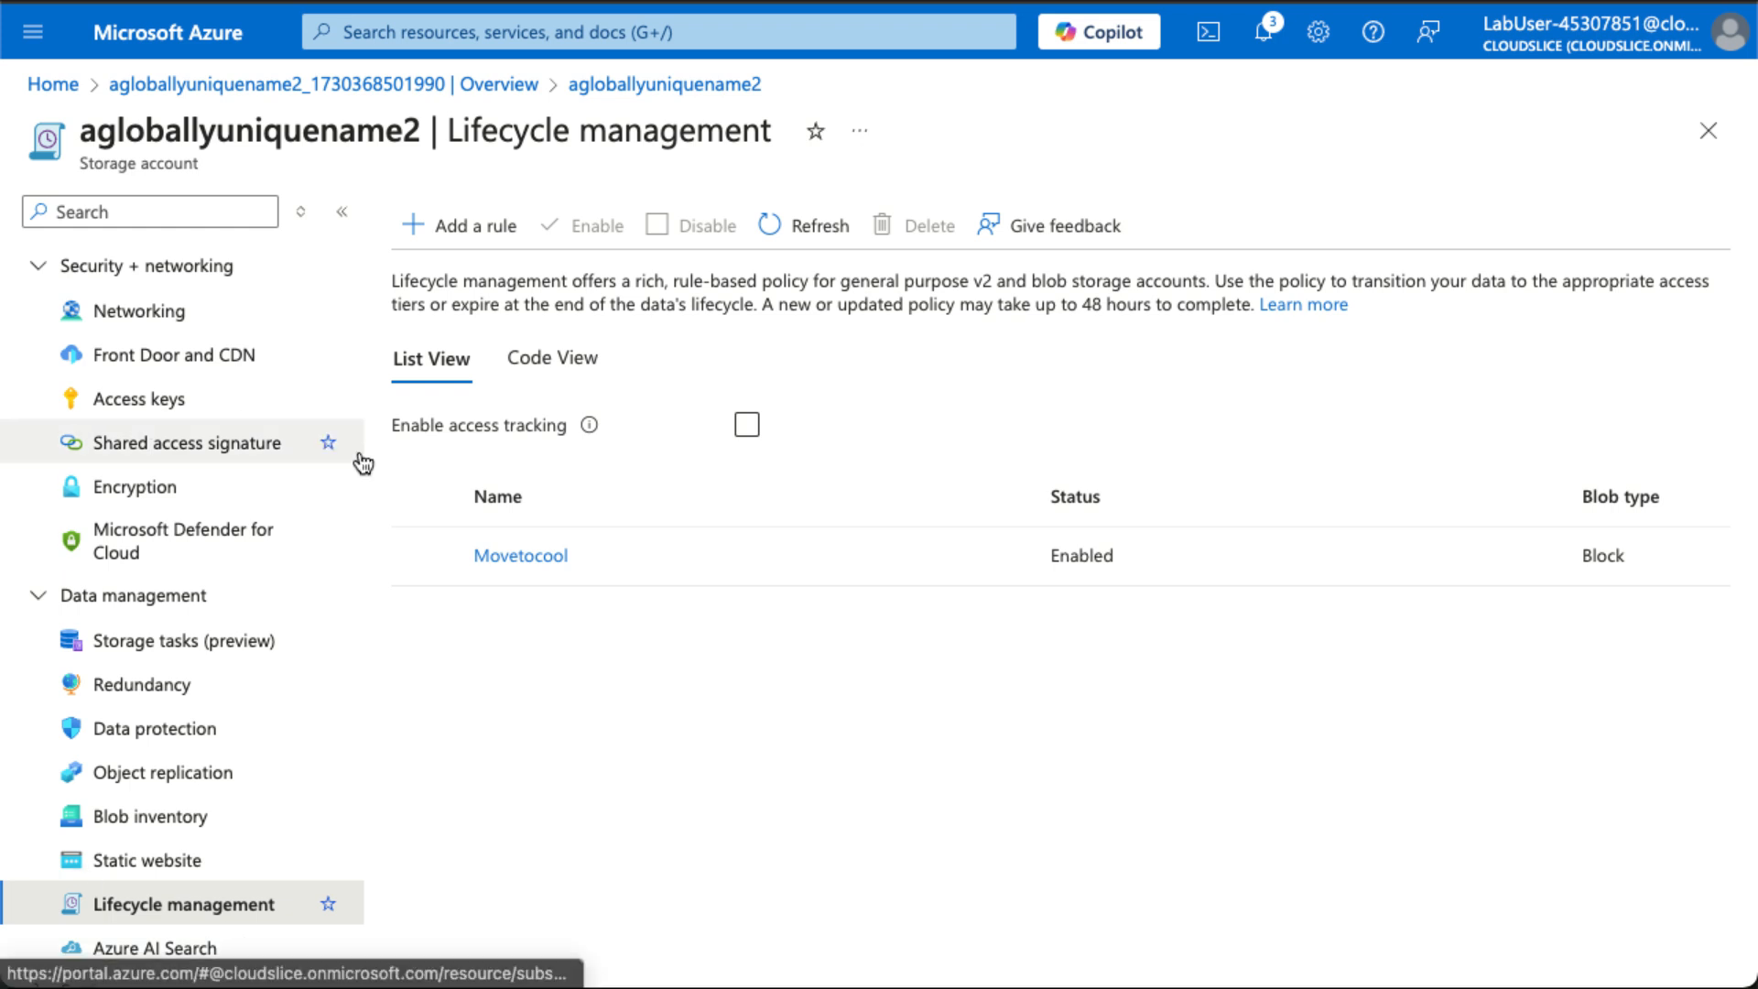
Step: Create a blob container named data in the storage account
scroll(290, 531, "up", 3)
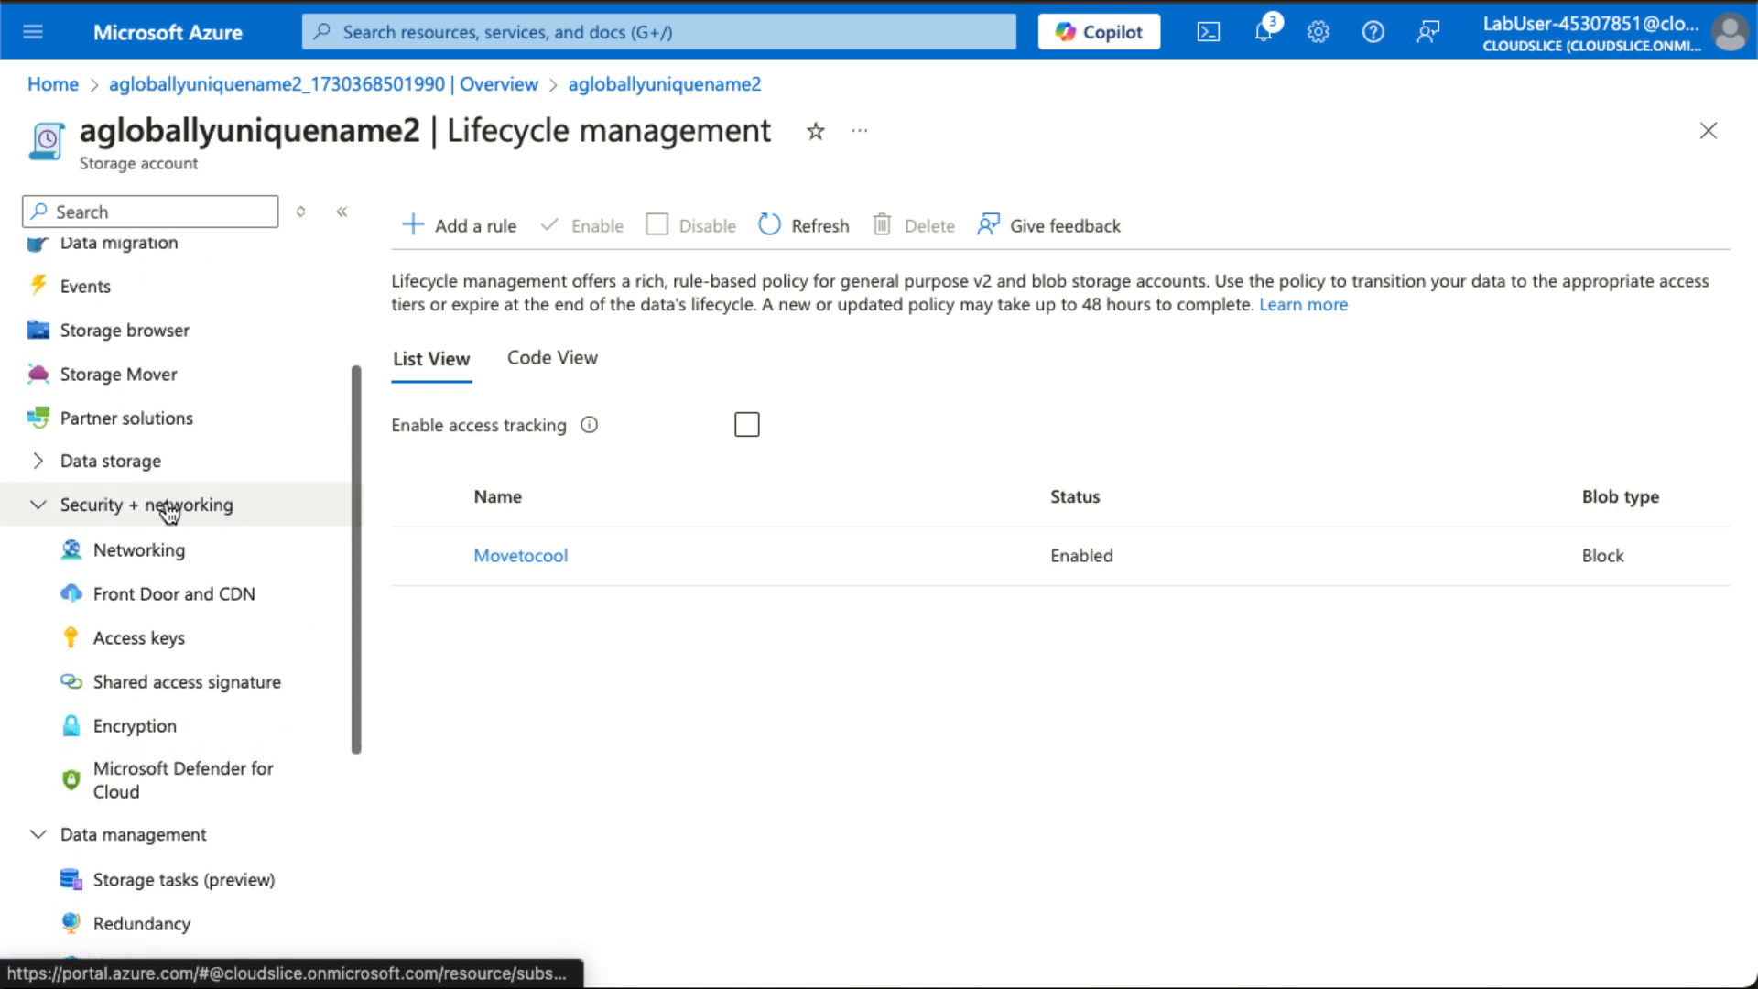
left_click(137, 465)
left_click(146, 509)
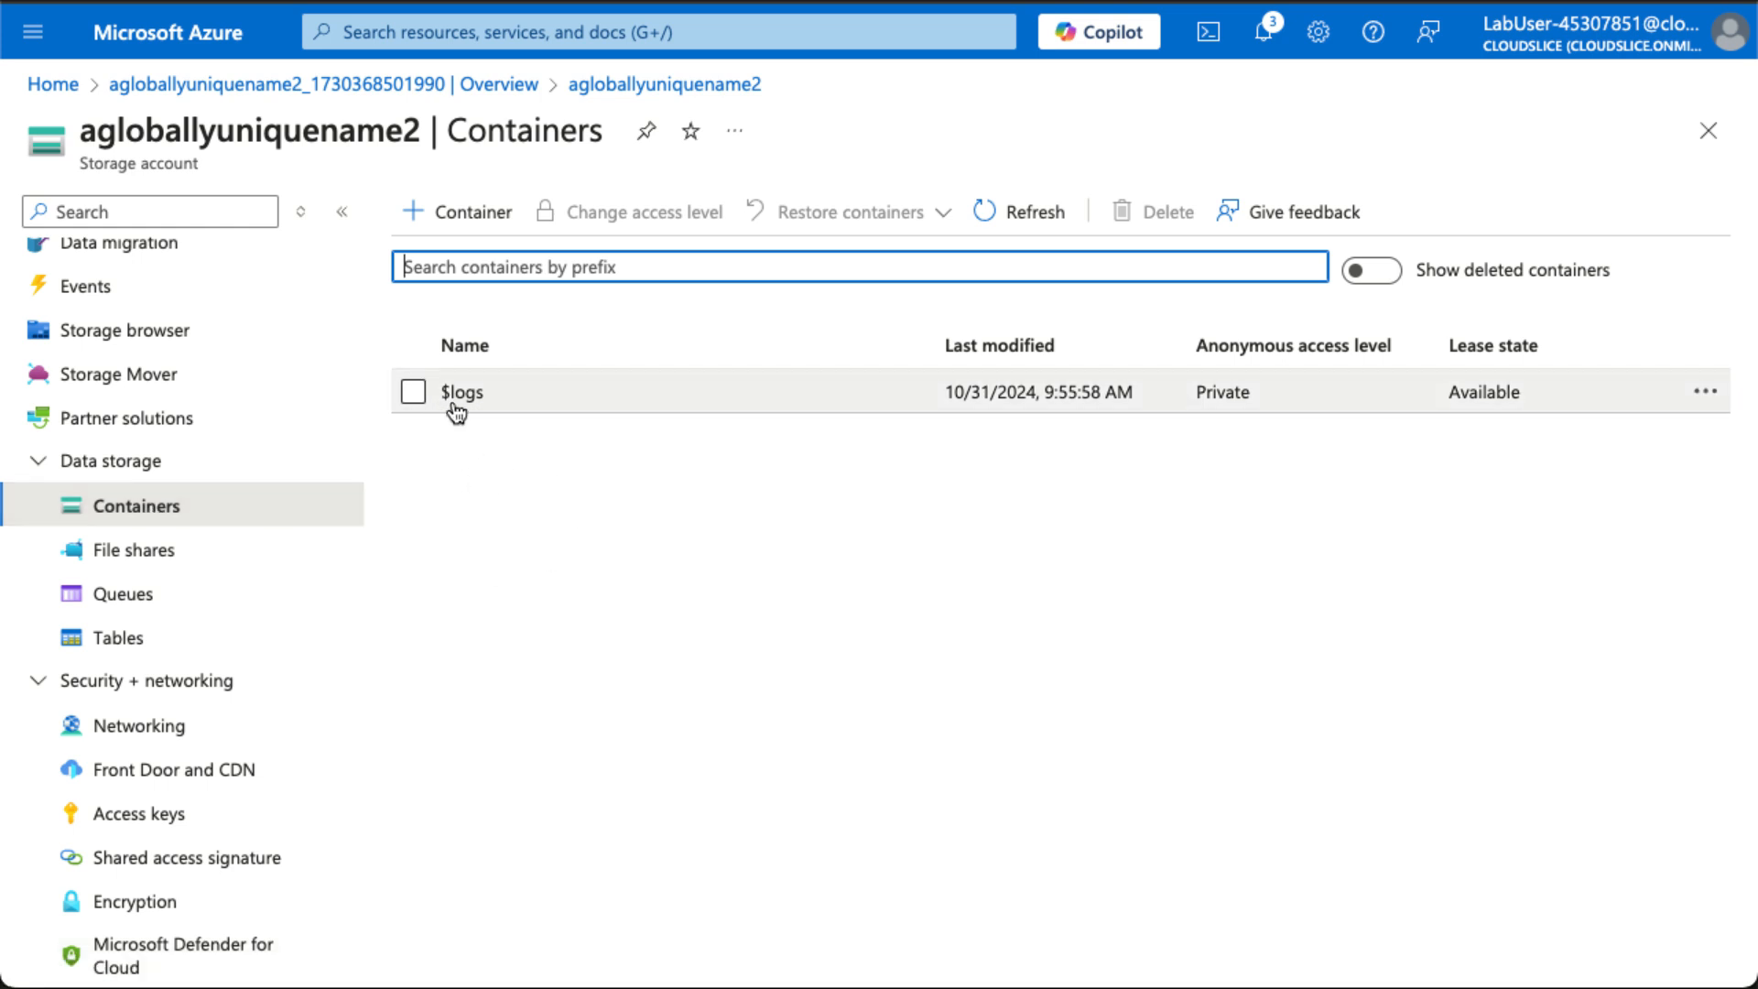
left_click(474, 236)
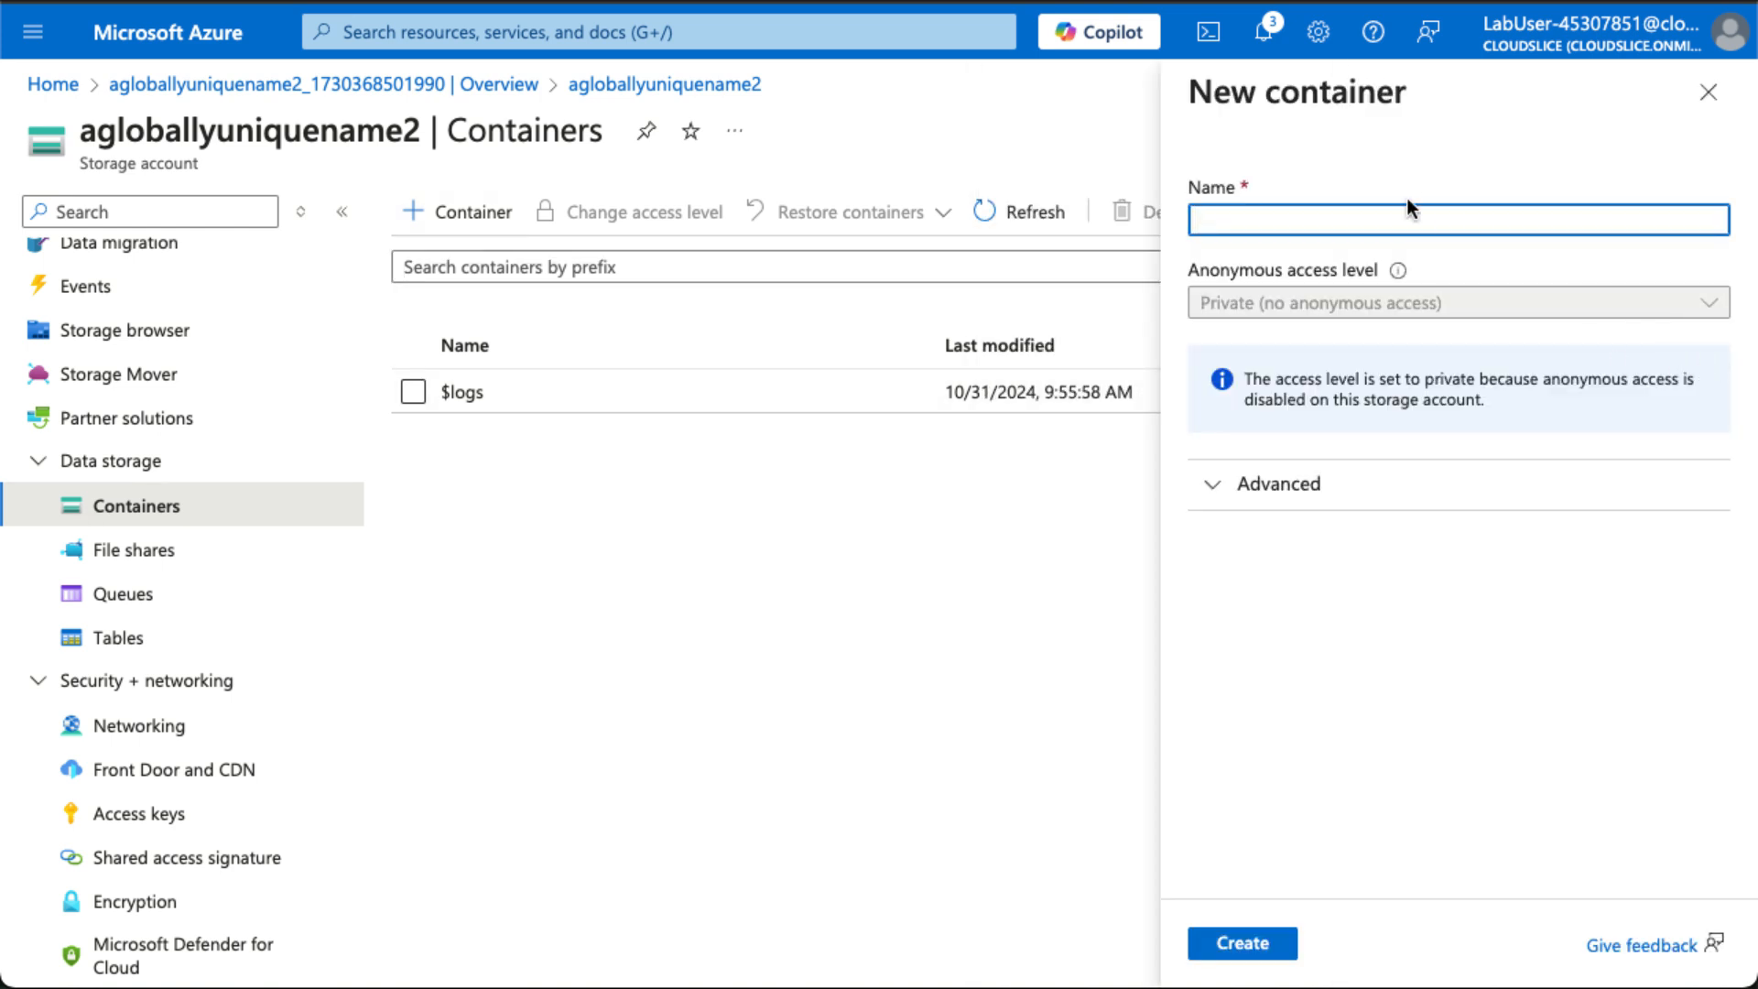
type("data")
left_click(1261, 943)
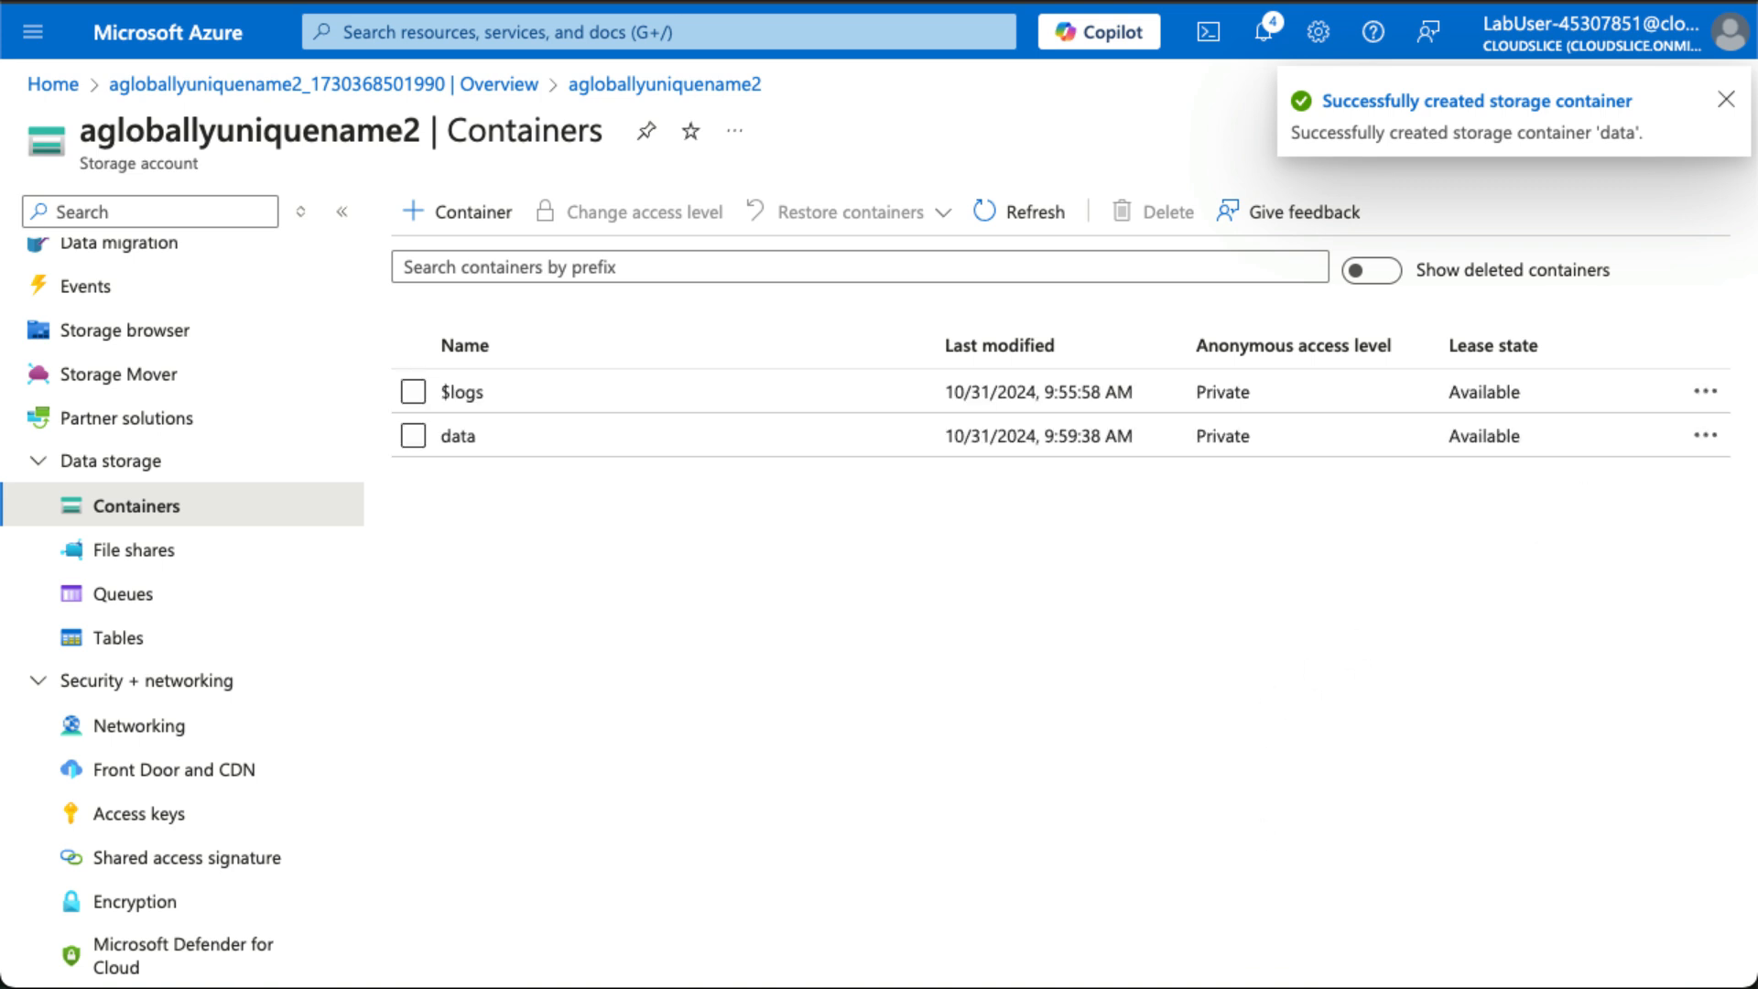
Step: Add a time-based retention policy of 180 days to the data container's immutable blob storage, then close its access policy settings
left_click(1707, 441)
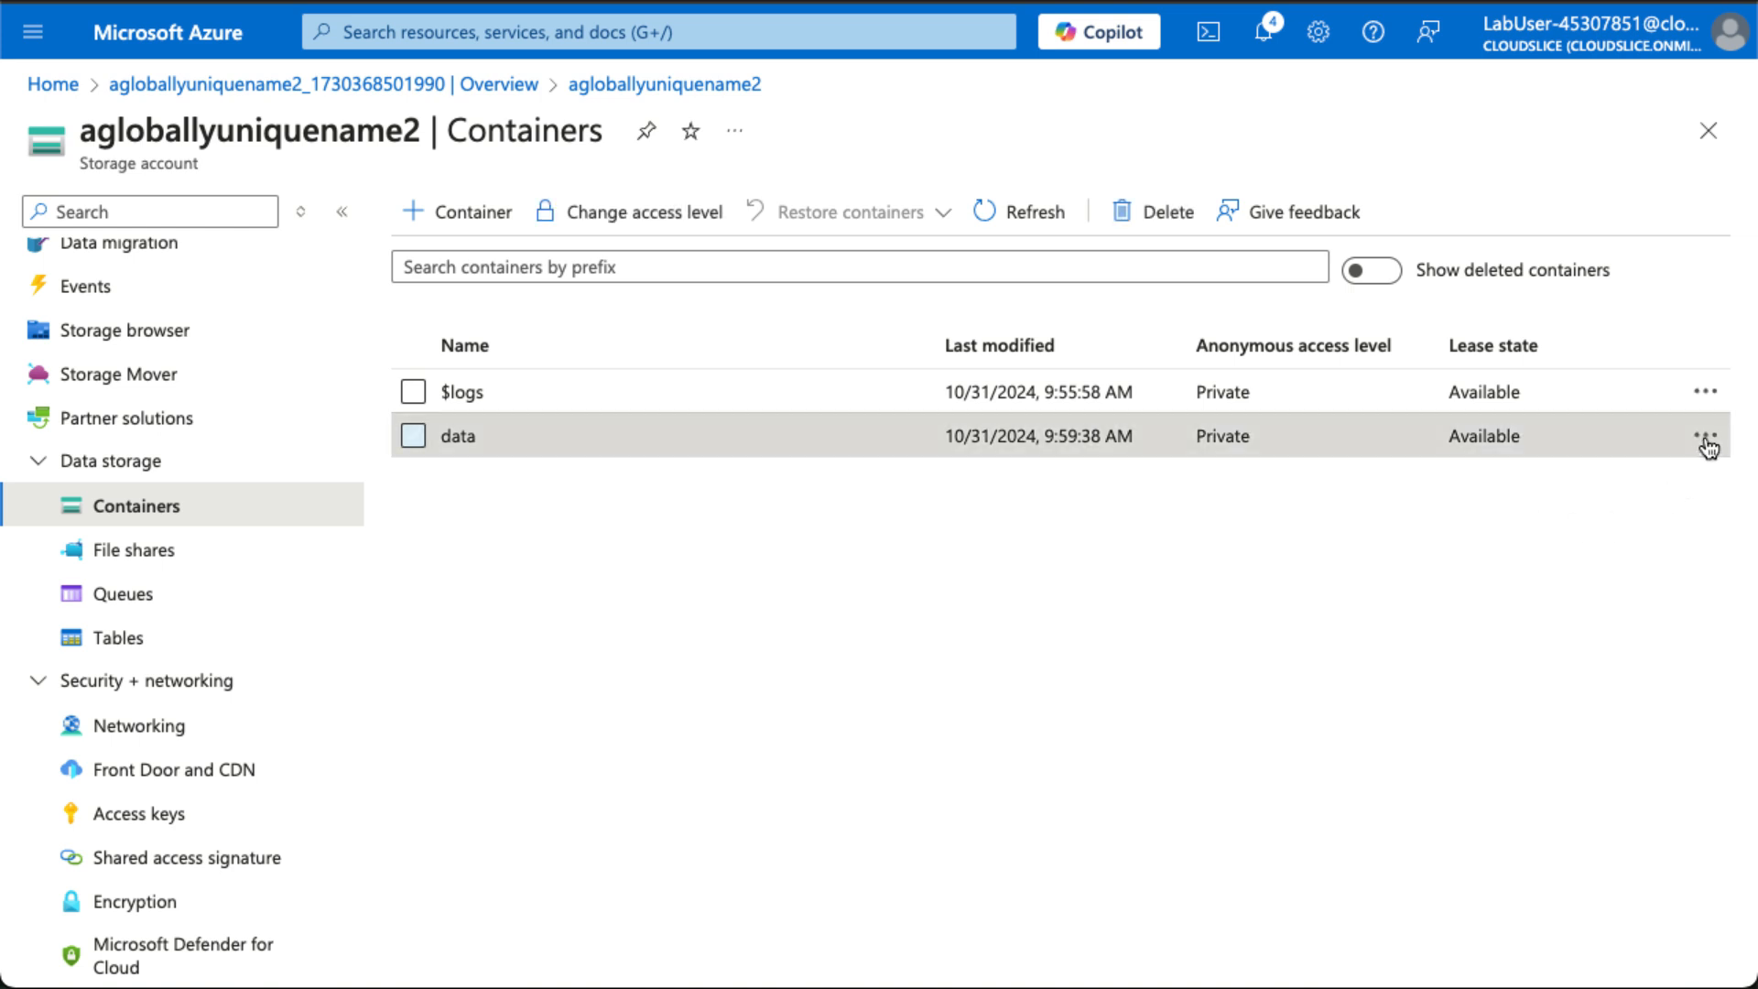
left_click(1706, 439)
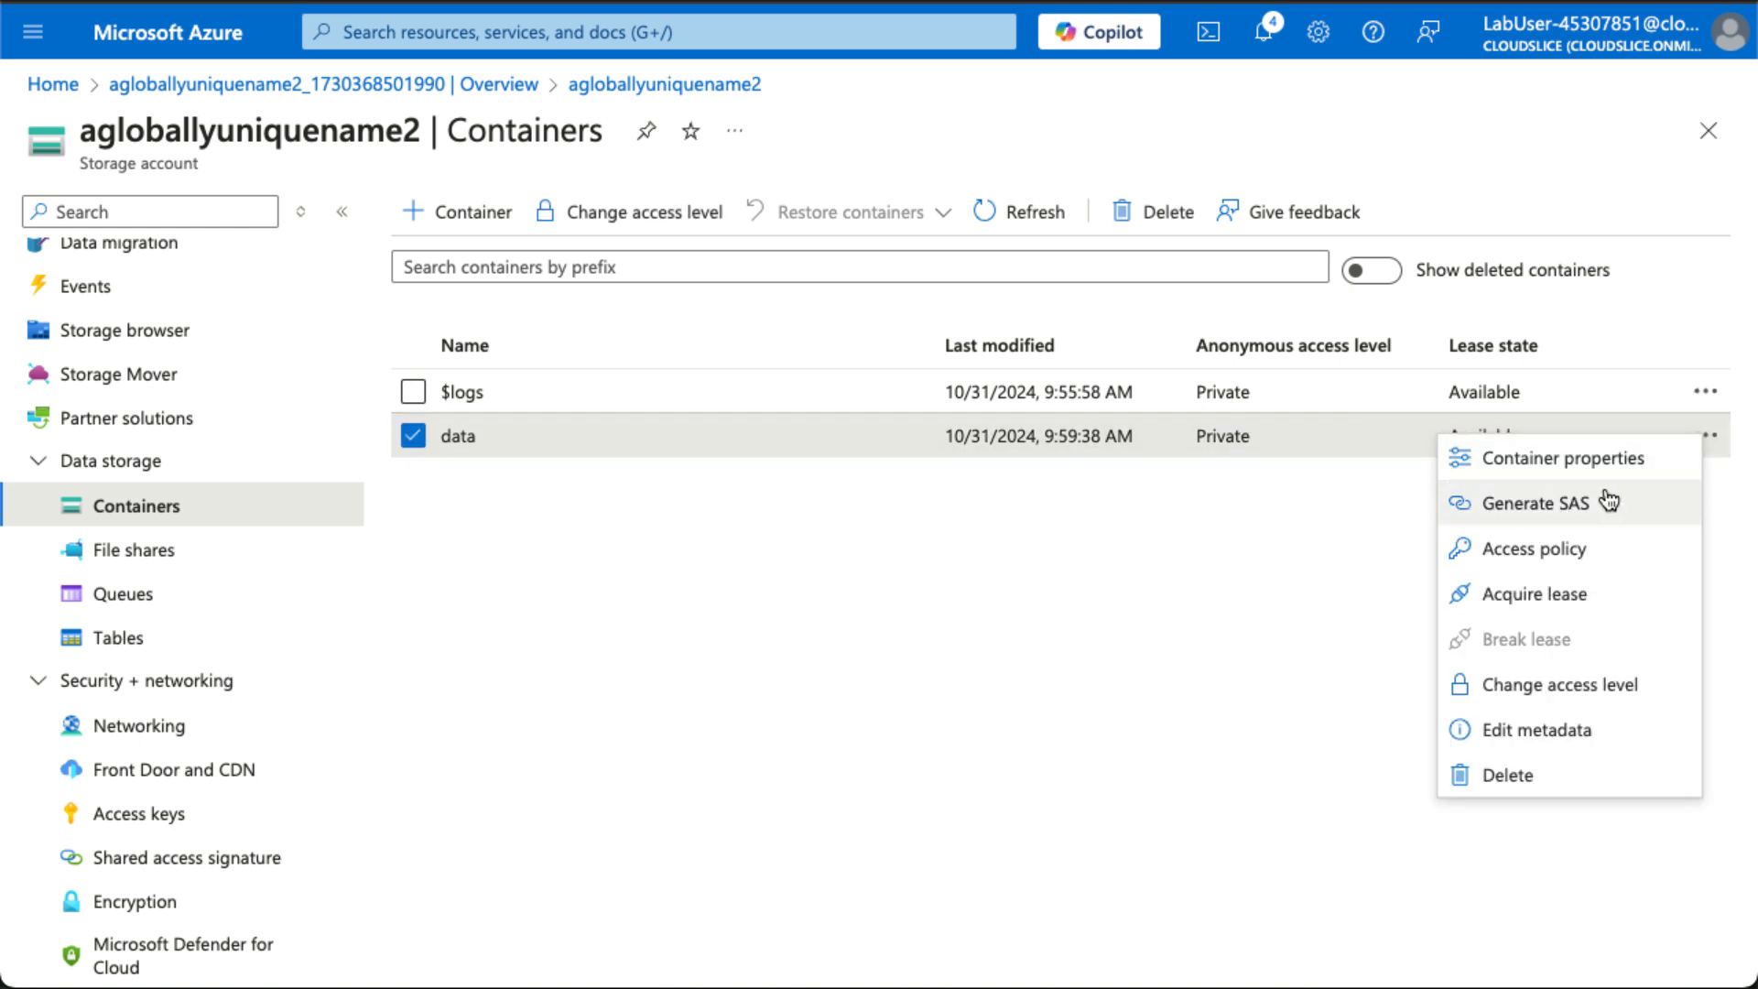
left_click(1582, 557)
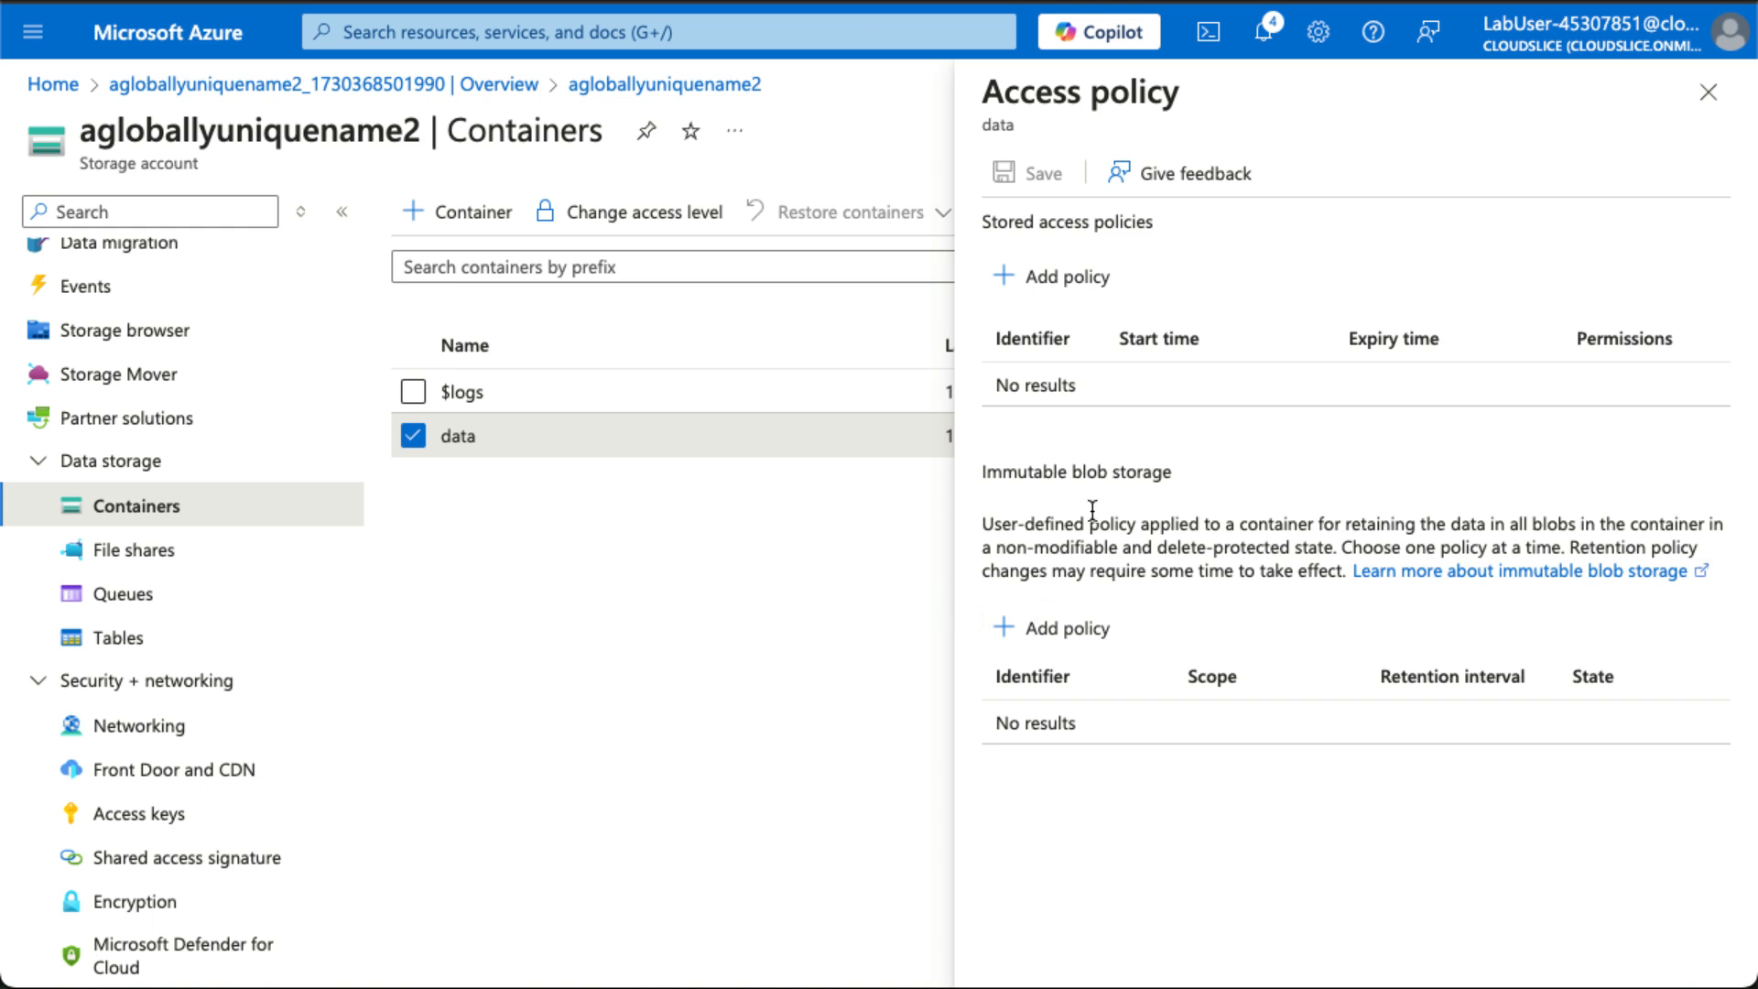
left_click(1079, 625)
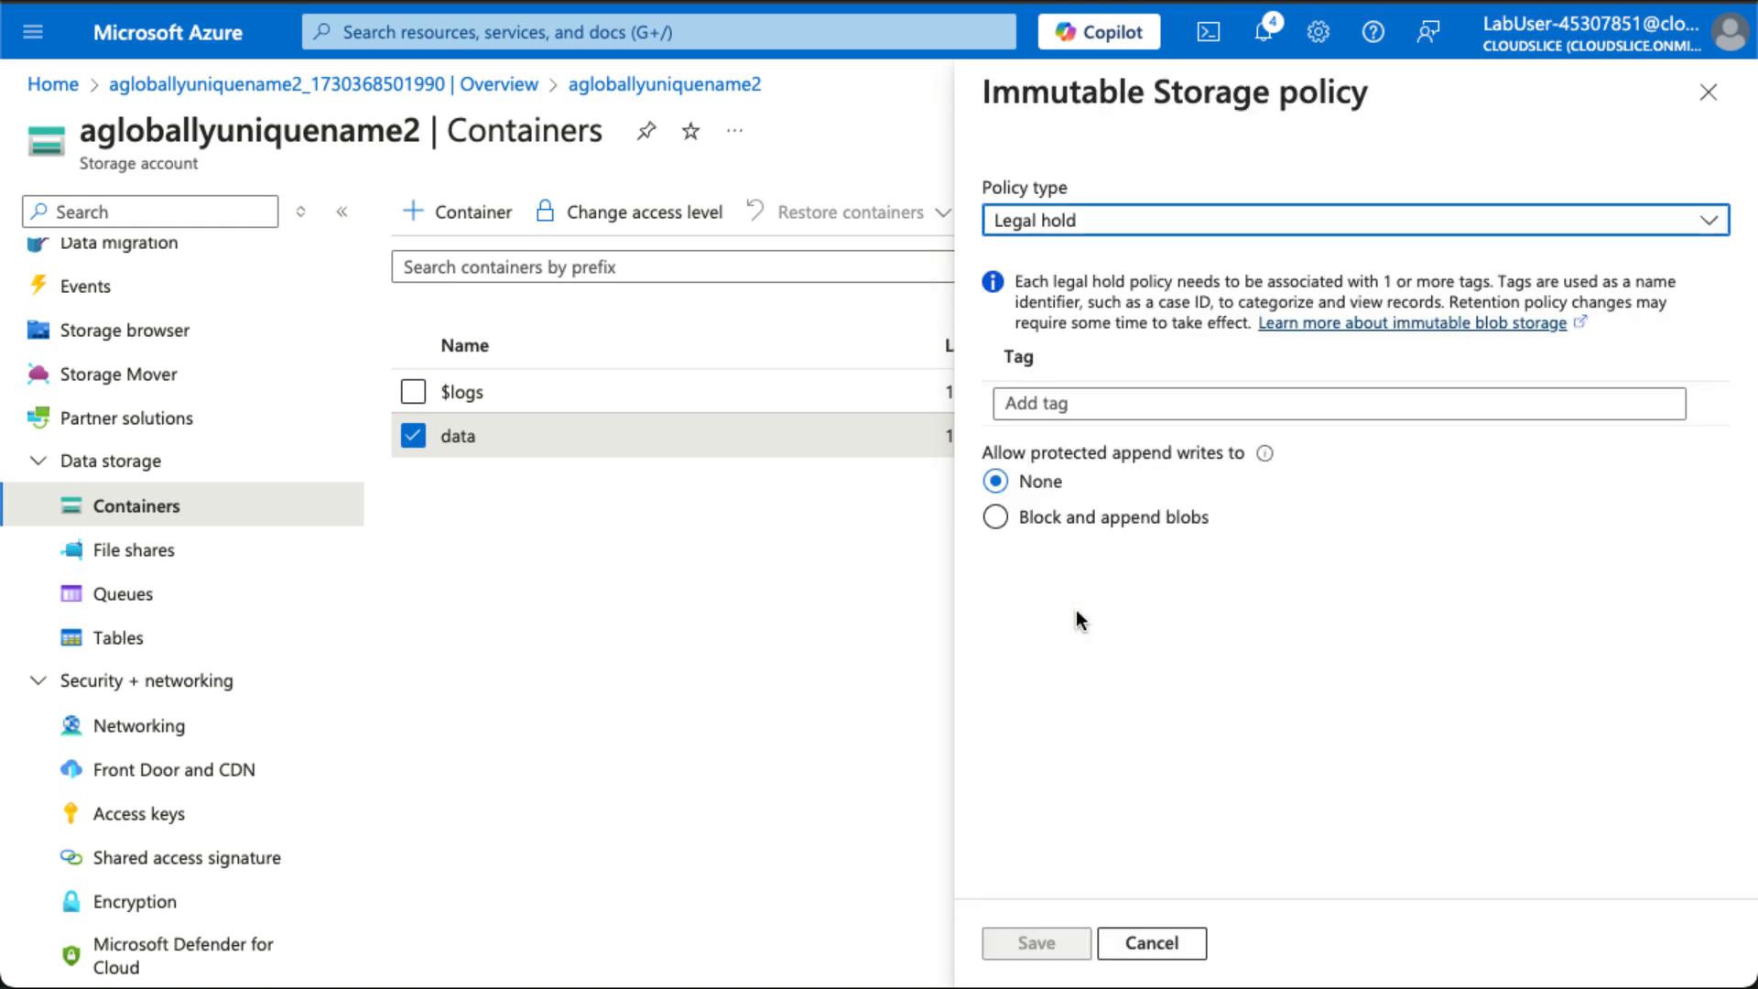
left_click(1371, 231)
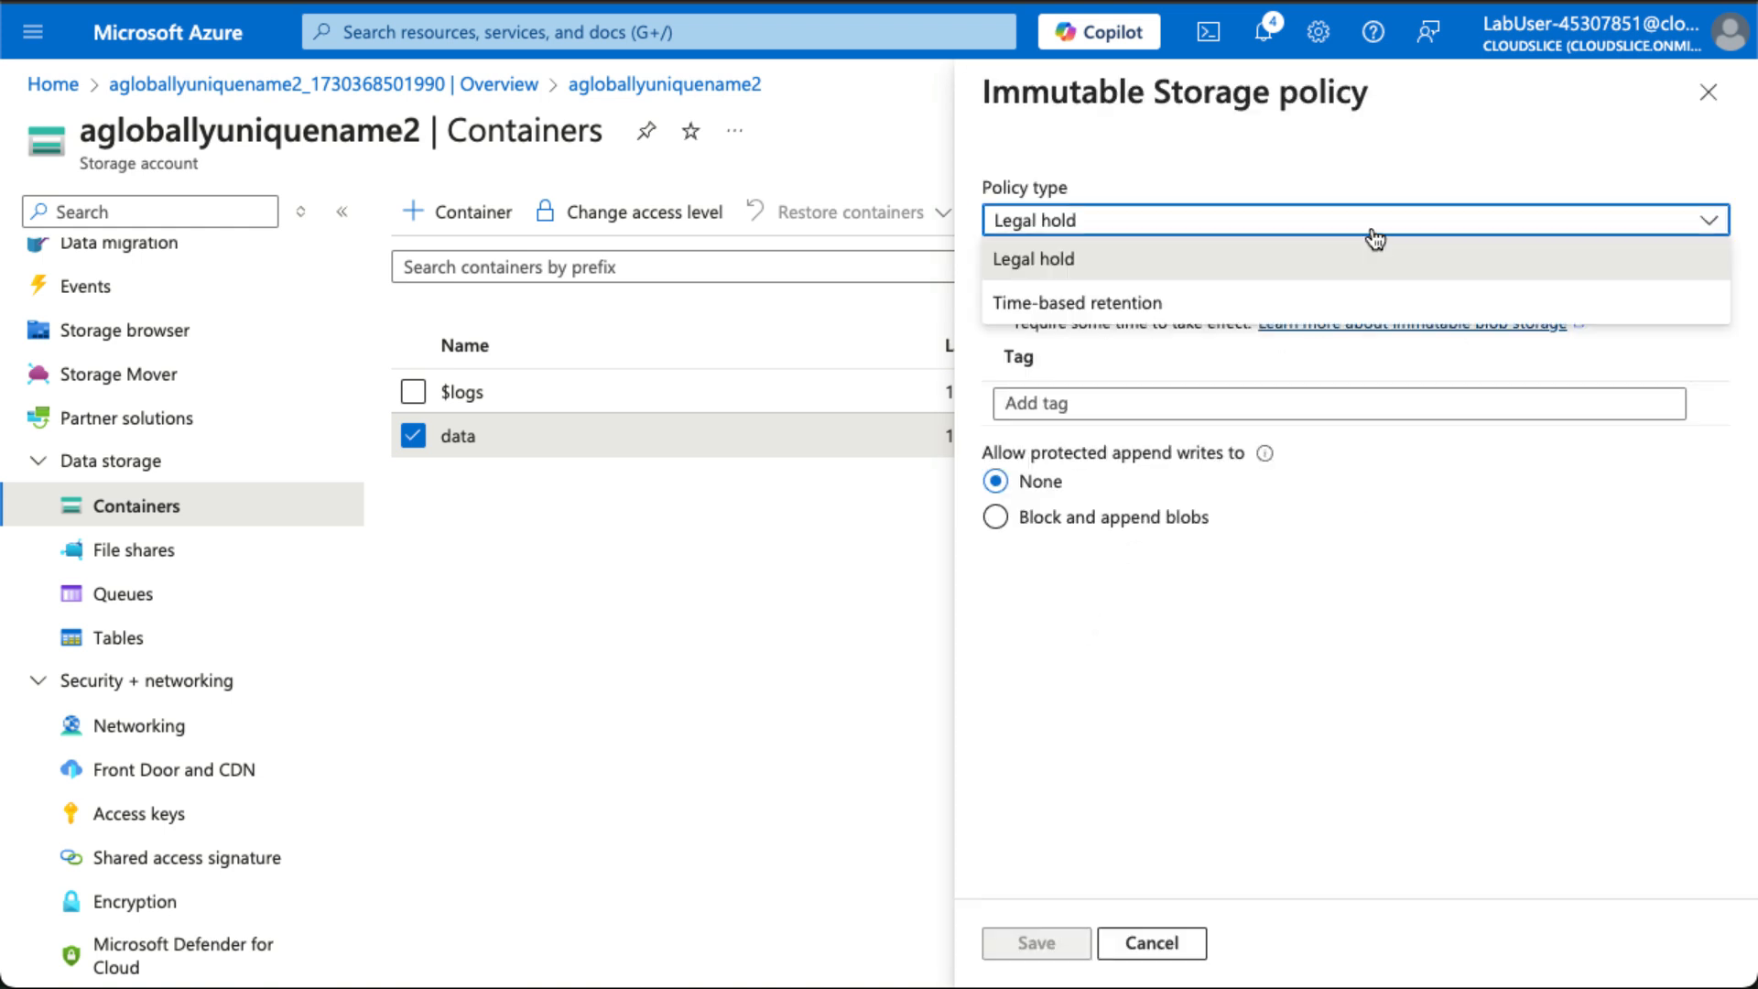
left_click(1291, 307)
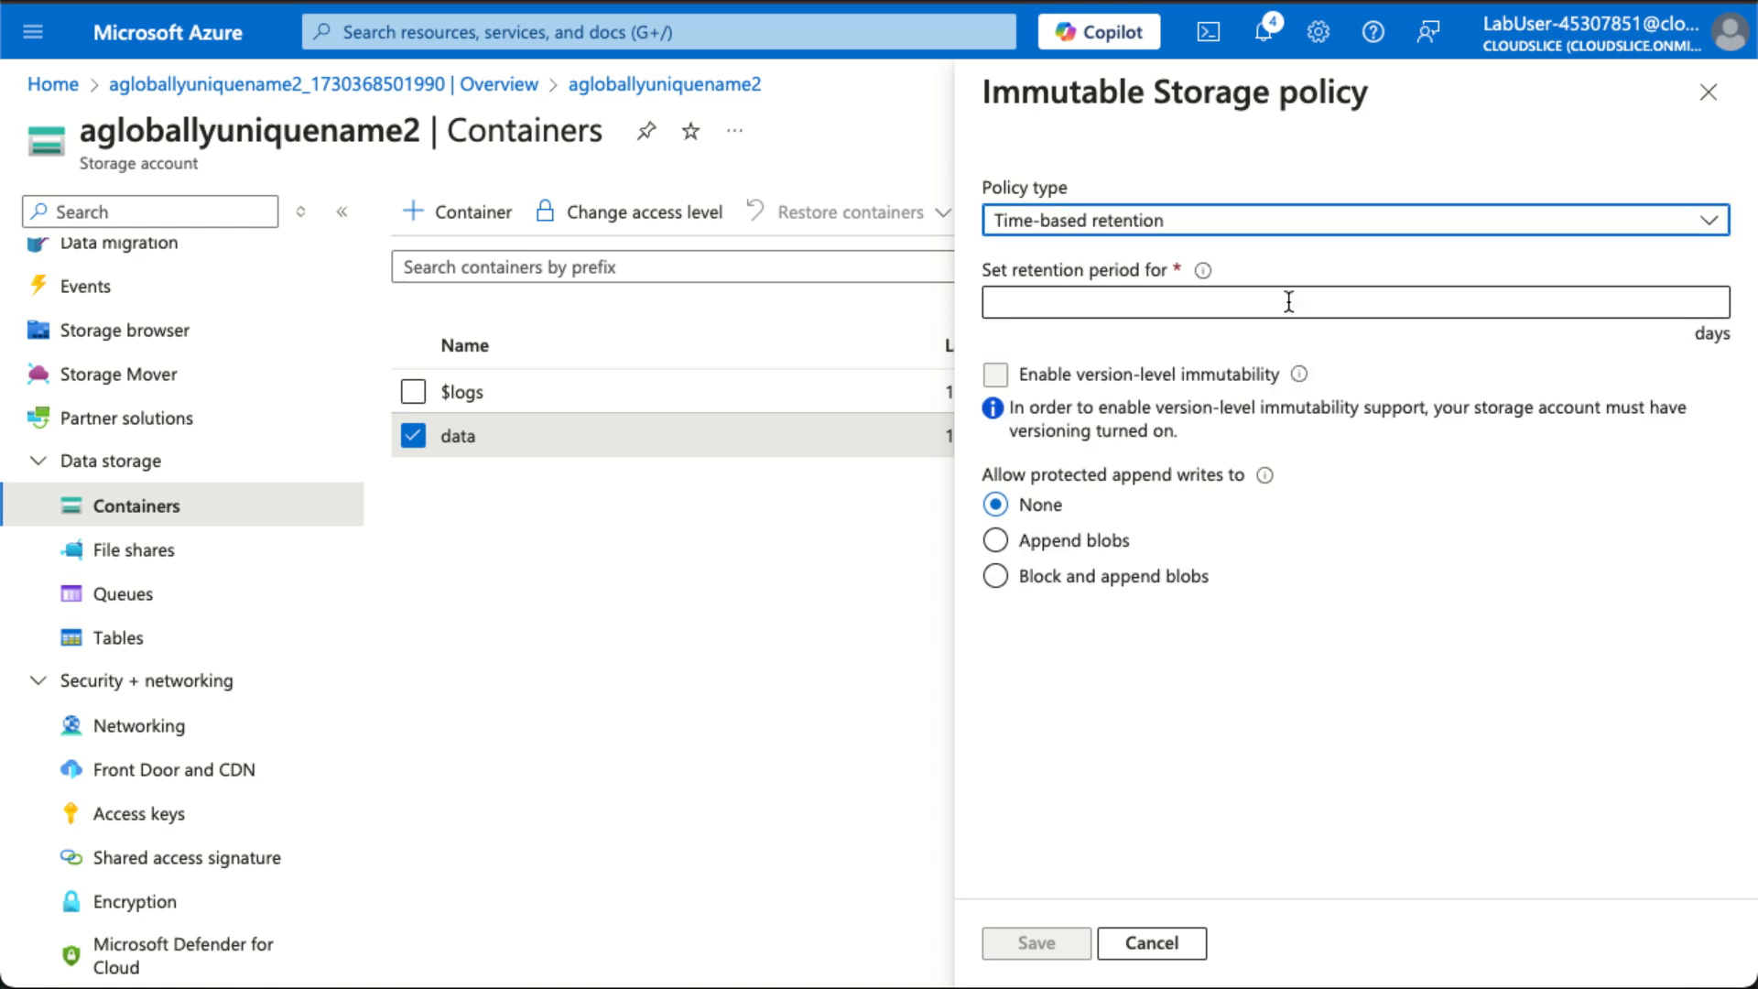
left_click(1288, 302)
type("180")
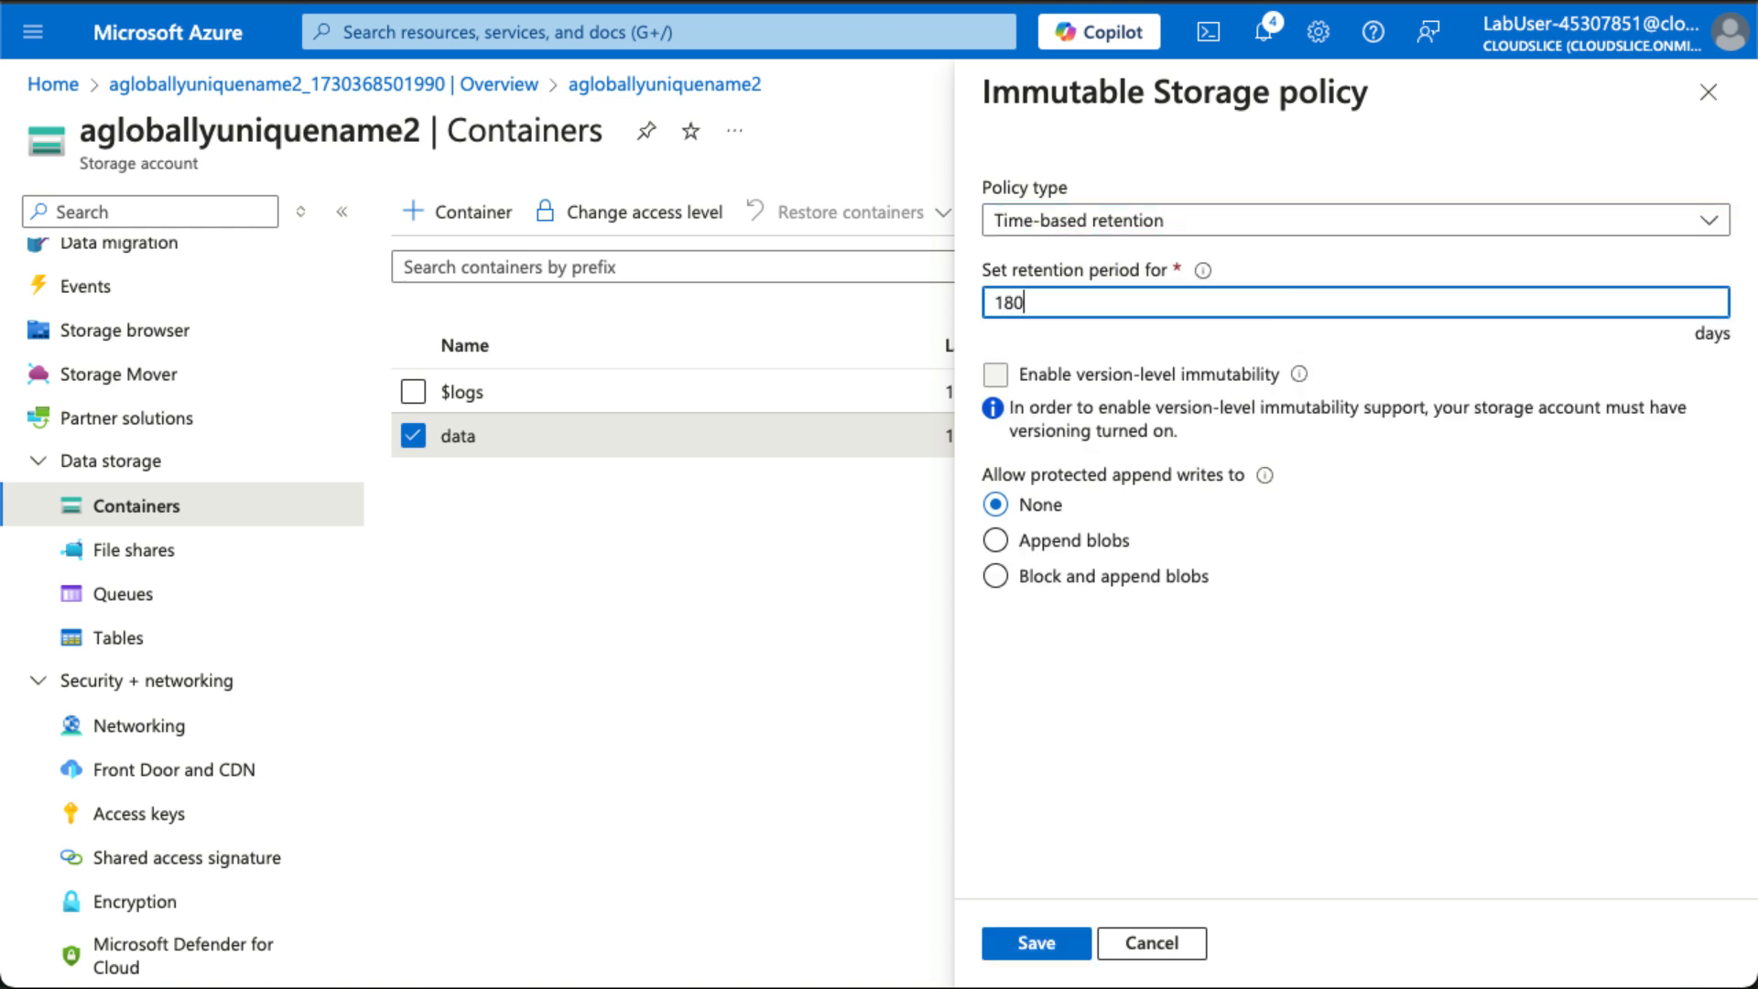
left_click(1360, 577)
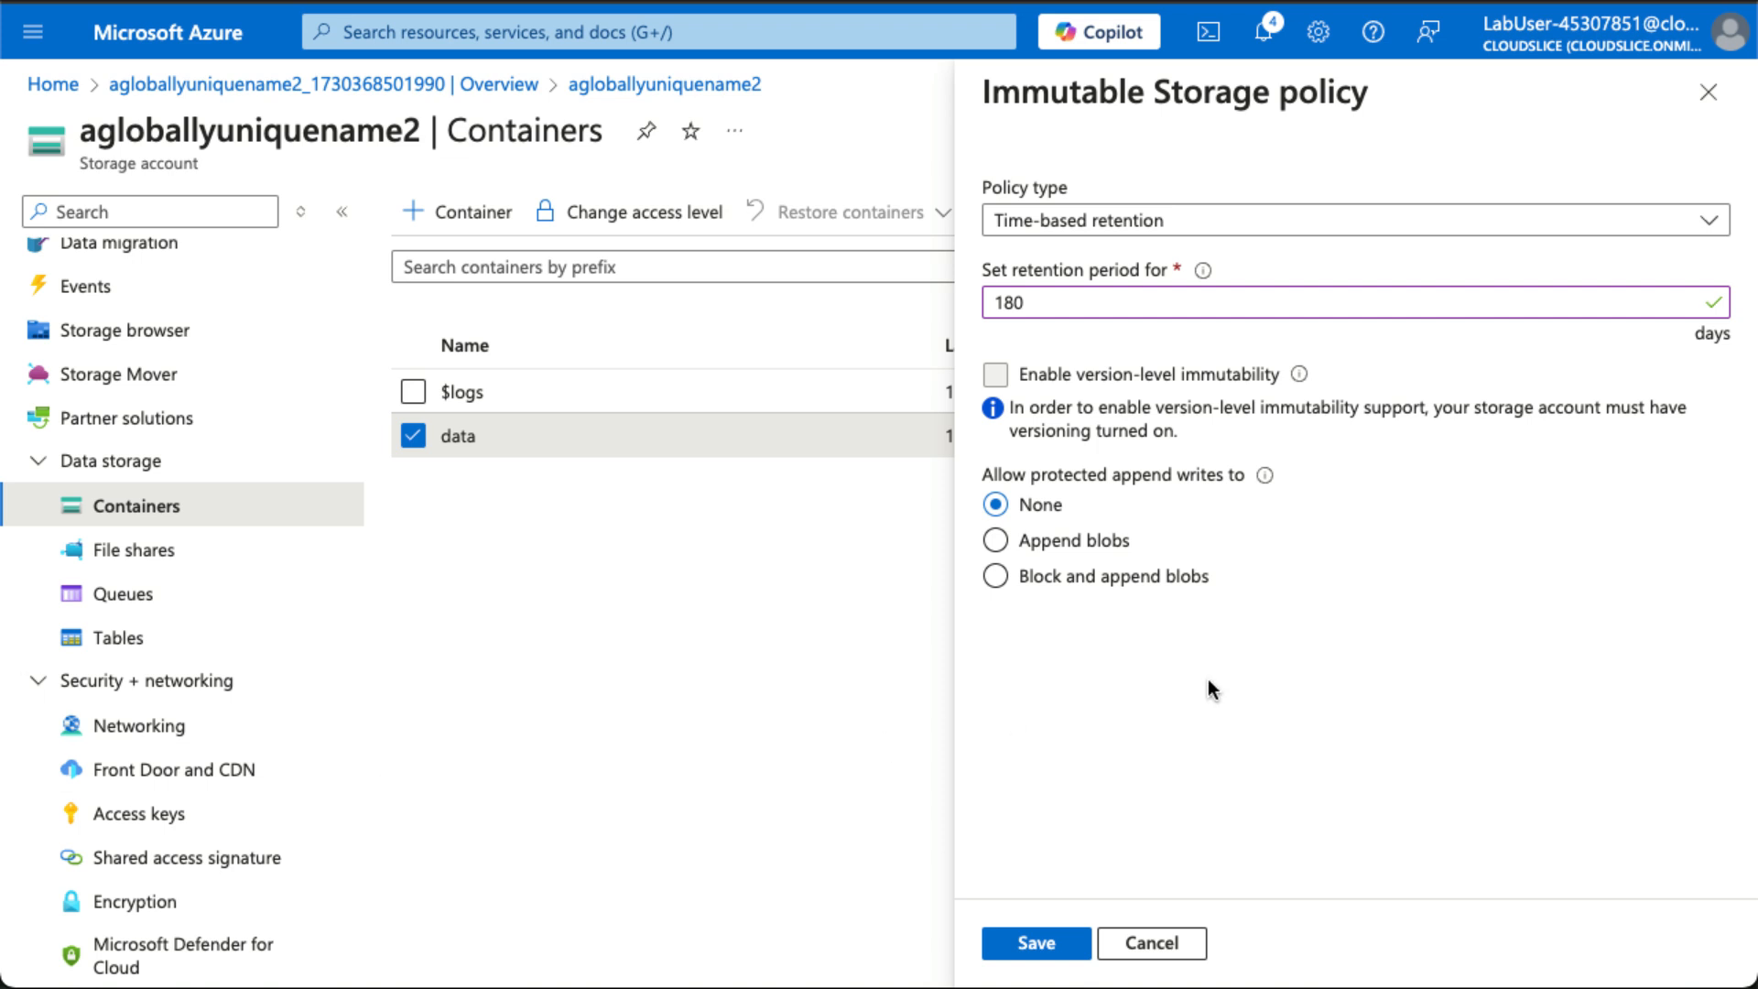
left_click(1062, 943)
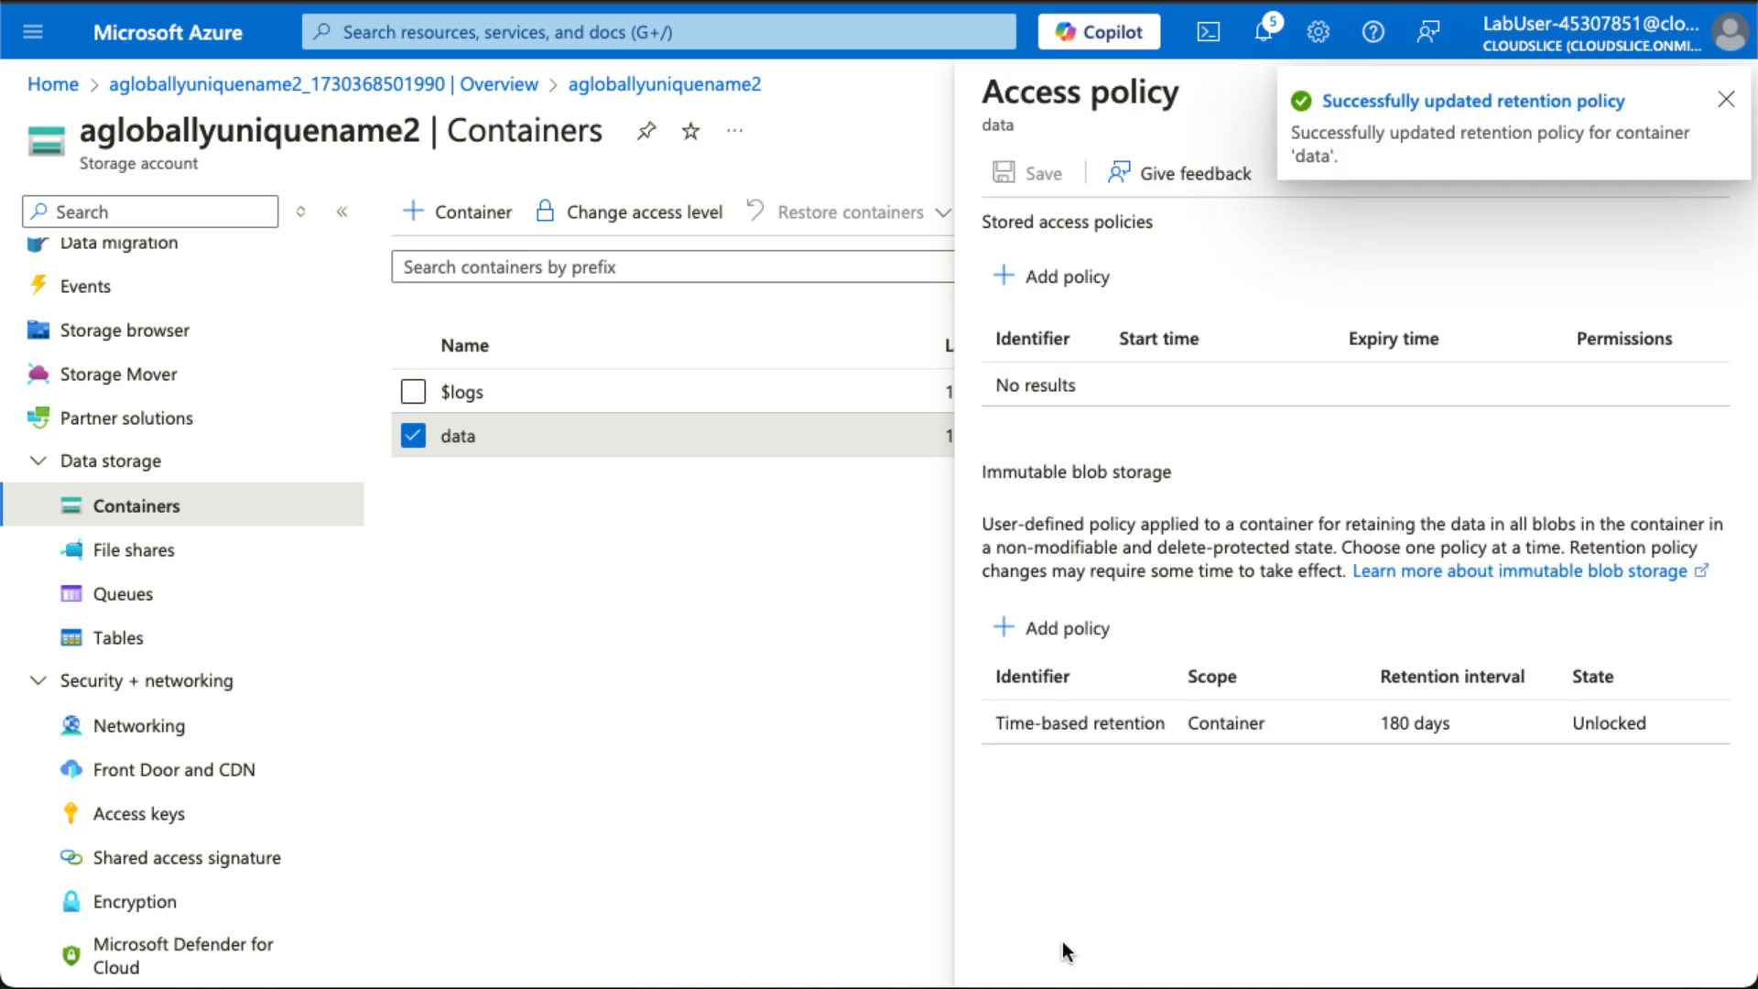
left_click(1725, 111)
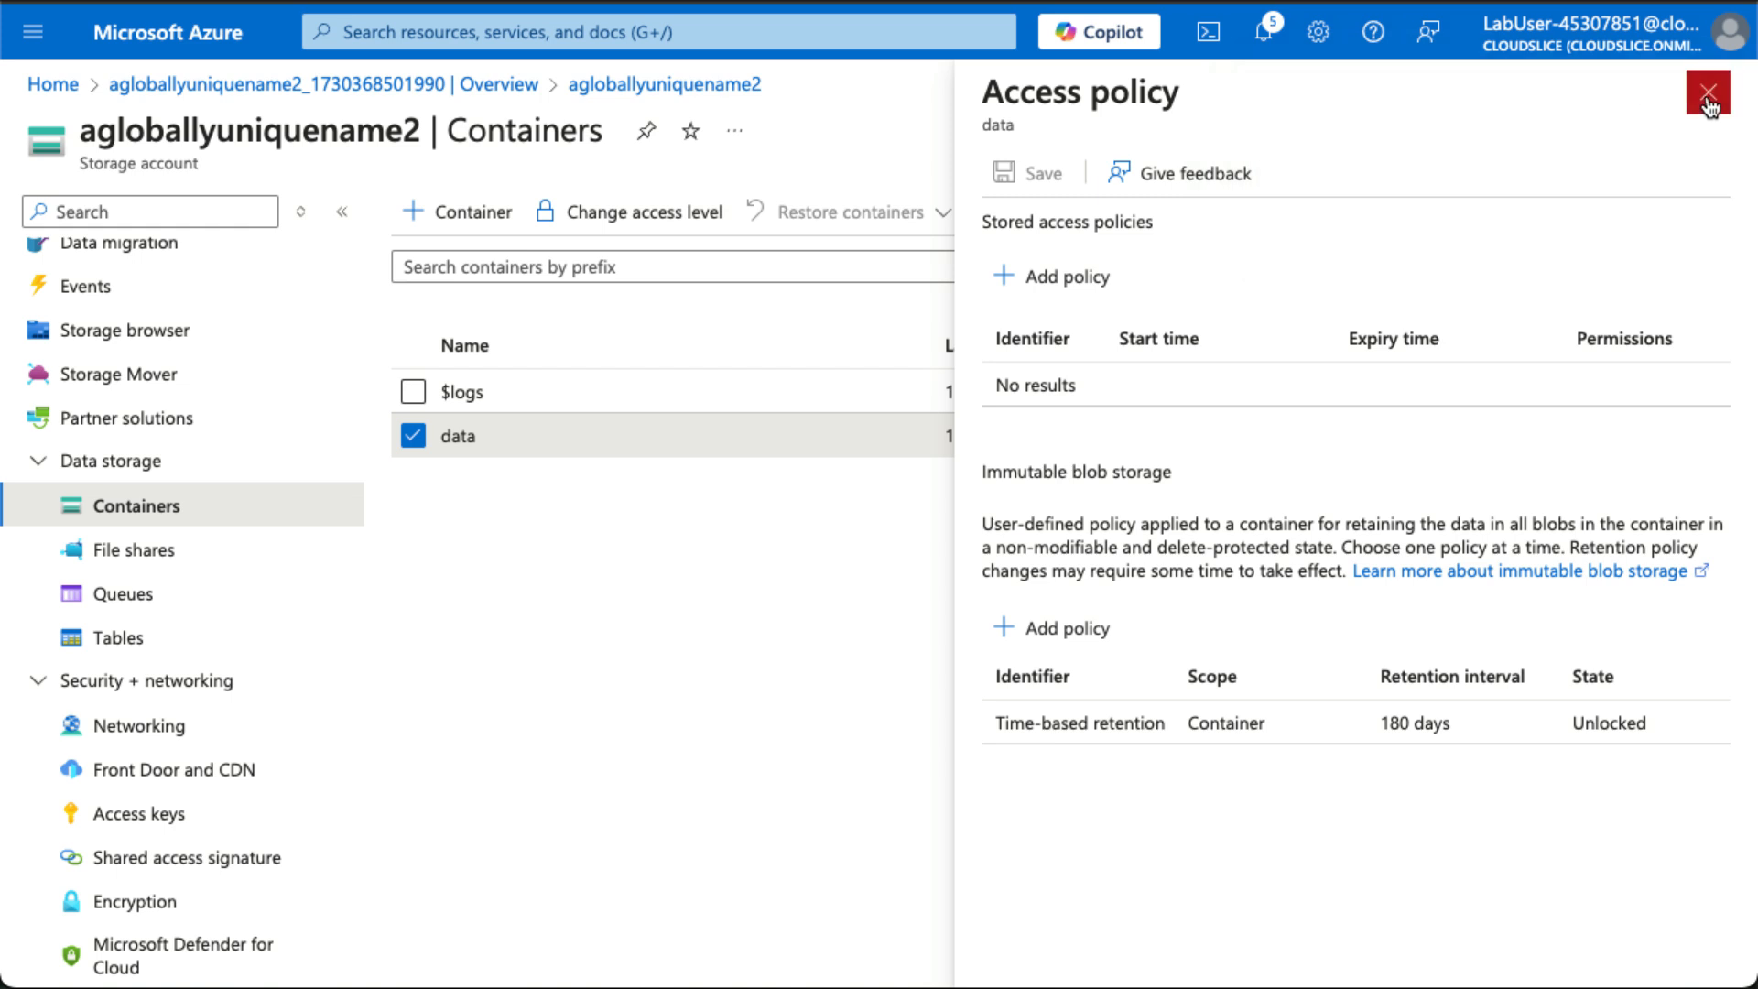
left_click(1708, 96)
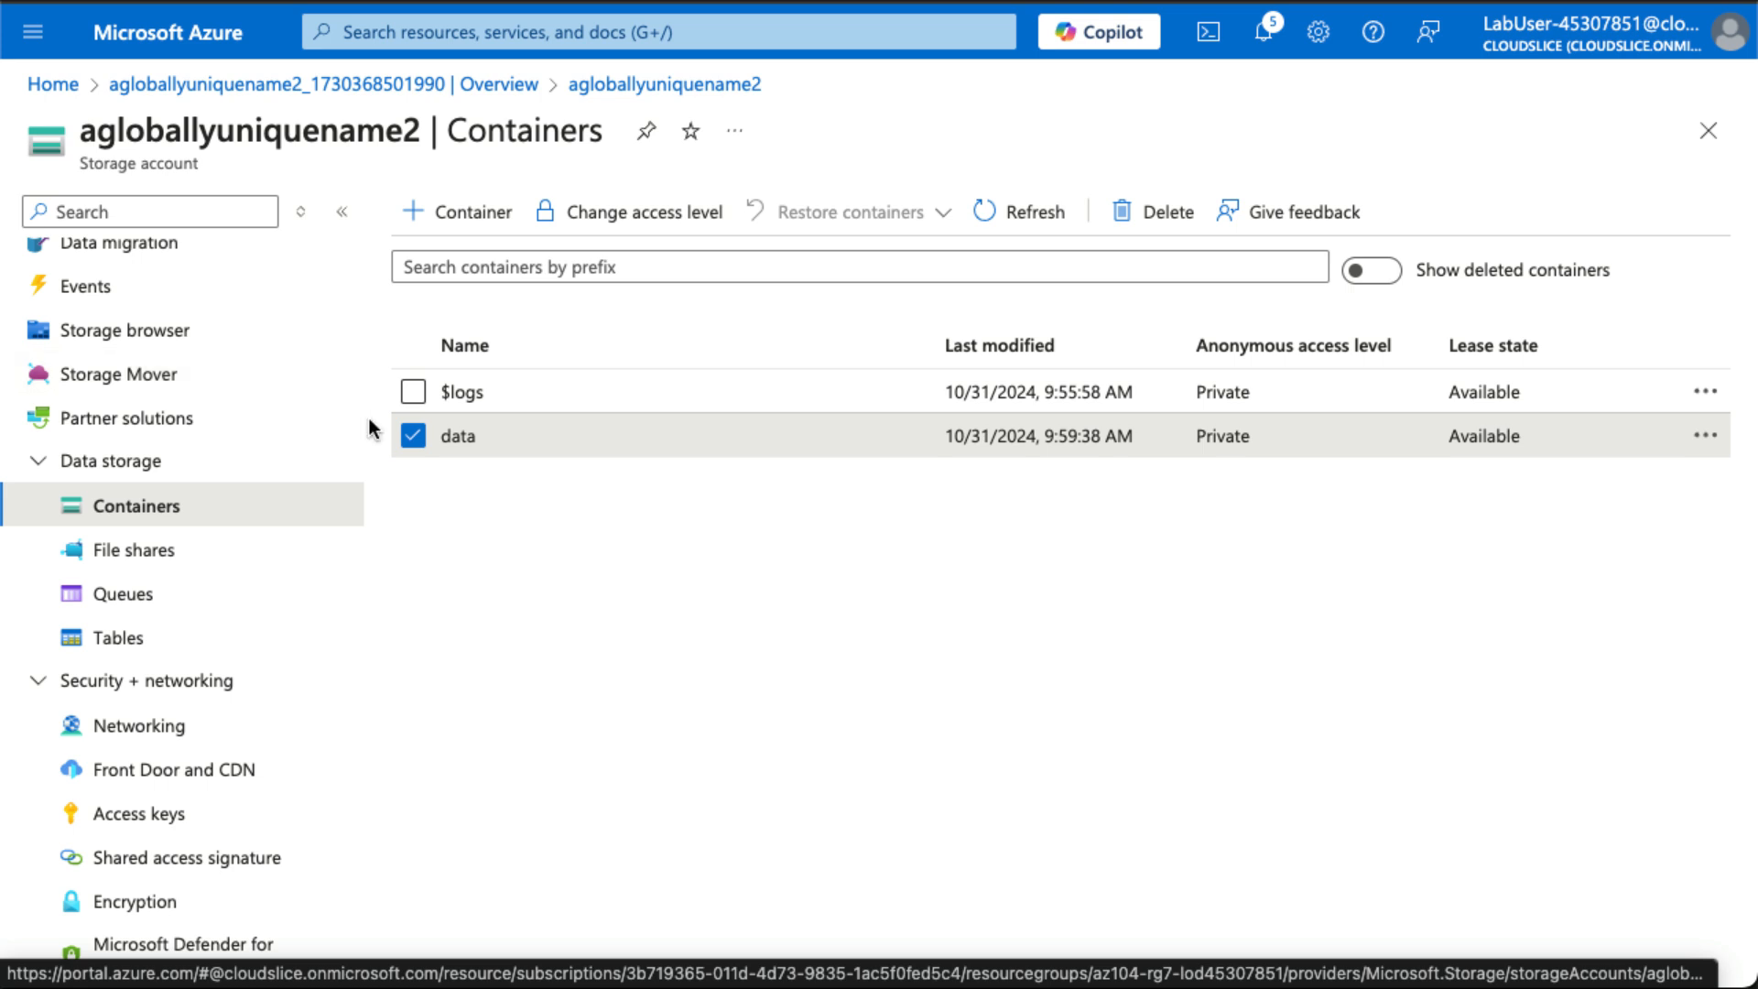
Step: Open the data container and start a blob upload
left_click(455, 437)
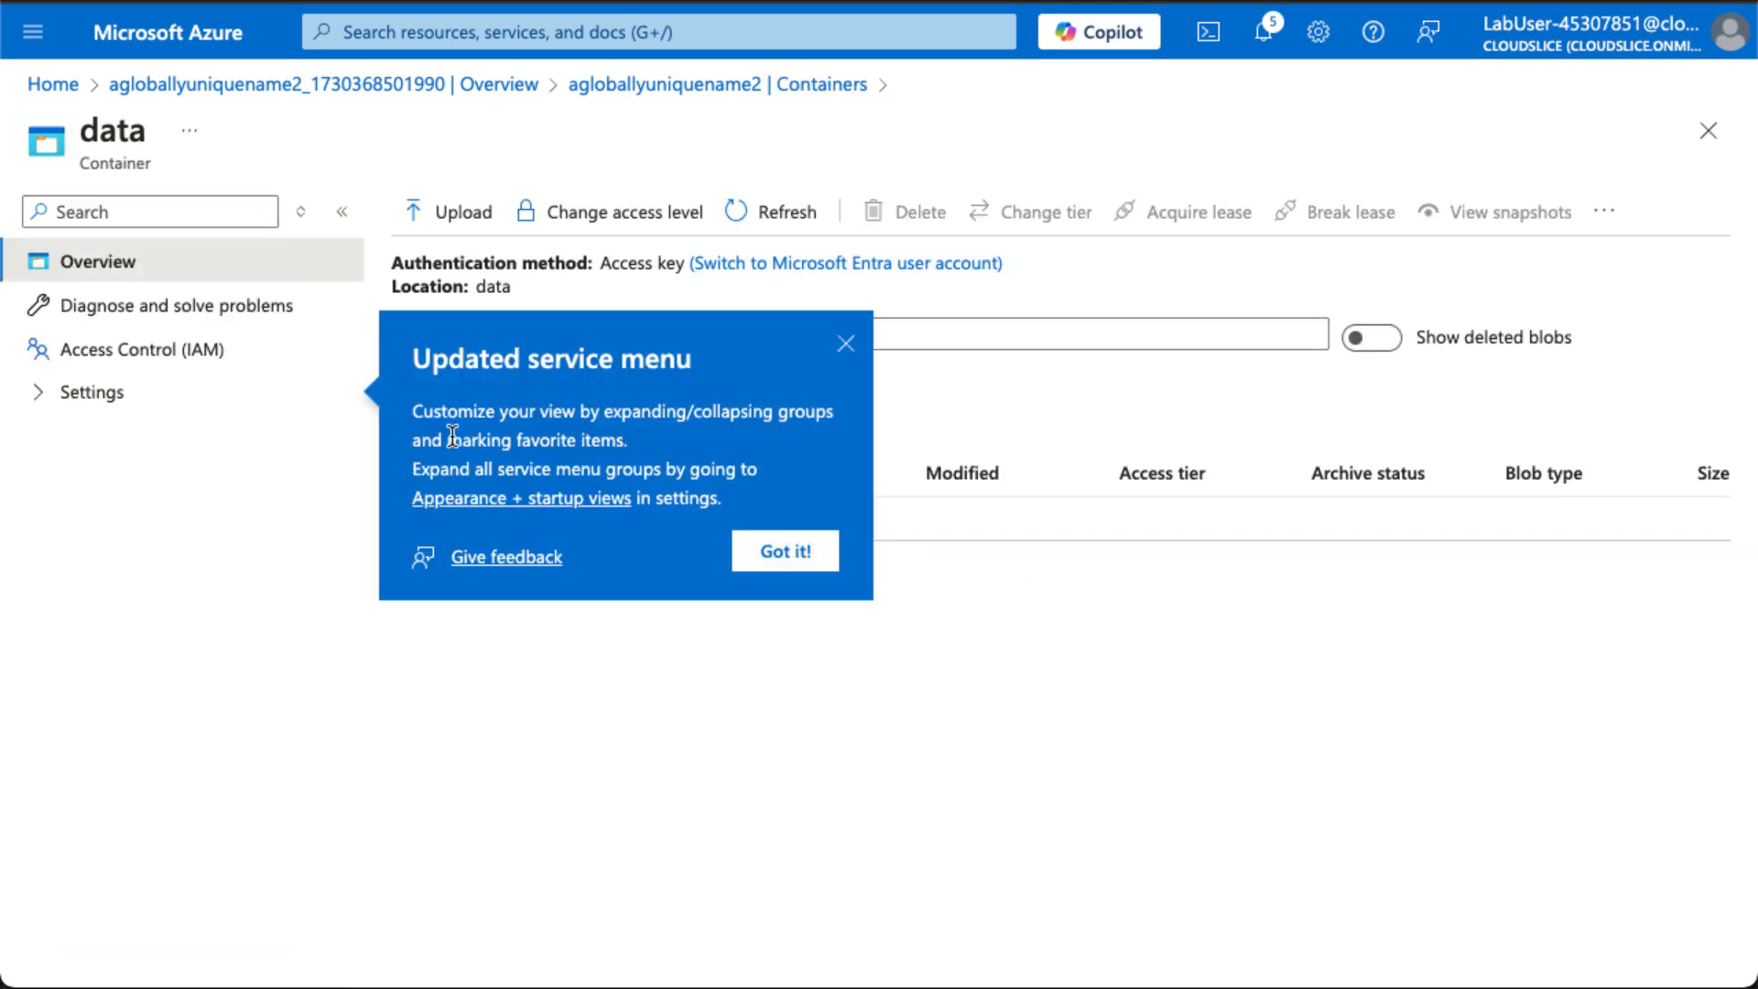
left_click(841, 345)
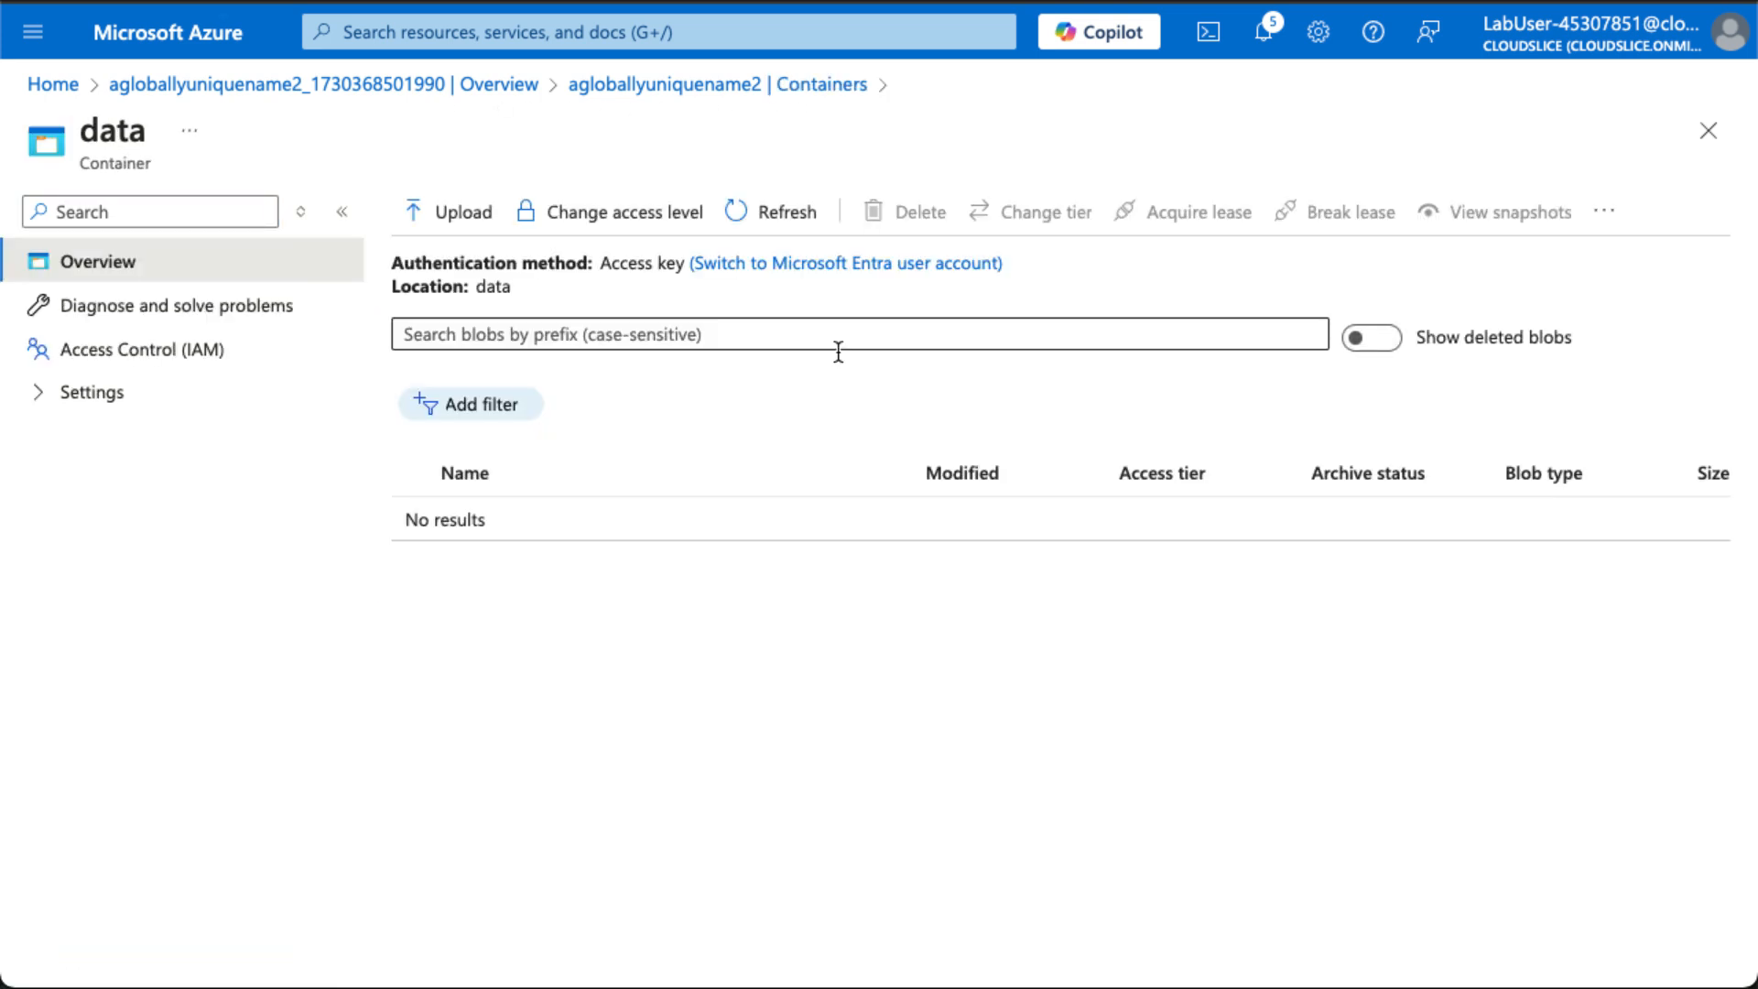
left_click(455, 216)
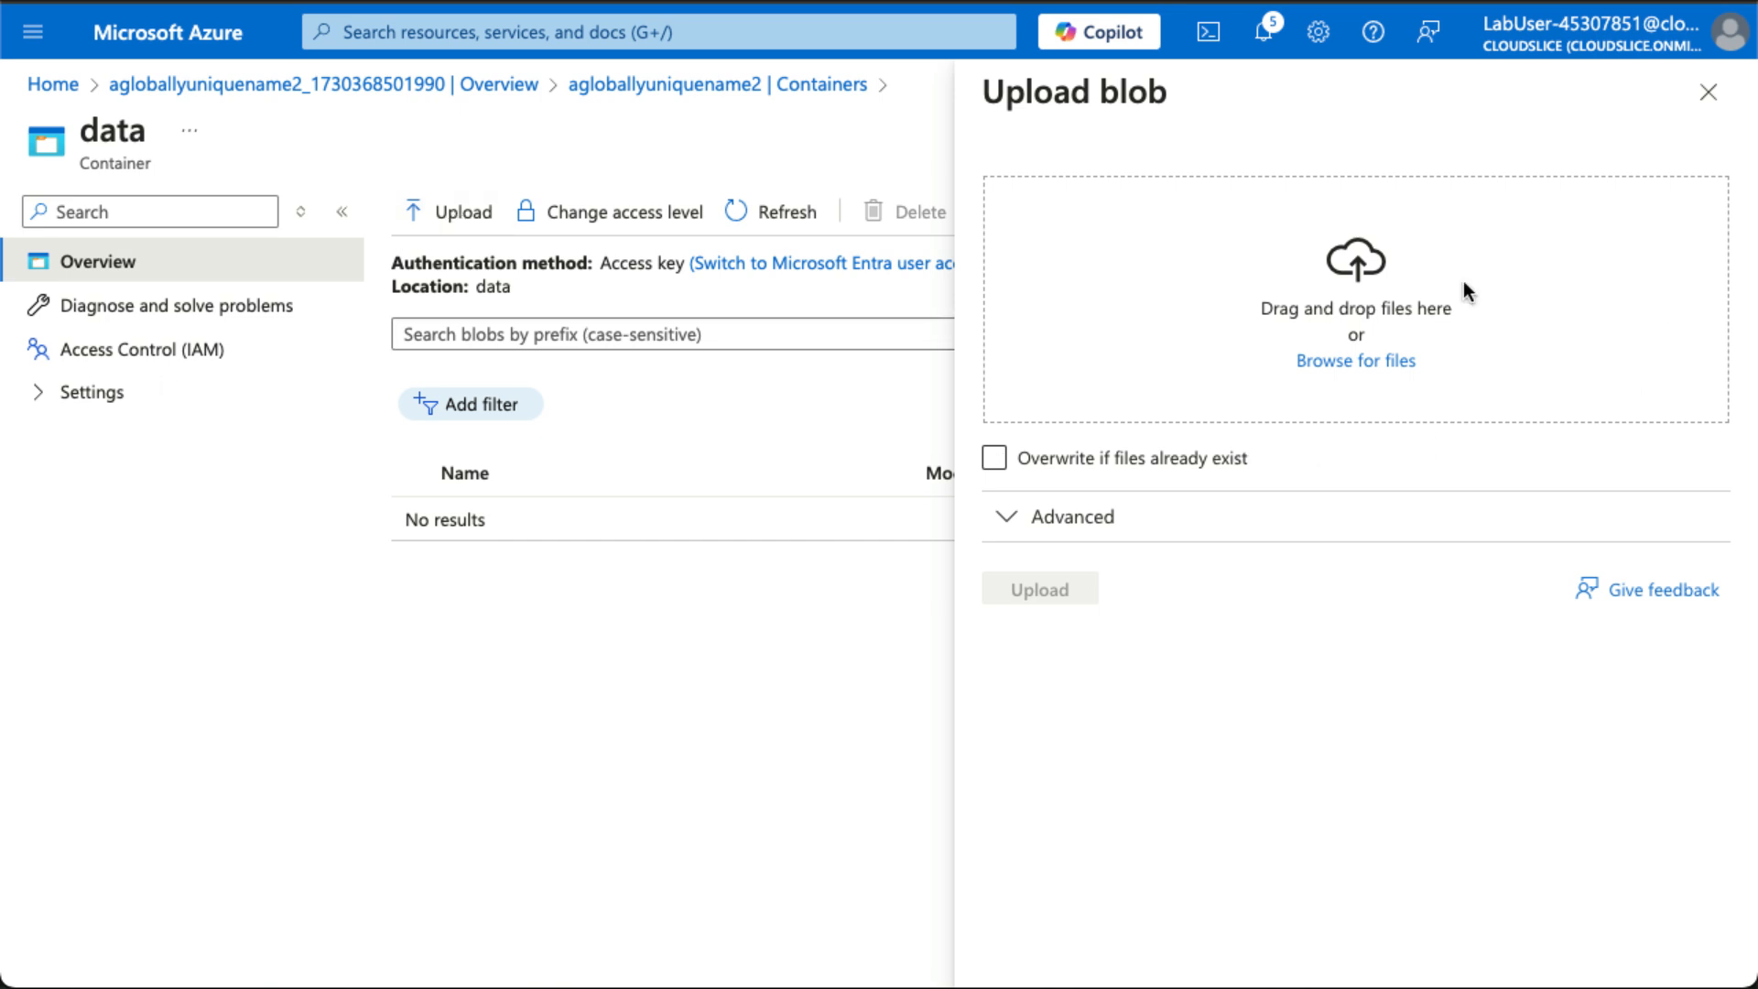
Step: Examine the advanced upload options, including blob type, block size, the available access tiers, encryption scope and retention policy
left_click(1005, 531)
scroll(1323, 691, "down", 2)
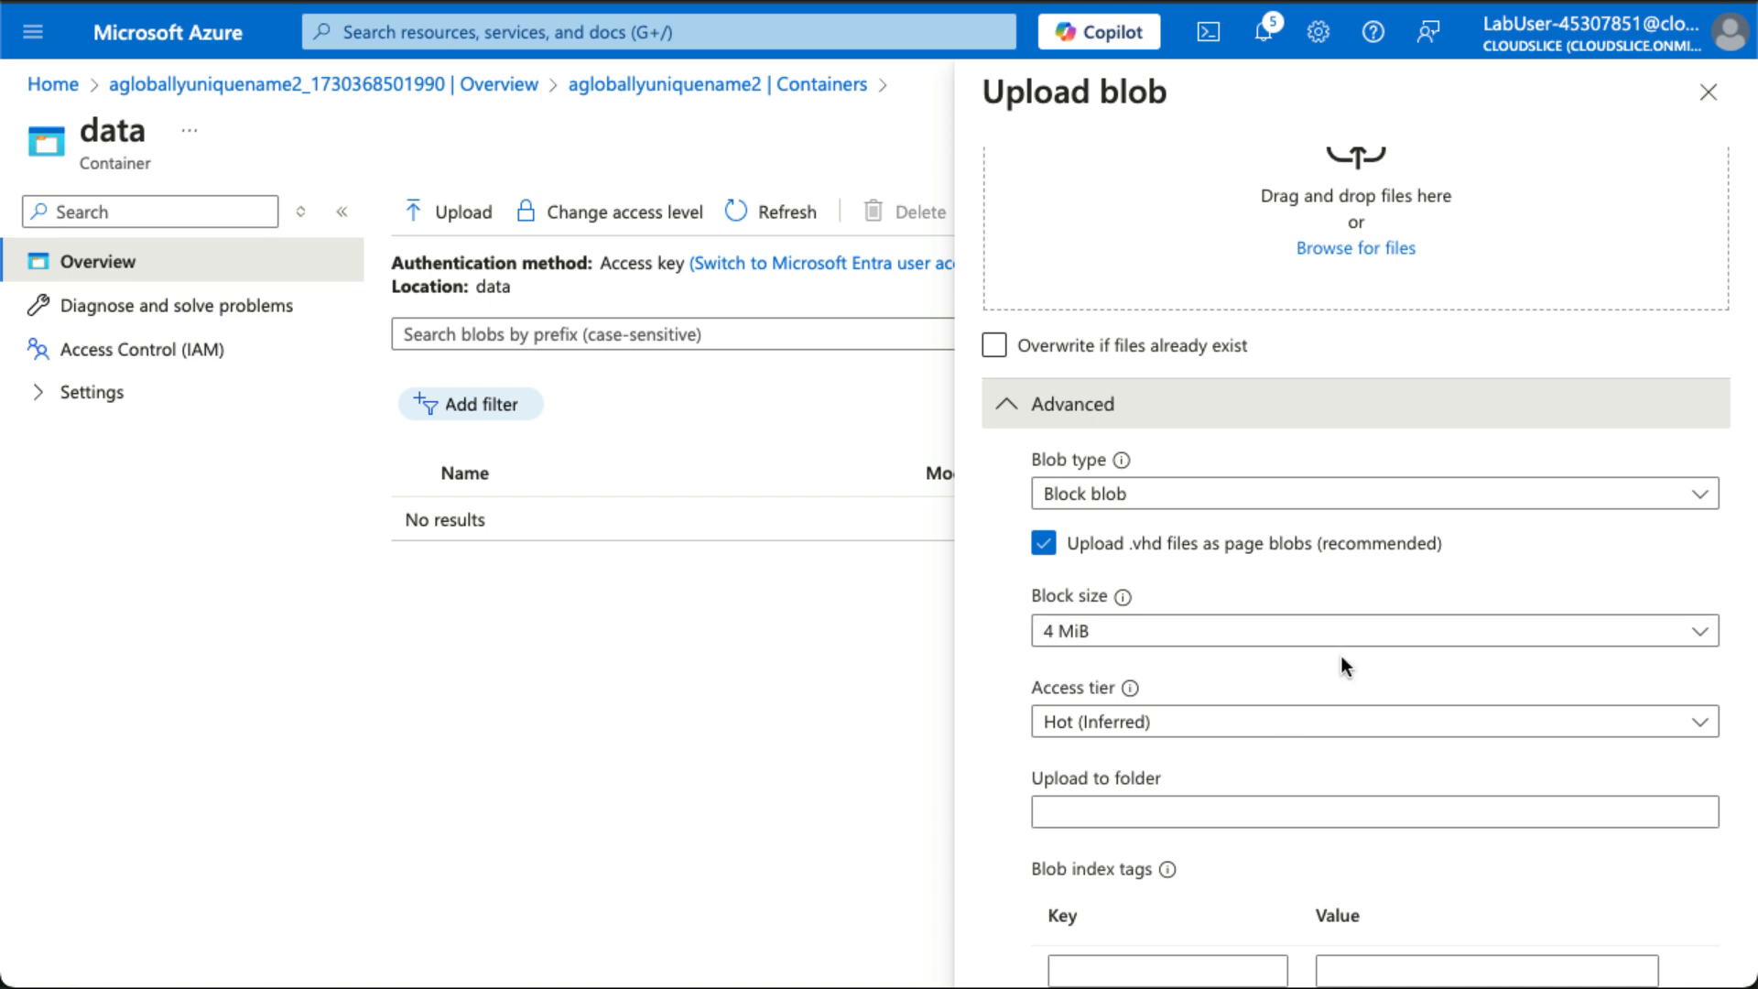
scroll(1343, 656, "down", 2)
scroll(1343, 656, "down", 1)
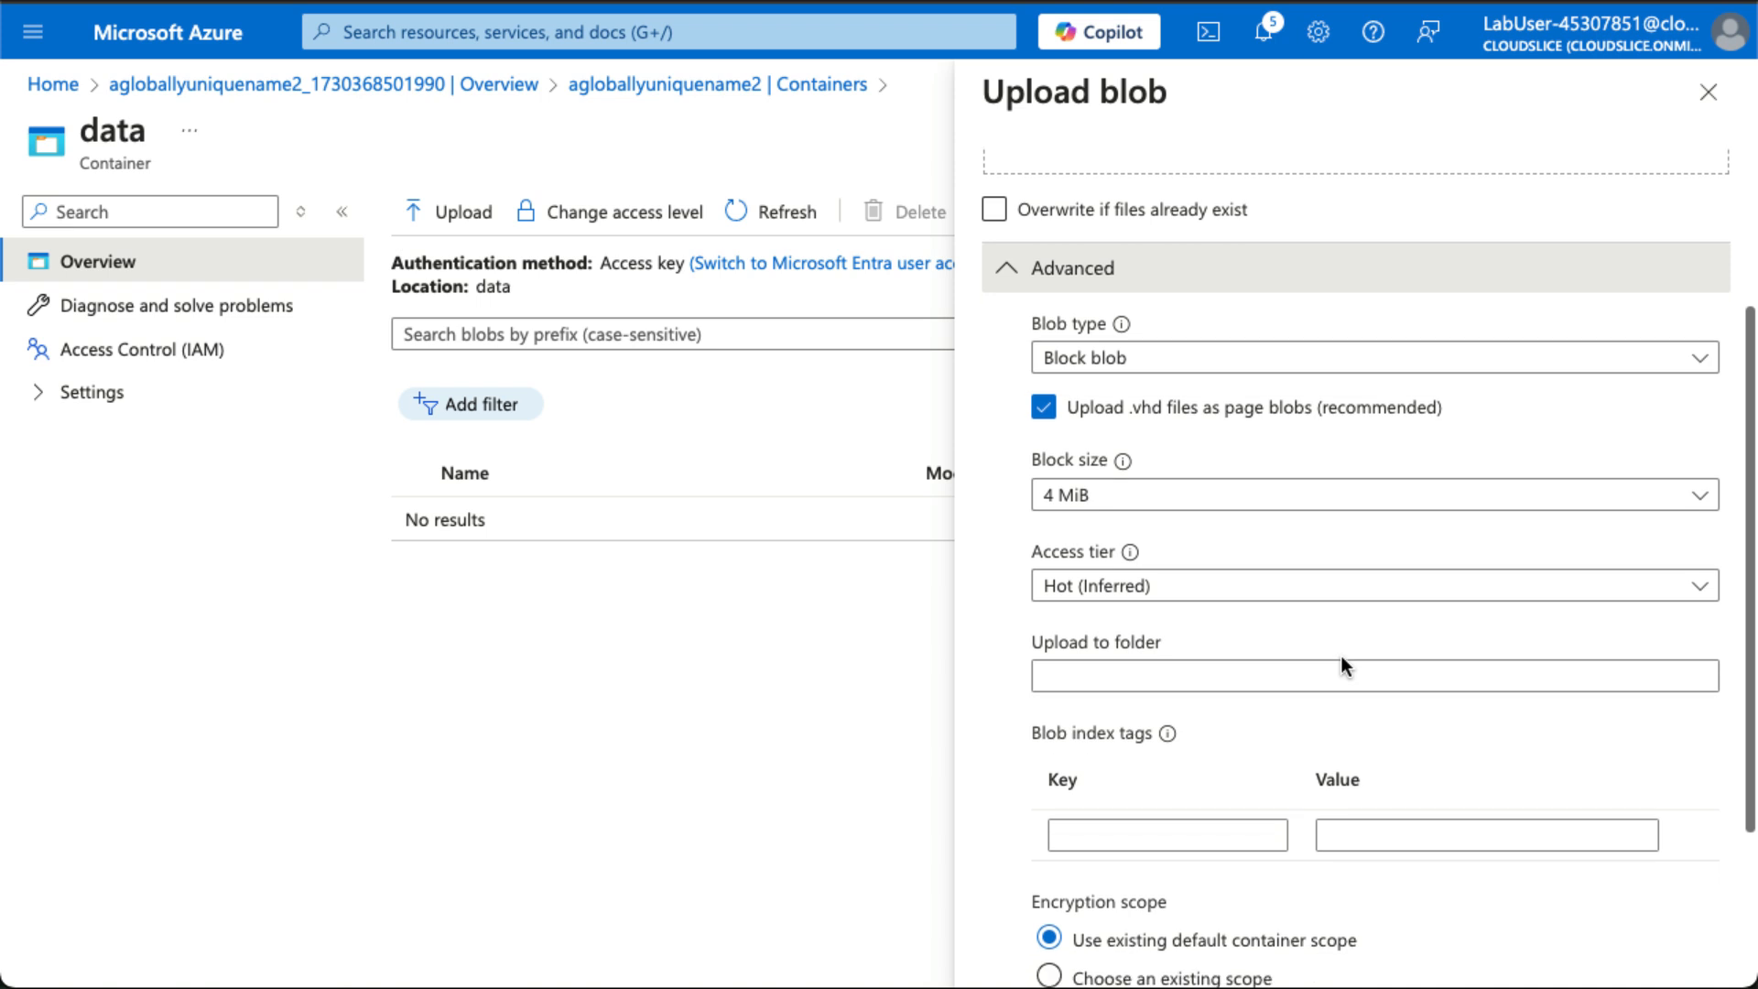
left_click(1700, 591)
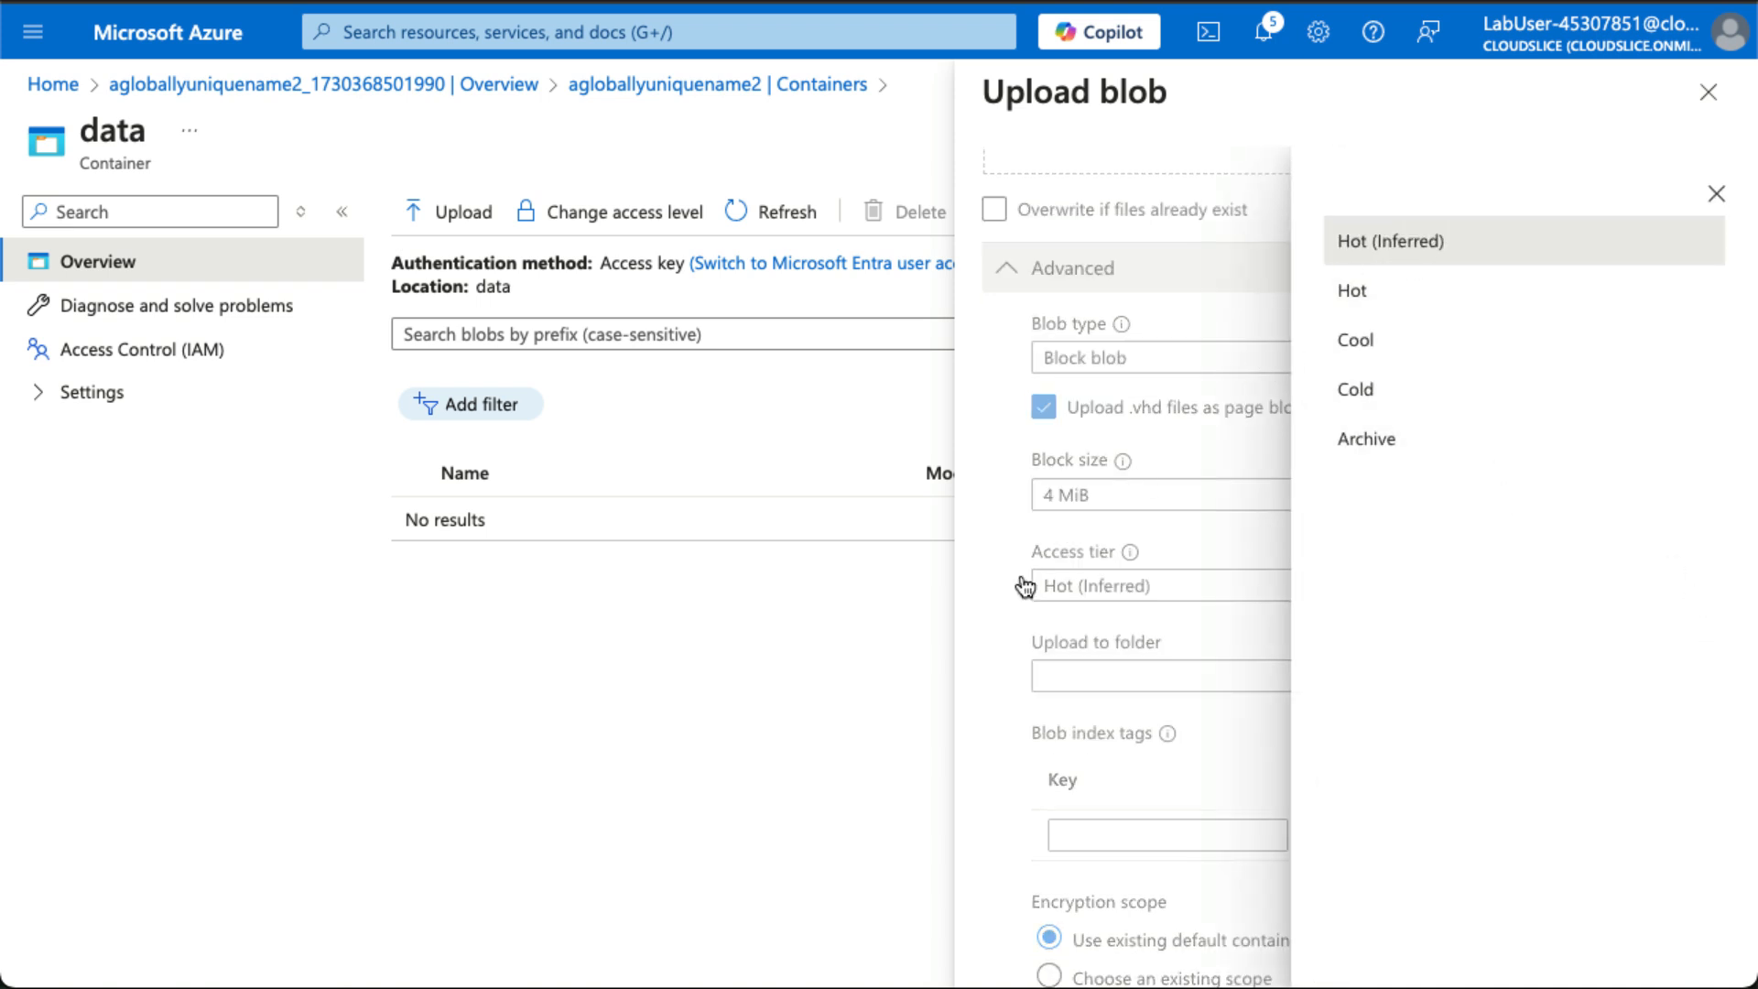
left_click(1131, 597)
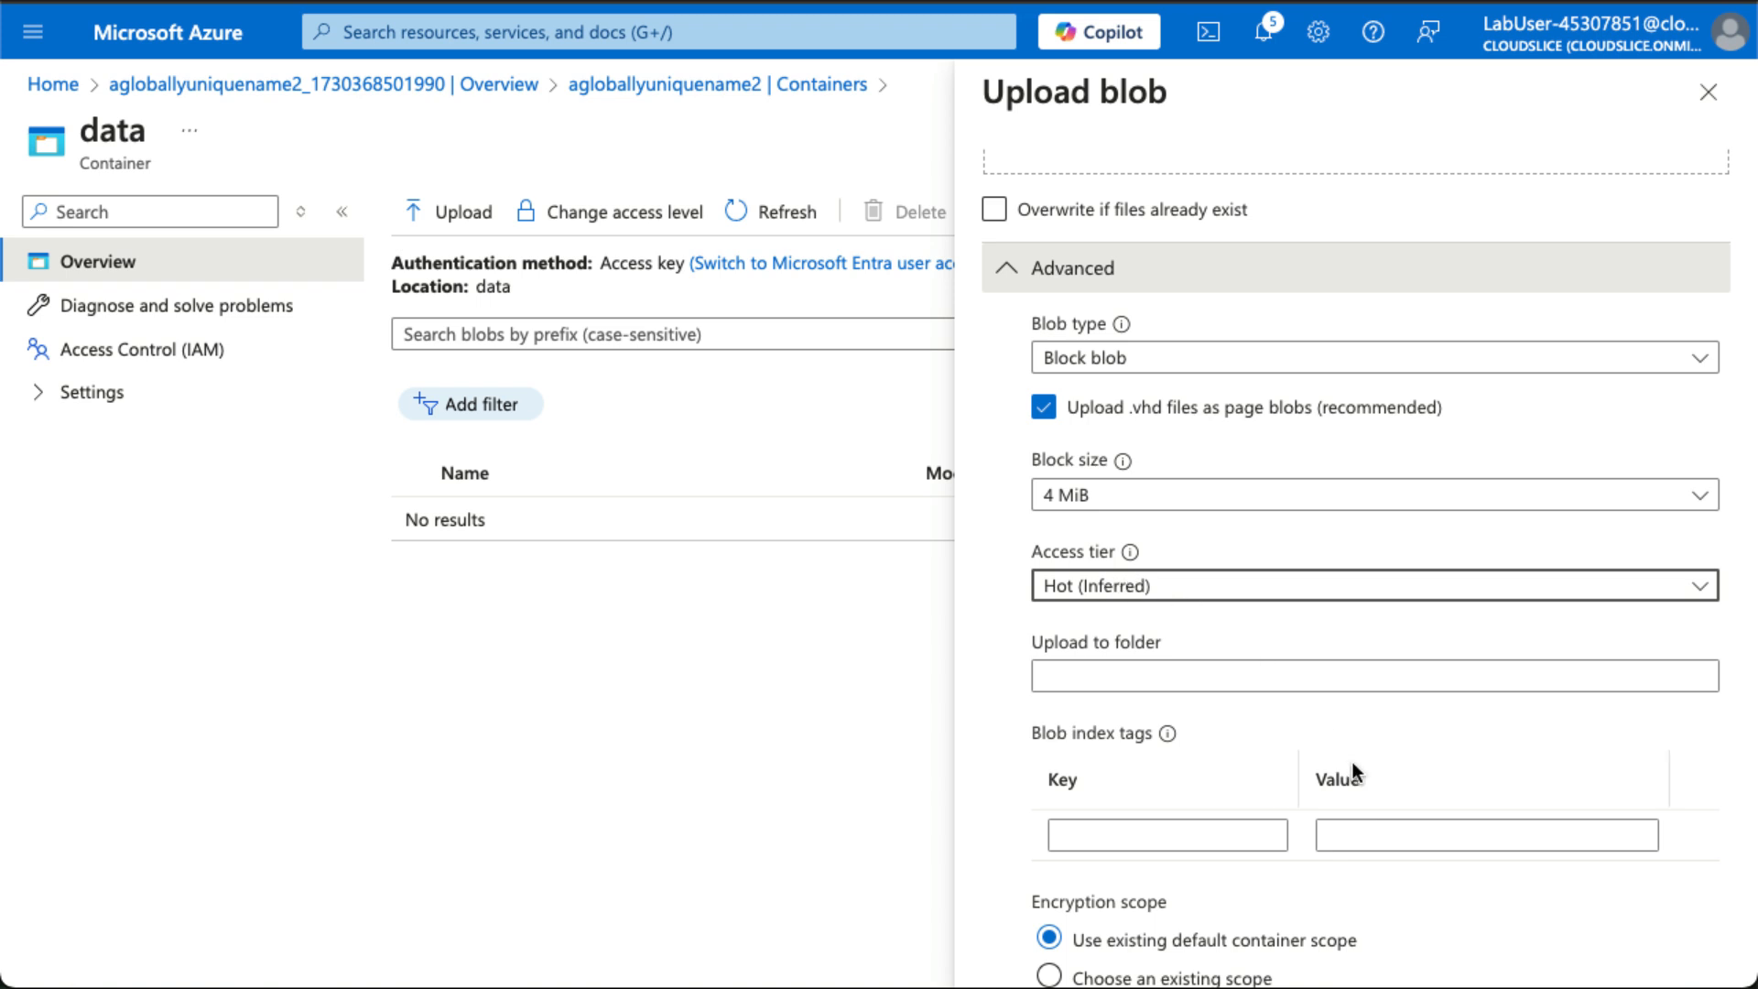
scroll(1359, 772, "down", 1)
scroll(1359, 772, "down", 1)
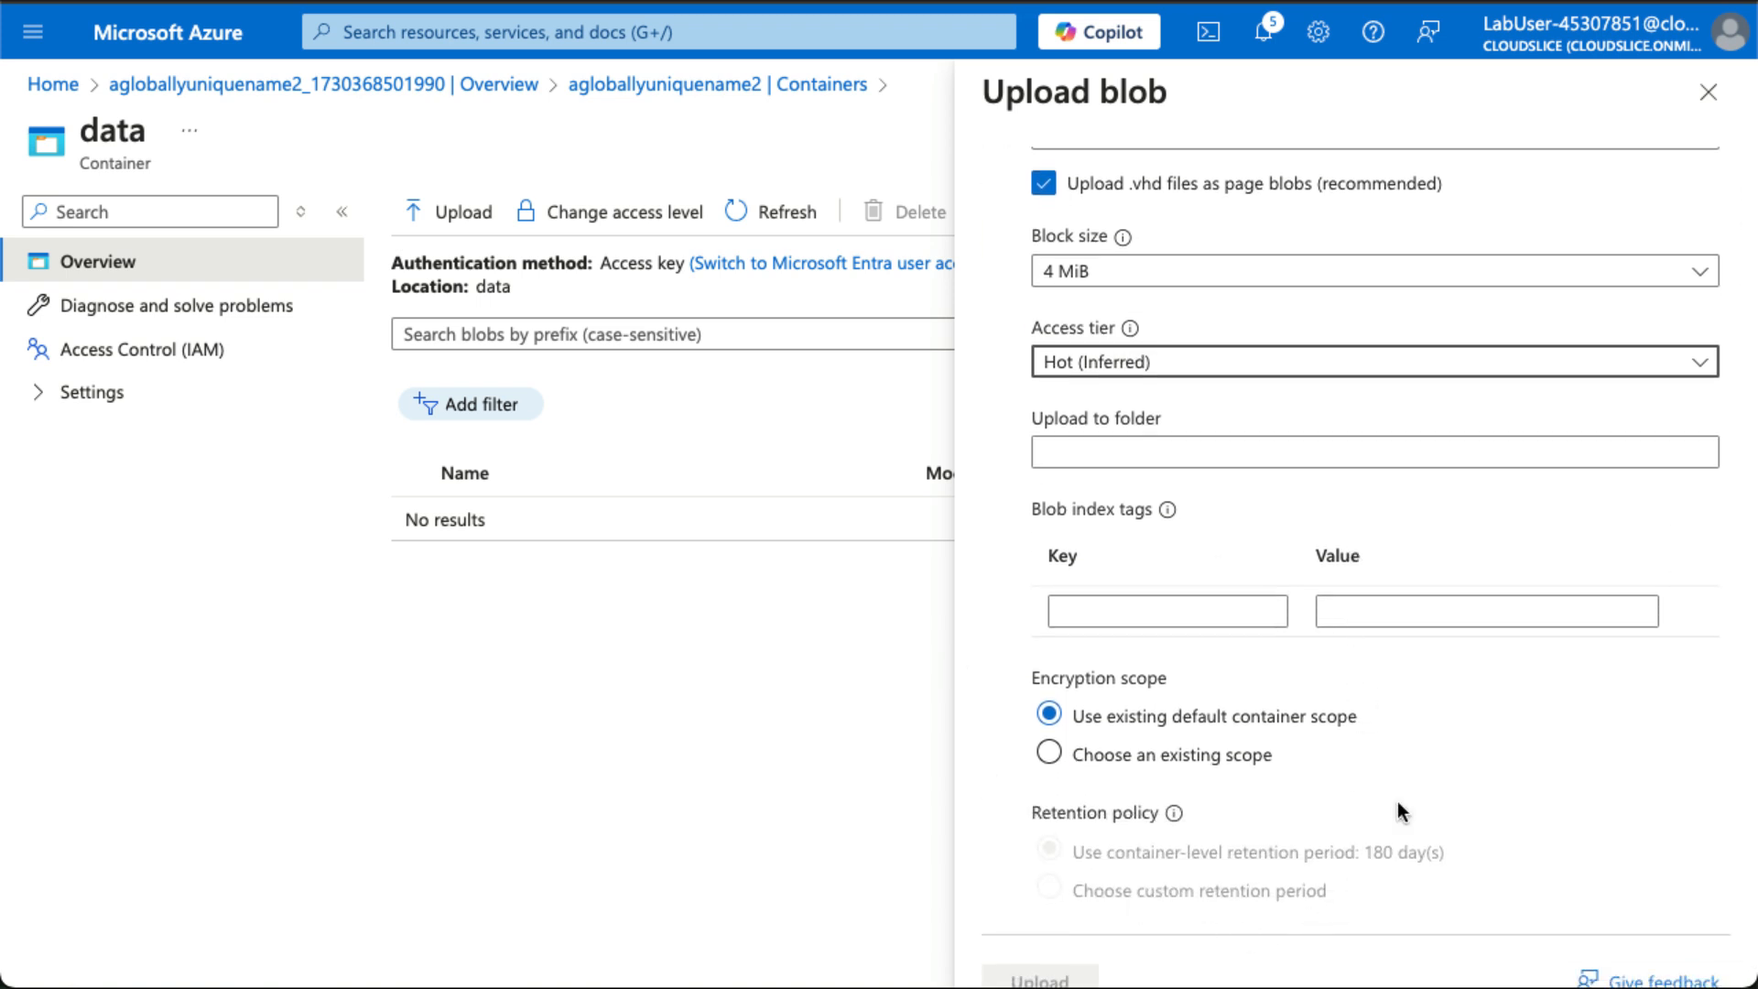
scroll(1456, 774, "down", 1)
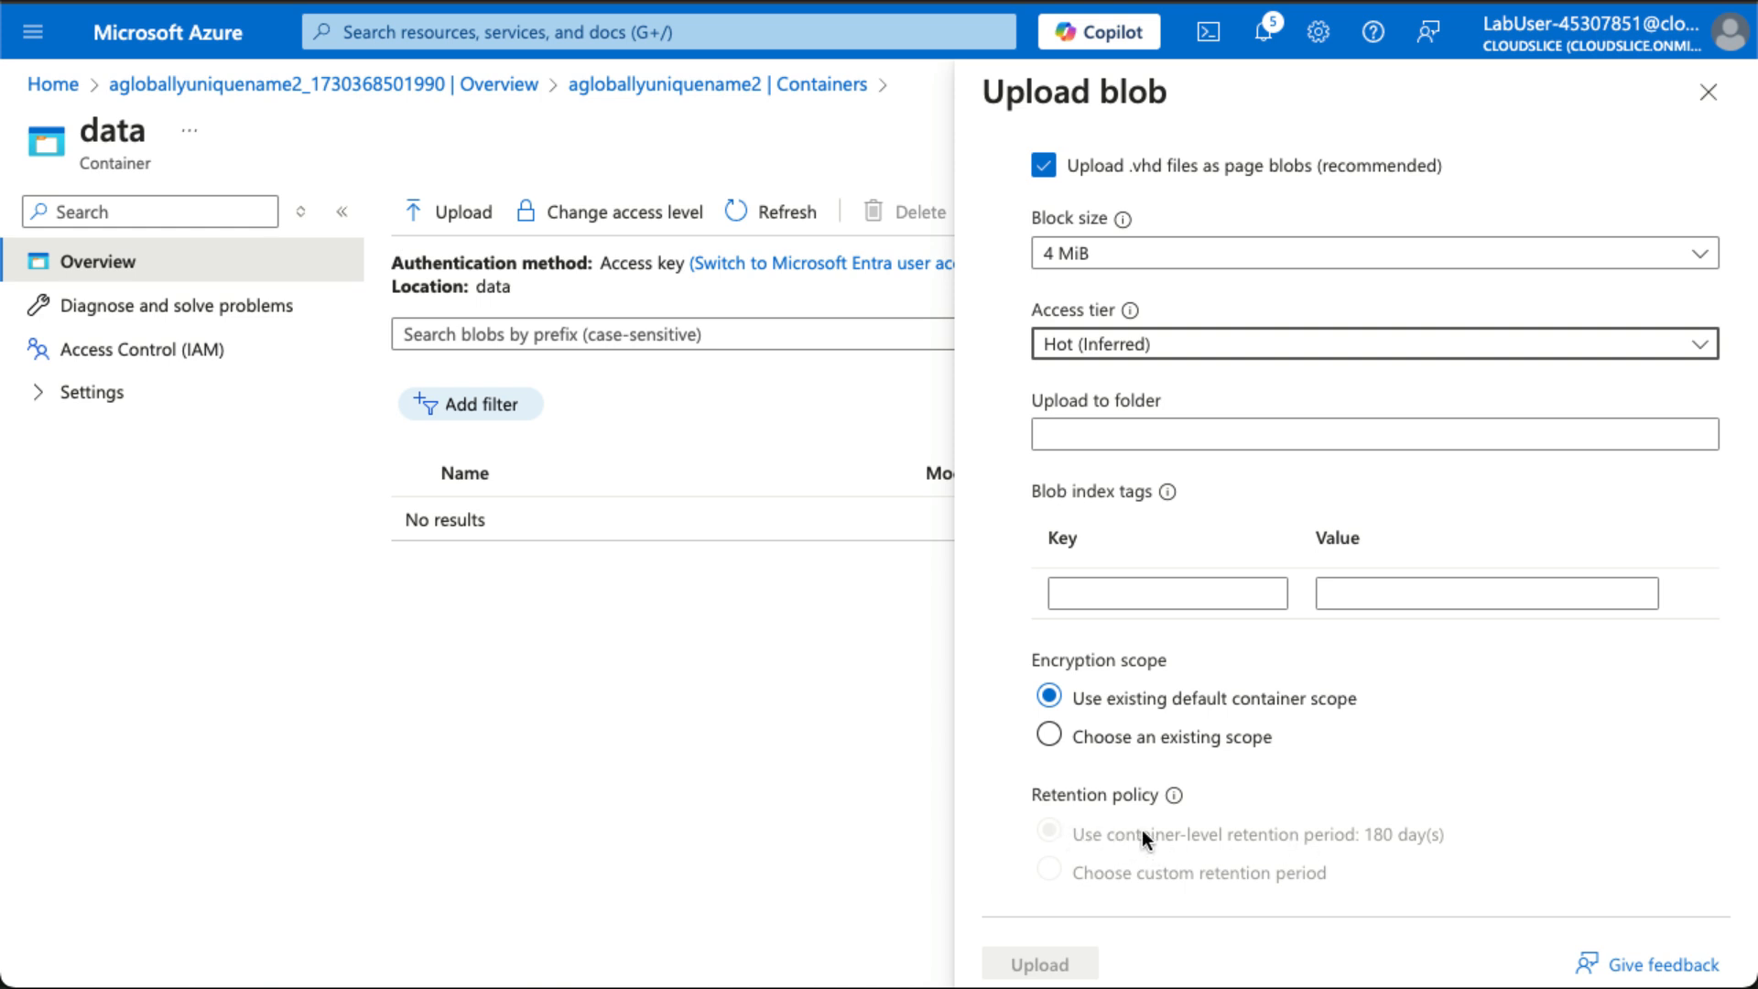
Step: Upload the local file az104-lab07-architecture-diagram.png to the data container with the default upload options
scroll(1415, 820, "up", 5)
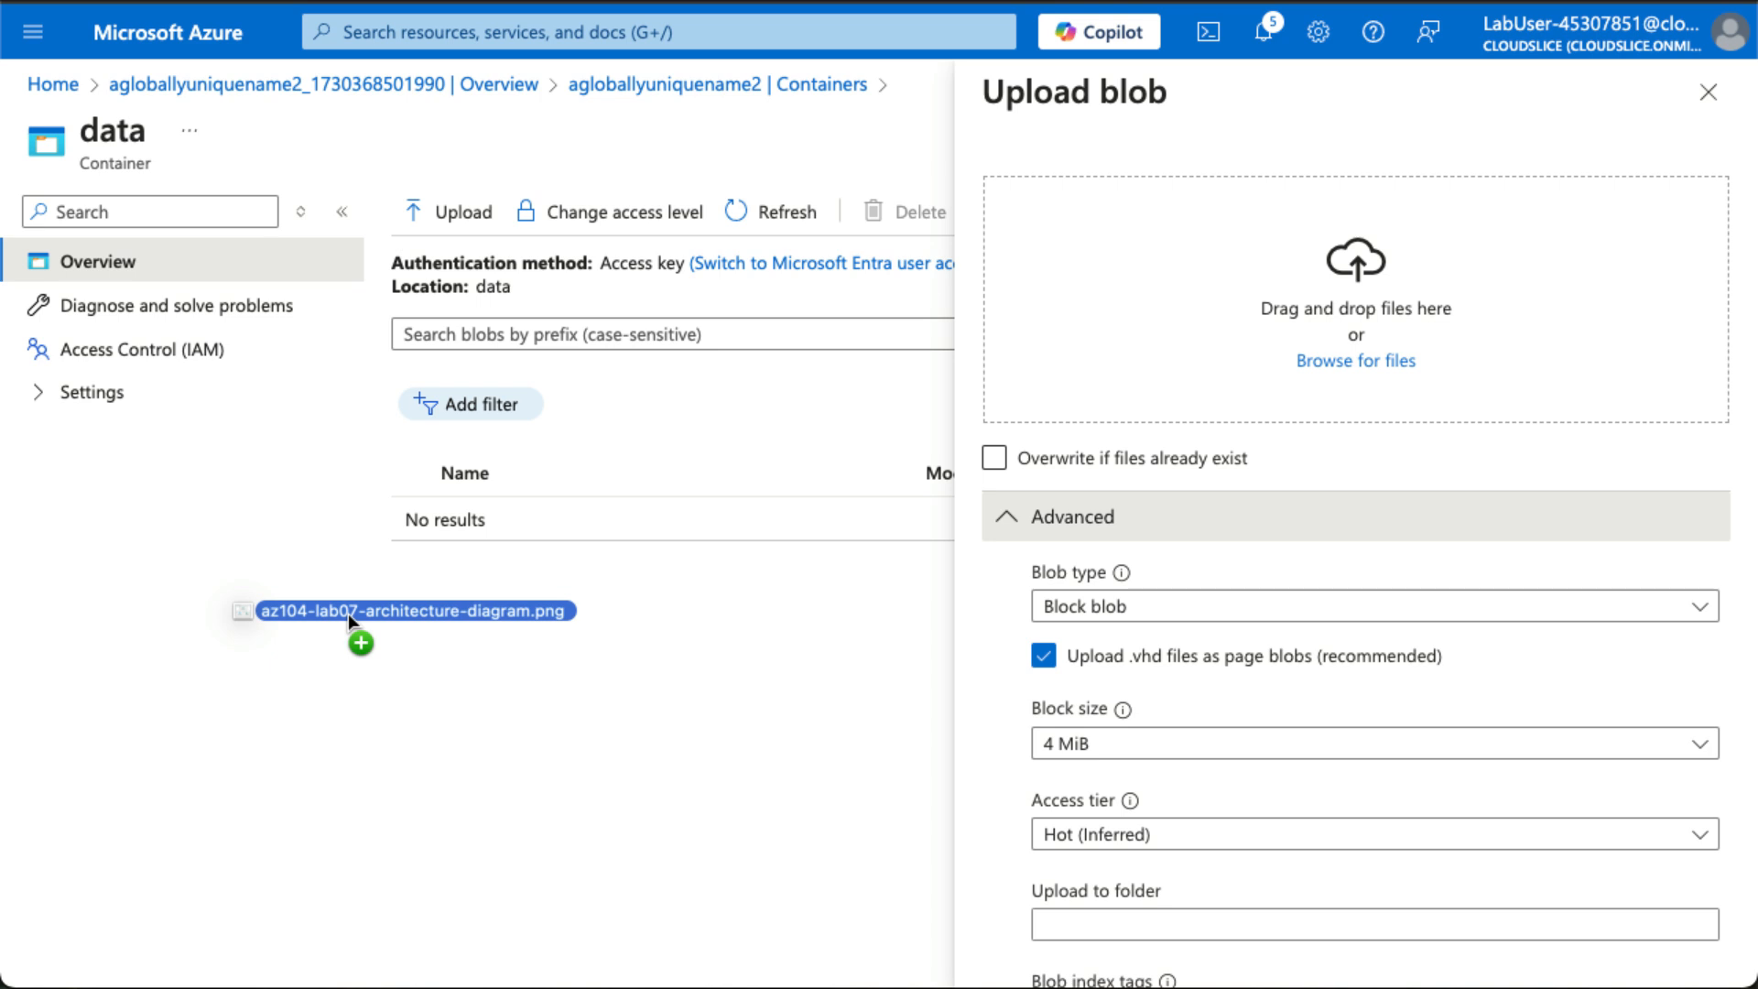
left_click_drag(352, 618, 1336, 321)
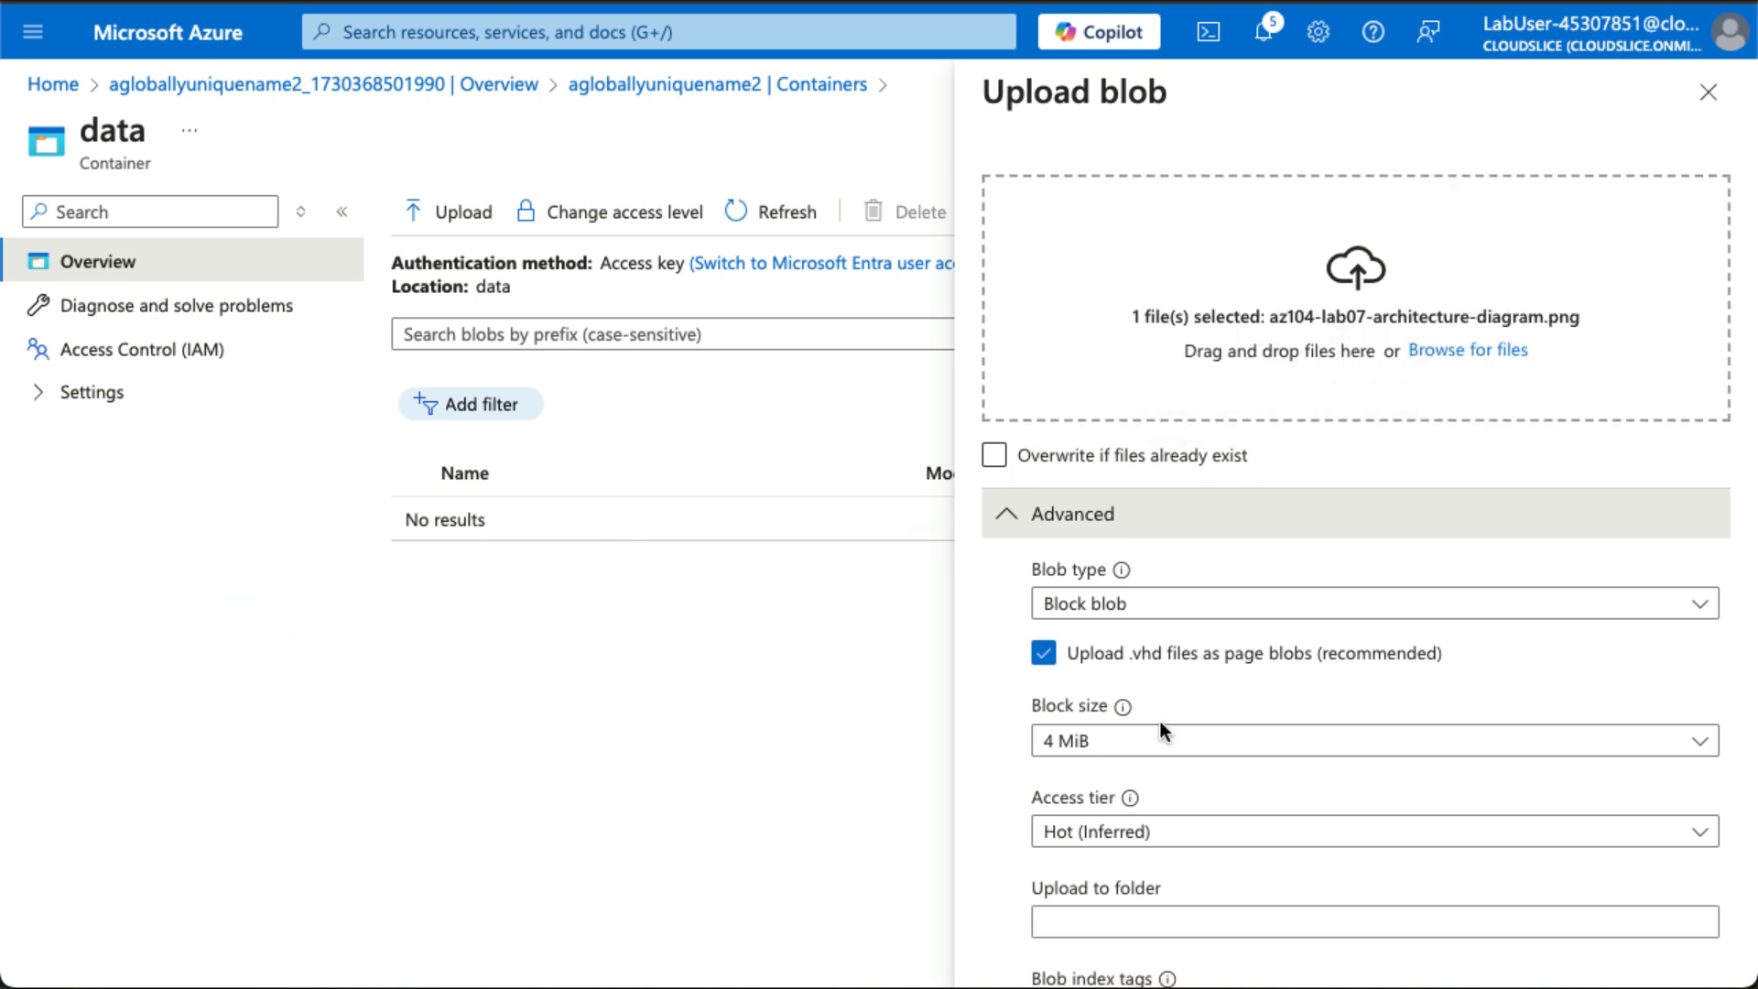
scroll(1162, 729, "down", 5)
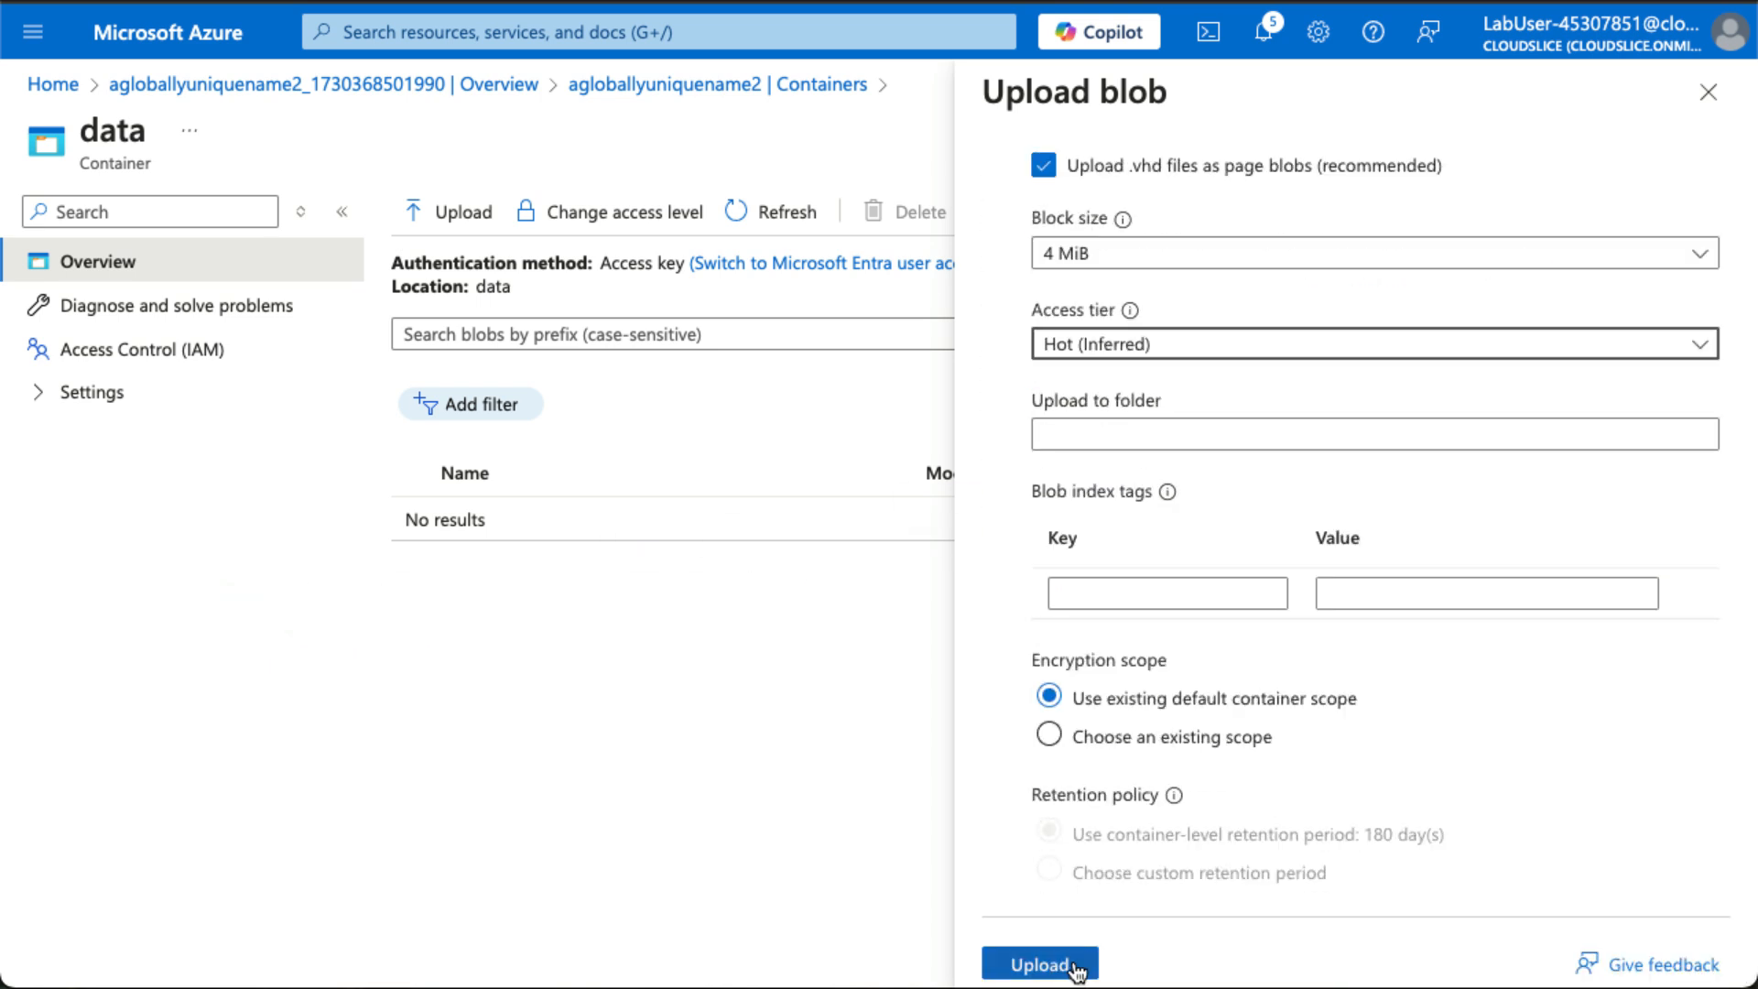
left_click(1040, 964)
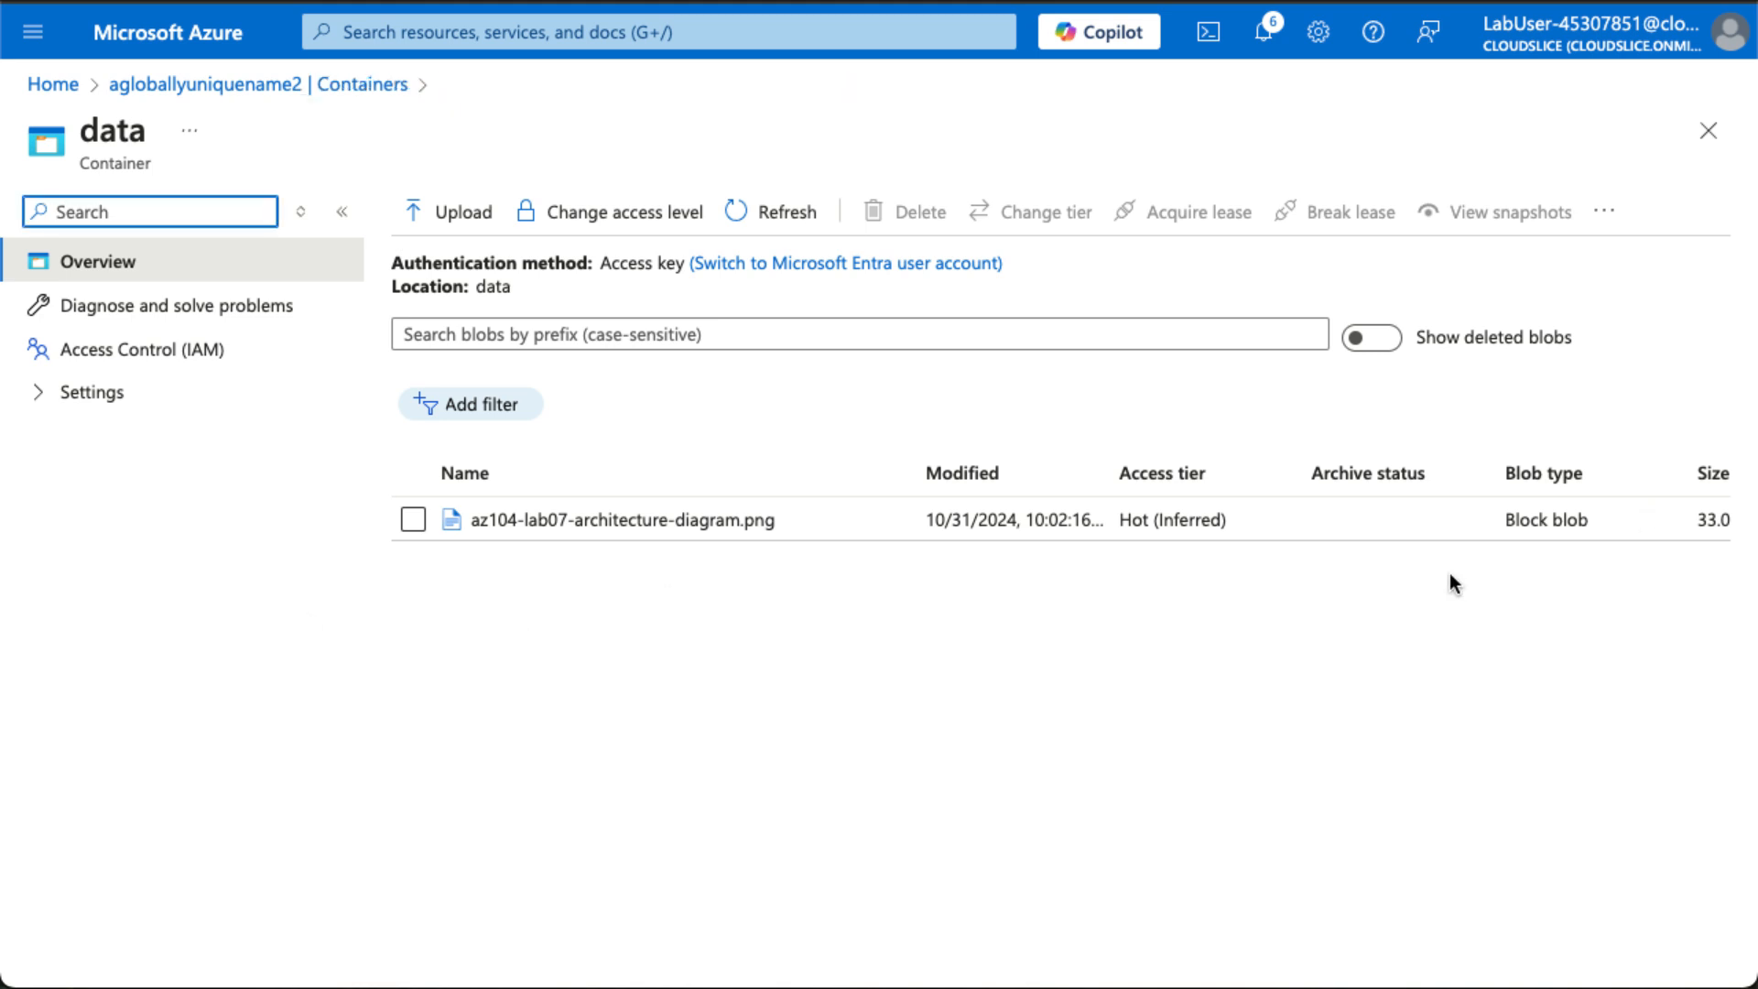
Step: Open the uploaded az104-lab07-architecture-diagram.png blob and examine its properties, extra actions and image preview
left_click(629, 519)
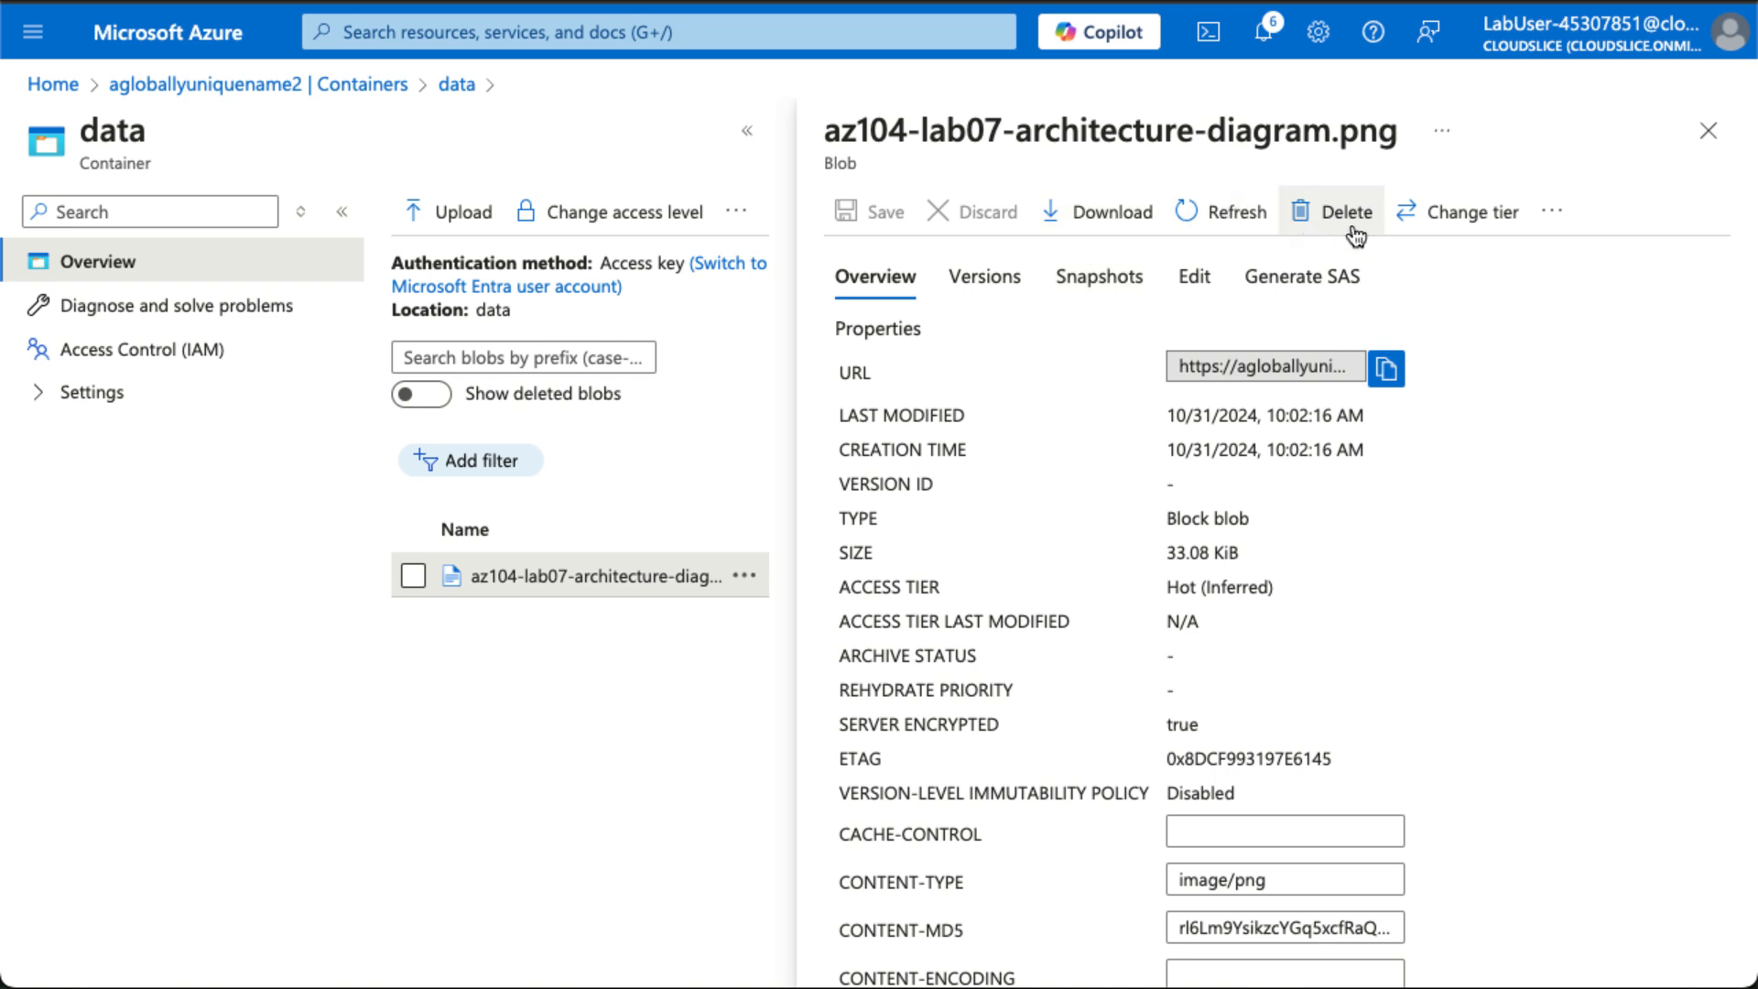
left_click(1551, 216)
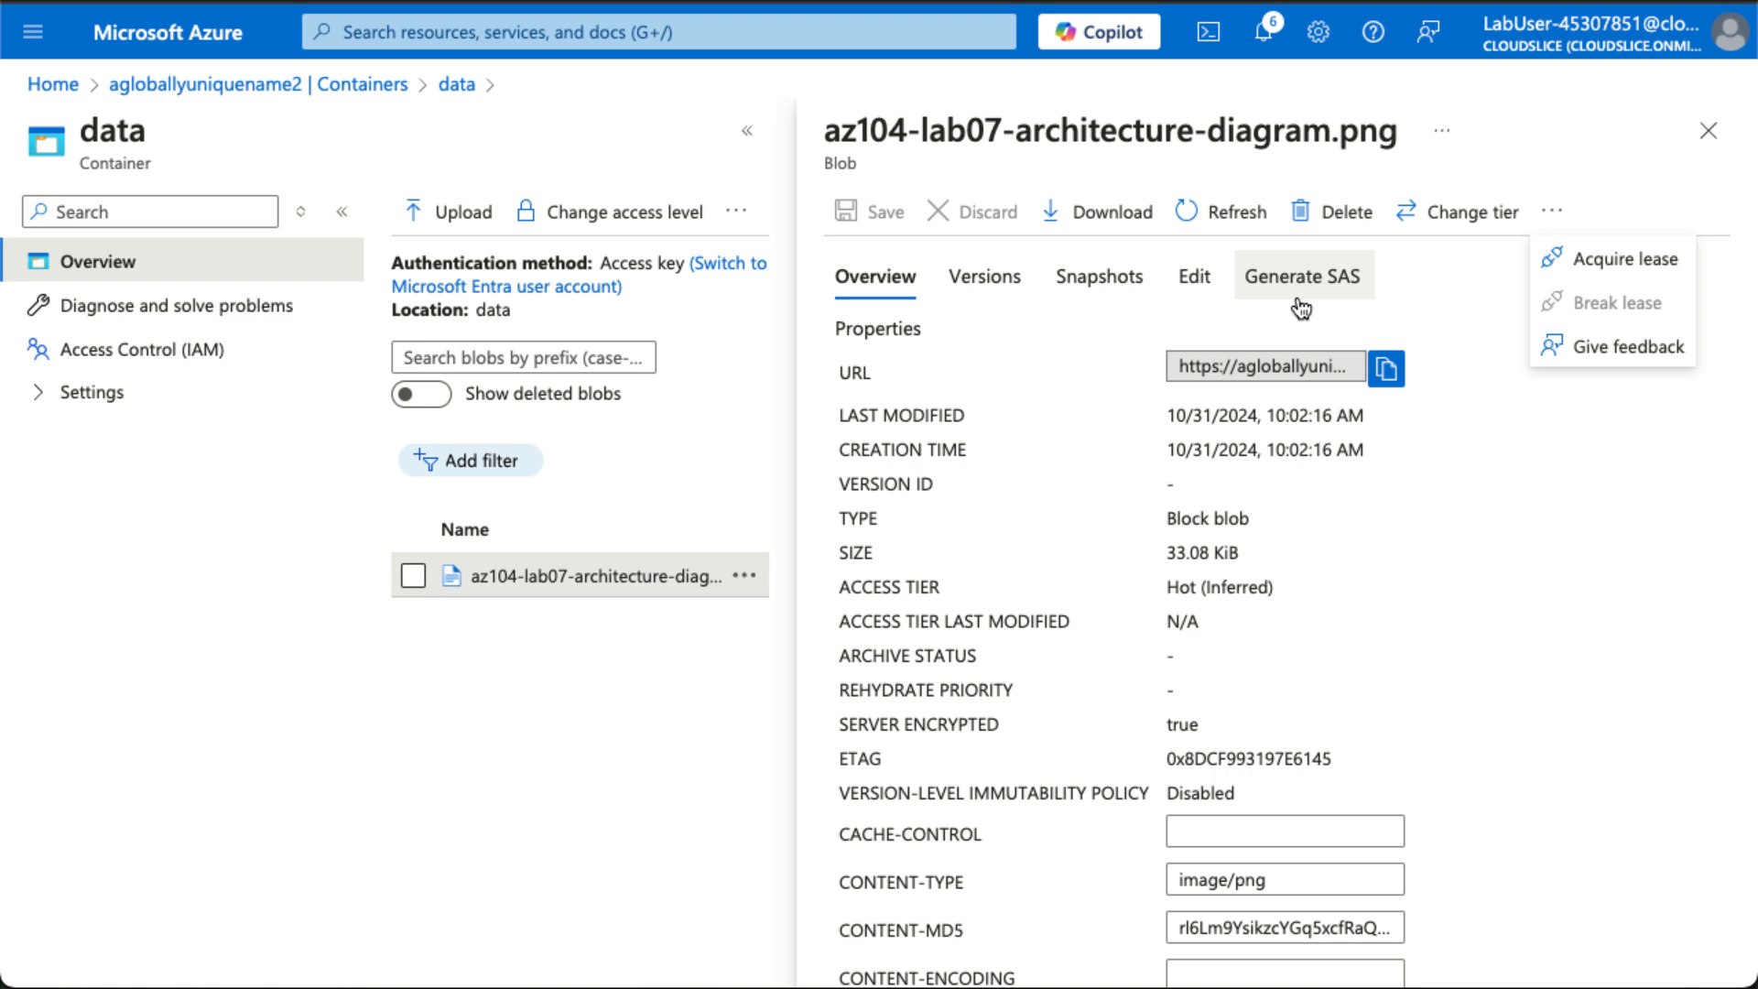
left_click(1195, 278)
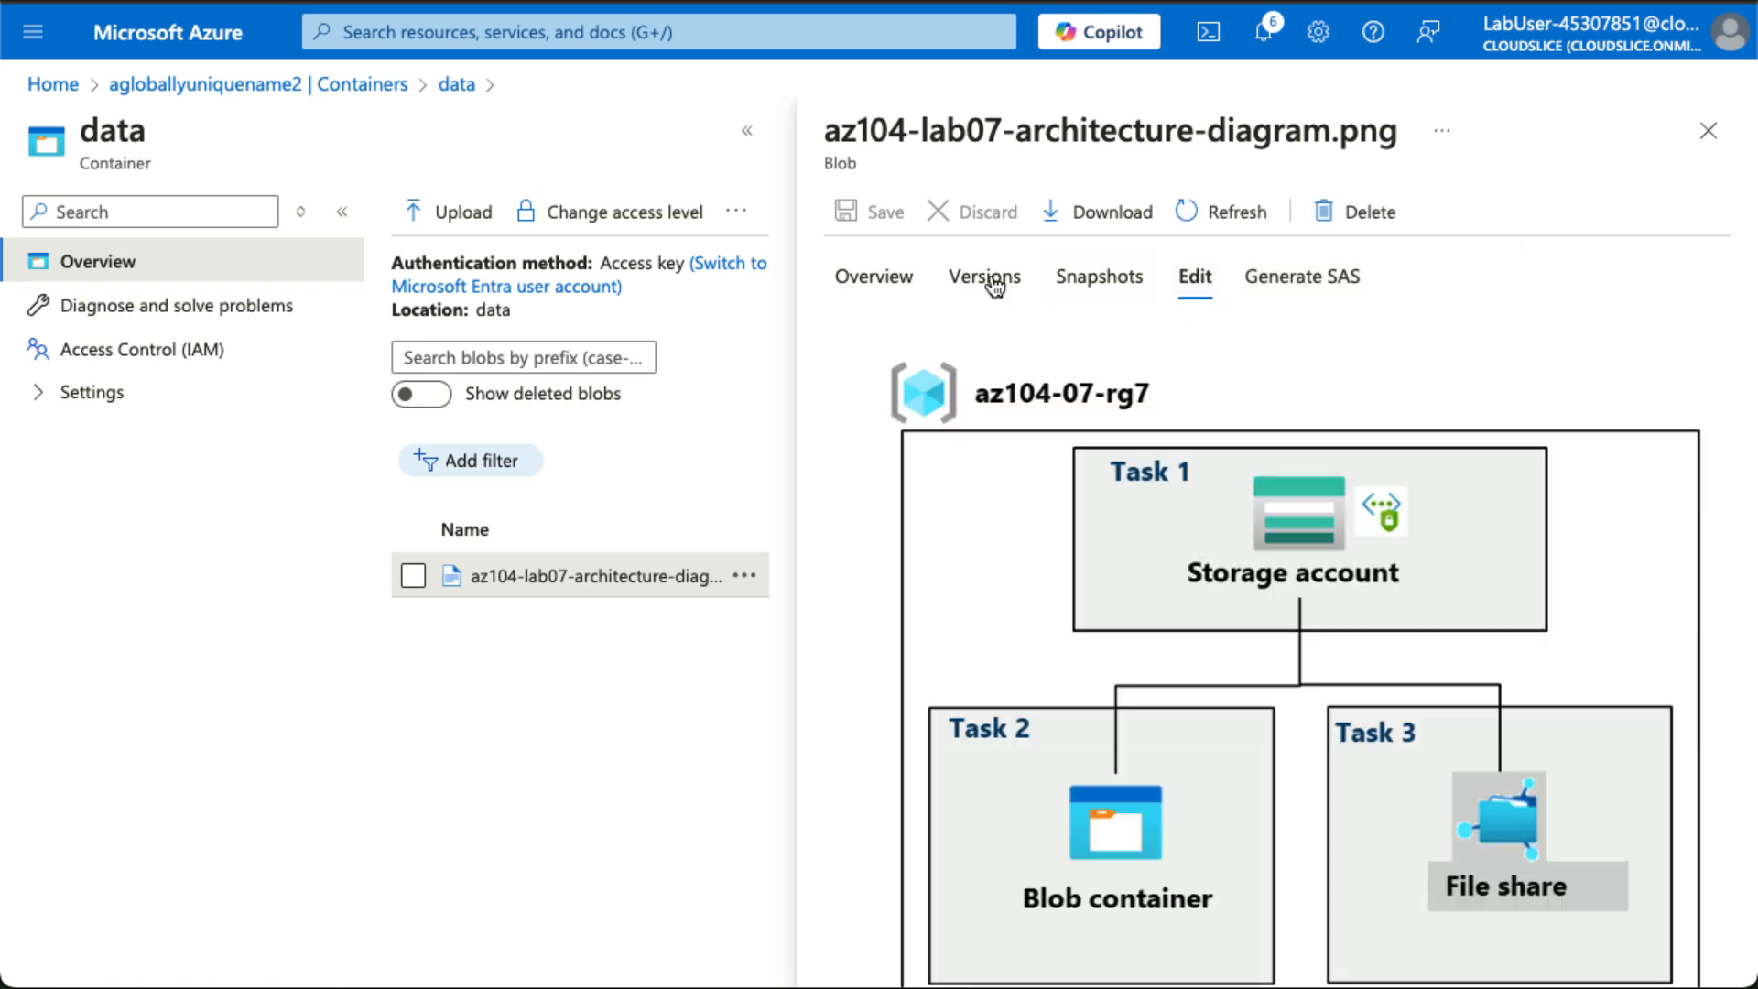
left_click(874, 277)
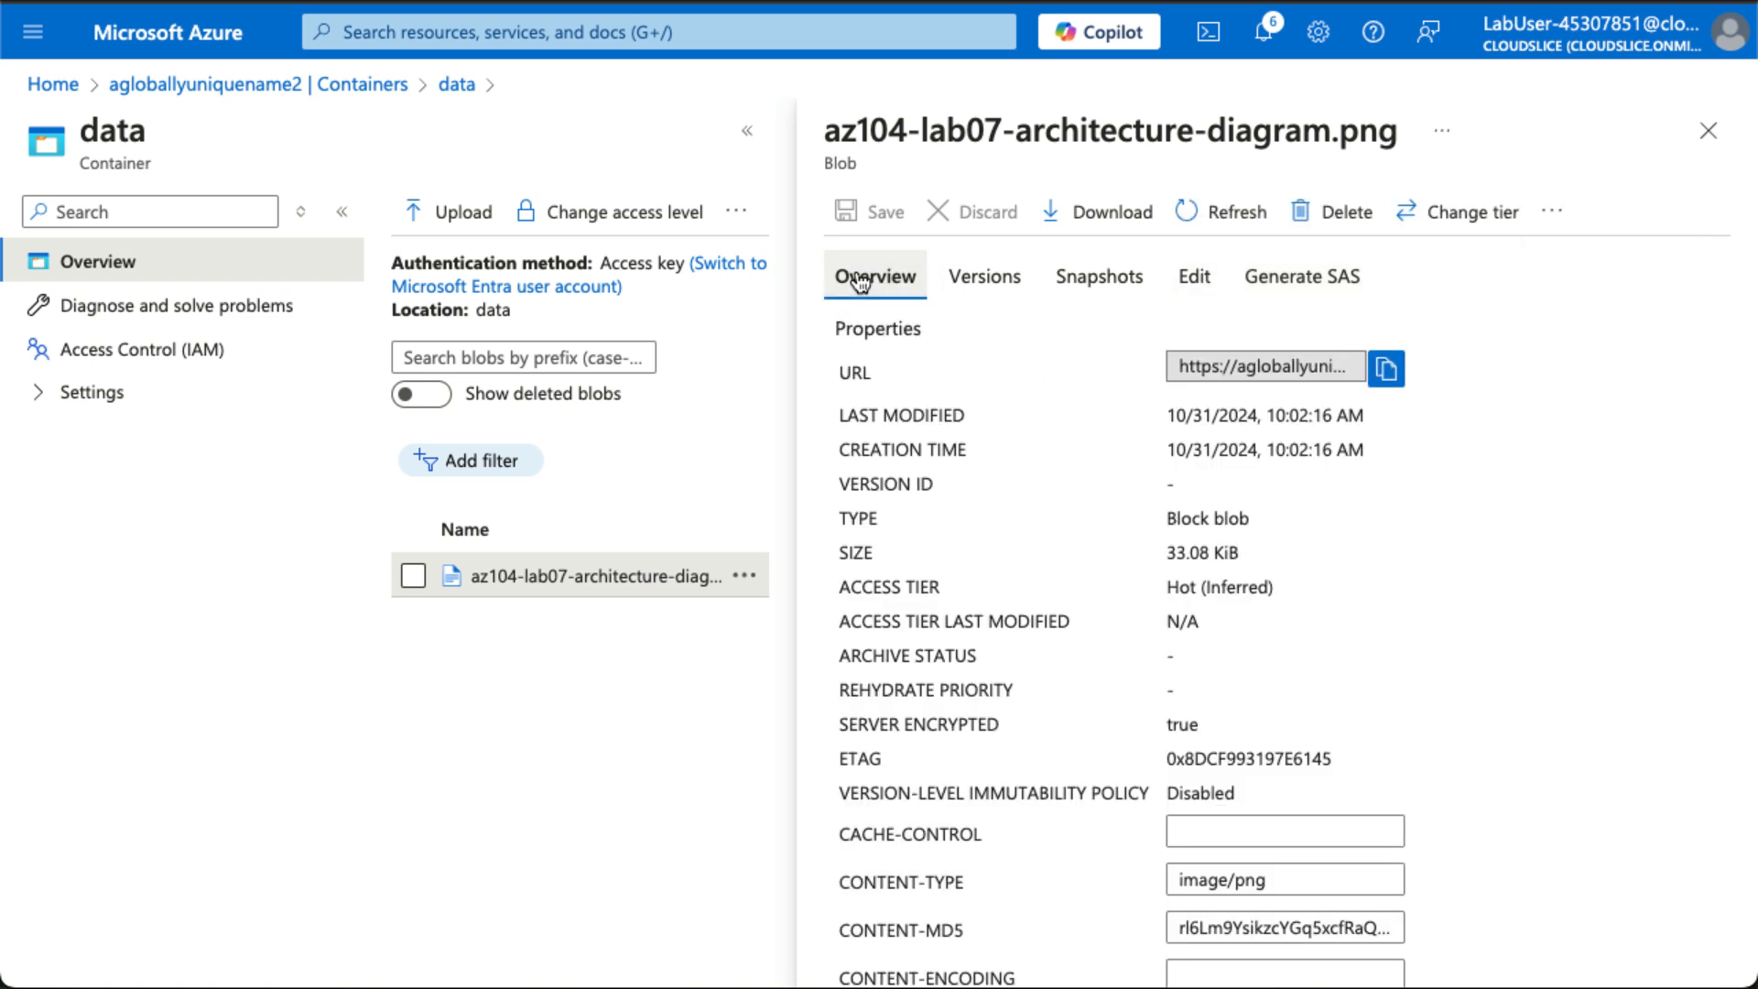
Step: Copy the blob's URL and load it in a new incognito browser window to test anonymous access
left_click(1385, 376)
key("super+shift+n")
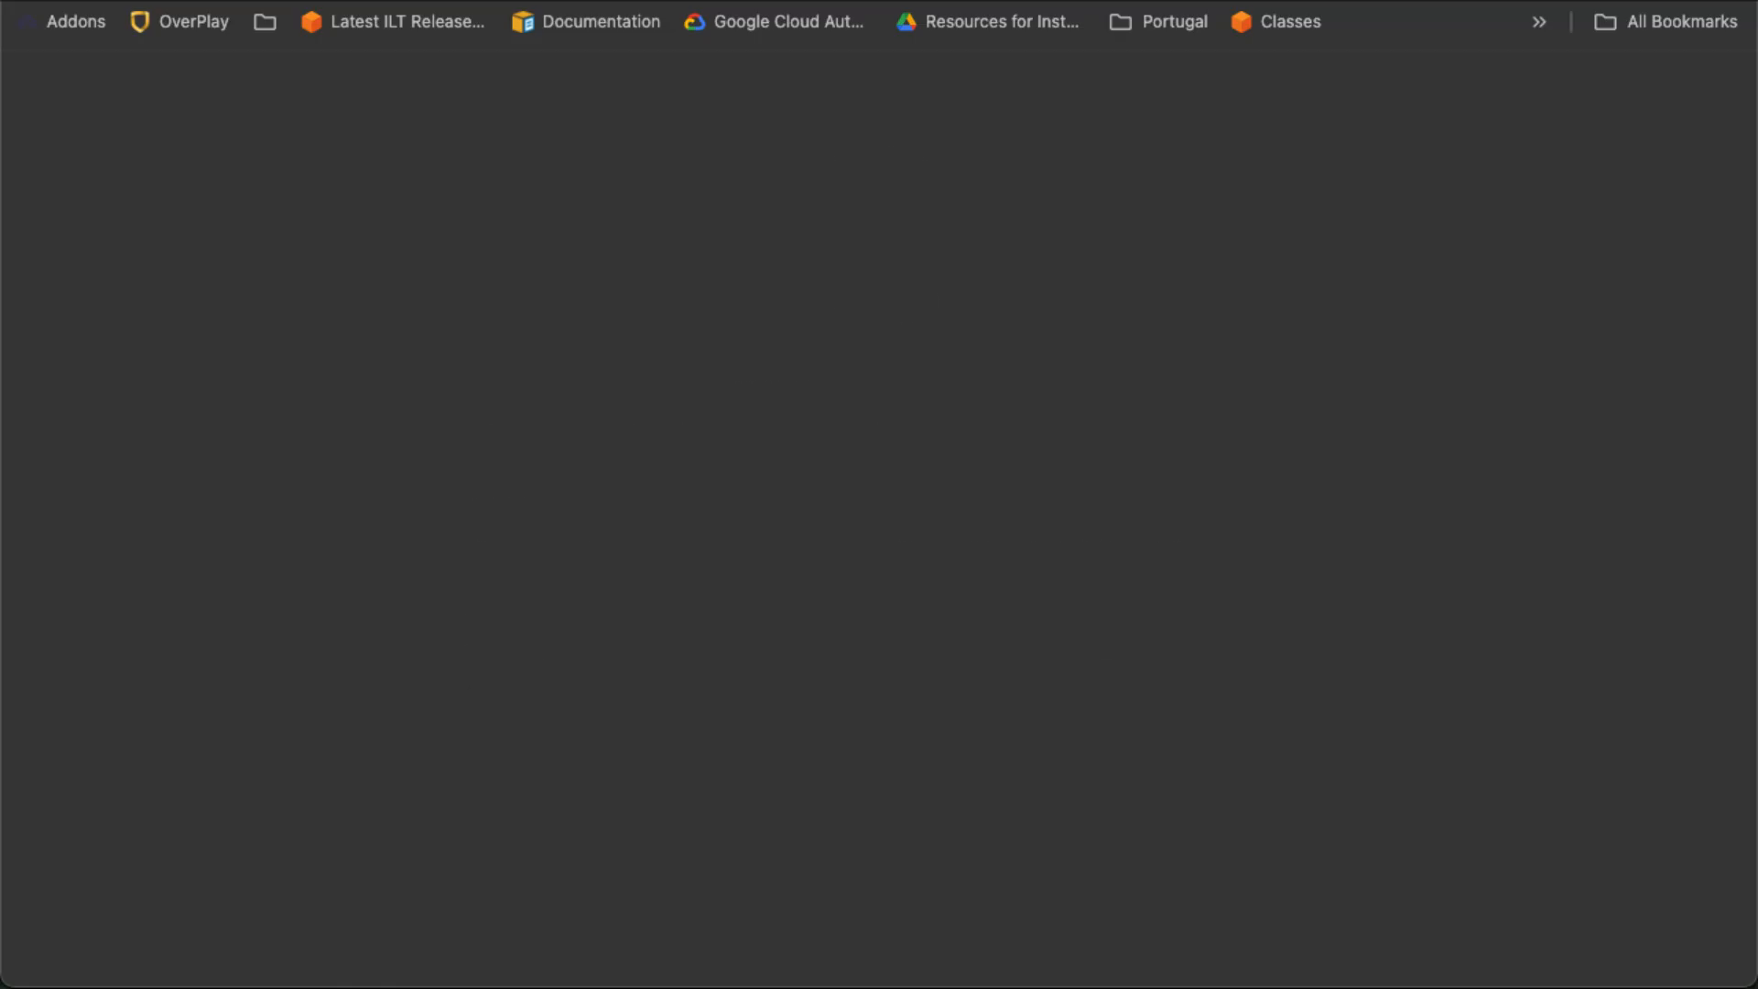
key("super+v")
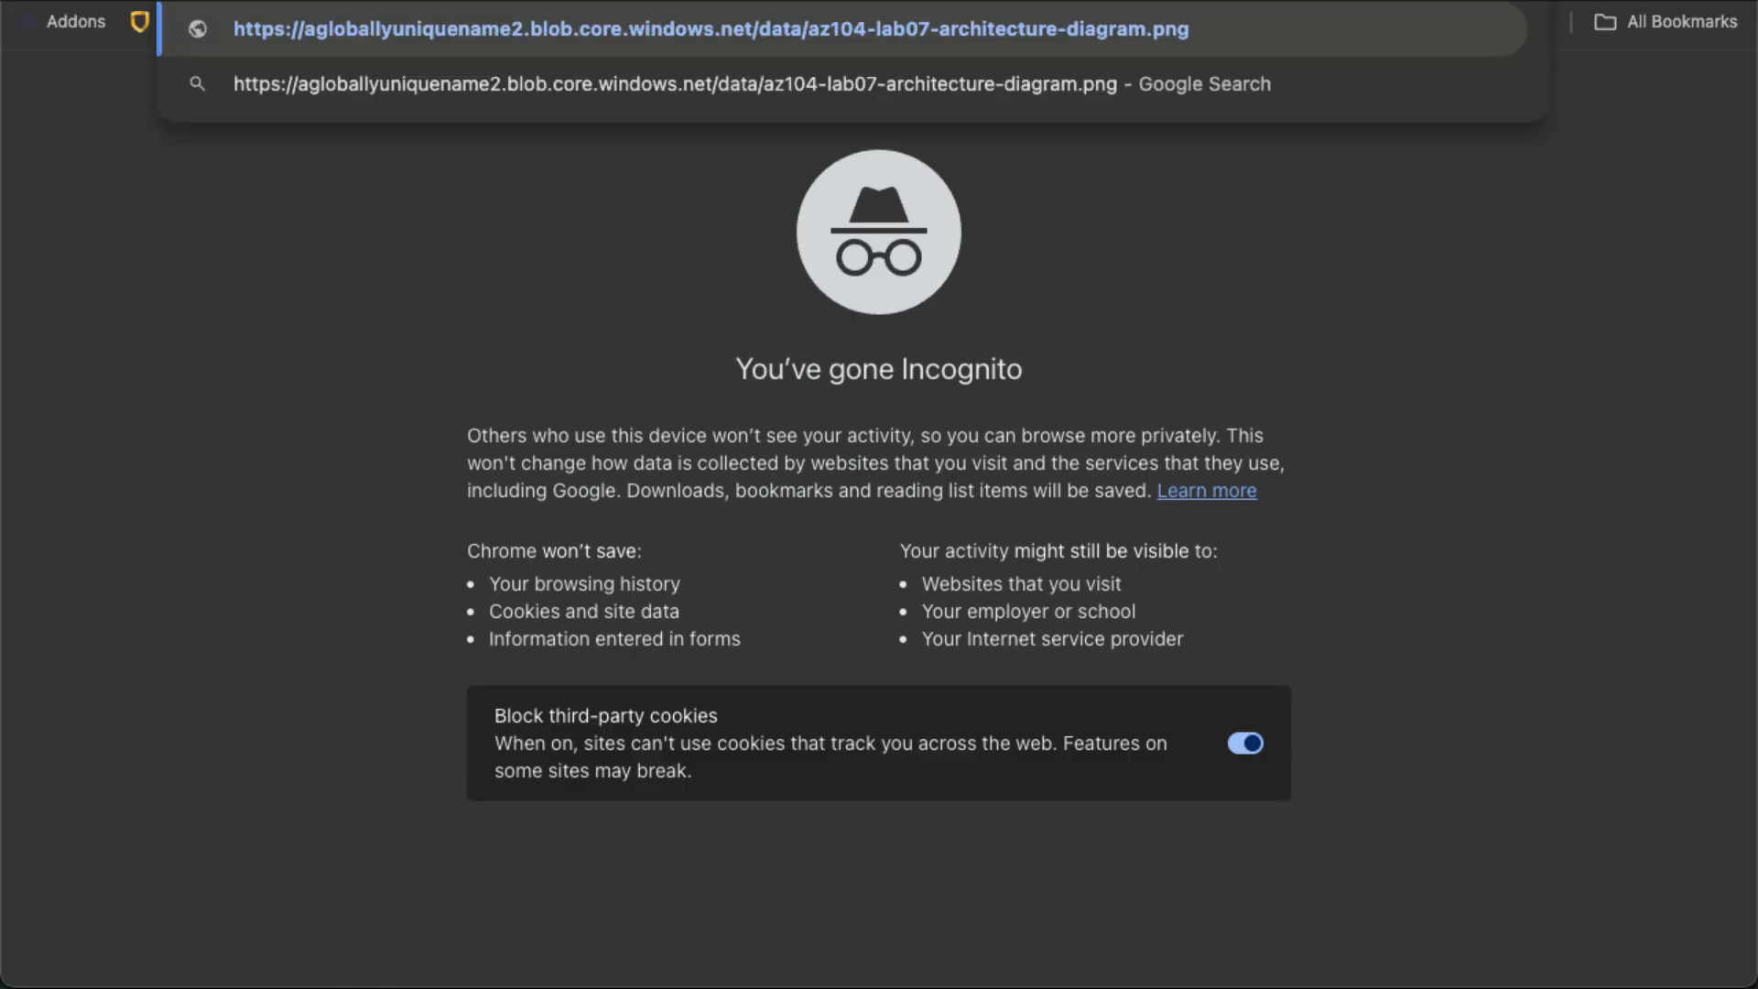
key("Return")
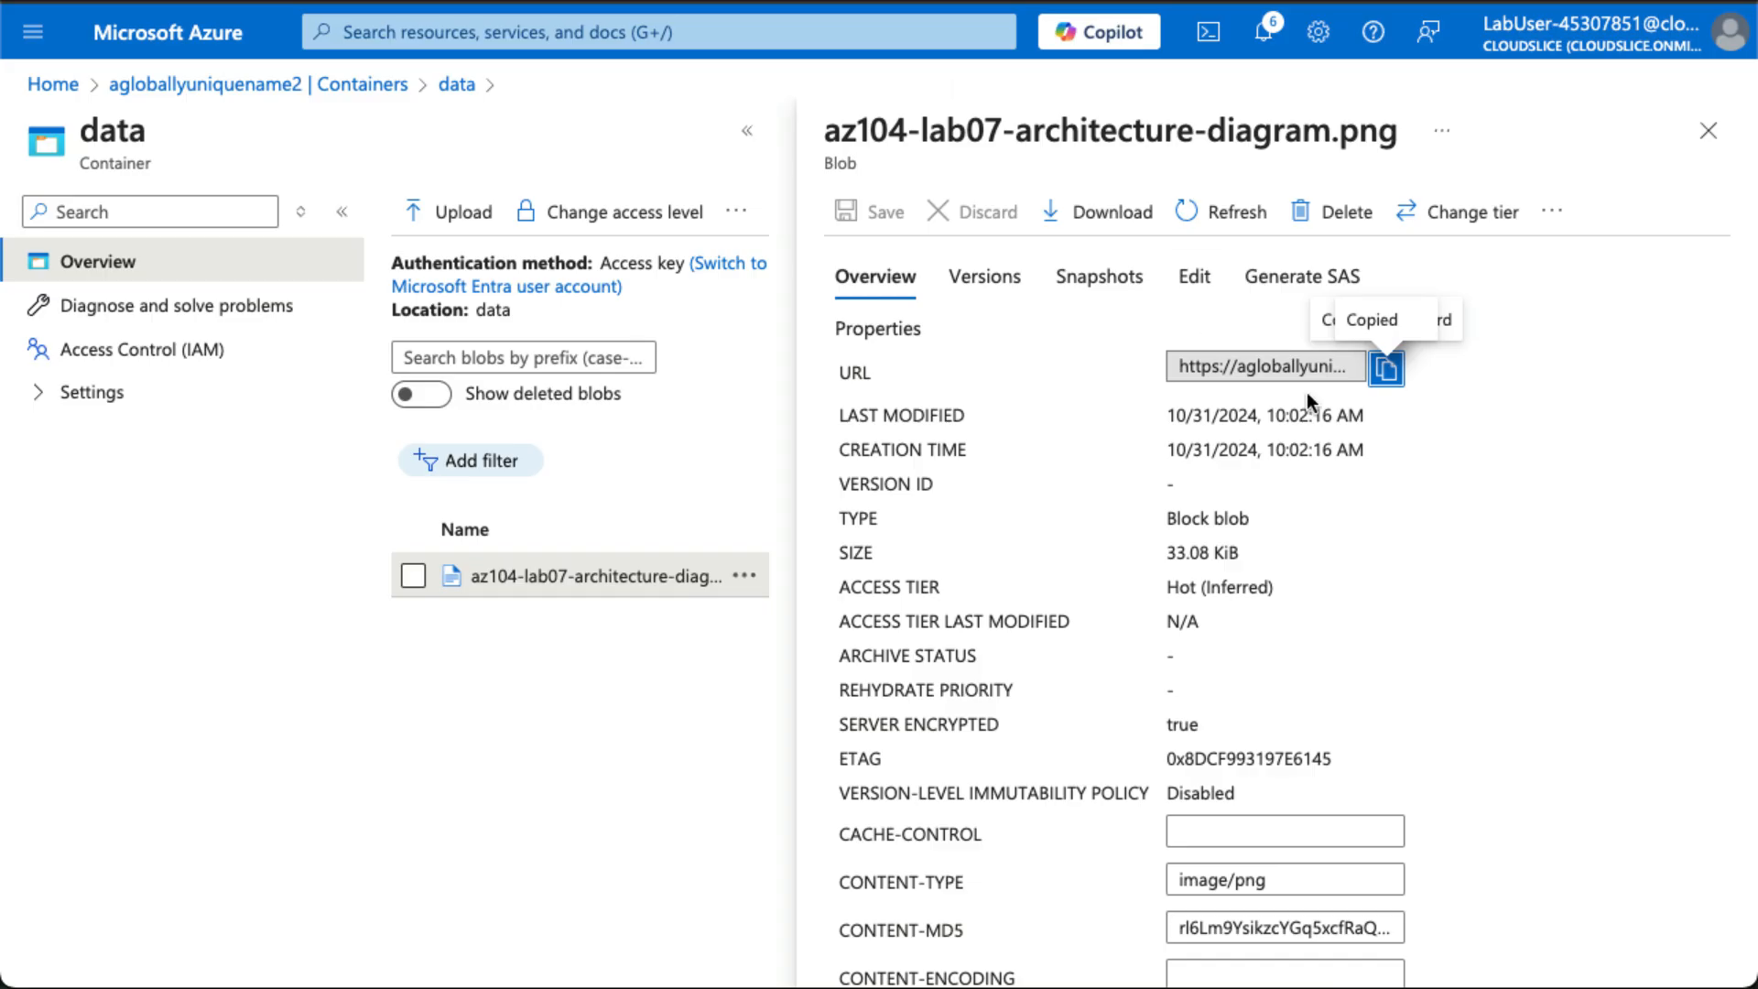
Step: Begin a shared access signature for the az104-lab07-architecture-diagram.png blob and set its start date to 10/30/2024
left_click(1324, 282)
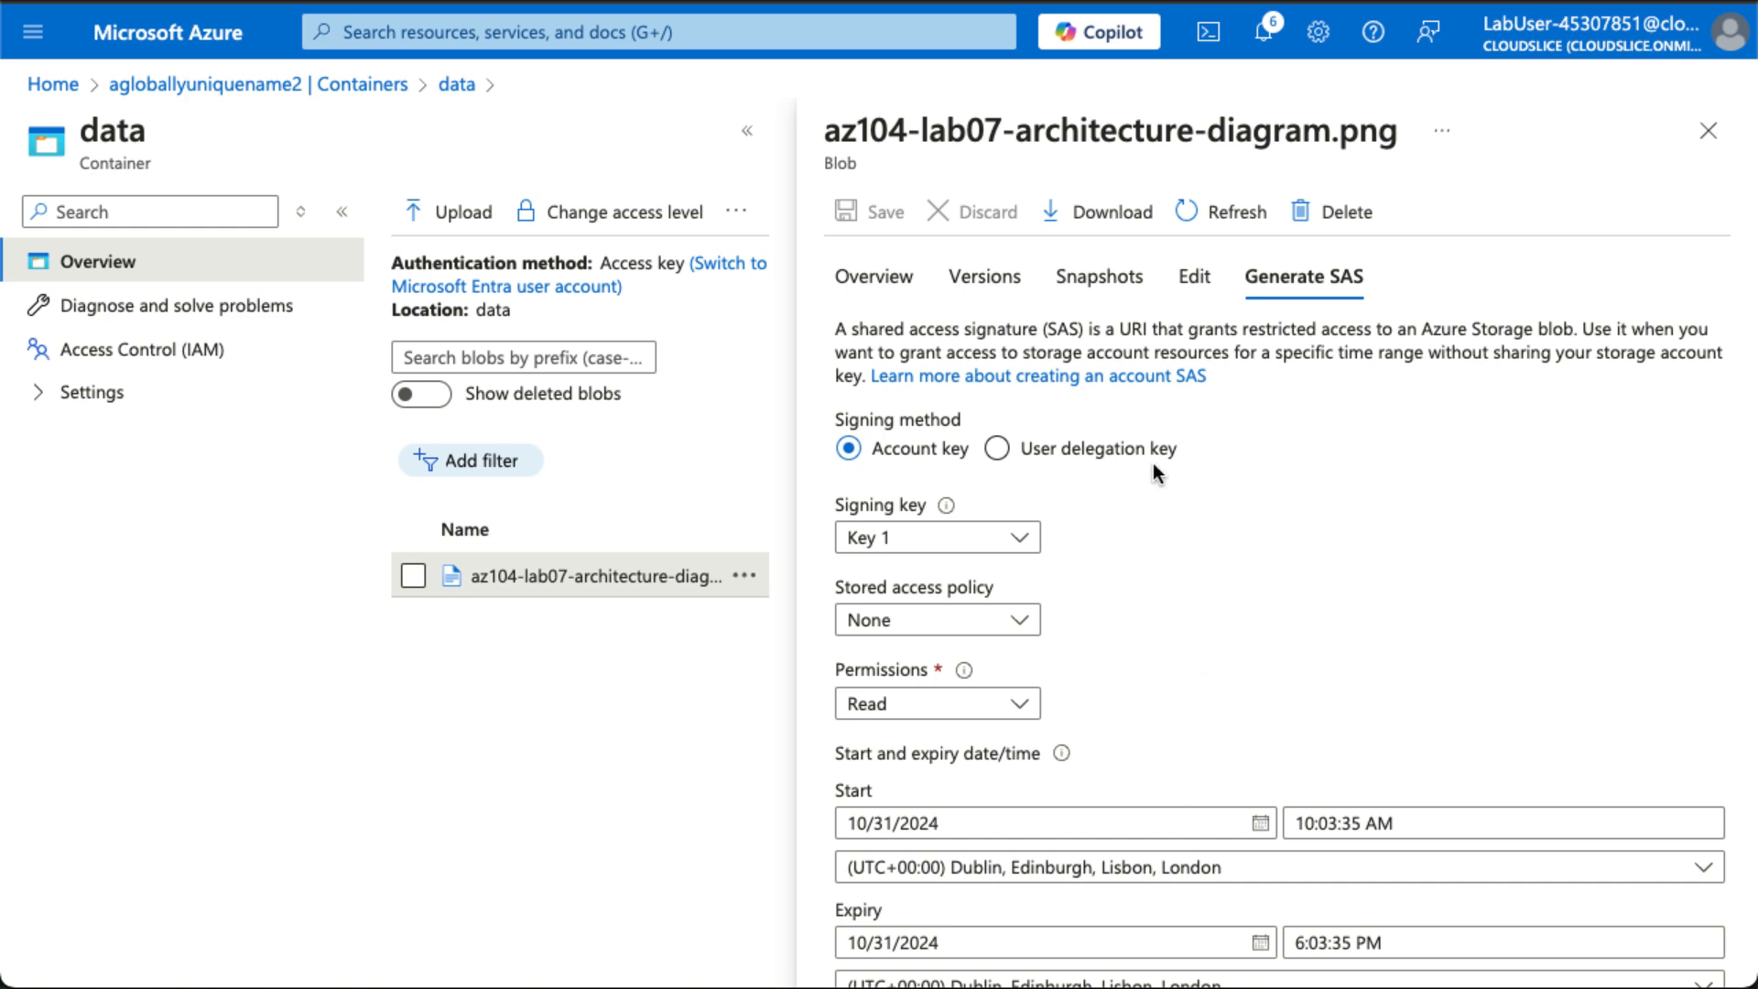
scroll(1219, 725, "down", 1)
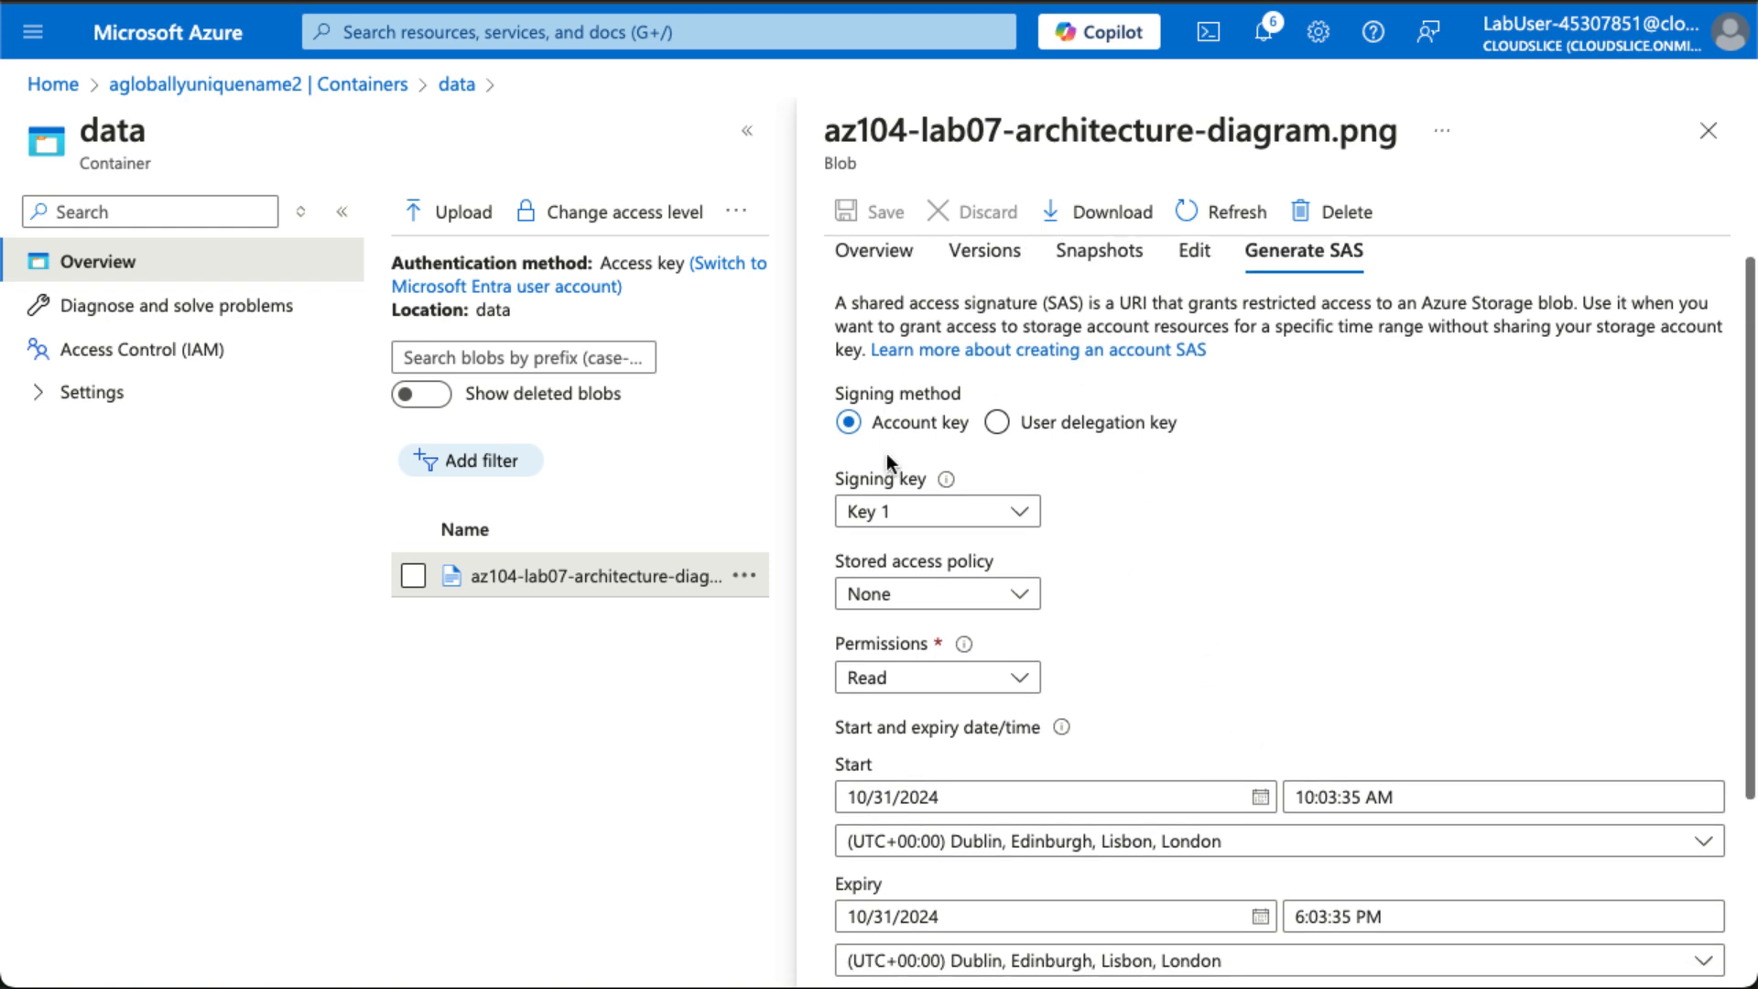
scroll(1172, 622, "down", 3)
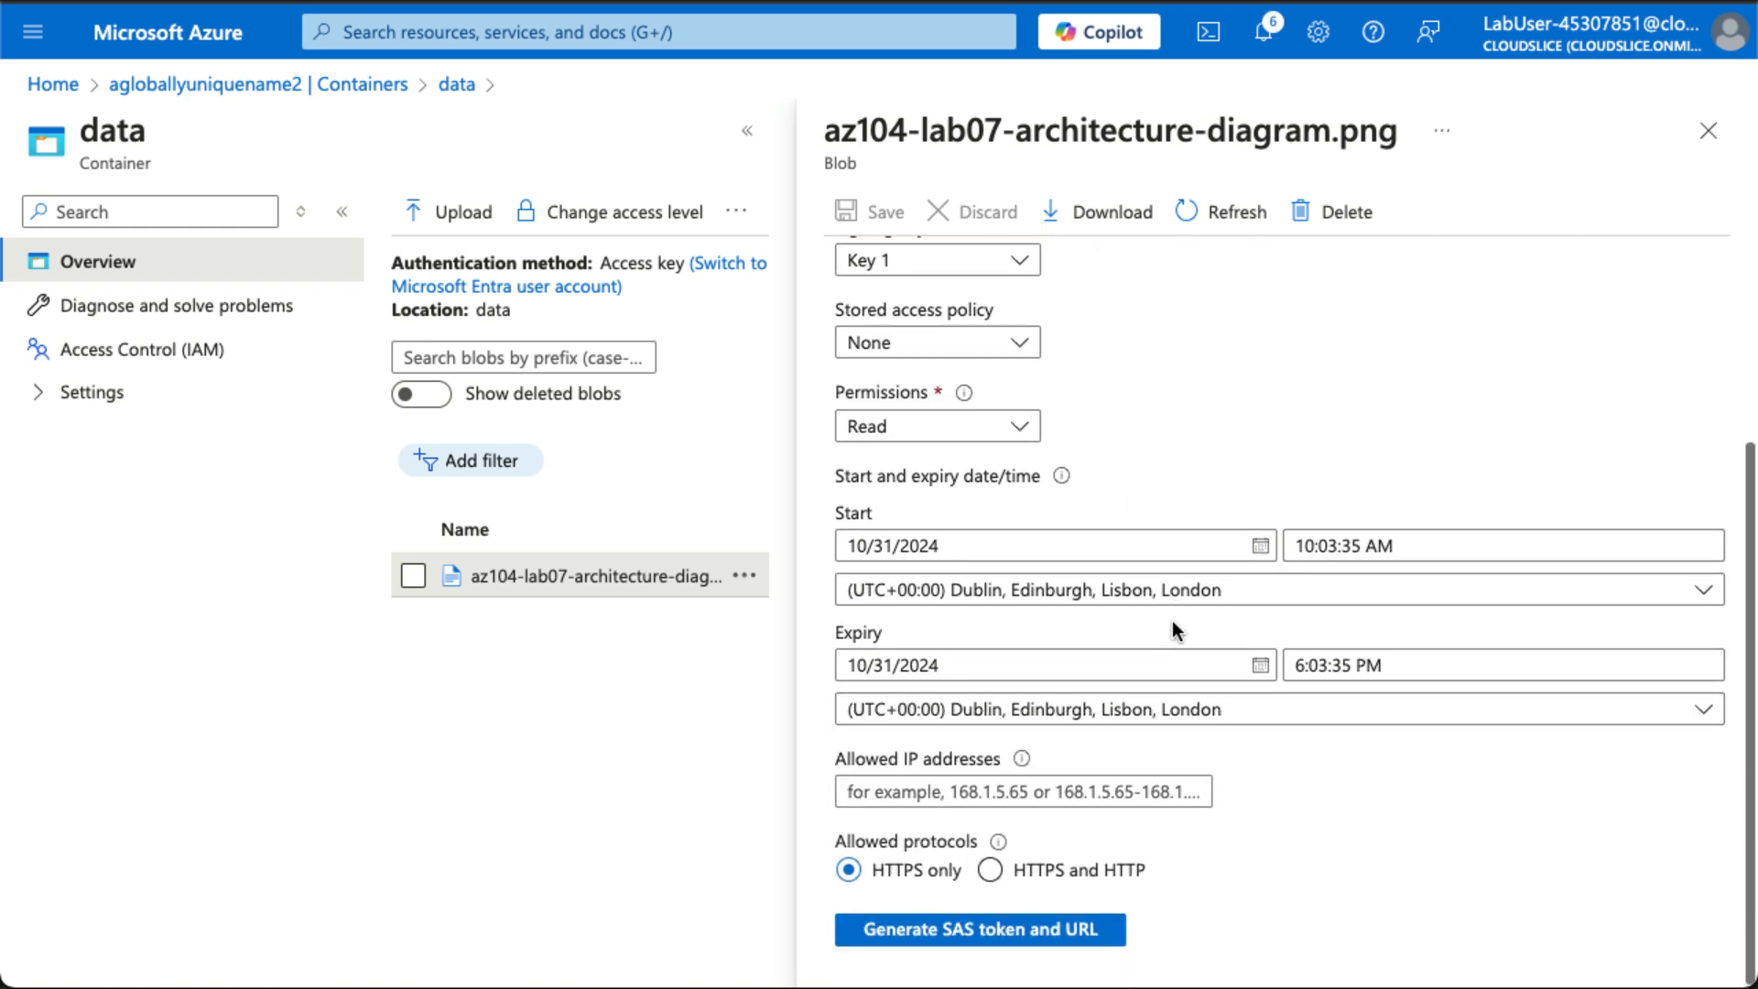
scroll(1172, 622, "up", 1)
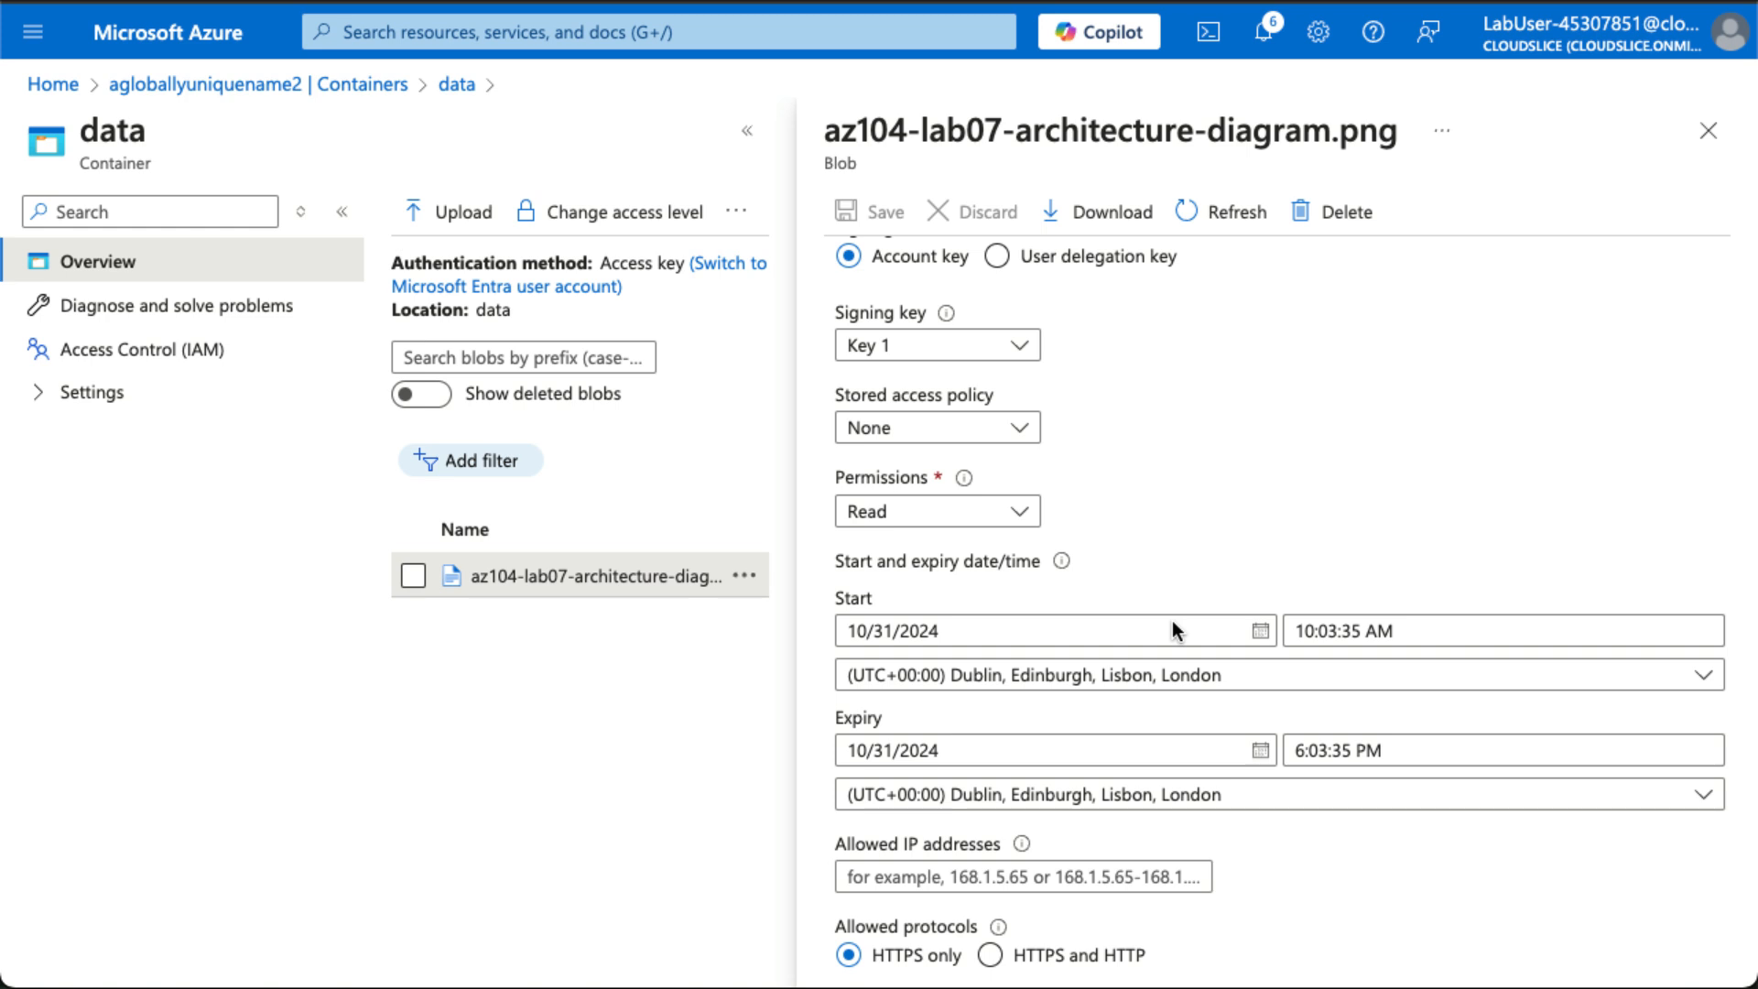
scroll(1172, 619, "up", 1)
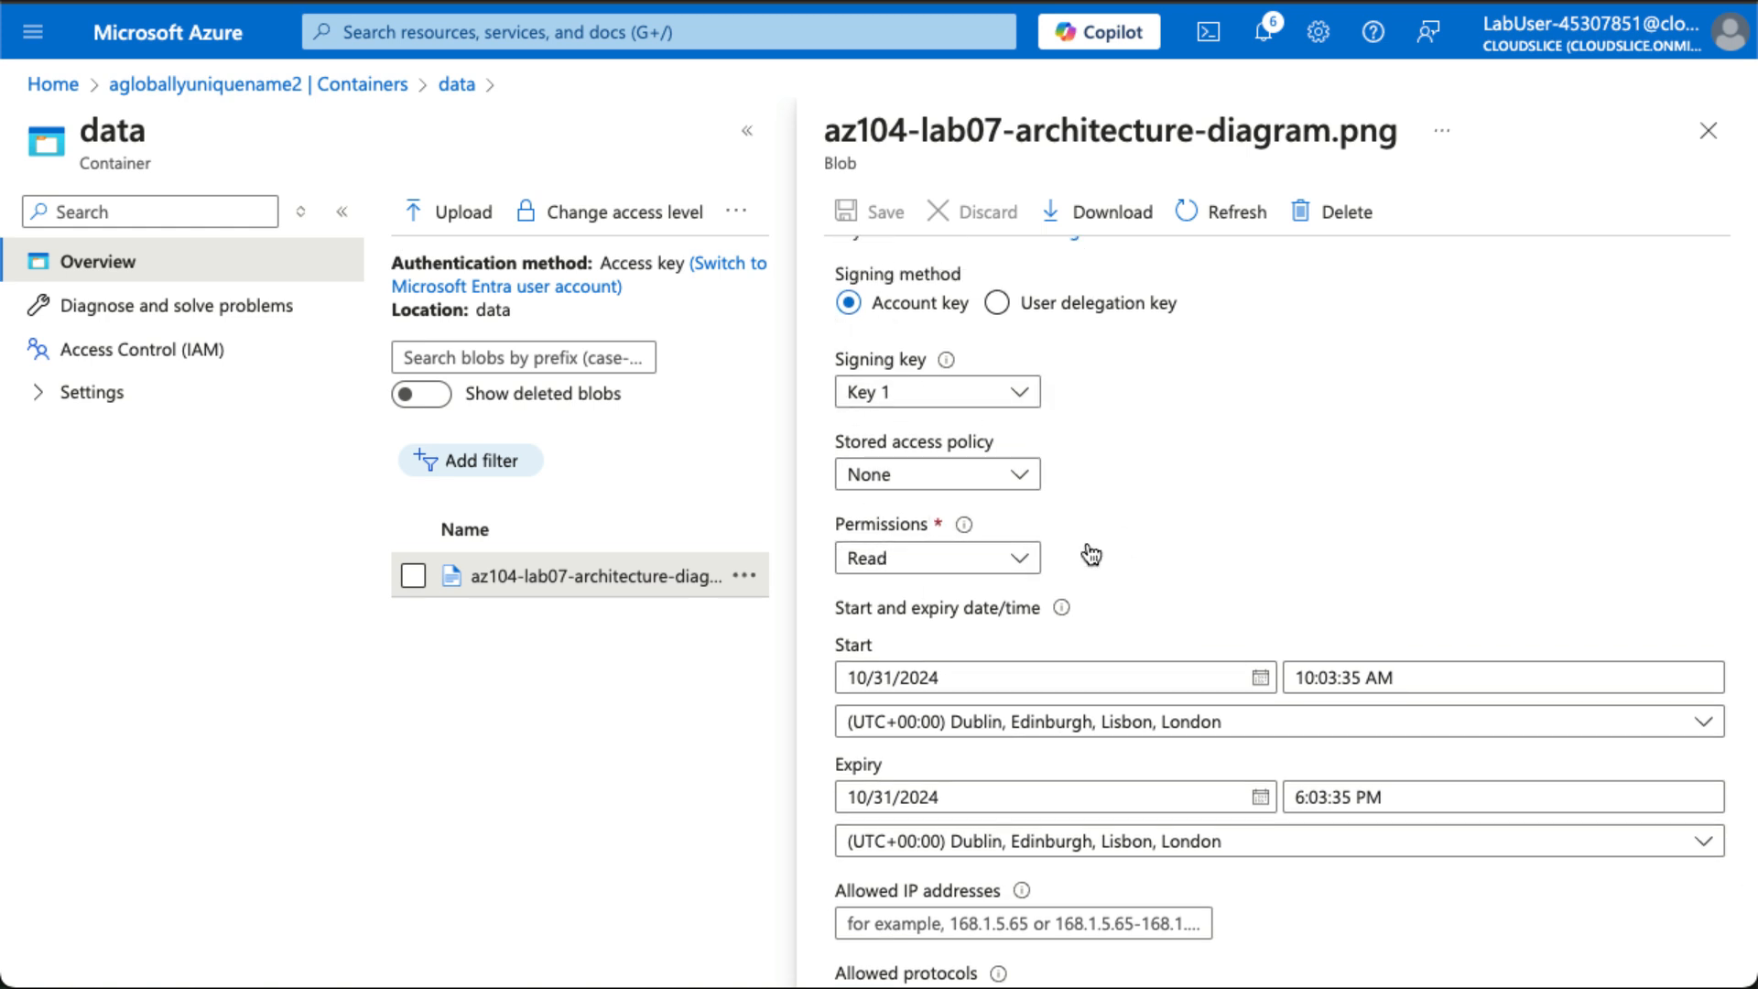
left_click(918, 677)
left_click(1258, 682)
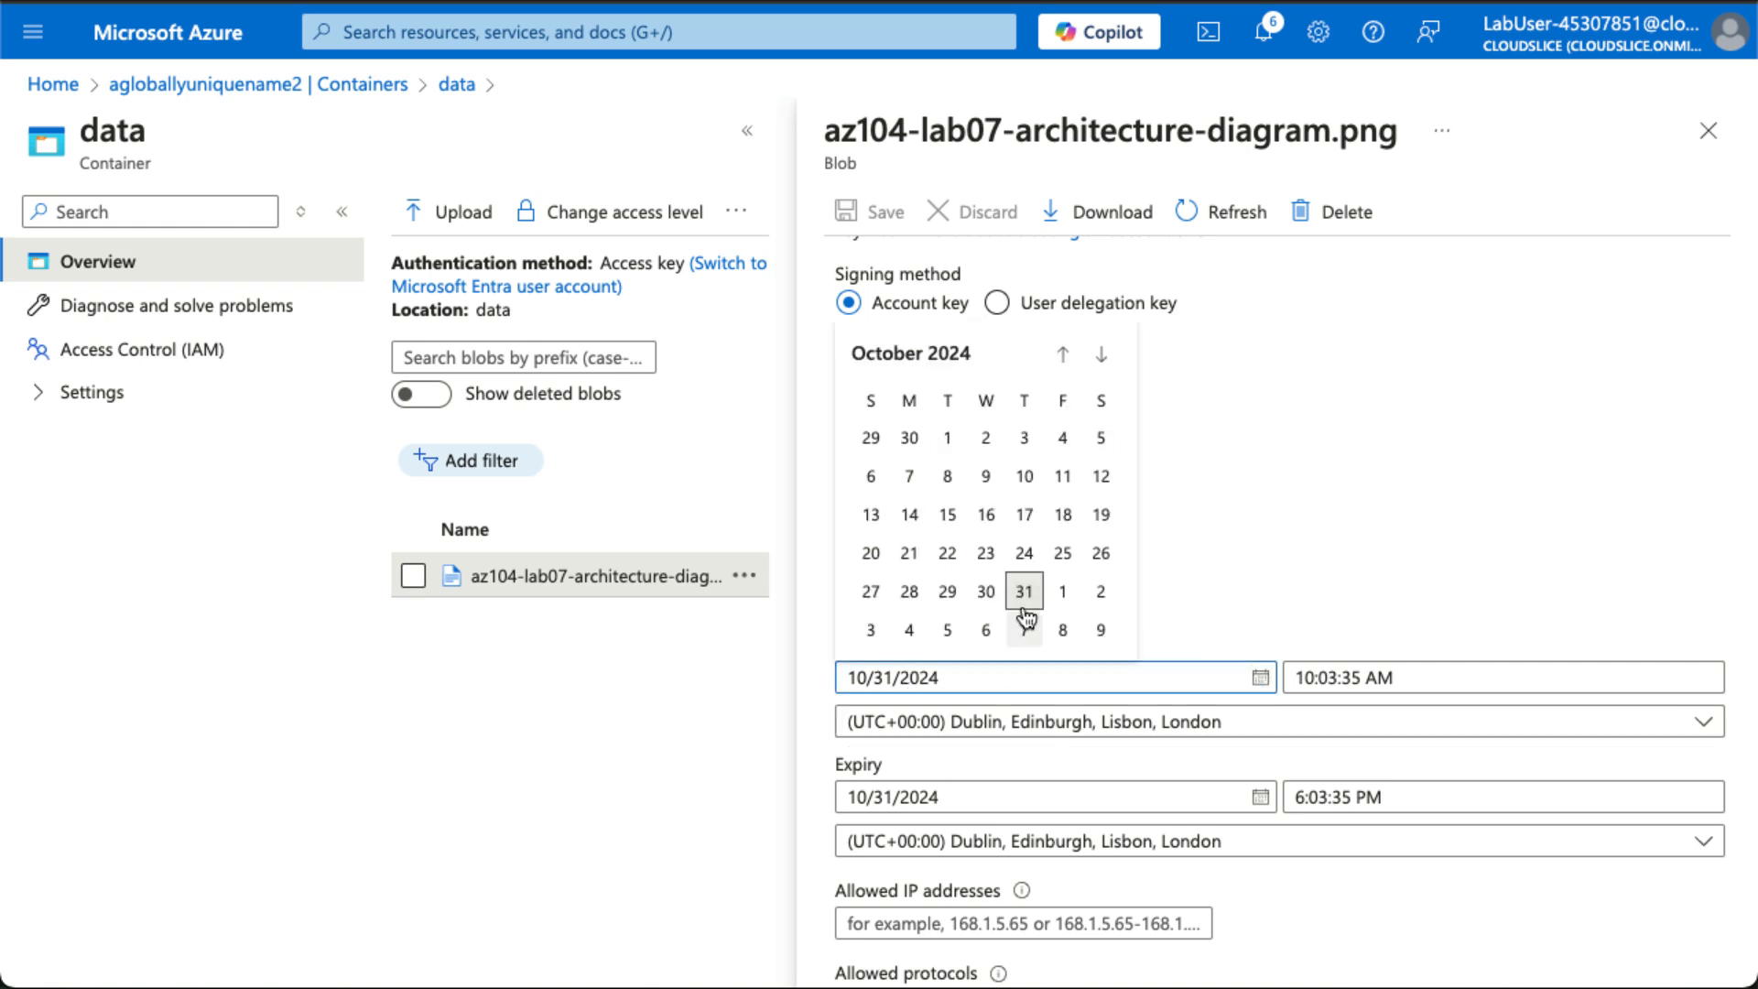
left_click(989, 590)
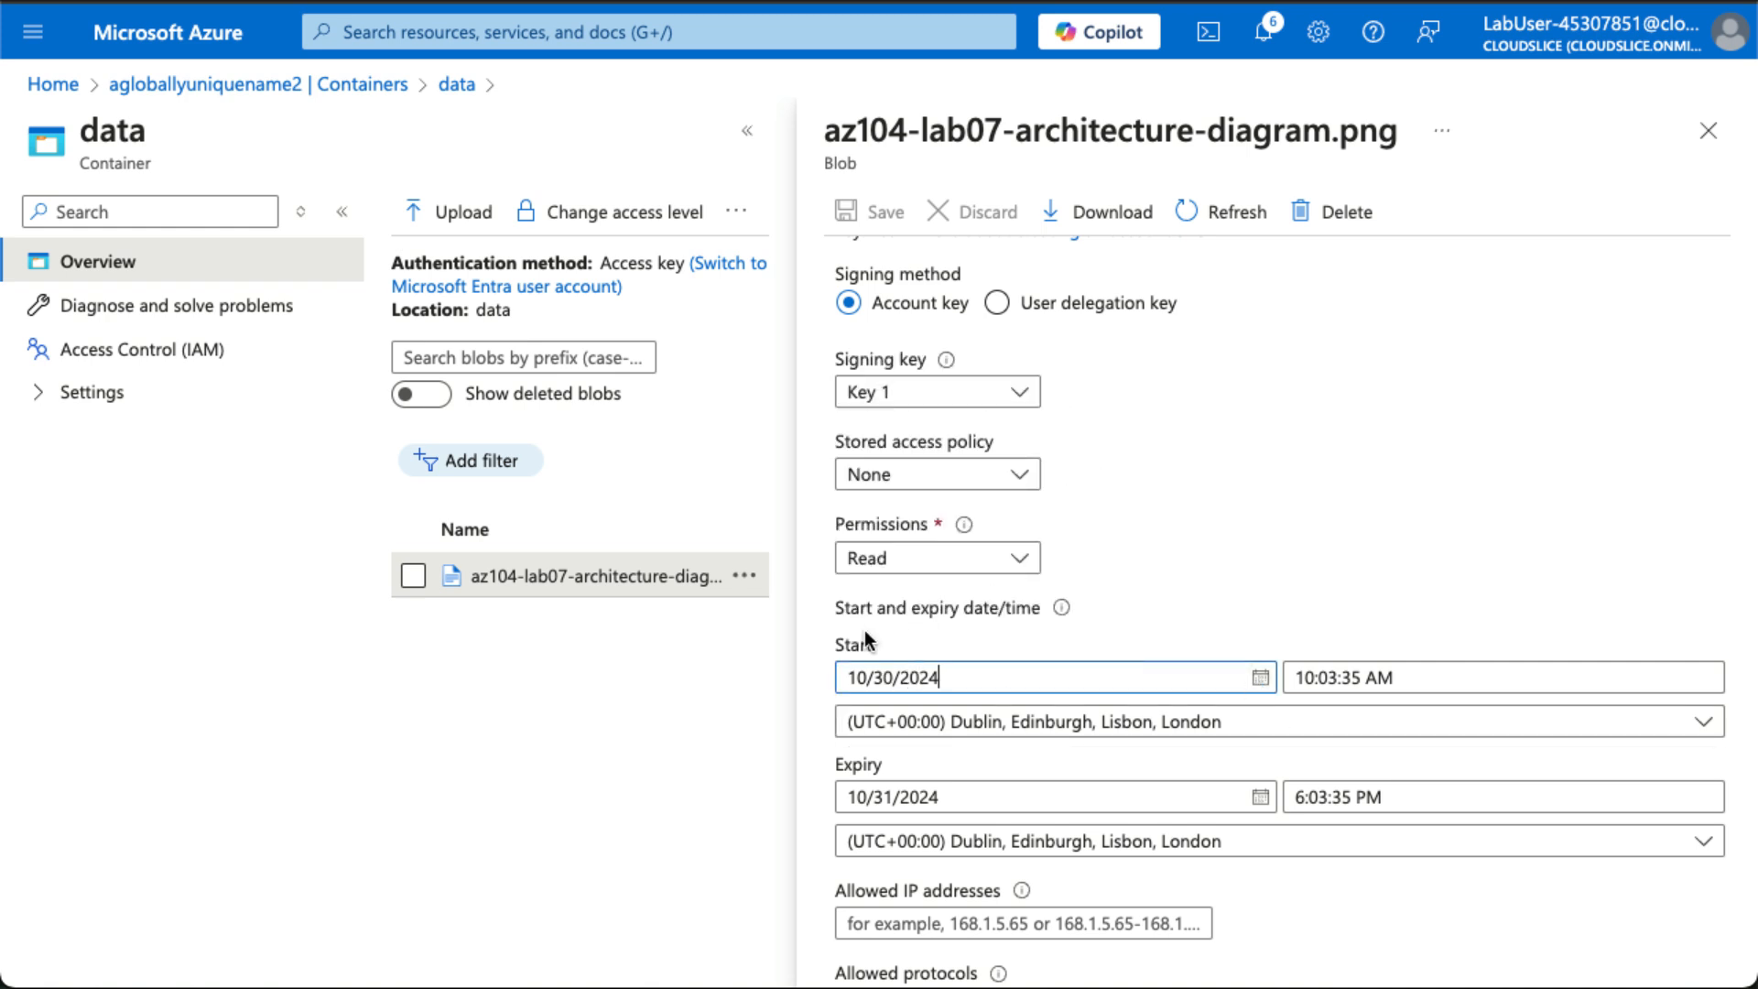
Step: Set the SAS expiry date to 11/01/2024 and generate the SAS token and URL with the remaining default options
scroll(909, 719, "down", 1)
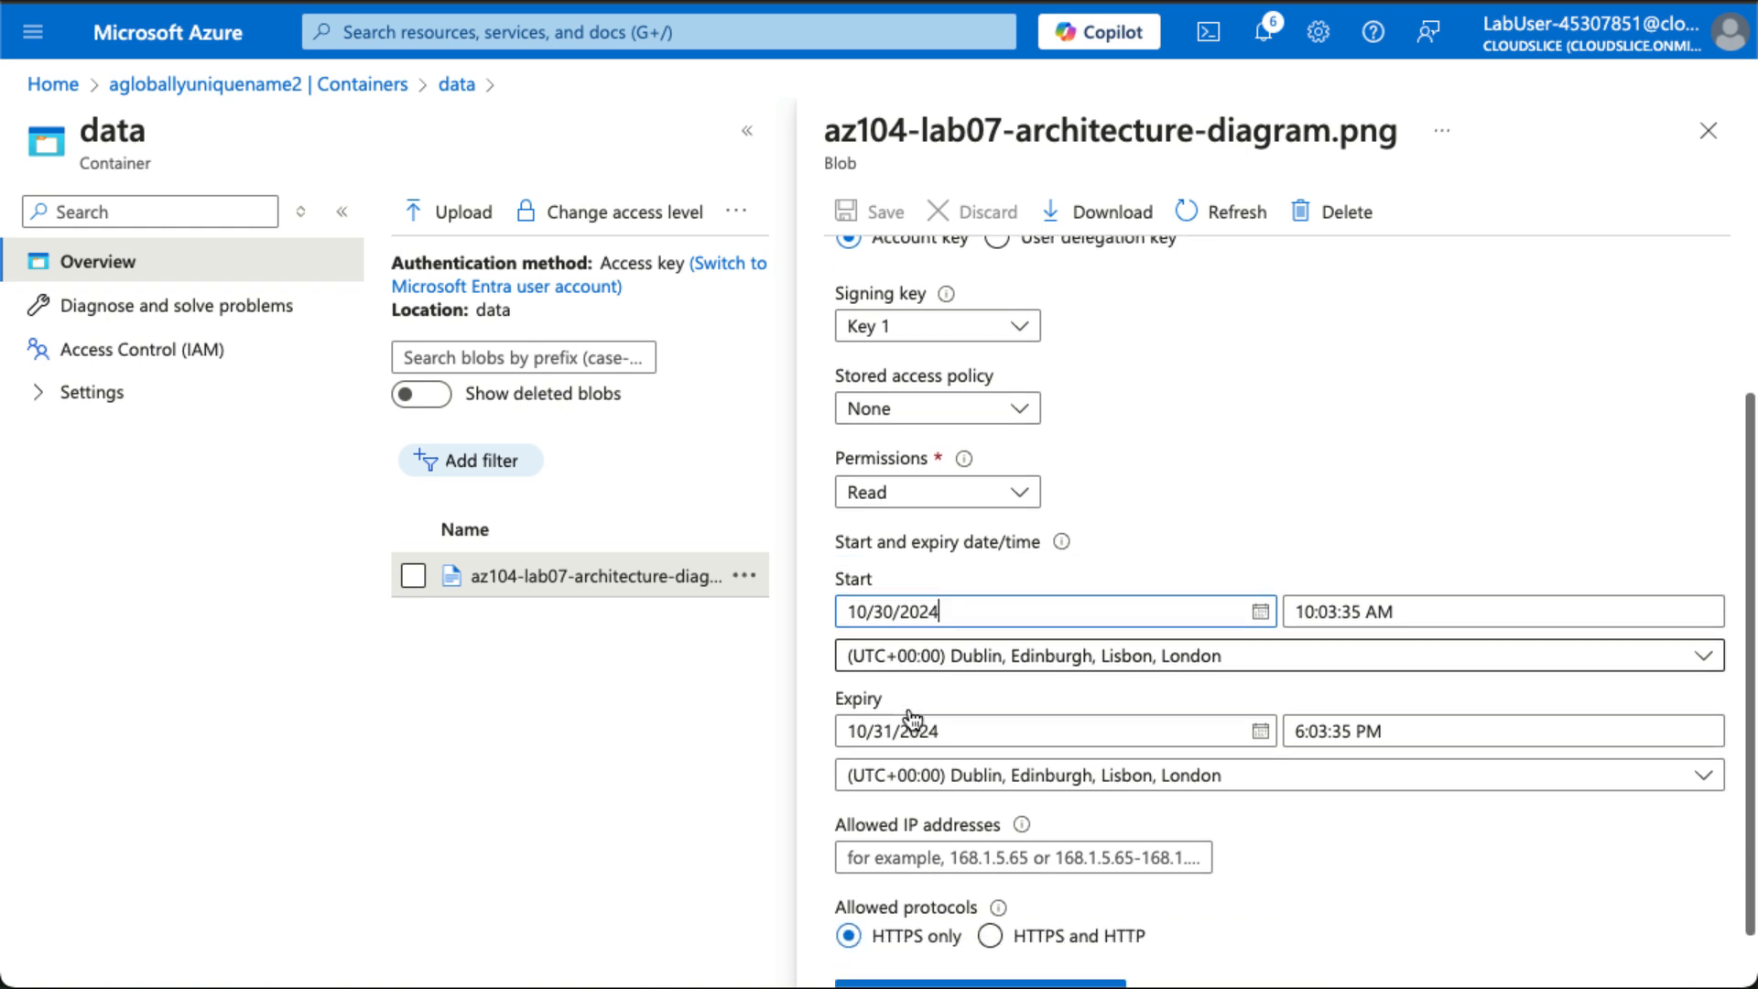
left_click(919, 698)
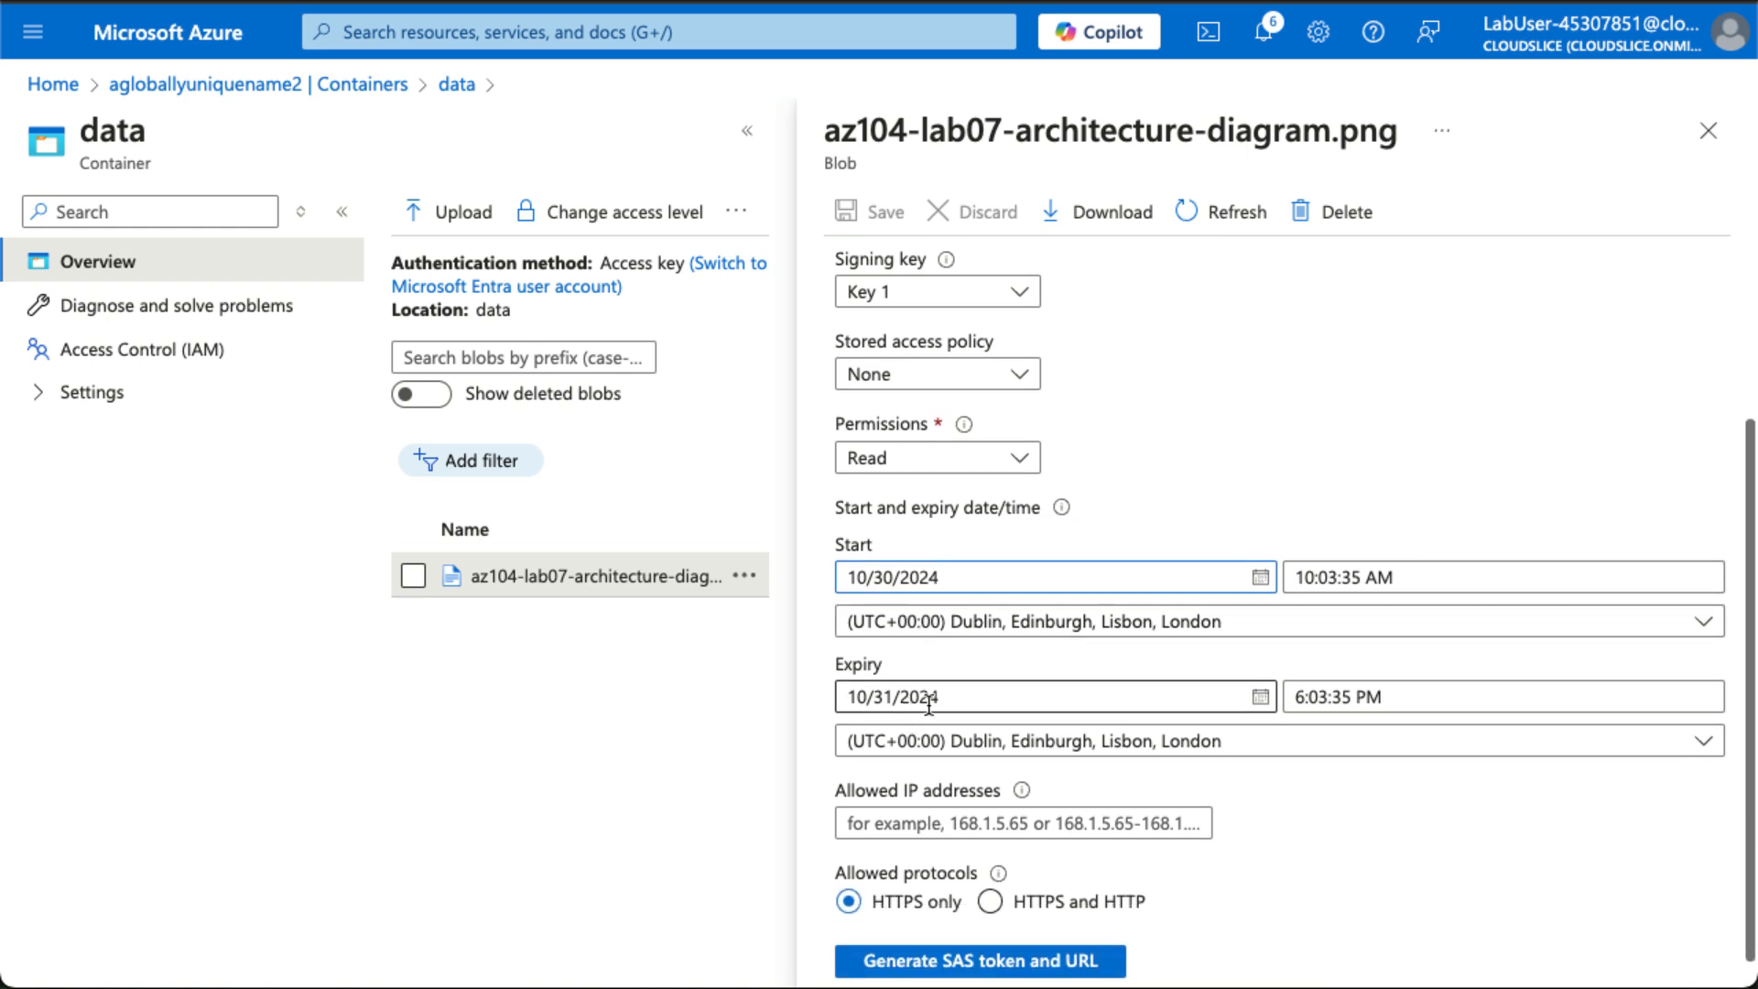
left_click(1261, 697)
left_click(1065, 611)
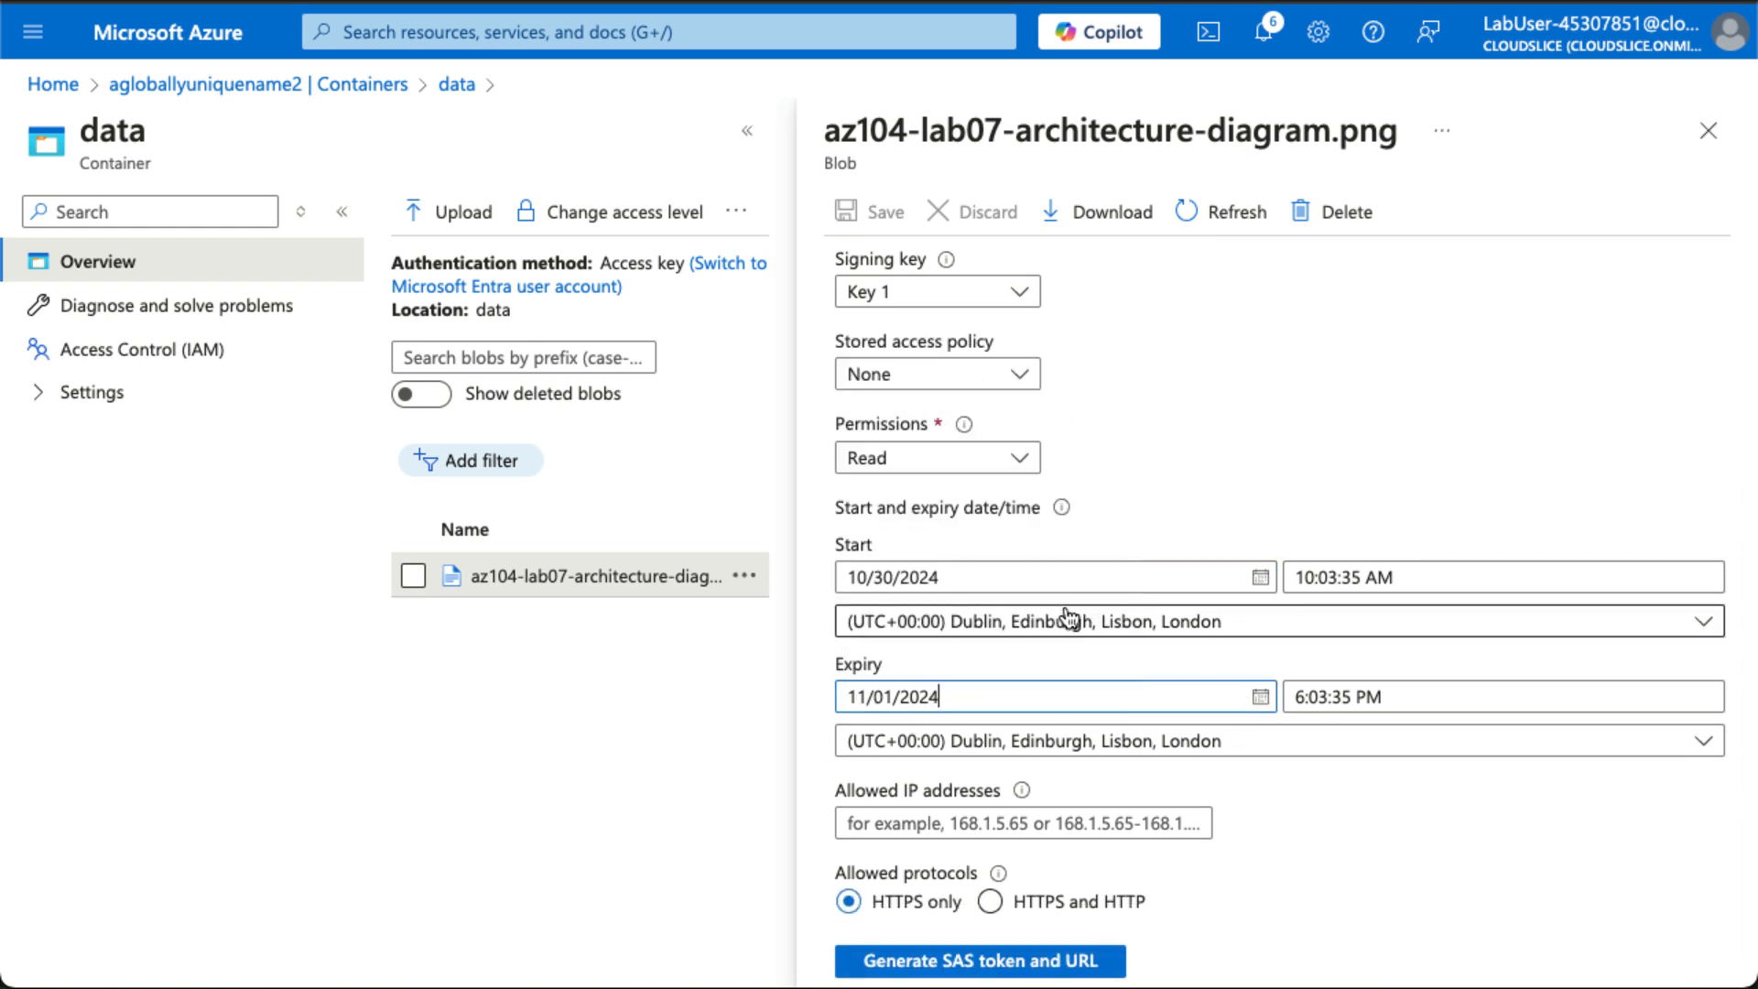
scroll(1143, 783, "down", 1)
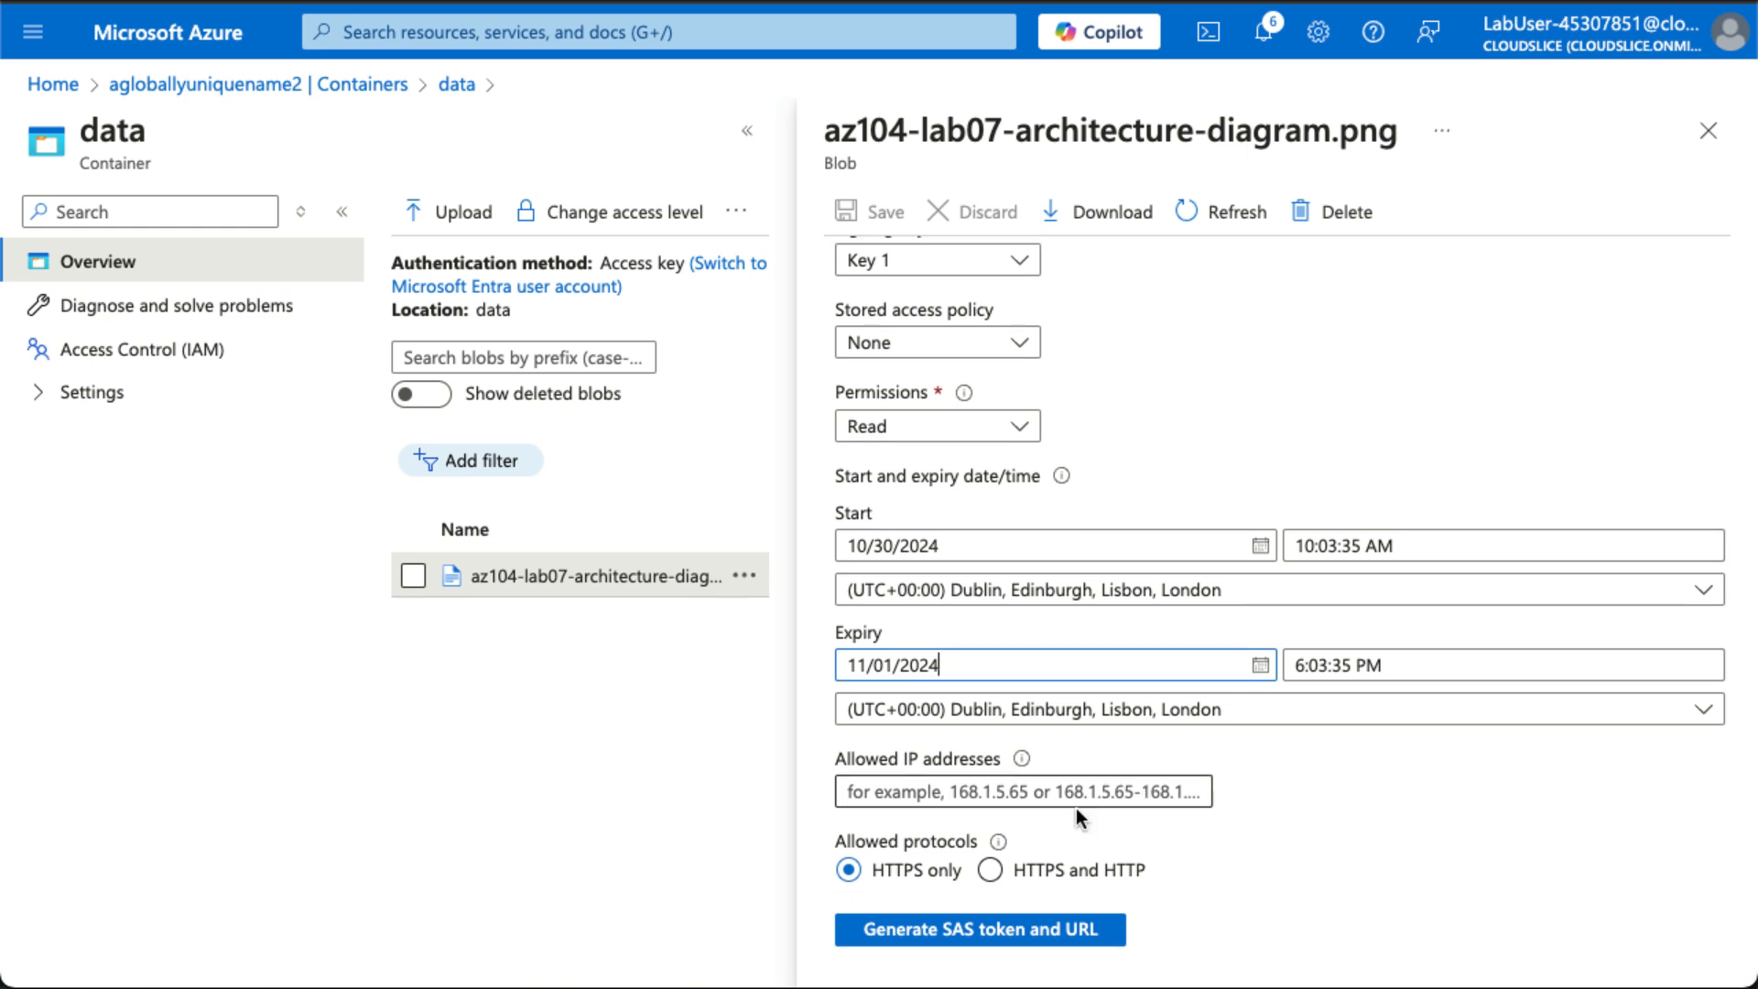
left_click(1038, 929)
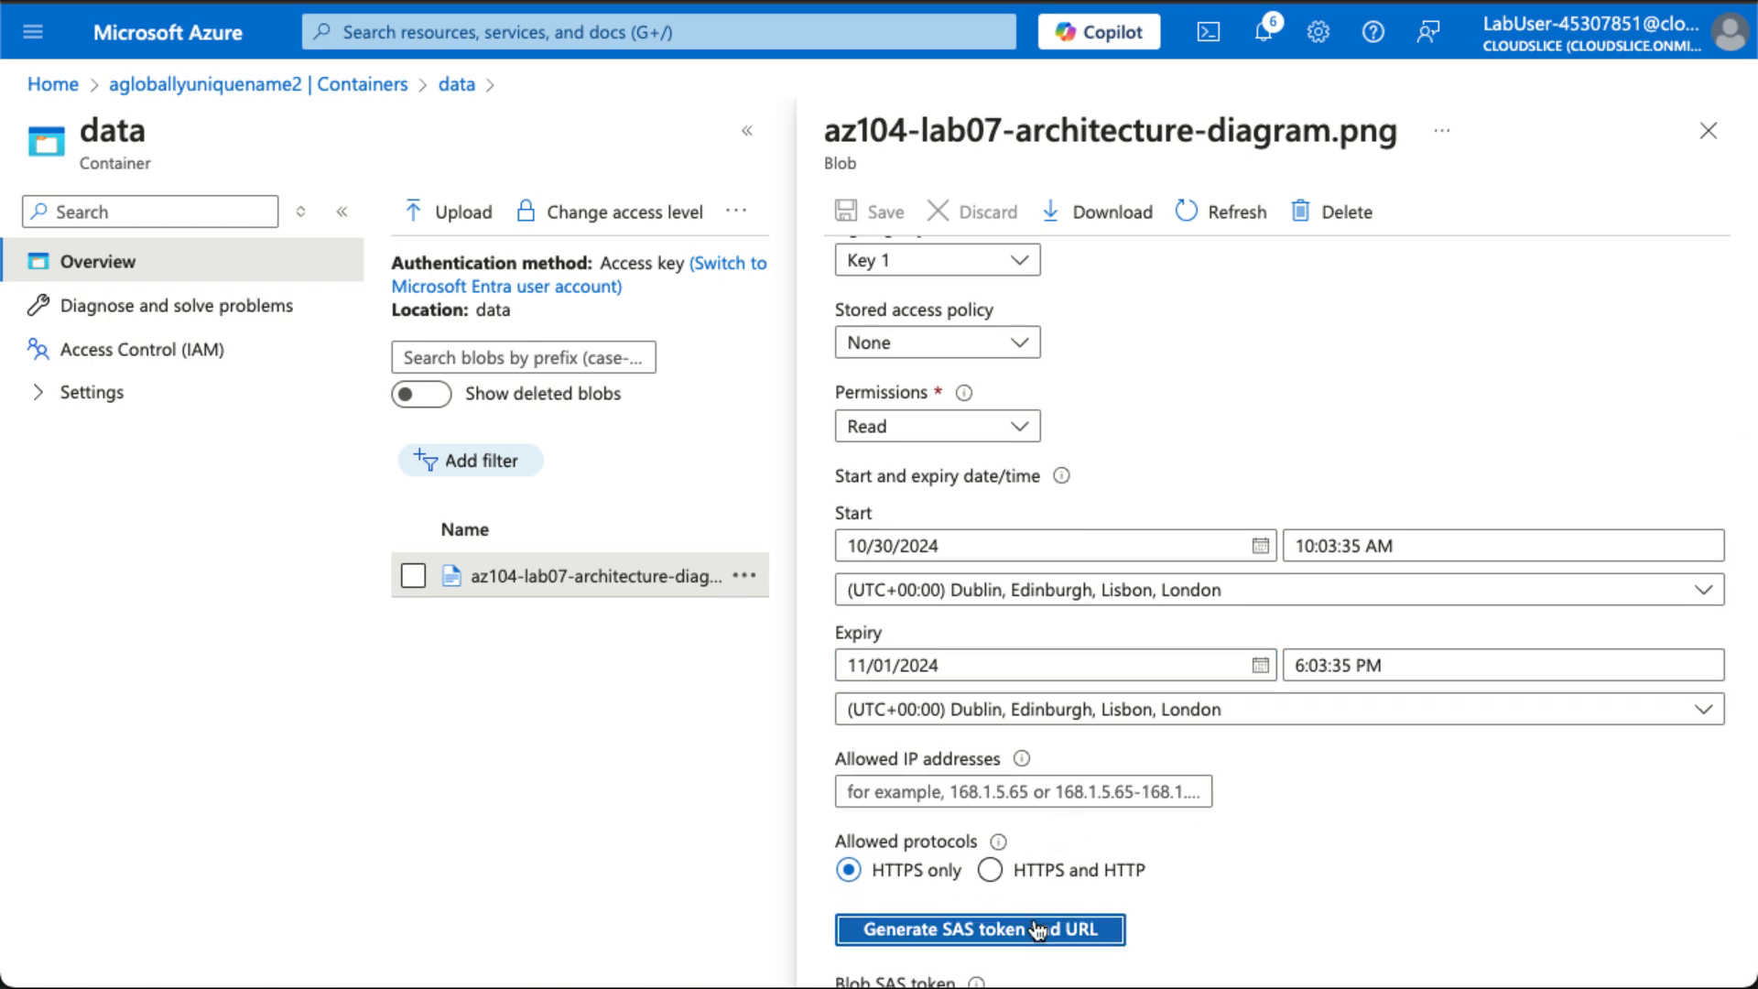
scroll(1150, 897, "down", 3)
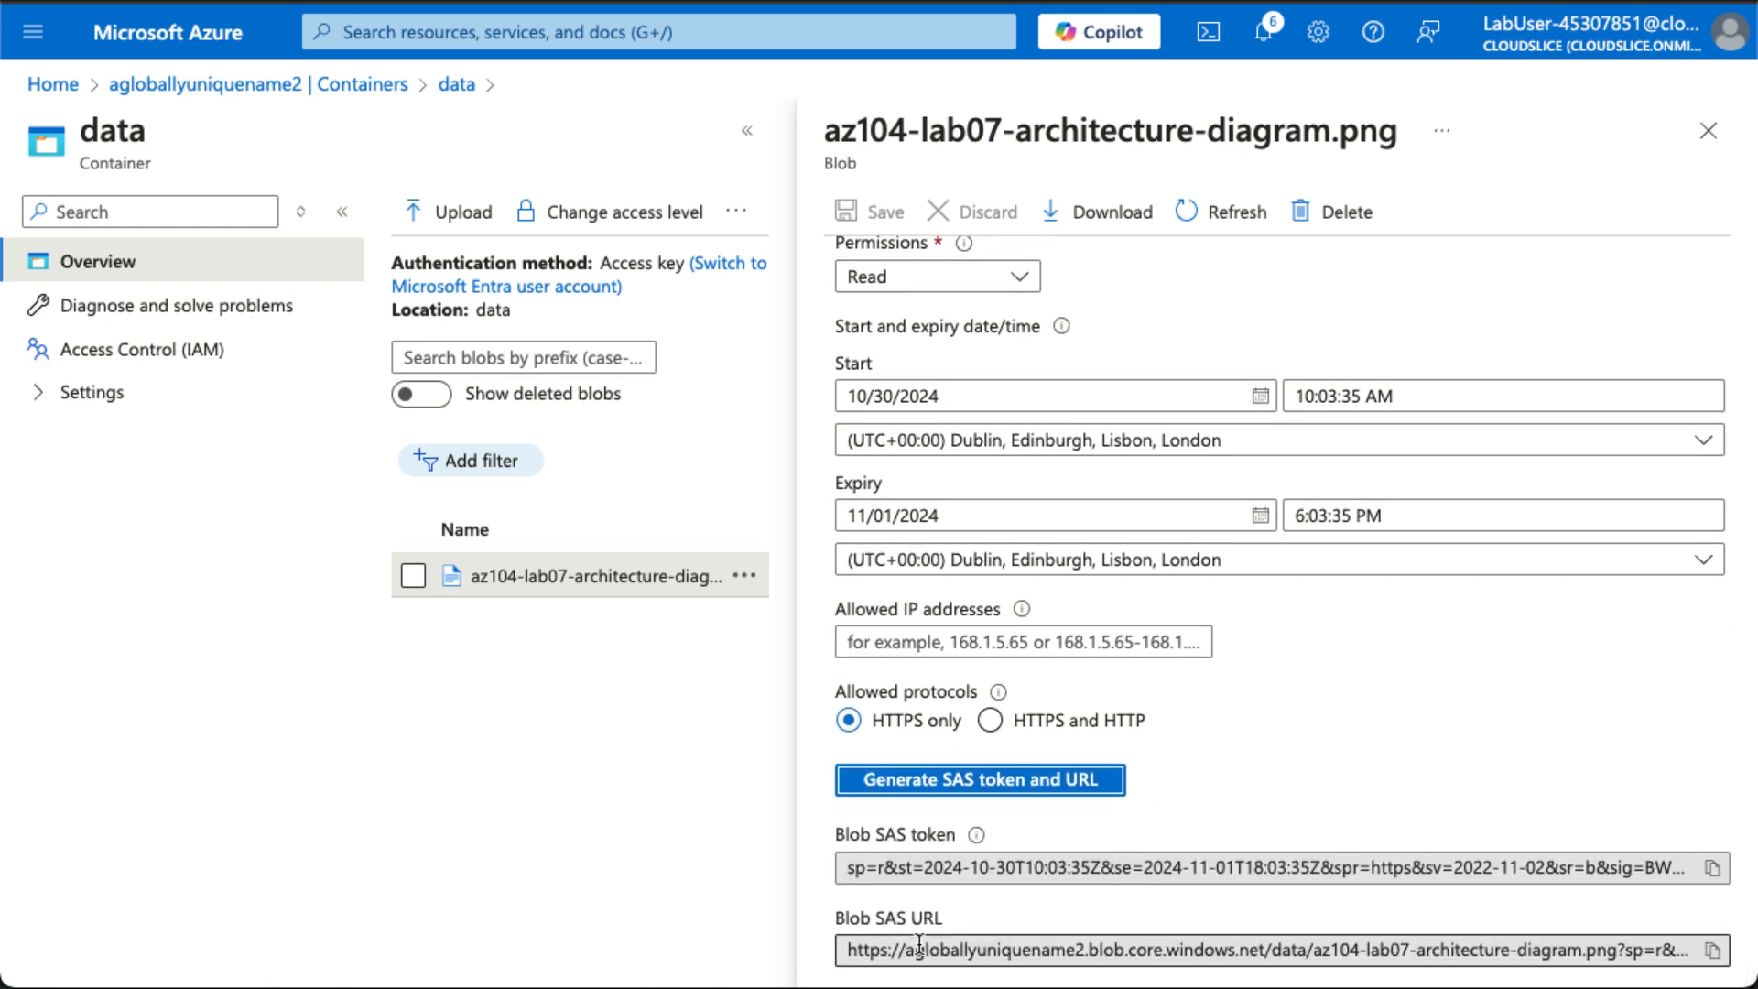
Step: Copy the Blob SAS URL and load it in a new incognito browser window to test access, then close that window
left_click(1712, 951)
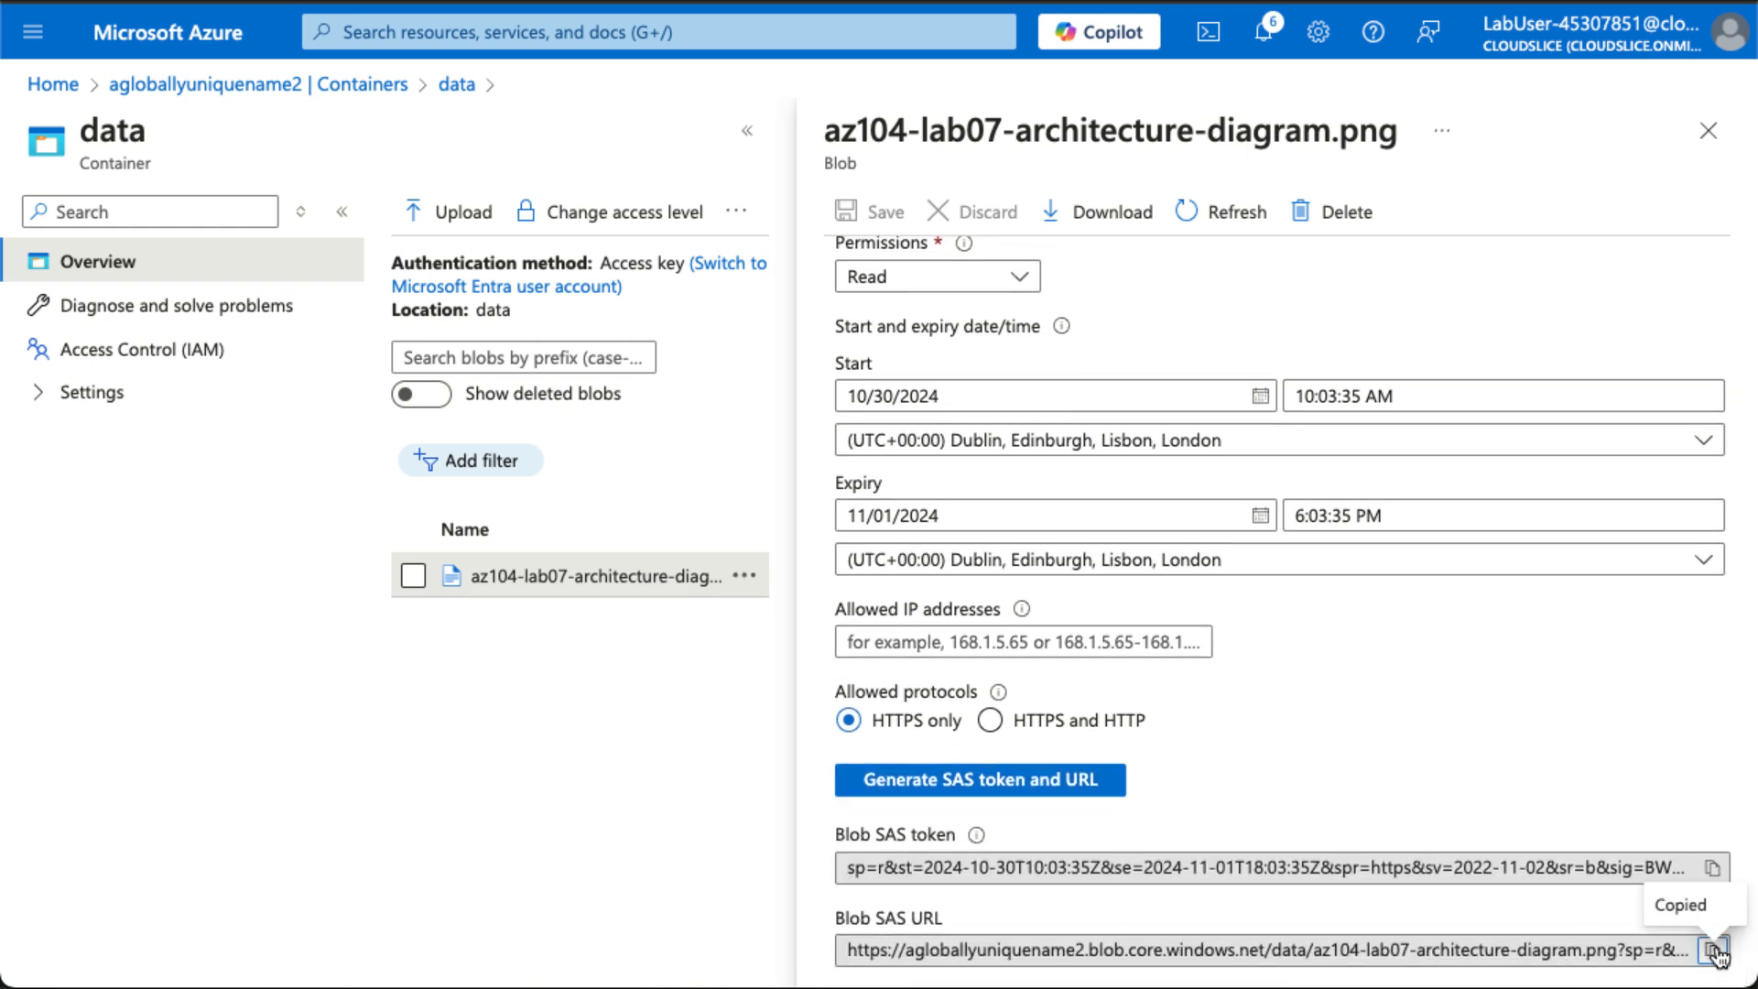
key("super+shift+n")
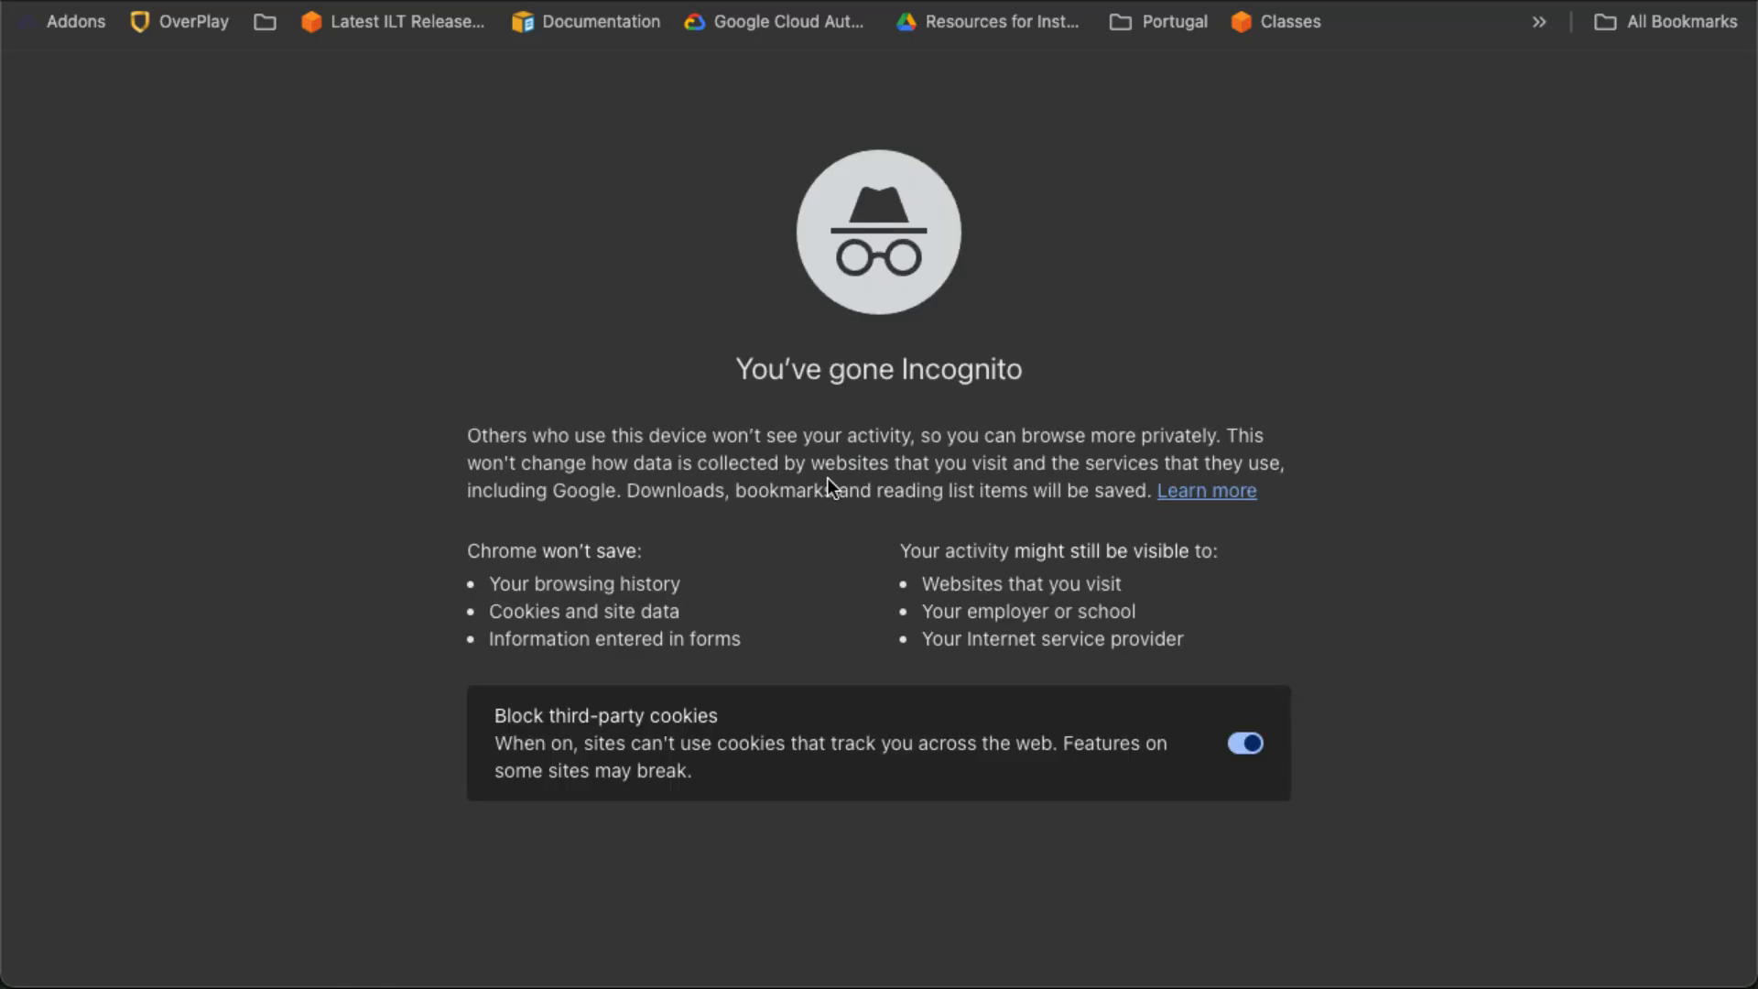
key("super+v")
key("Return")
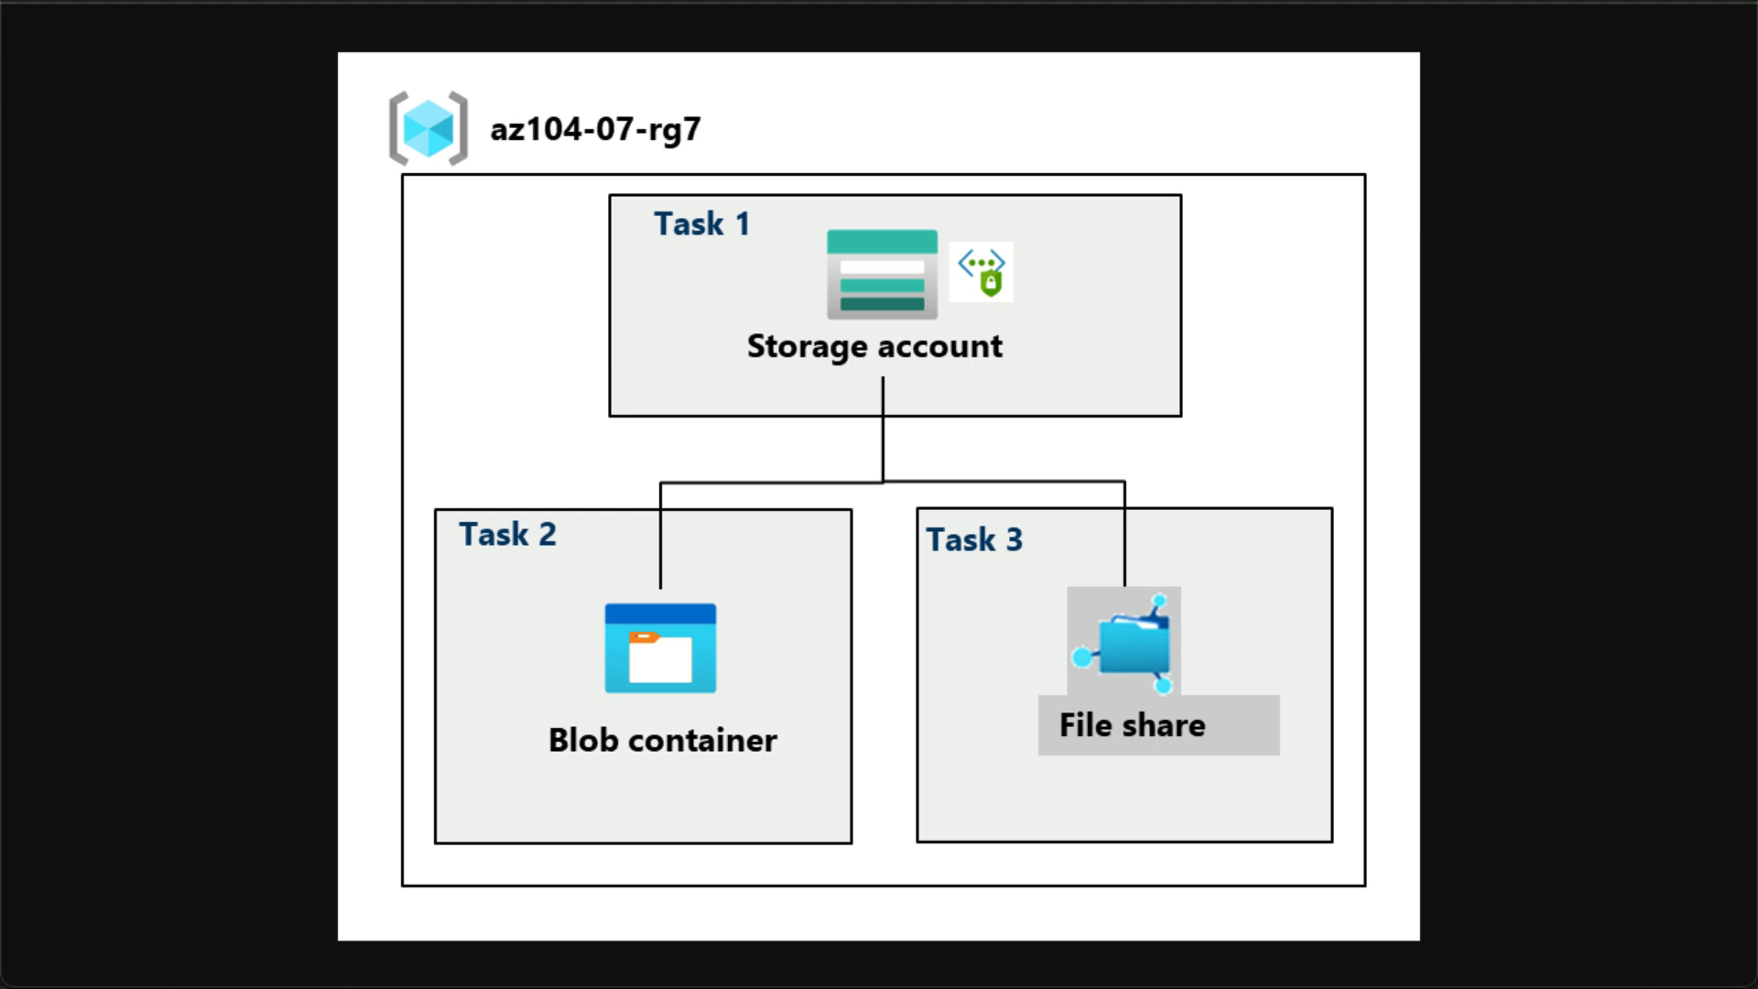
key("super+w")
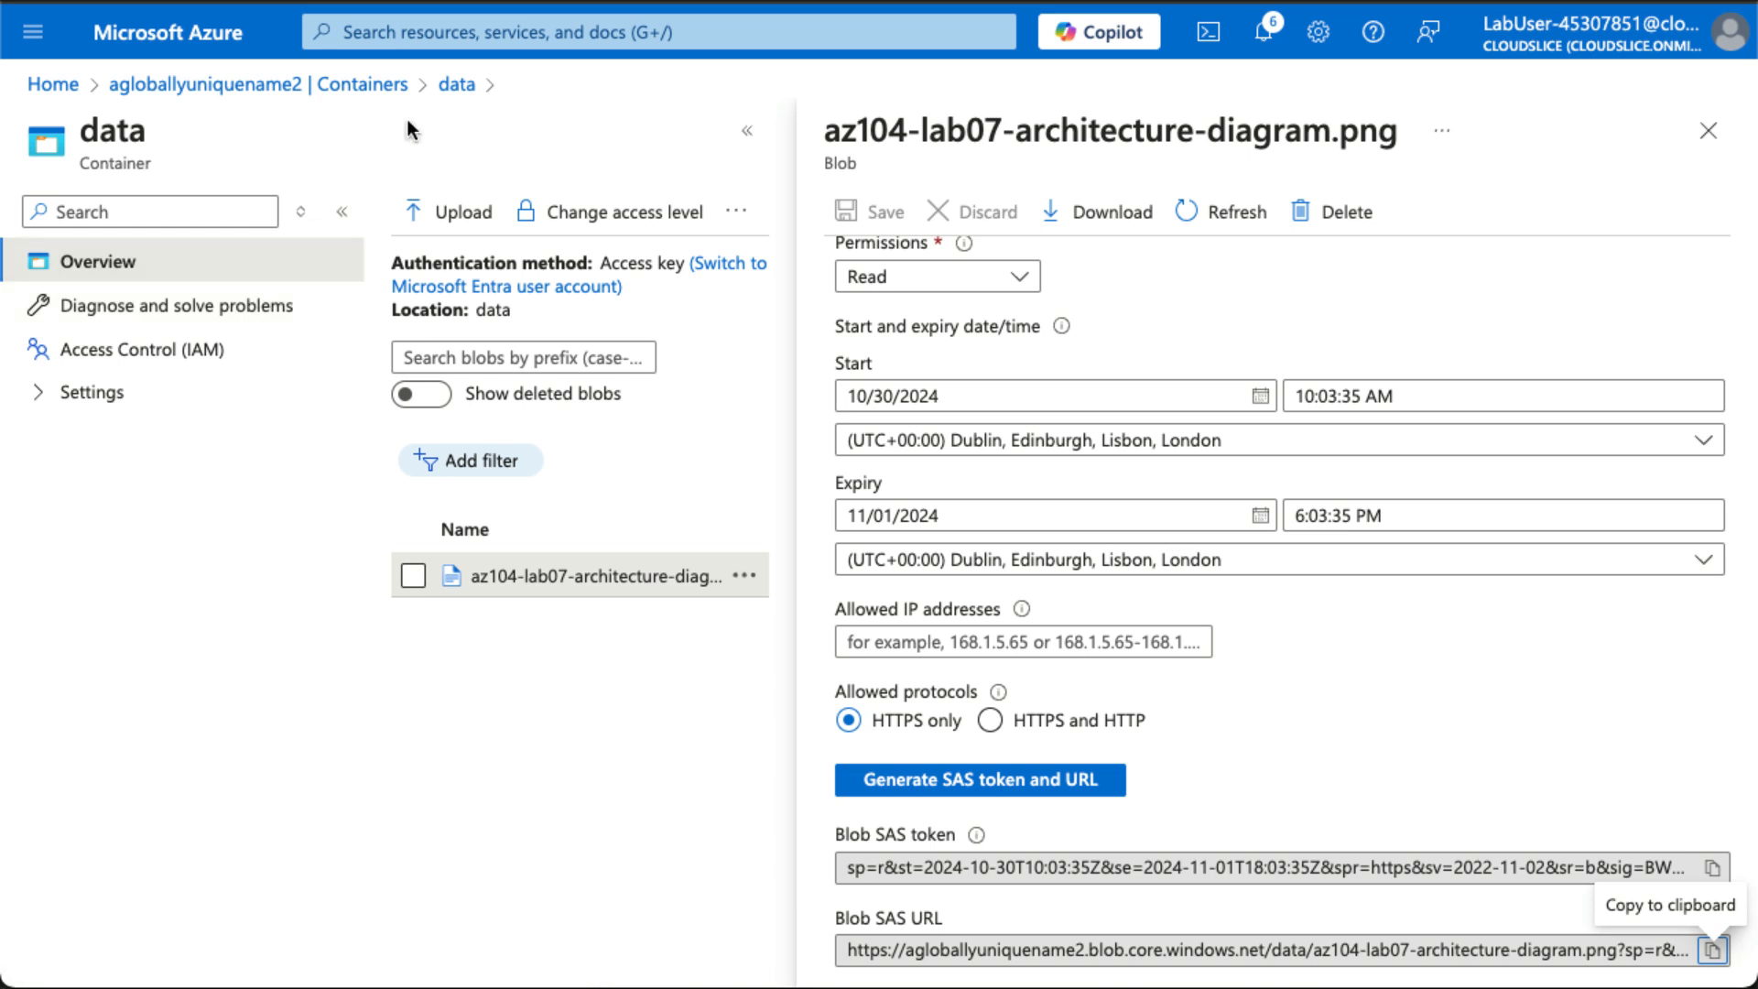
Step: Start a new file share in the agloballyuniquename2 storage account, named share1 with the Transaction optimized access tier
left_click(193, 87)
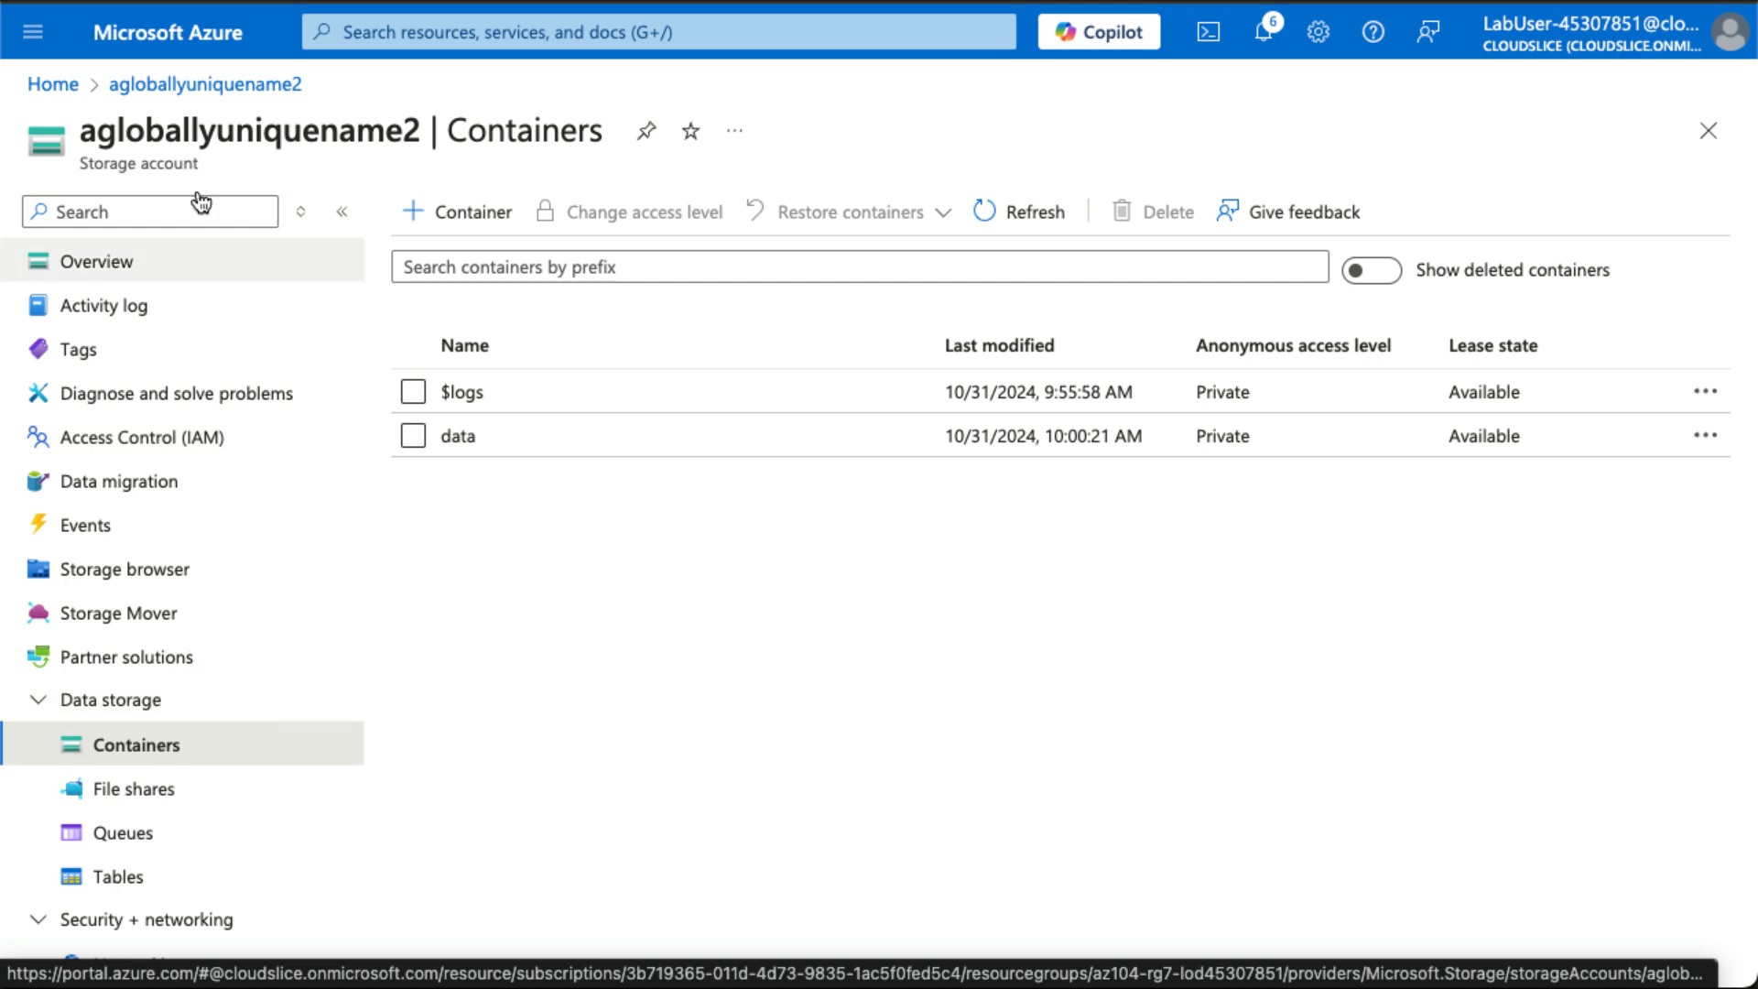
left_click(162, 789)
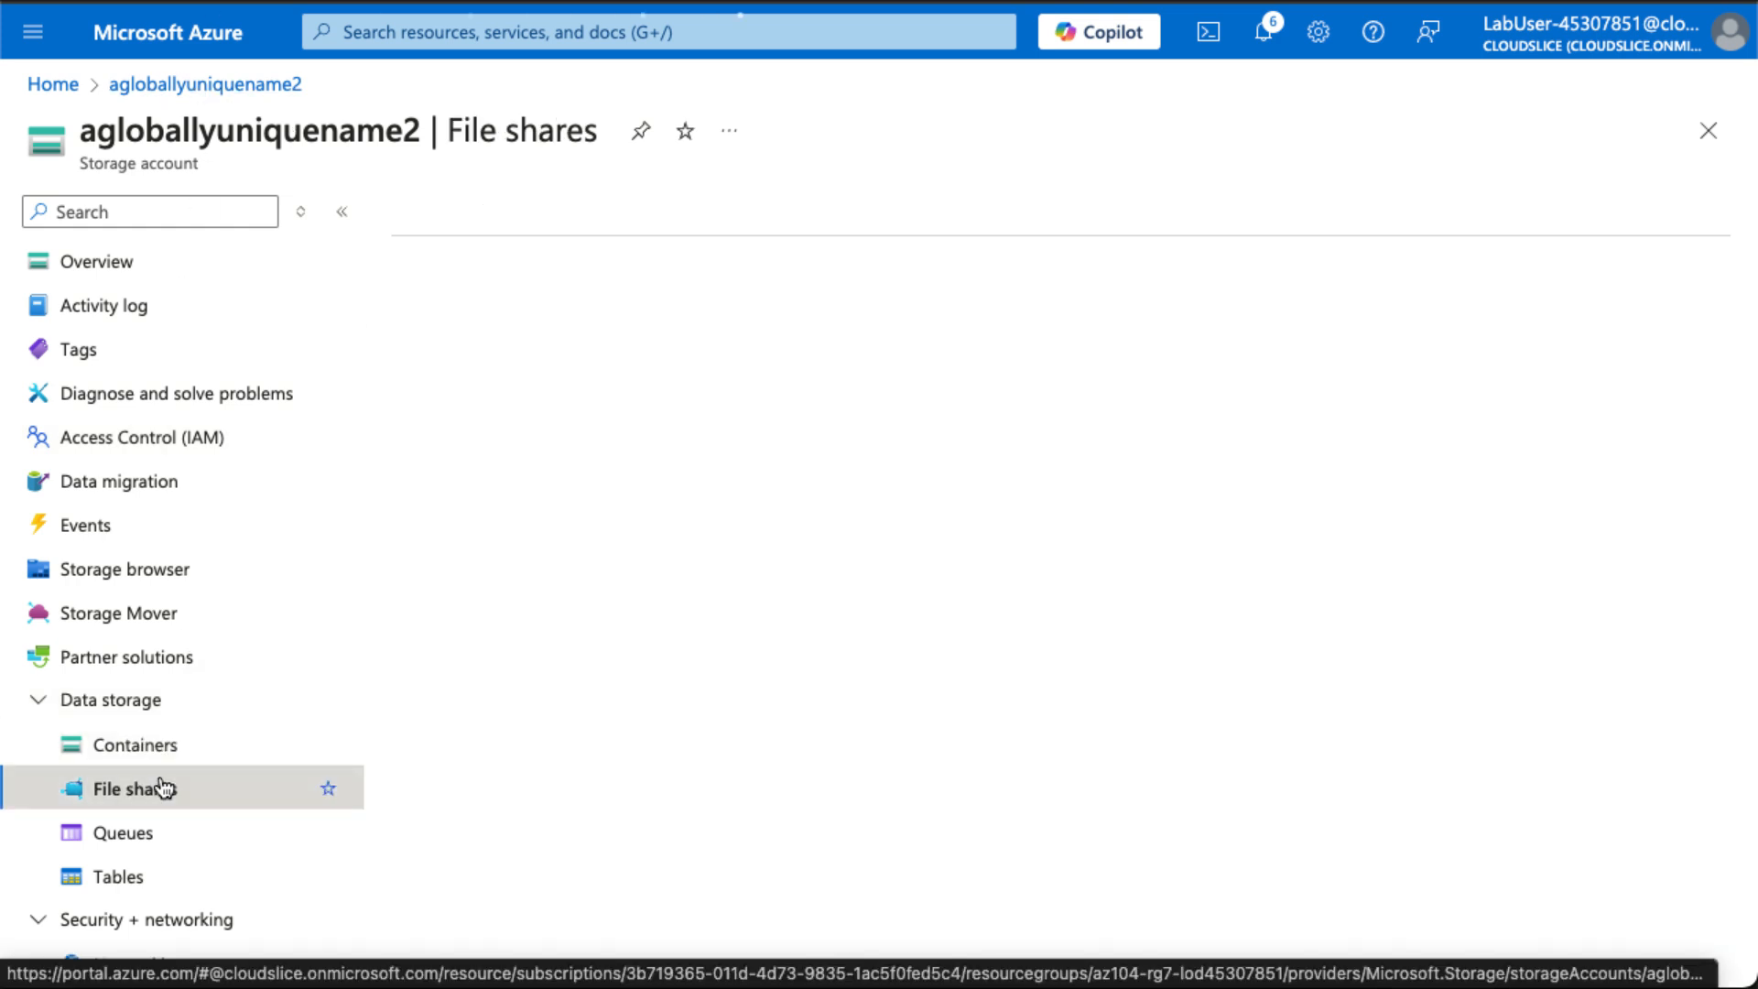
left_click(481, 219)
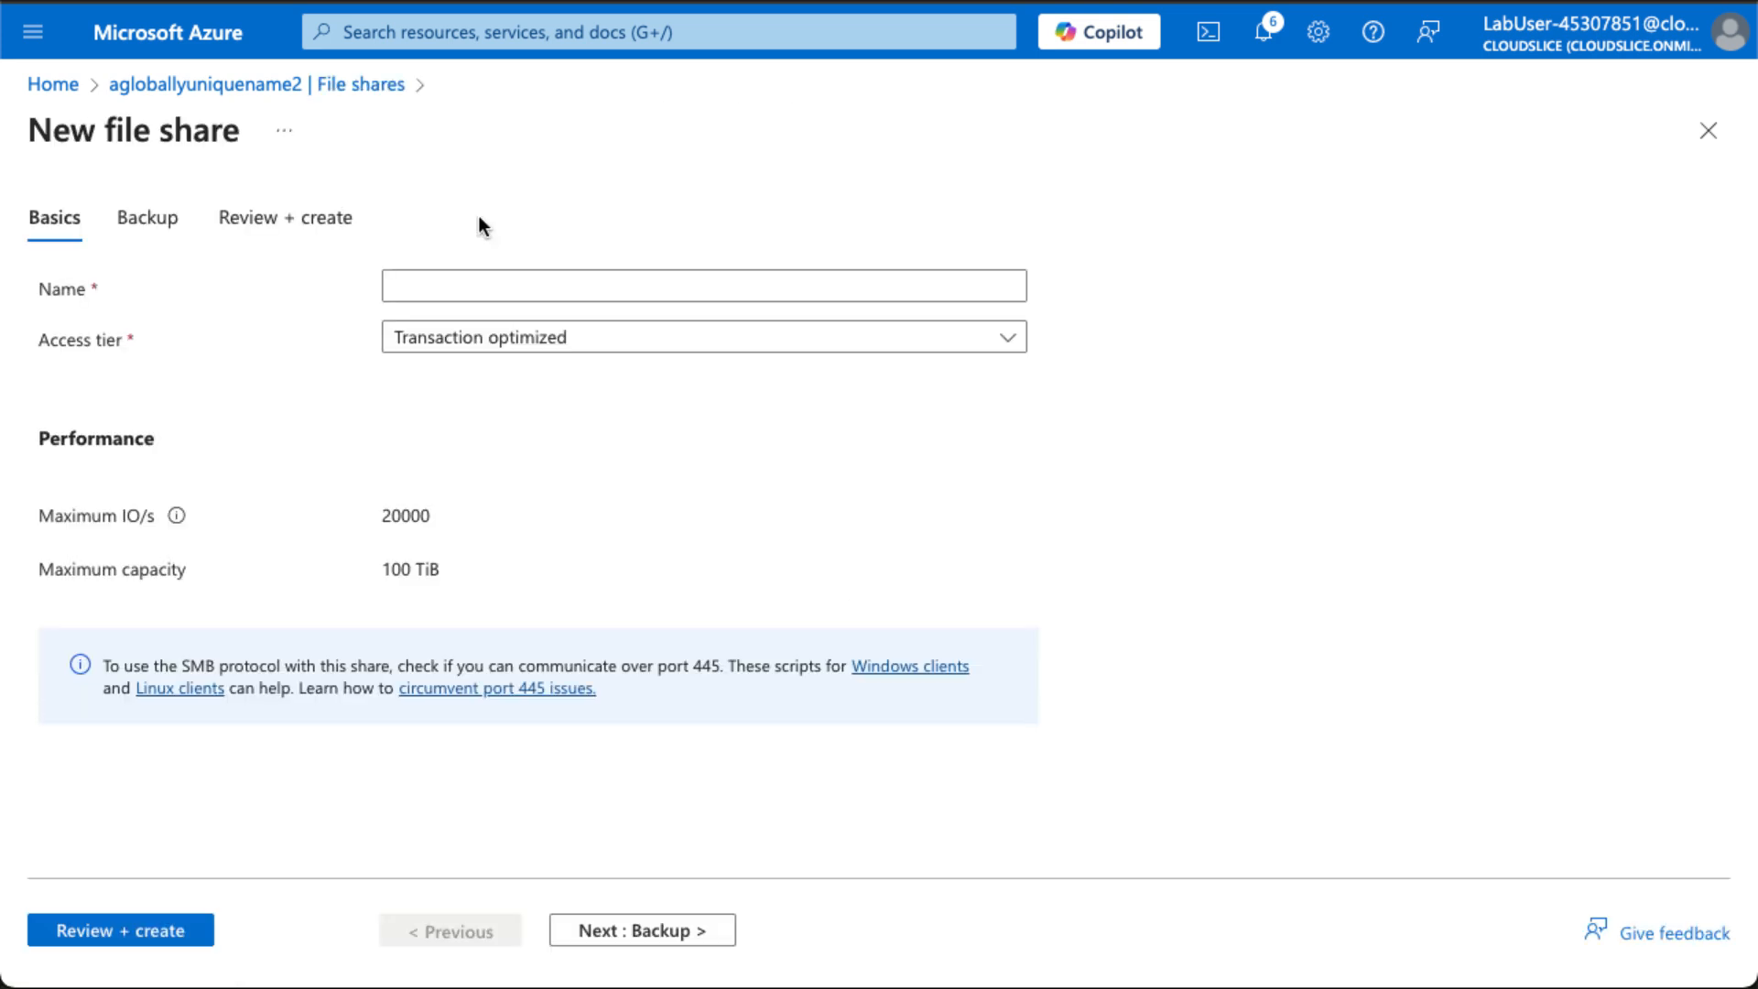
left_click(510, 283)
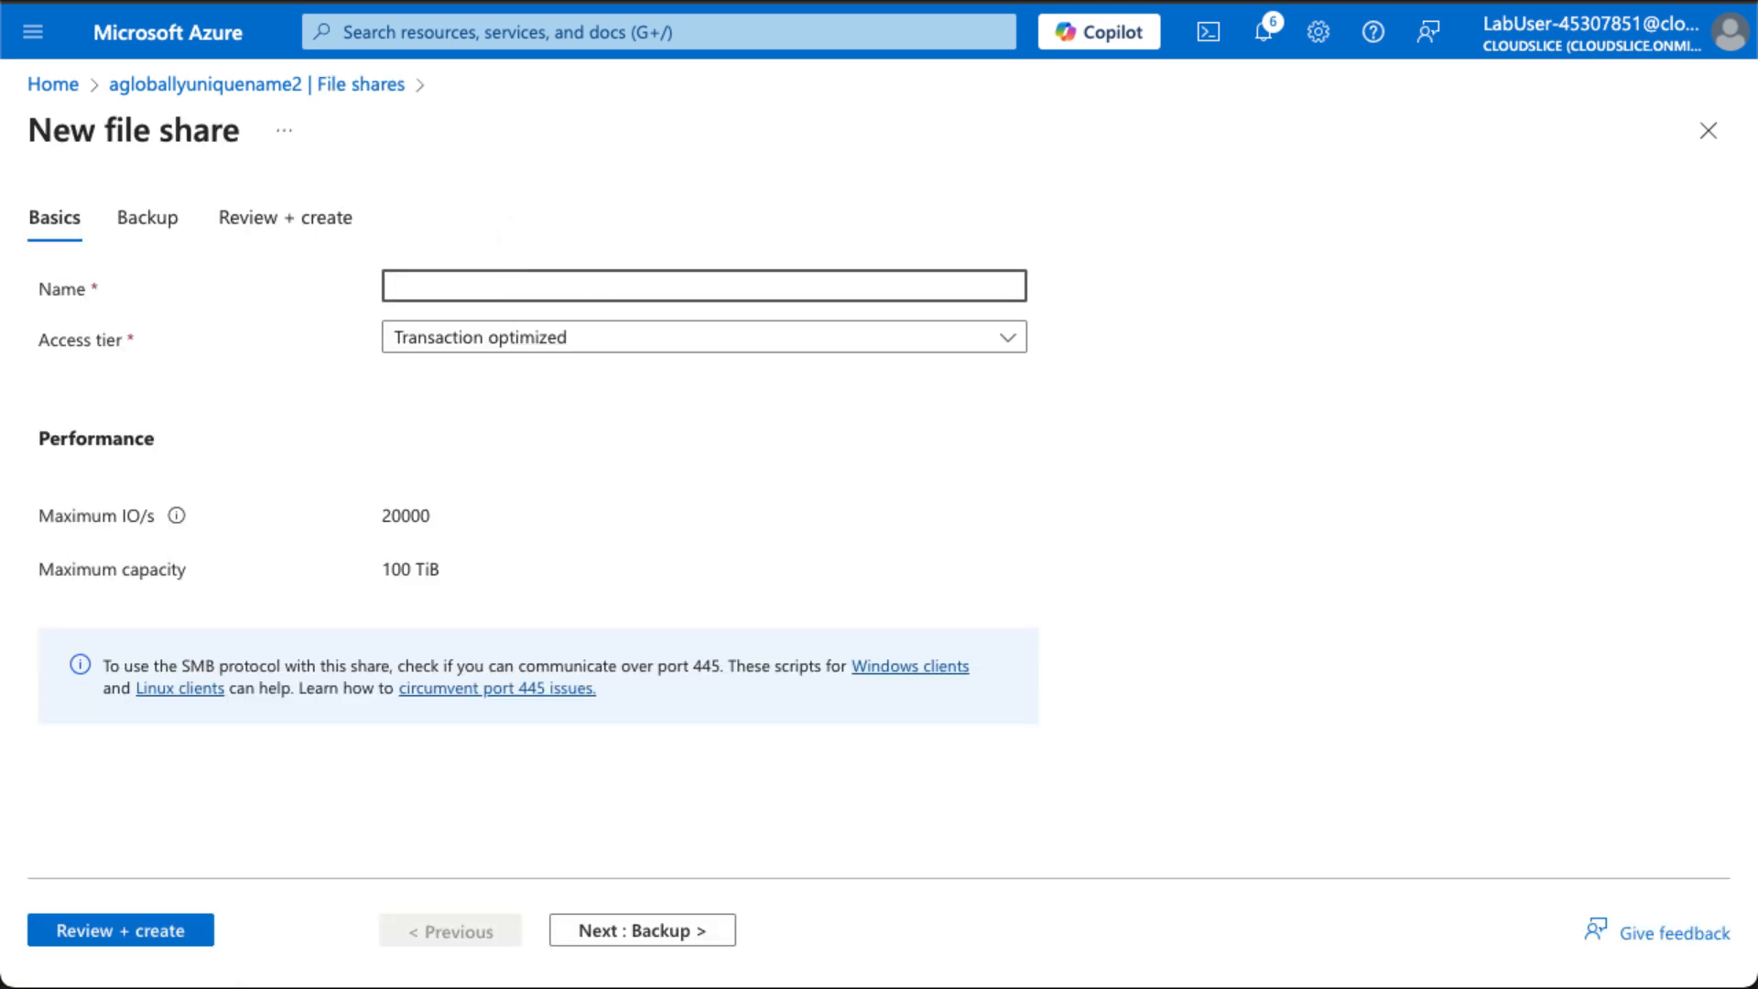
type("share1")
left_click(609, 354)
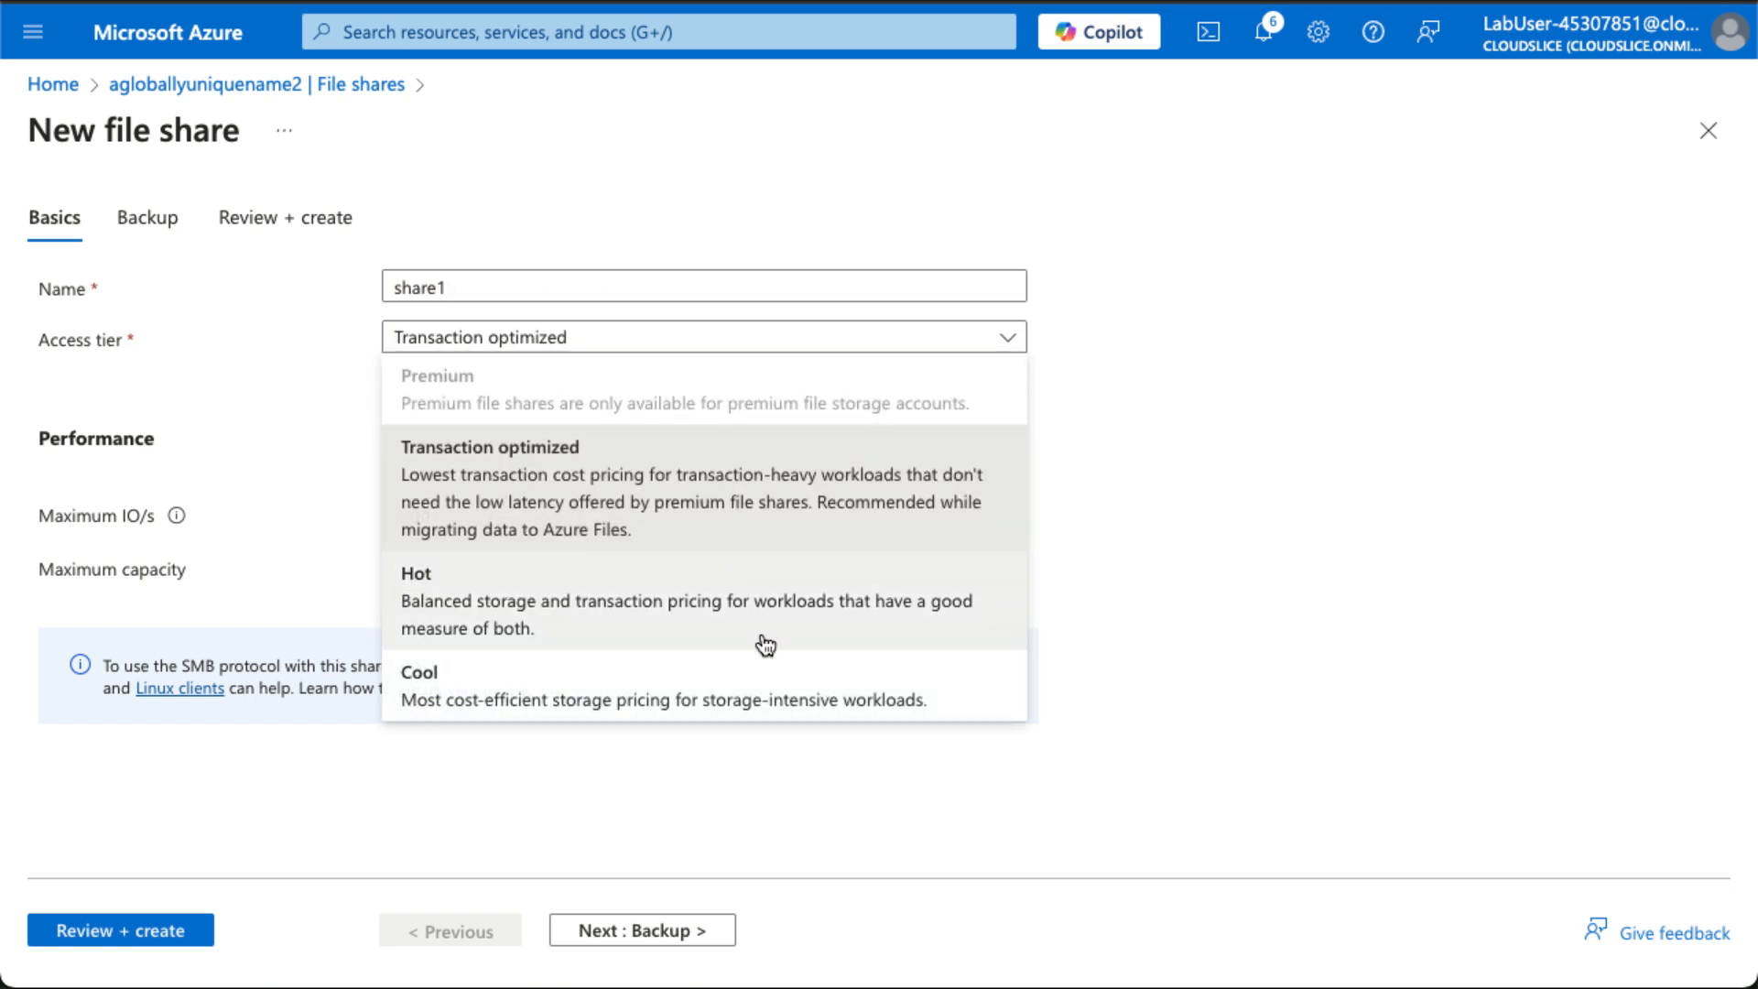
left_click(798, 532)
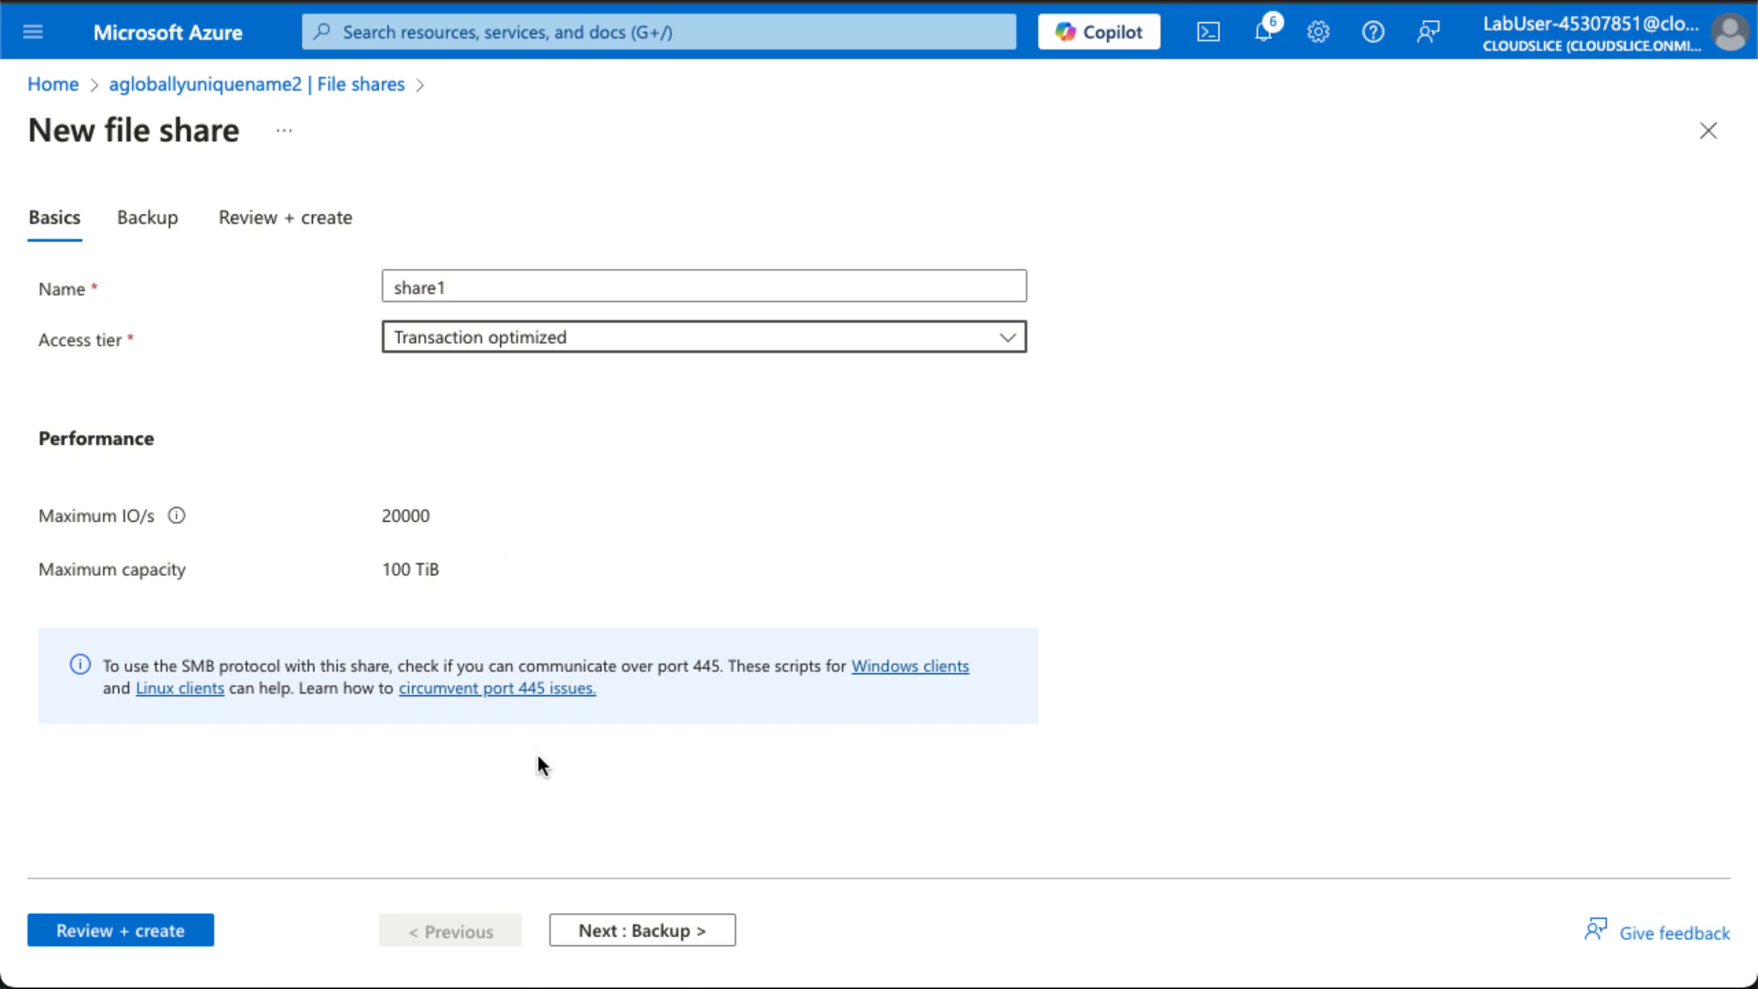
Step: Disable backup for the new file share and create it
left_click(604, 934)
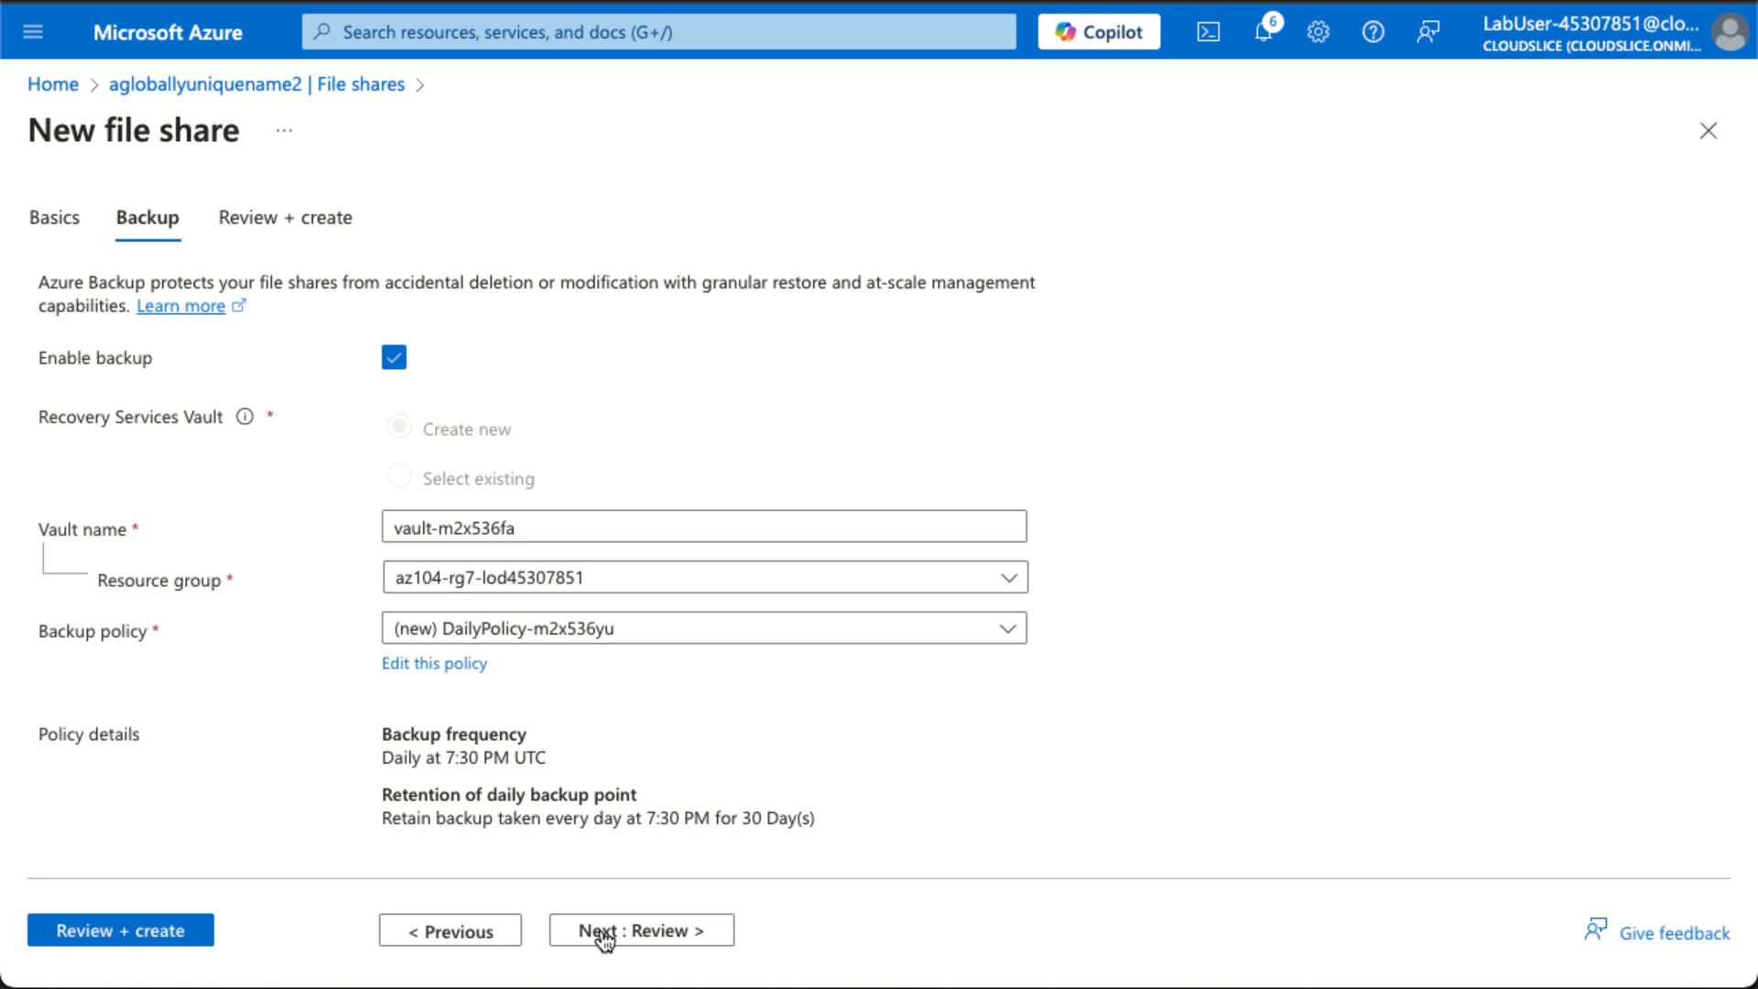
left_click(394, 359)
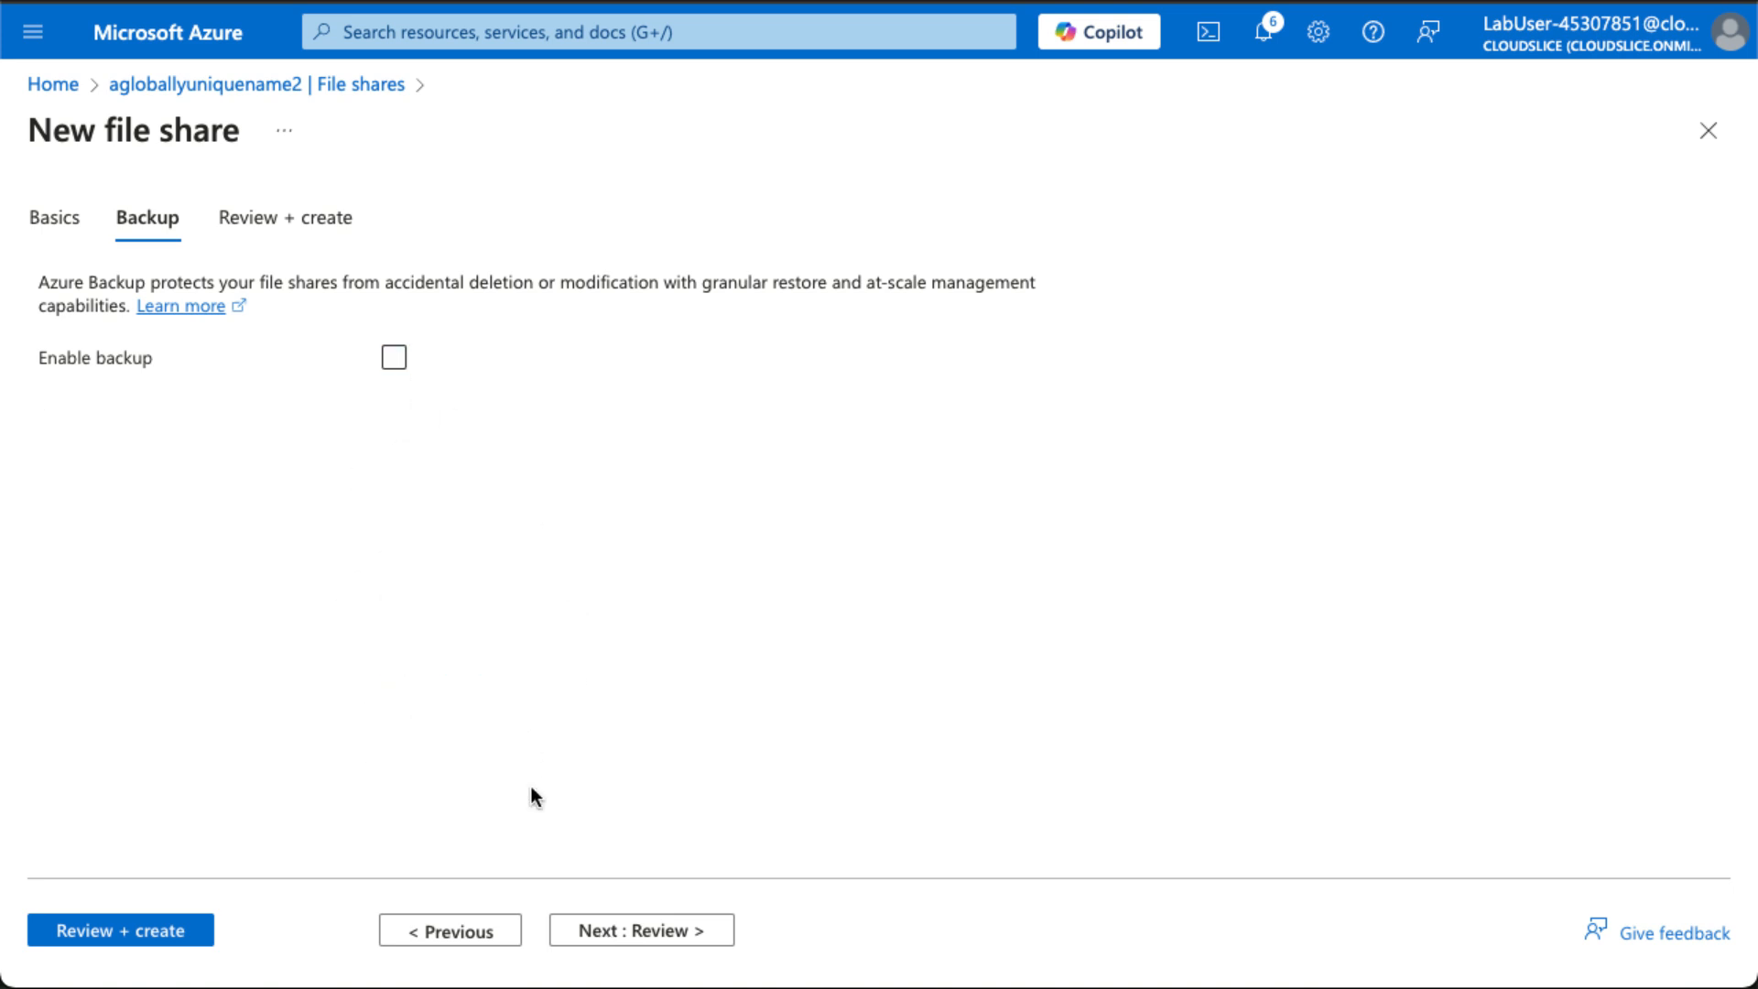
left_click(646, 930)
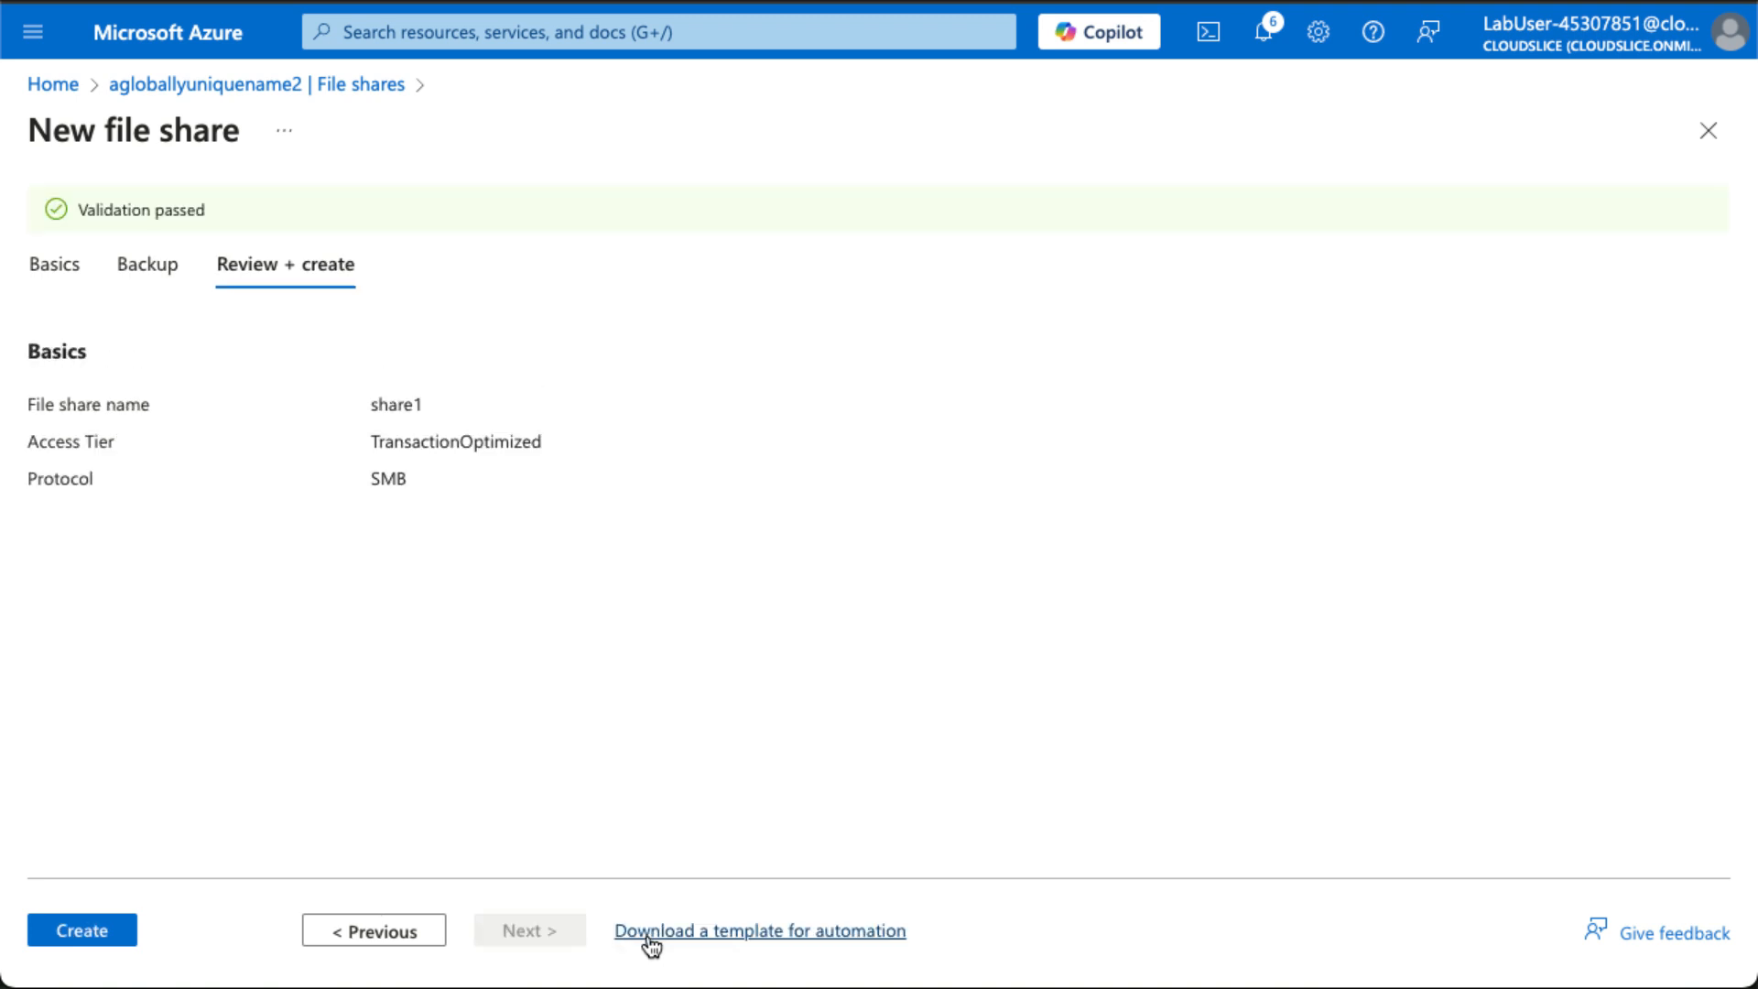
left_click(109, 934)
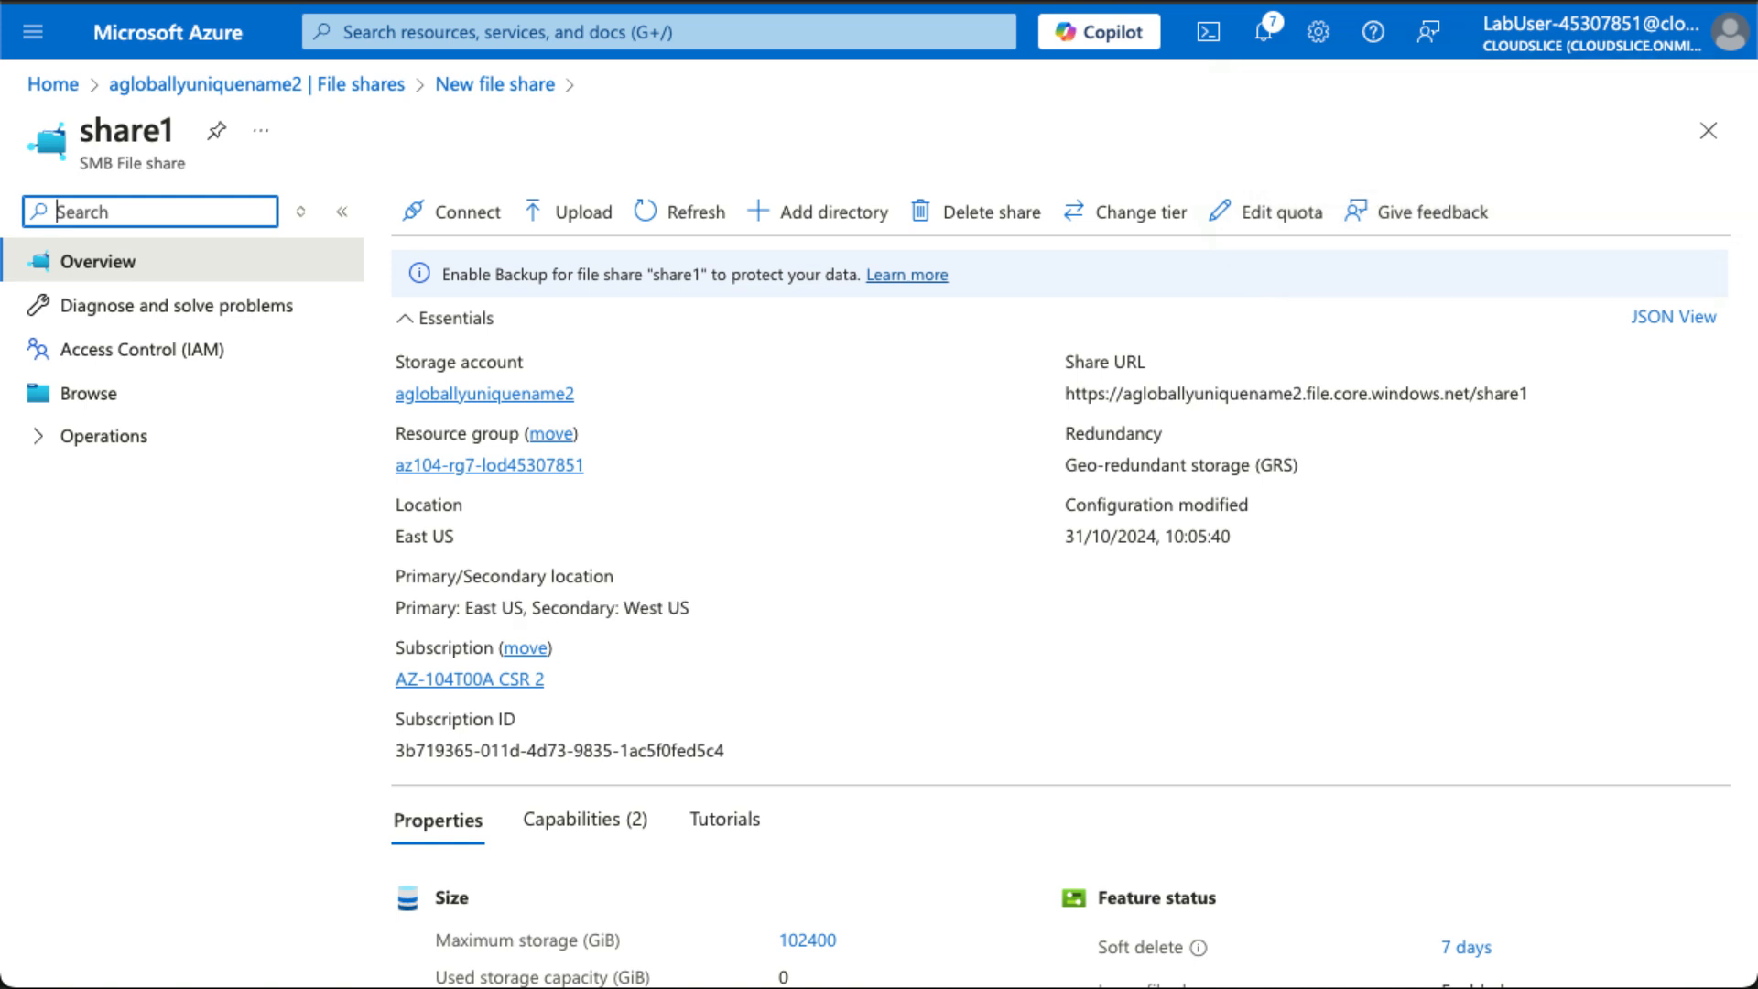
Step: Open the share1 file share in the Storage browser of the agloballyuniquename2 storage account
left_click(245, 88)
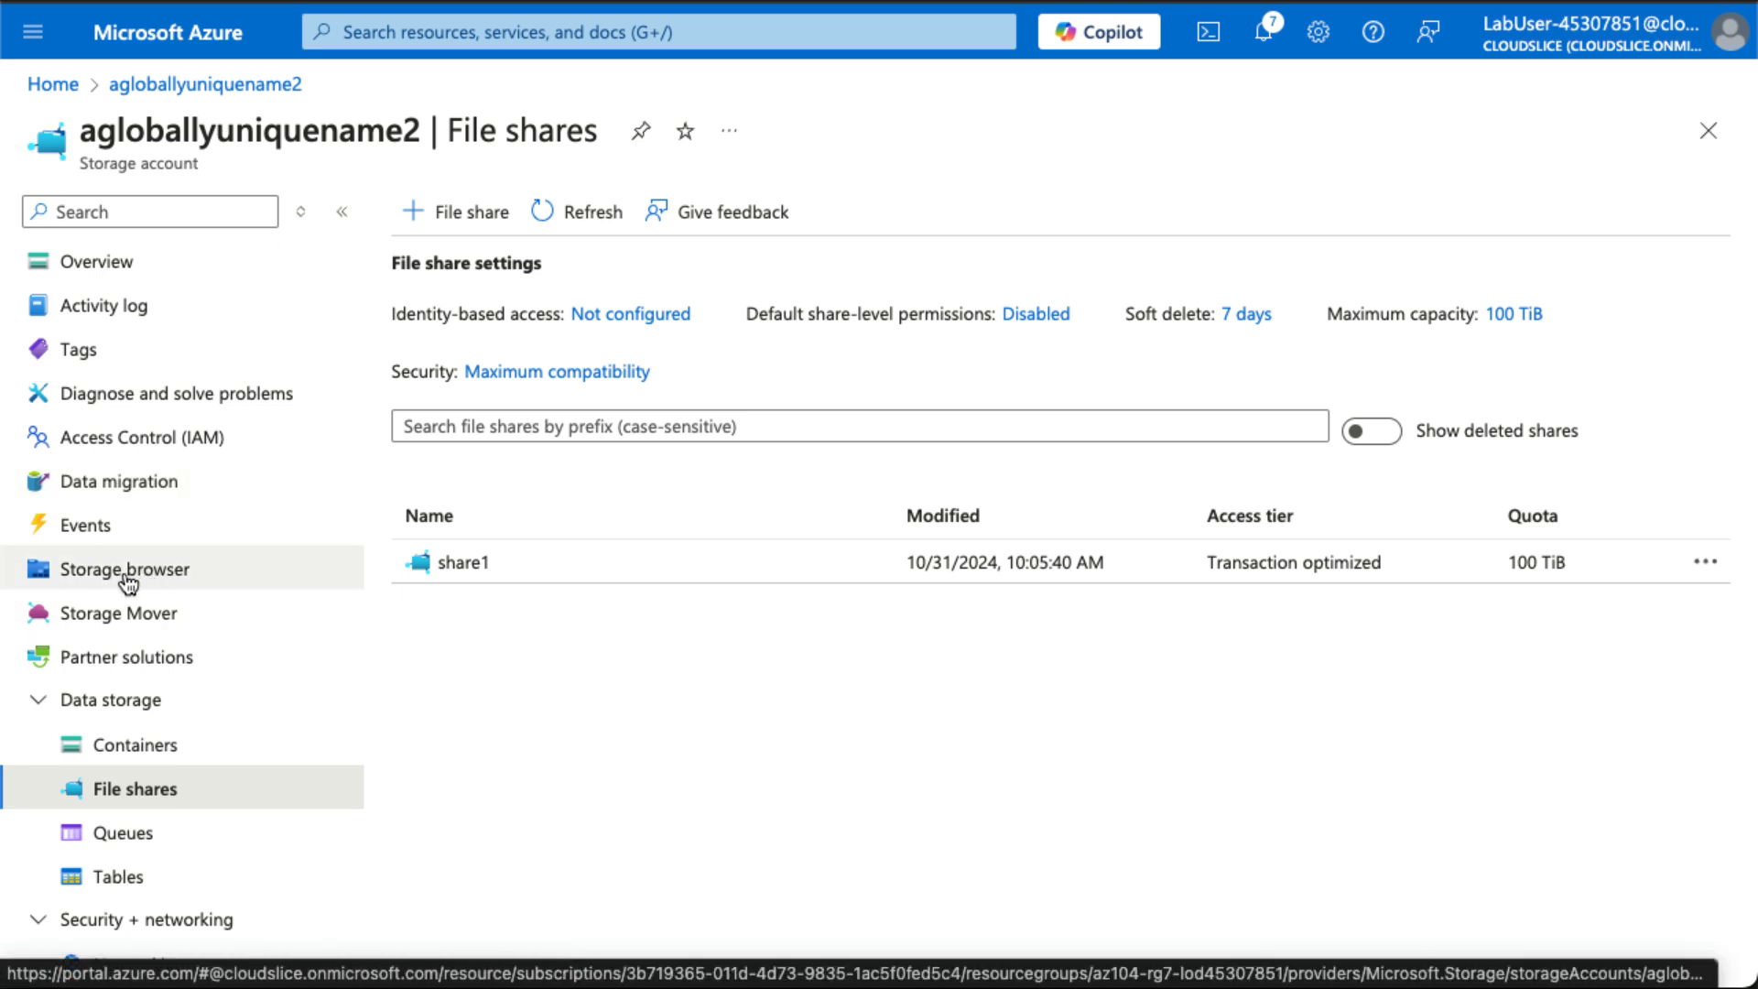
left_click(89, 575)
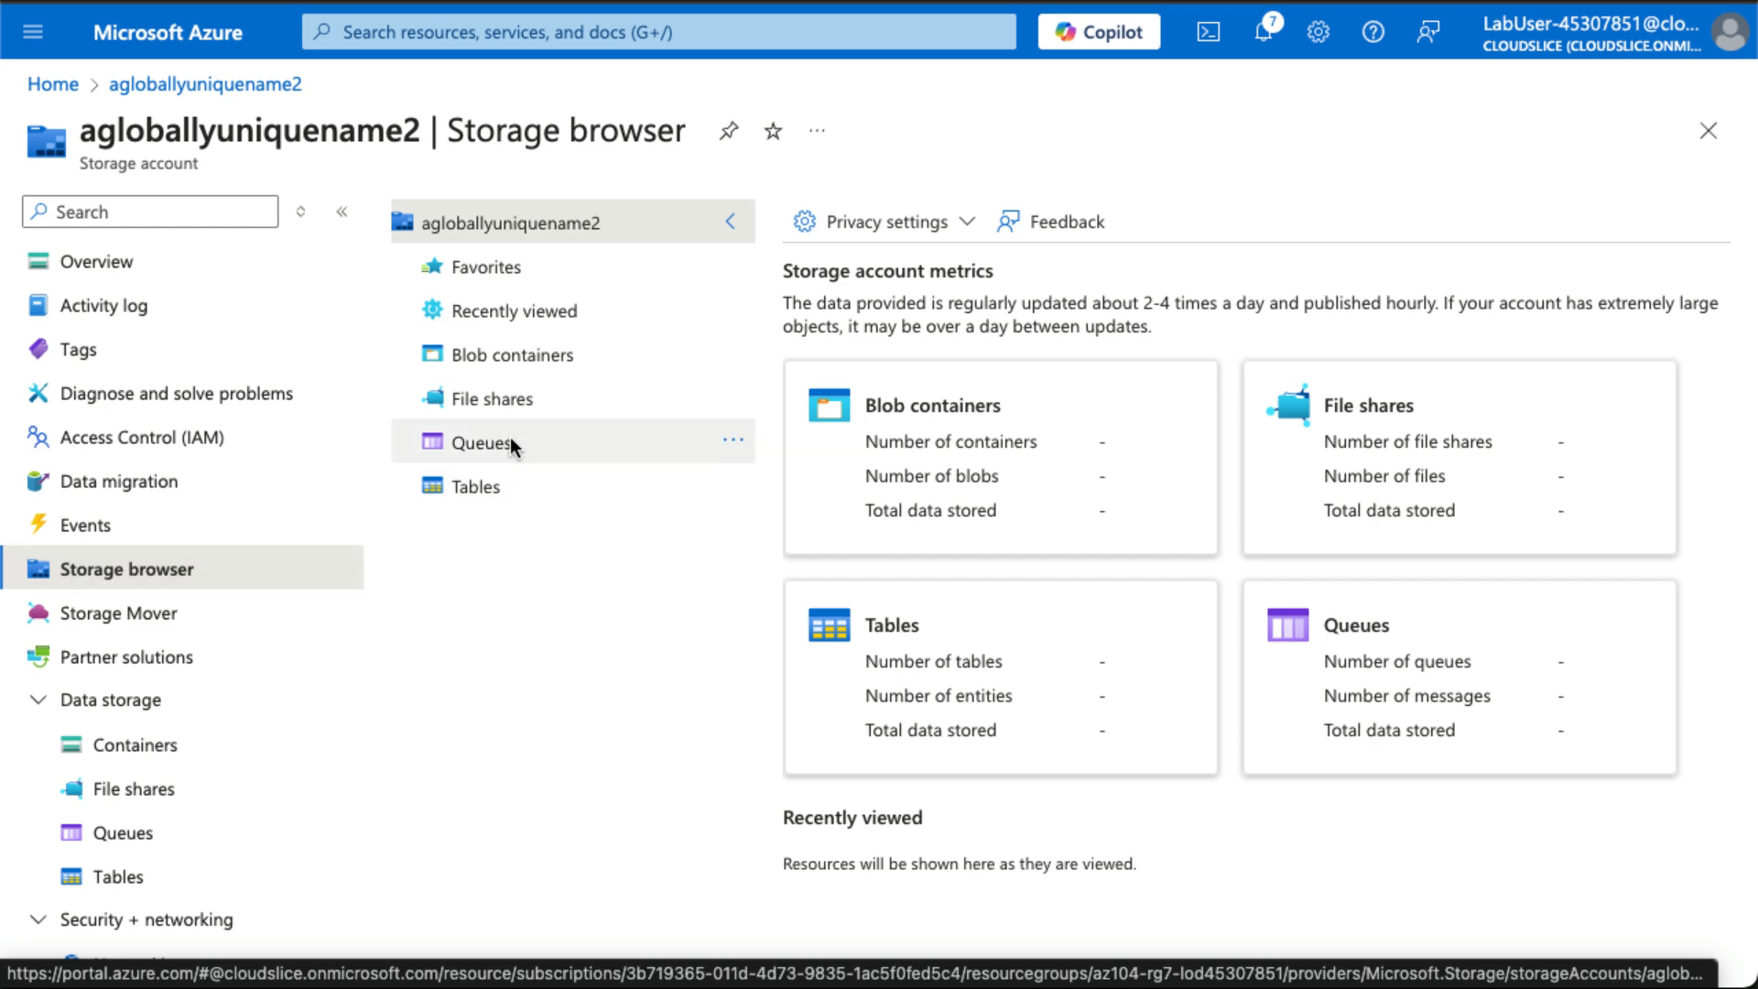
left_click(502, 405)
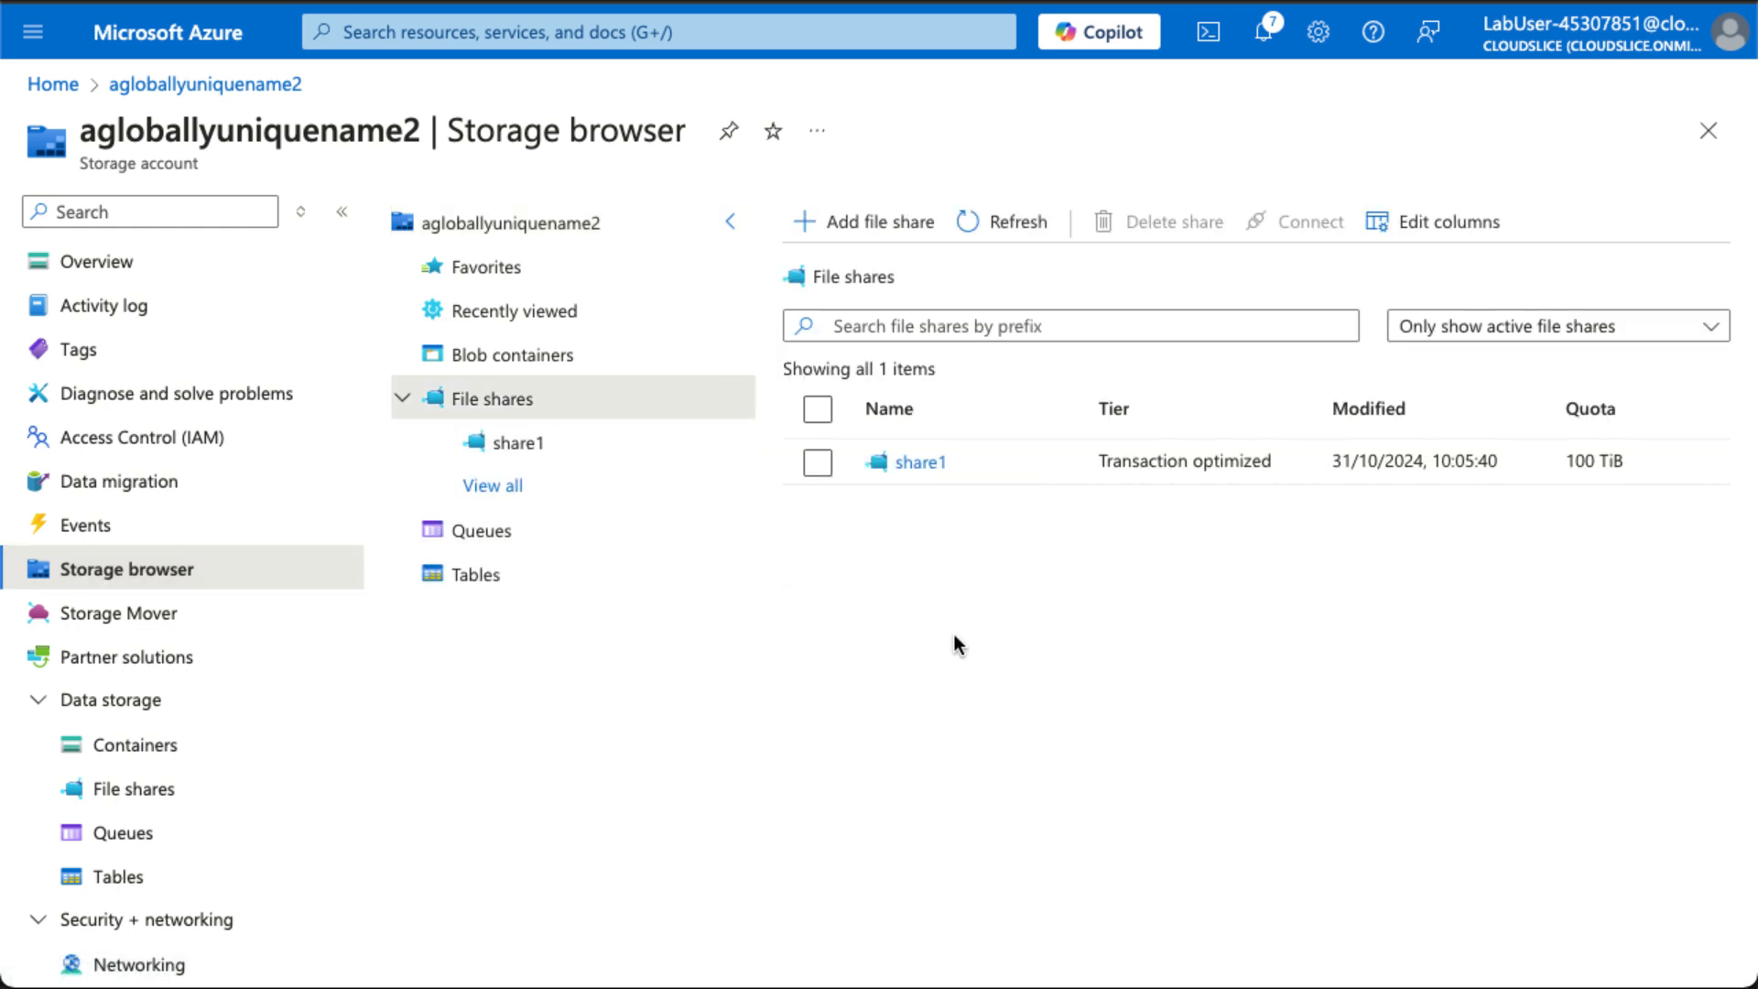
left_click(930, 476)
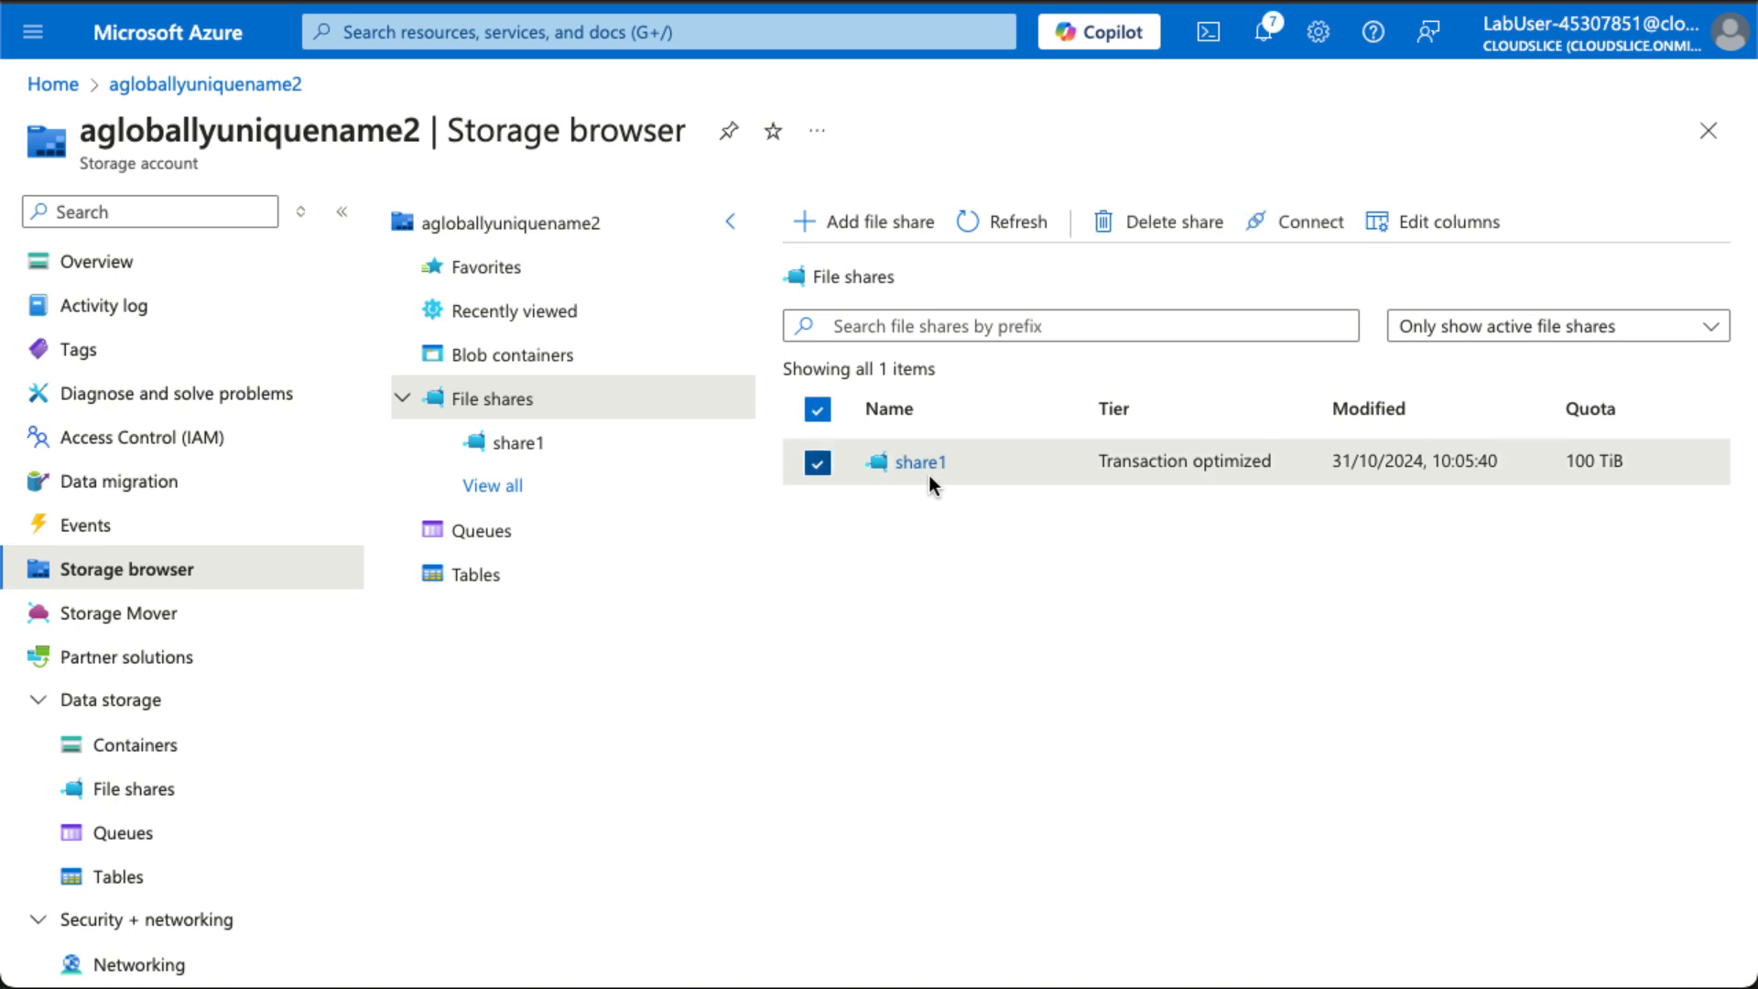
left_click(921, 465)
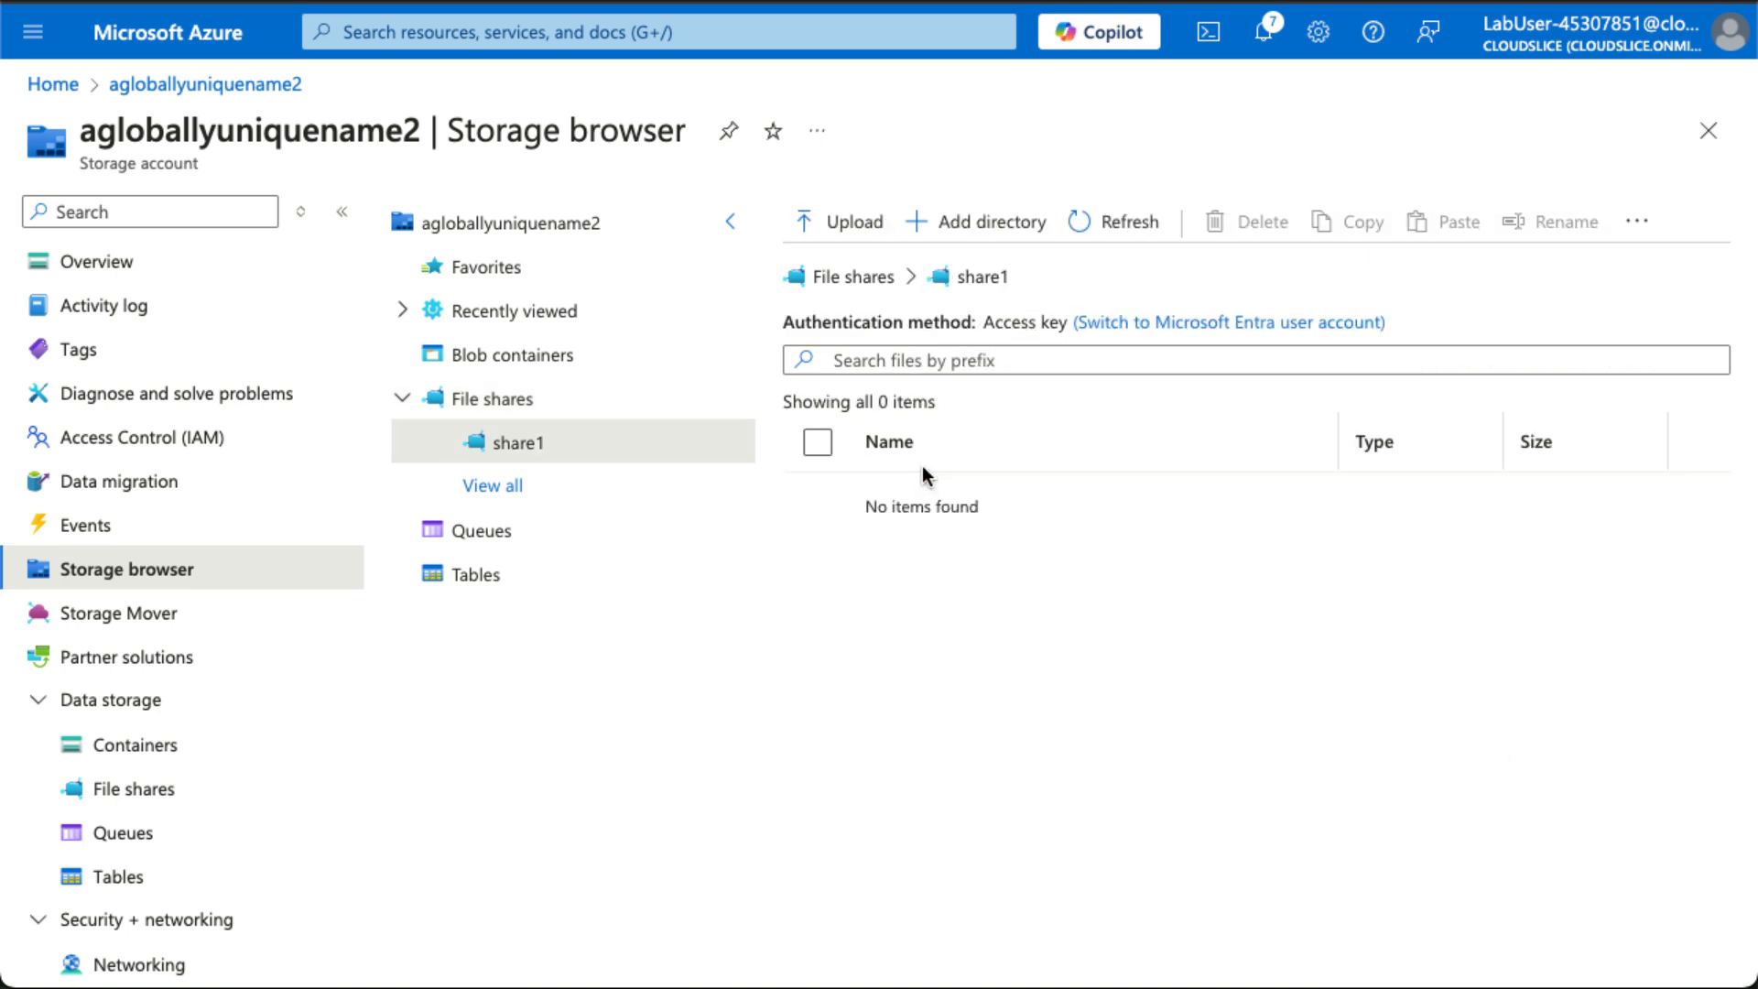
Step: Add a directory named mydirectory to the share1 file share
left_click(974, 225)
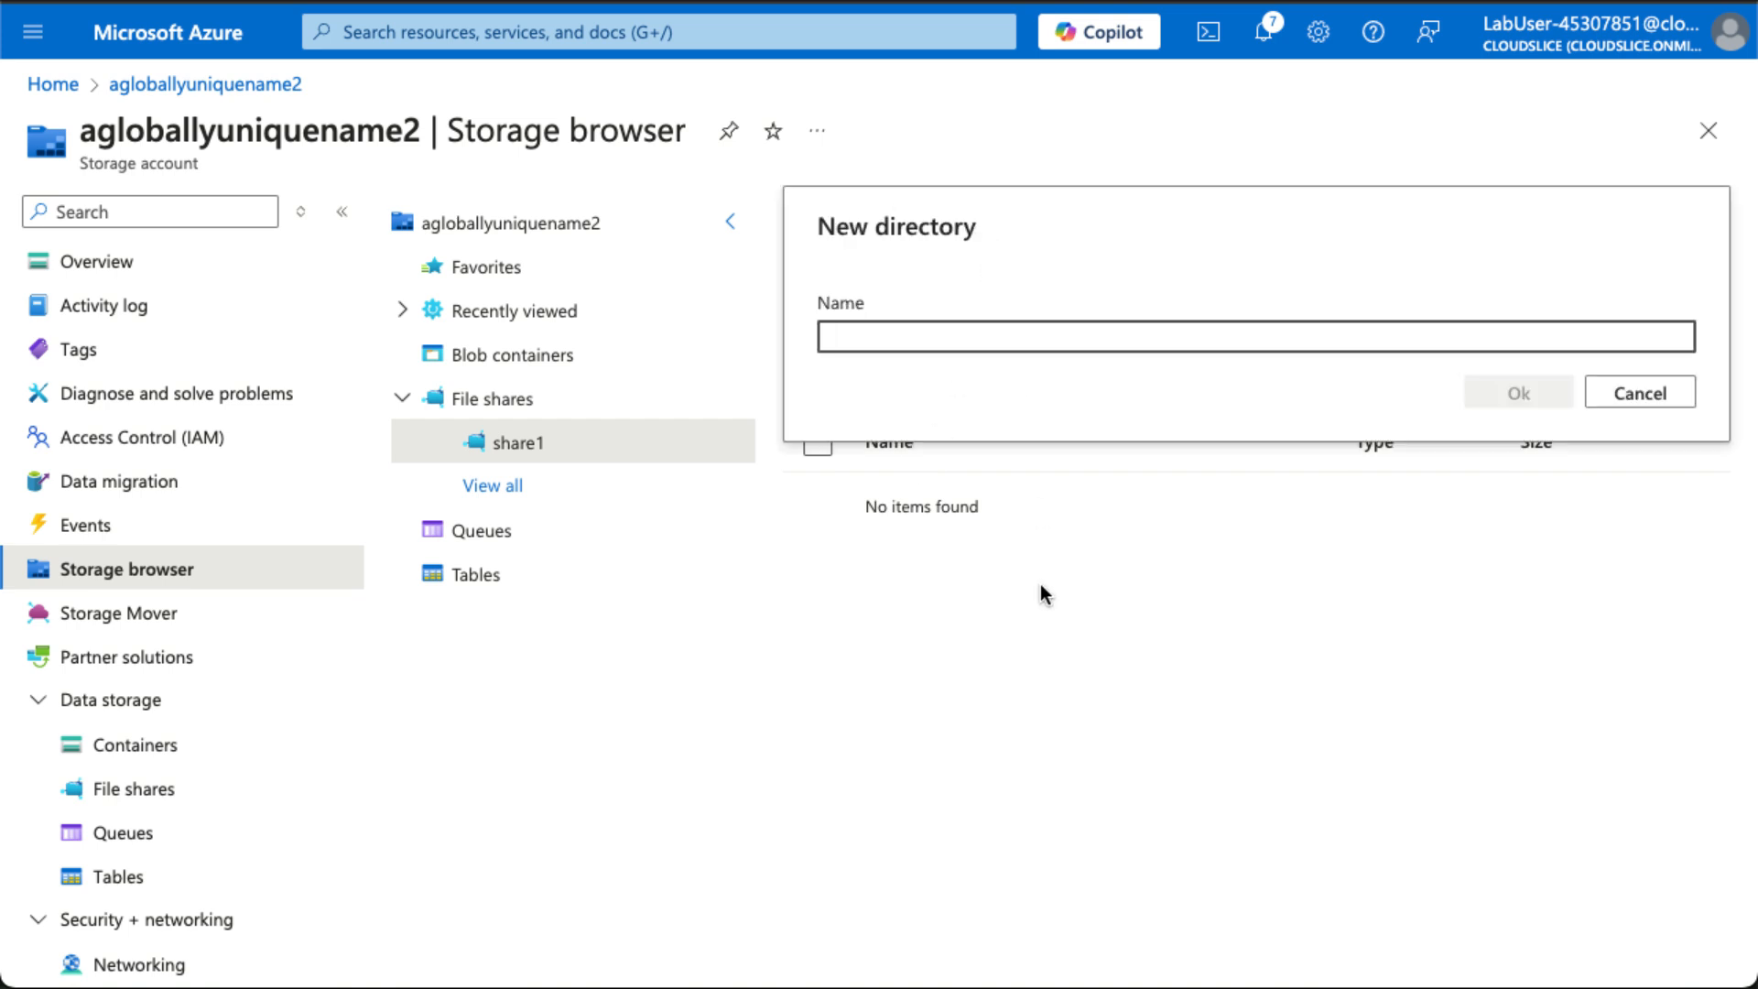
type("mydirectory")
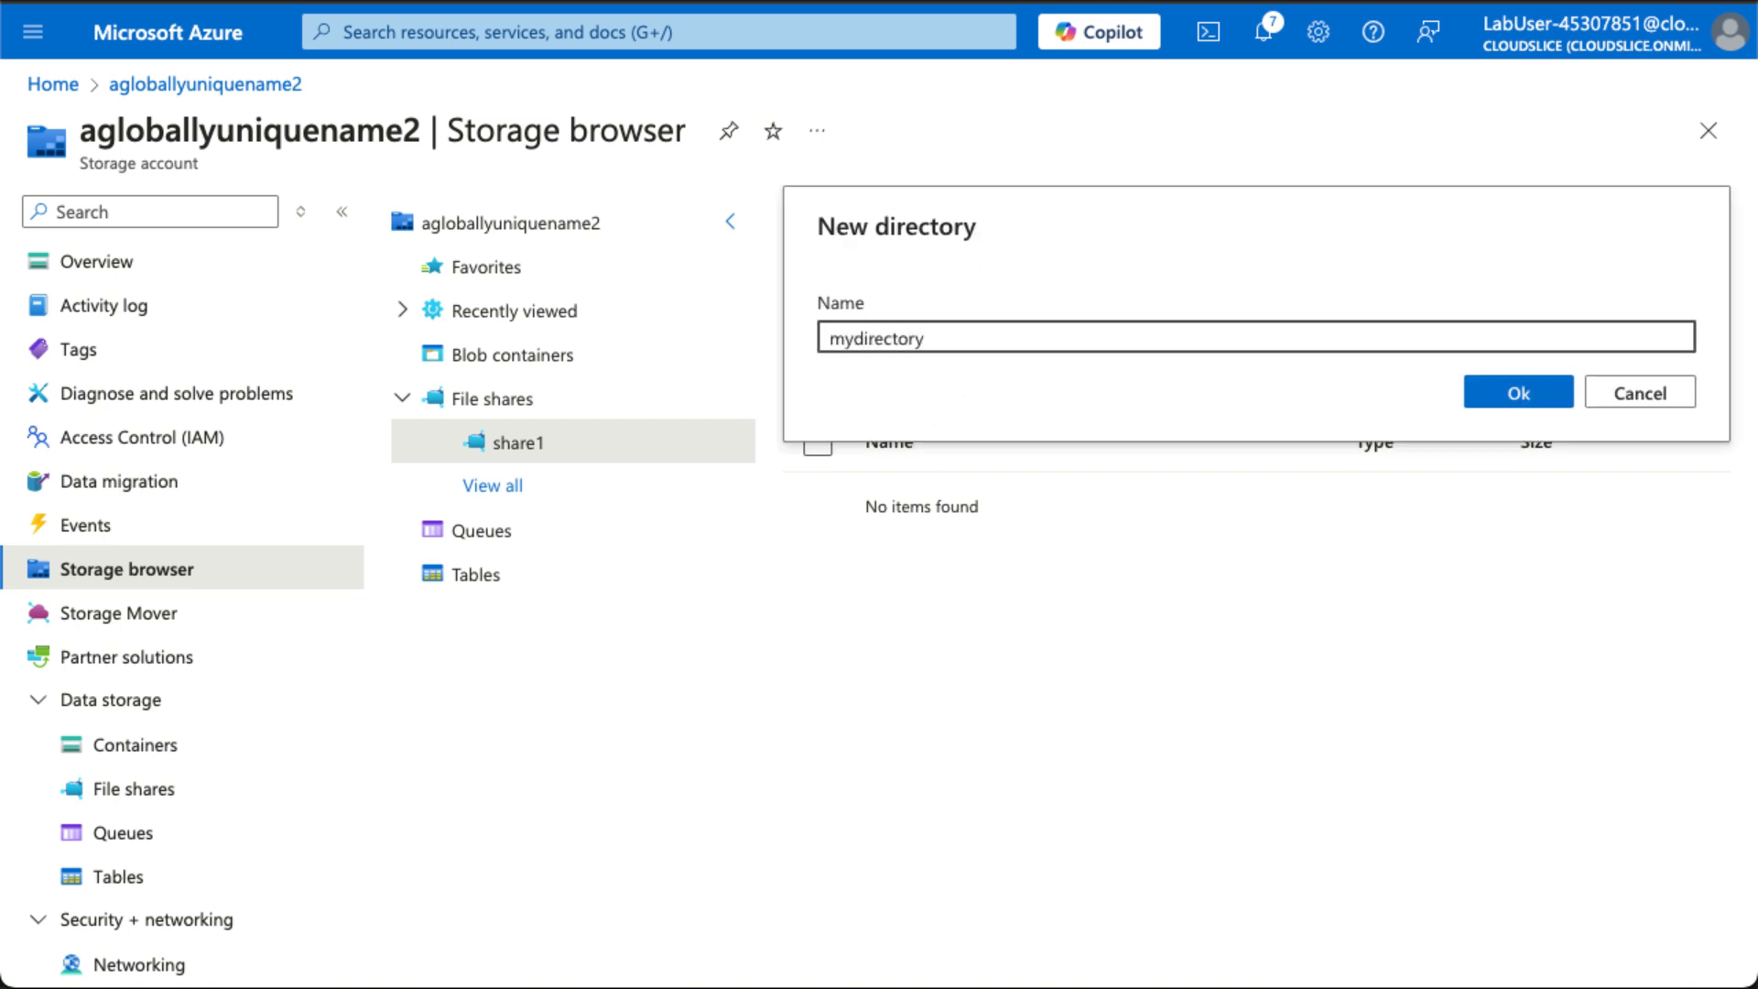
left_click(1545, 396)
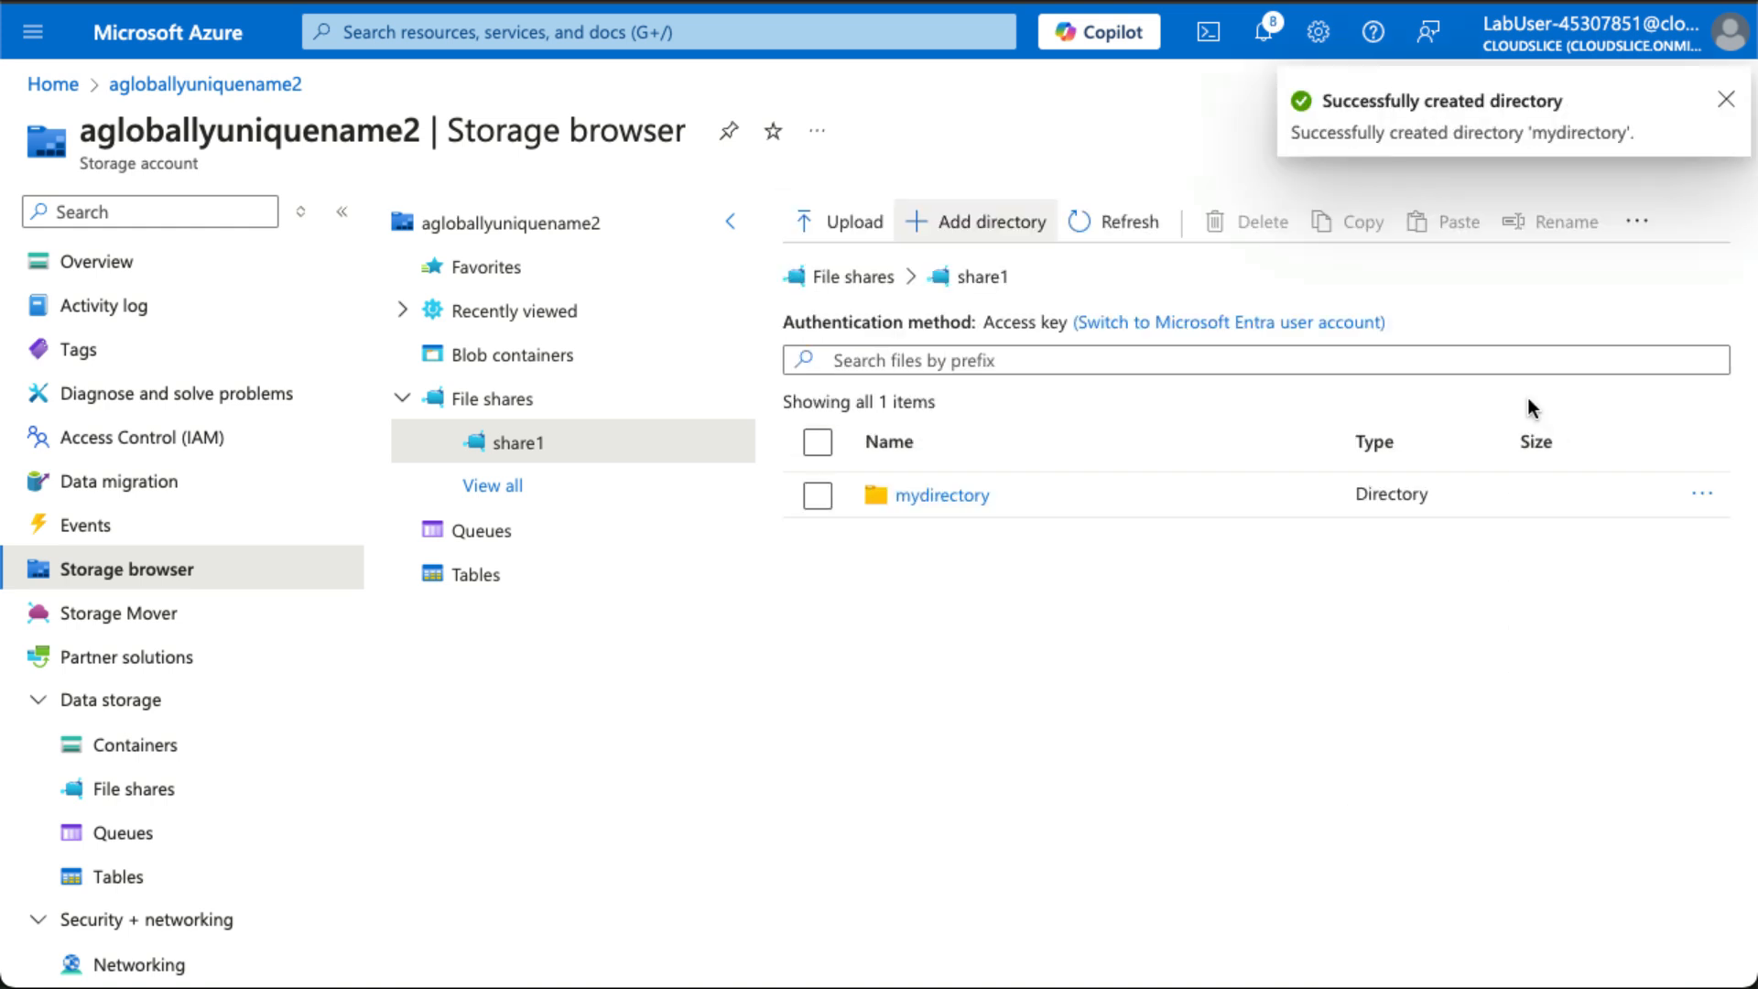
Step: Upload az104-lab07-architecture-diagram.png into the mydirectory folder of the share1 file share
left_click(974, 507)
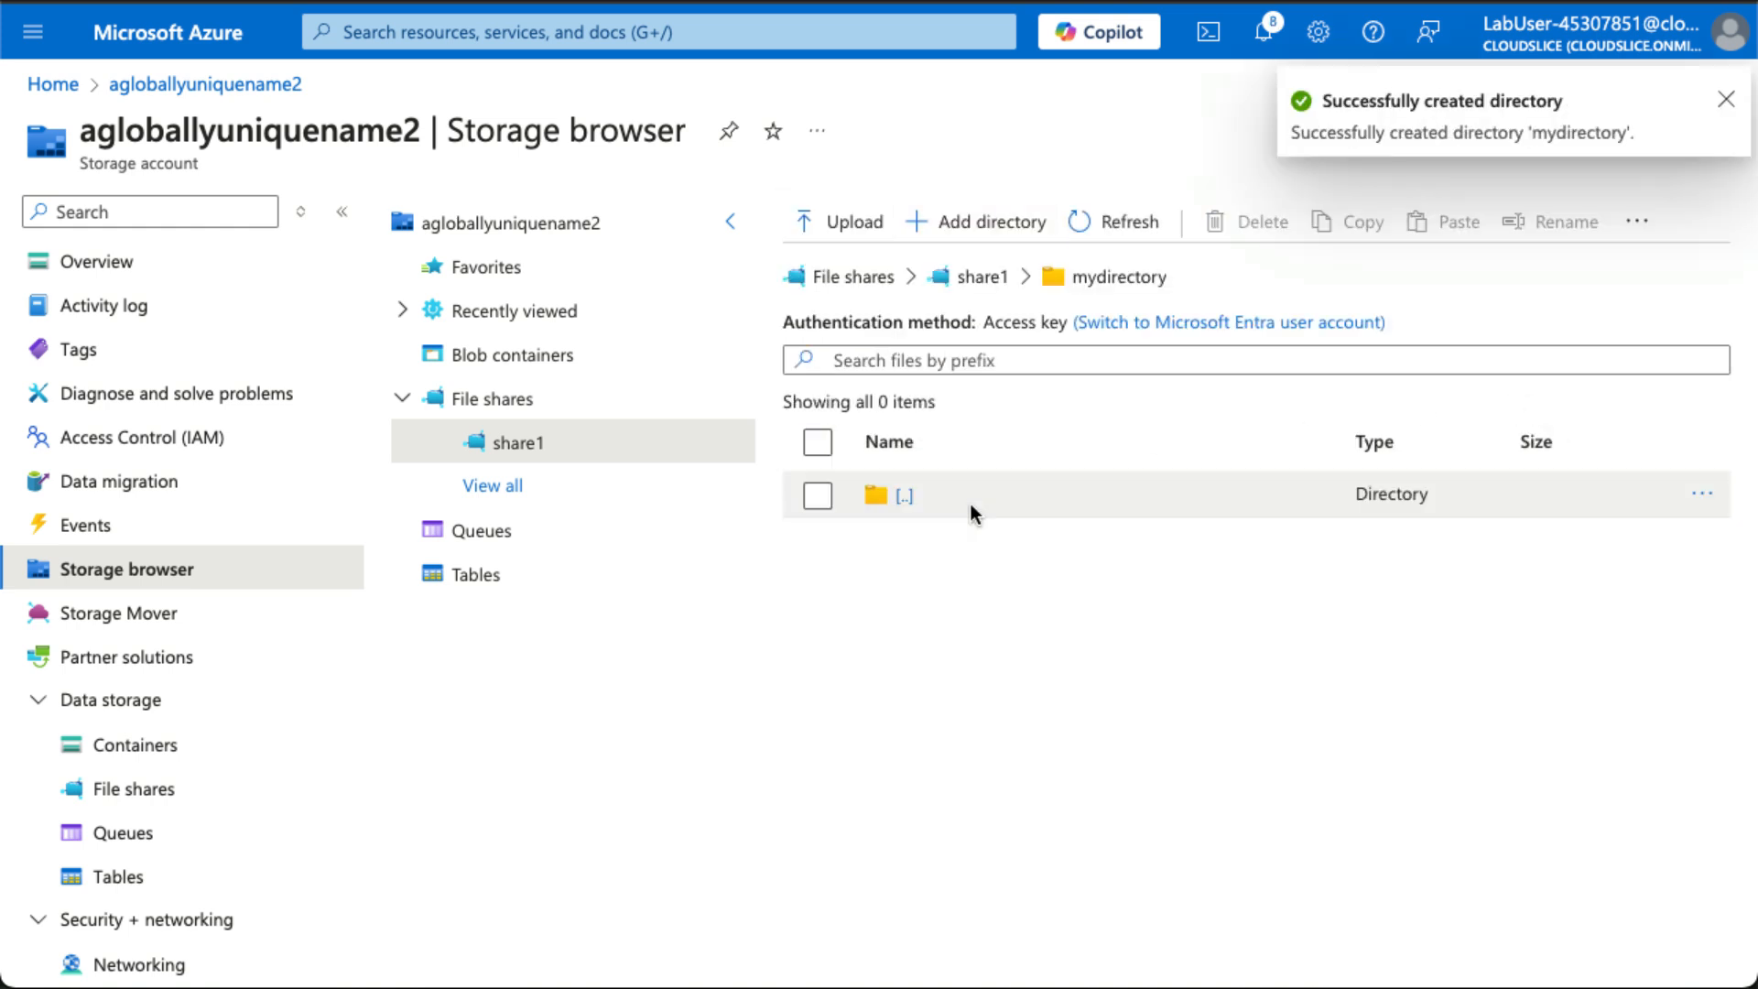
left_click(837, 222)
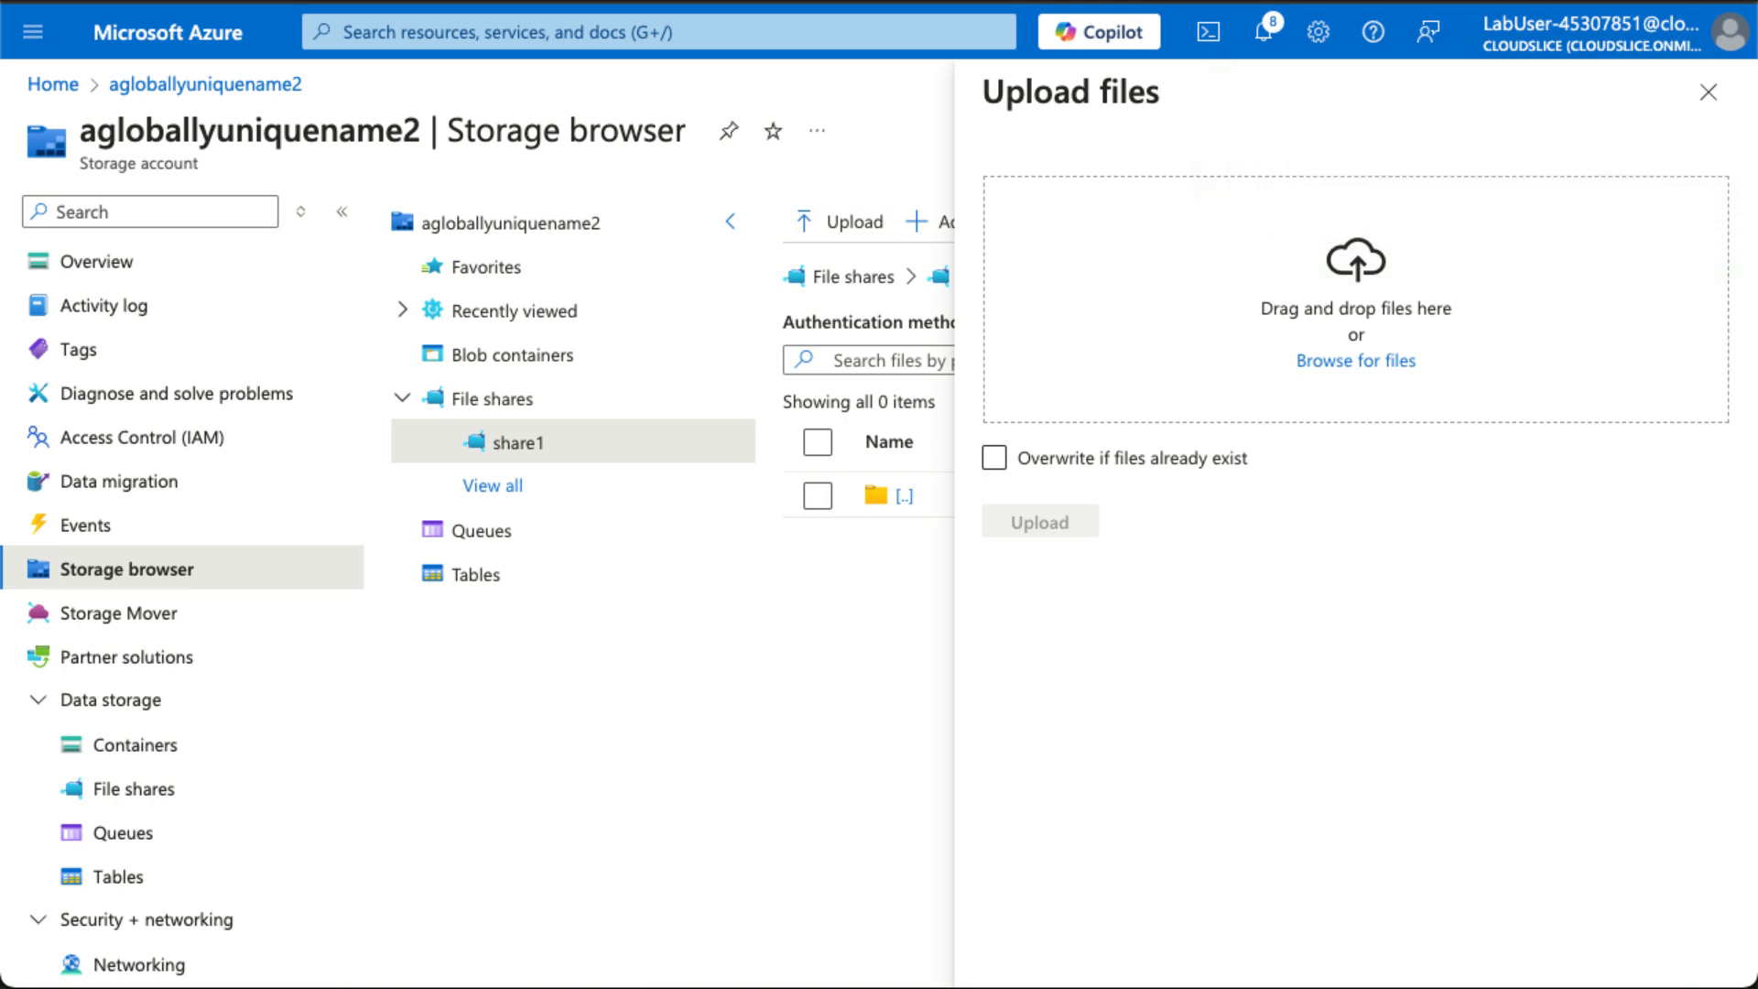
left_click_drag(797, 527, 1273, 257)
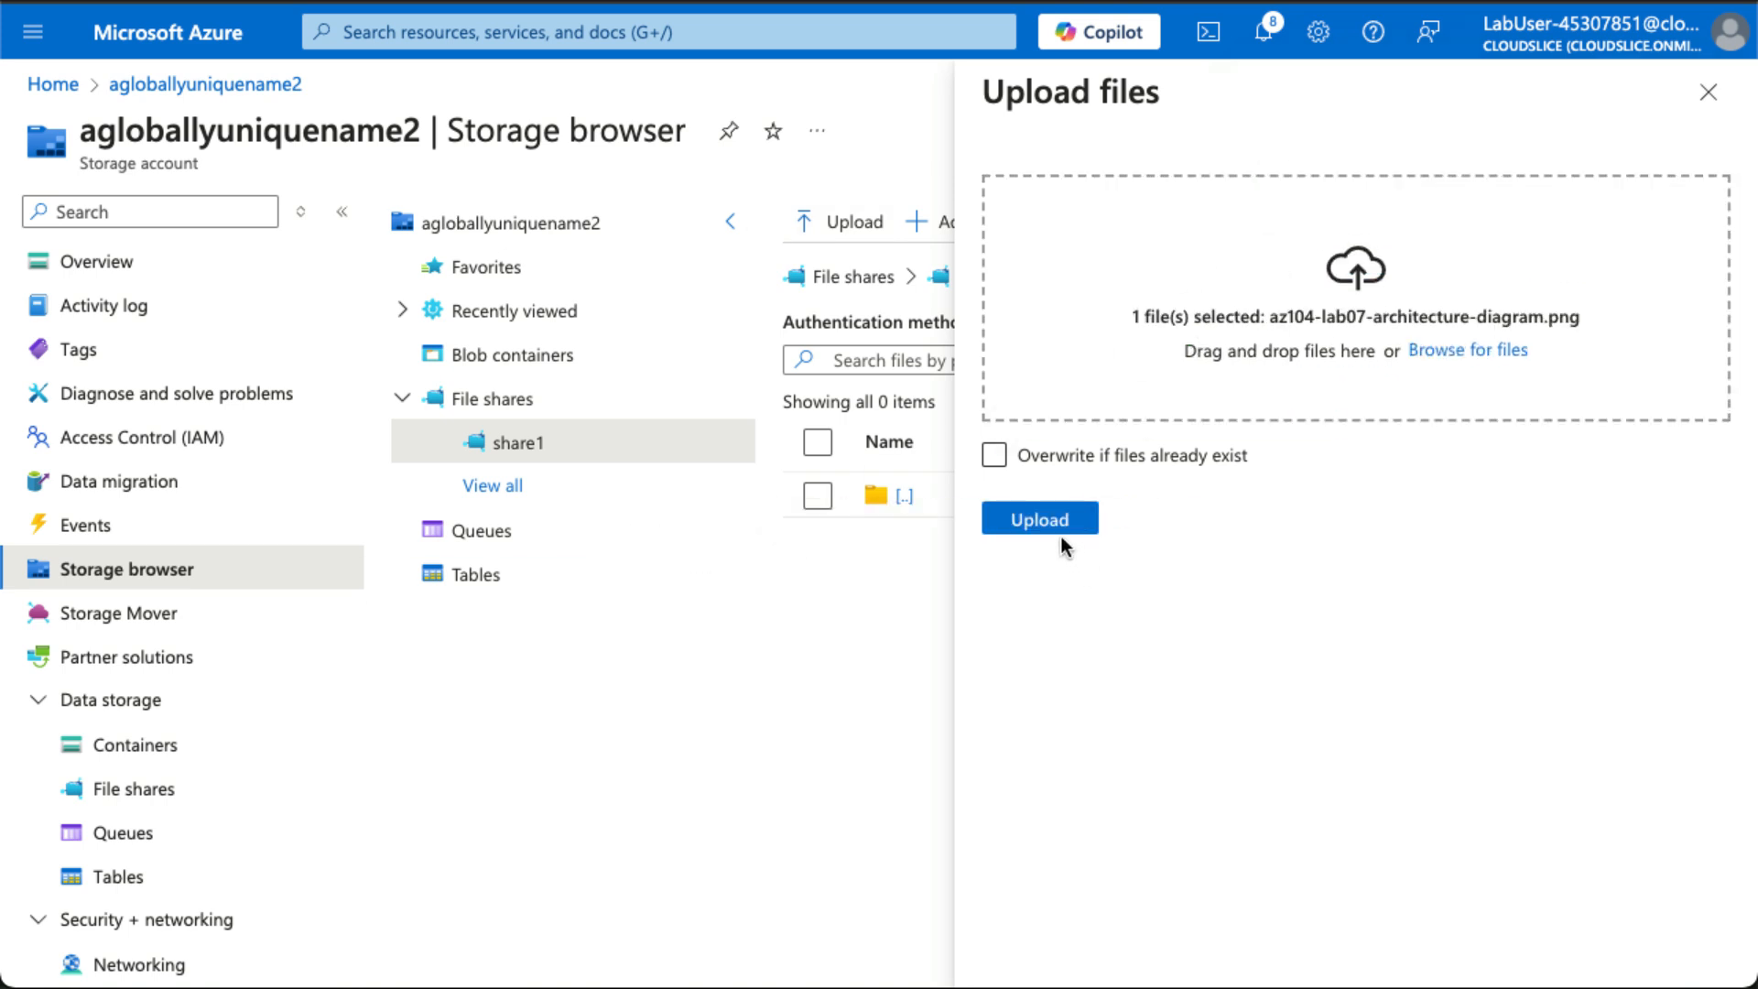
left_click(1060, 531)
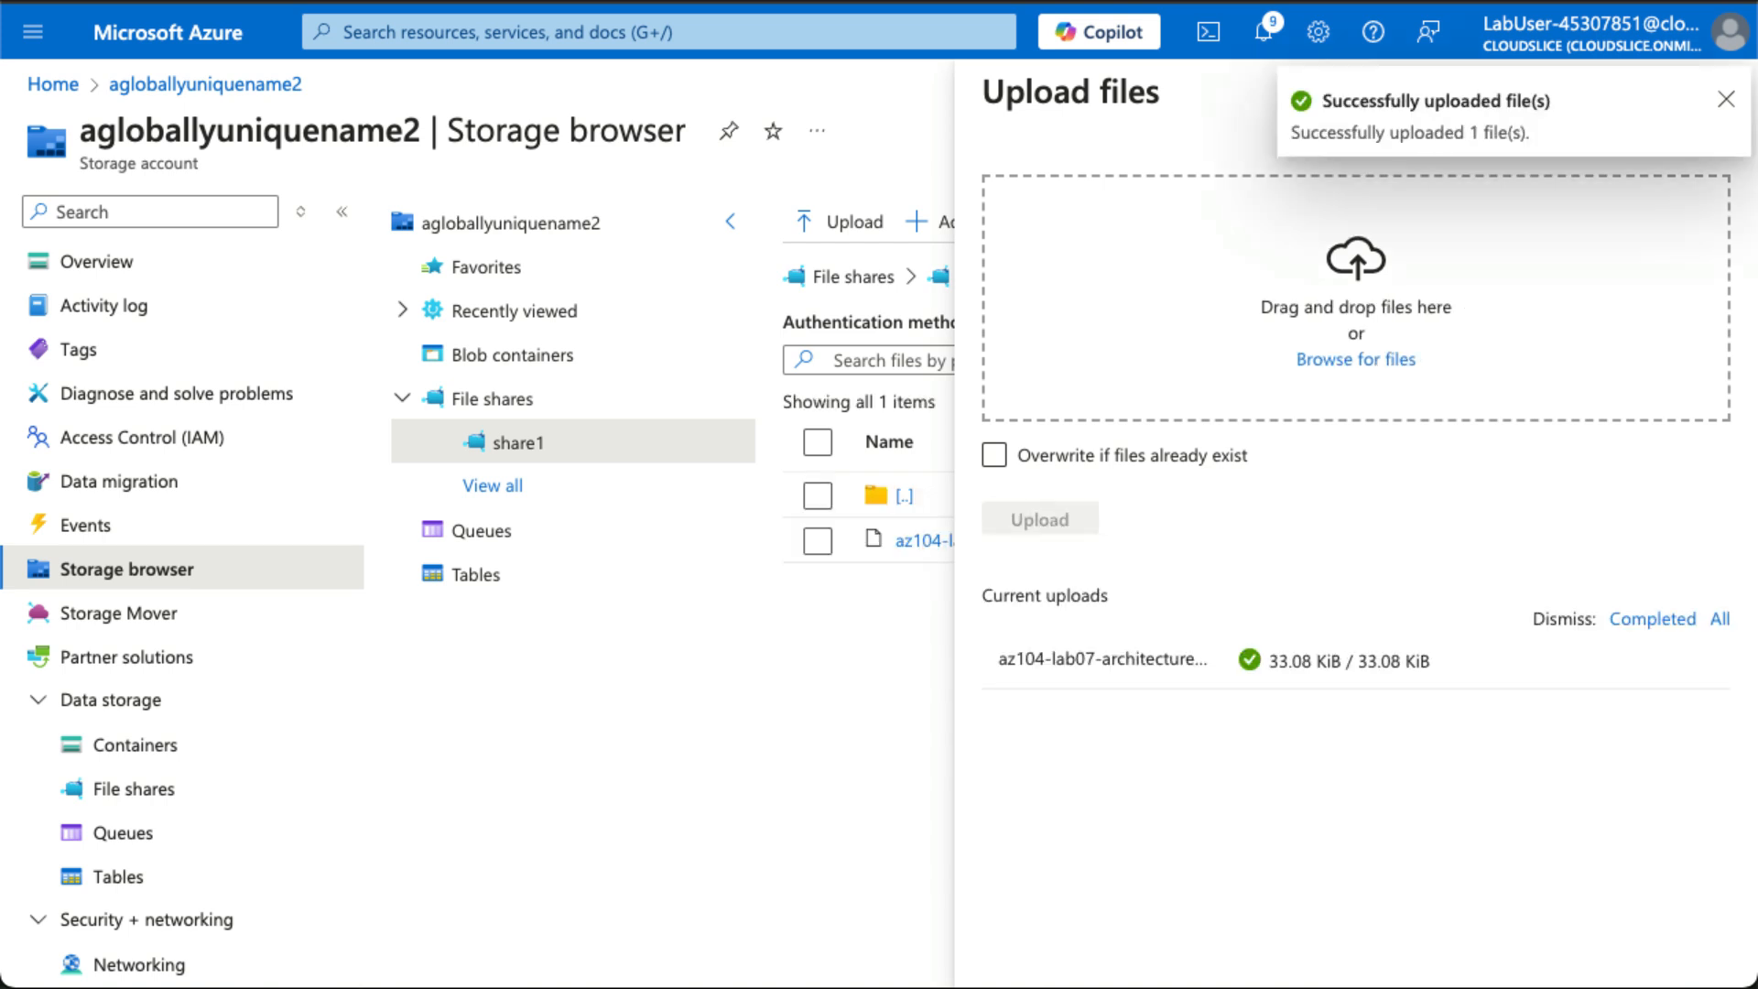
left_click(1723, 101)
left_click(1709, 95)
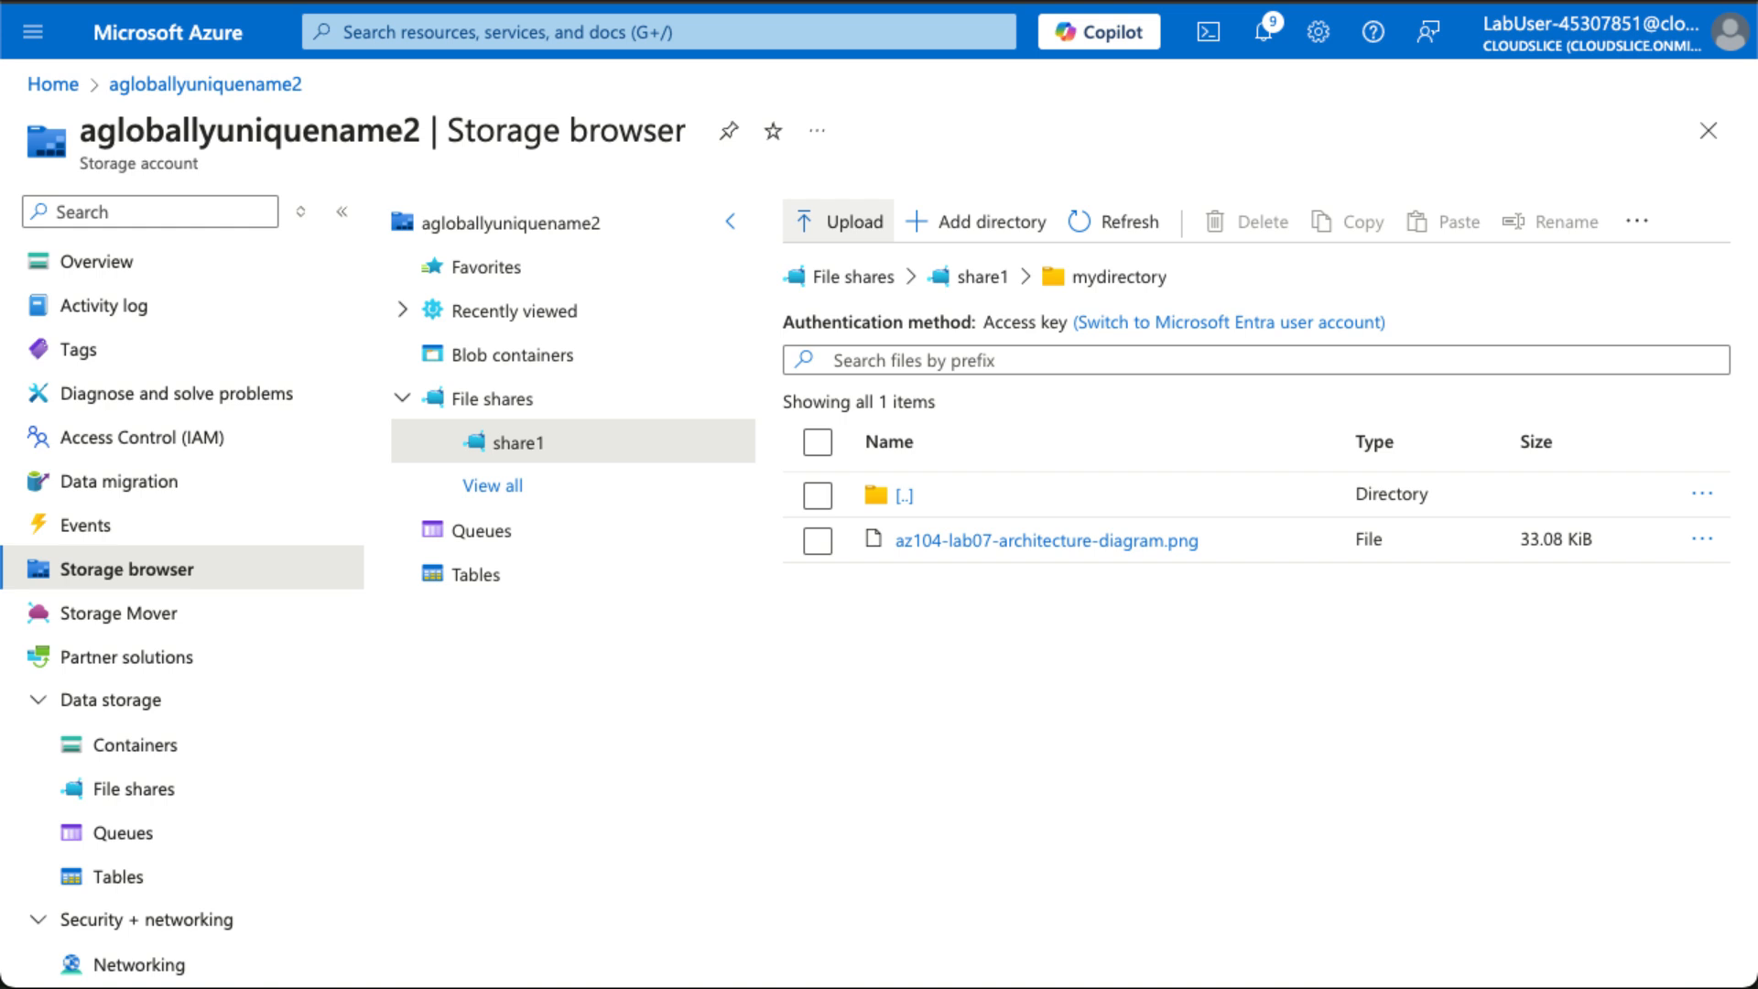
Step: Create a virtual network named vnet, keeping the preset resource group, the East US region and the remaining default settings
left_click(462, 32)
type("Virtu")
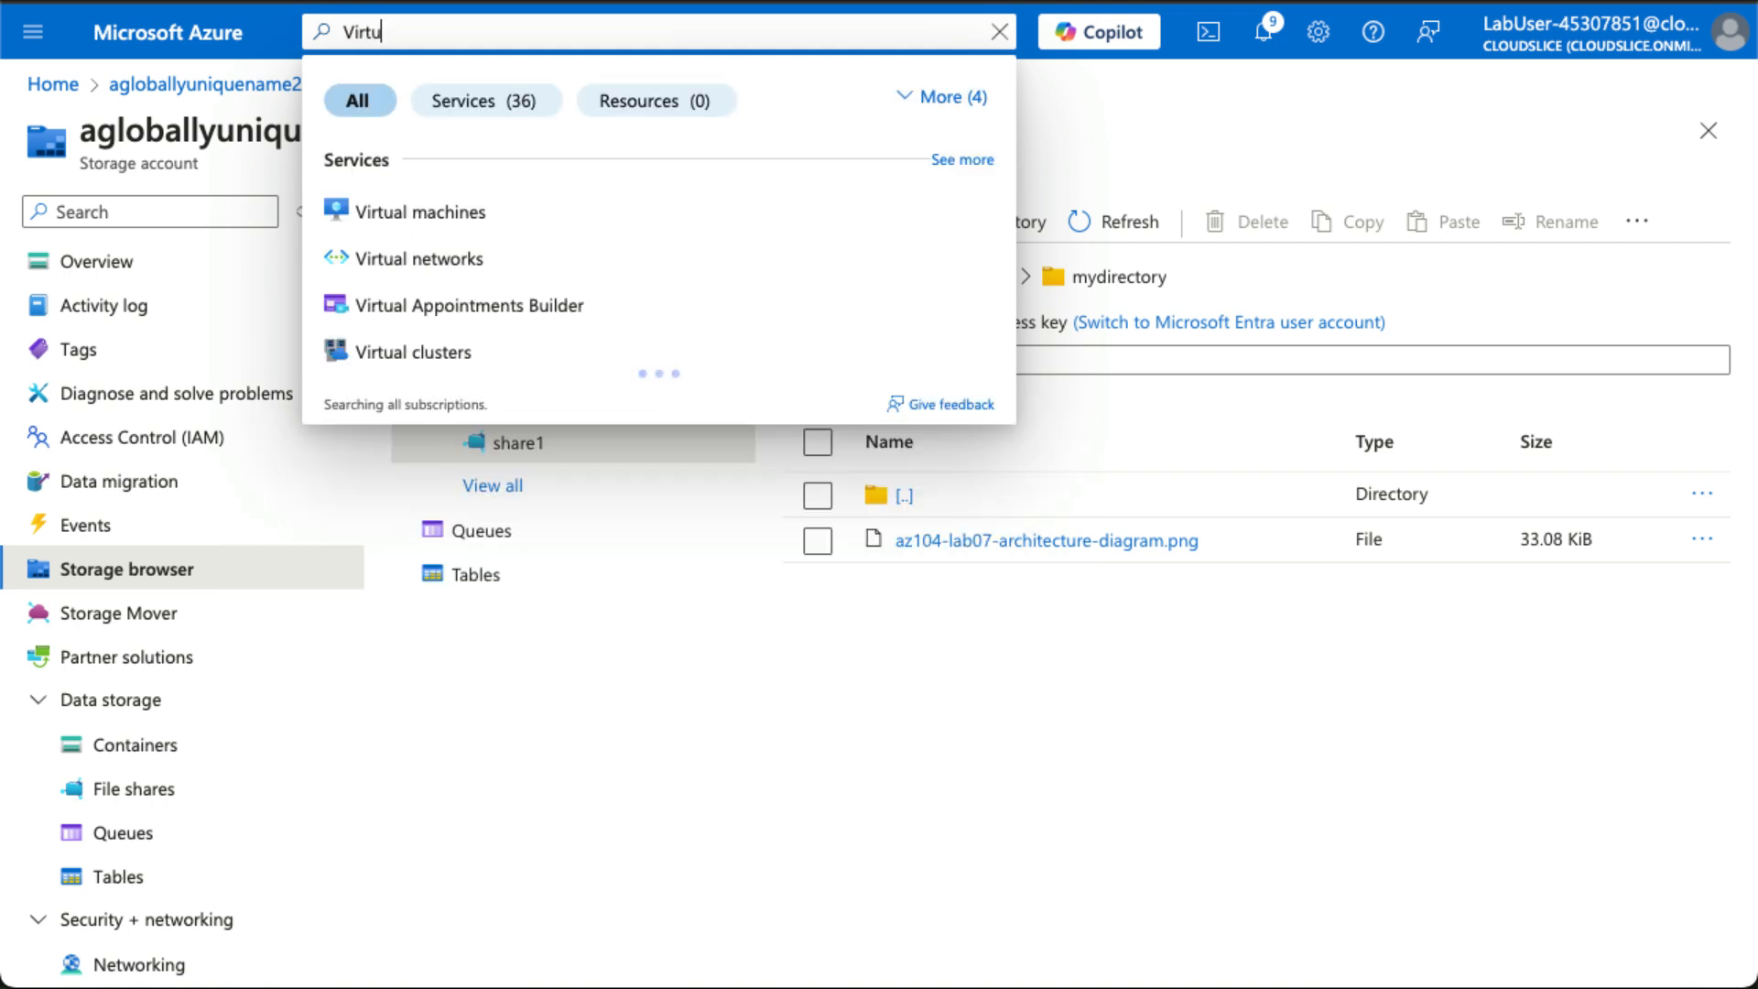
left_click(464, 221)
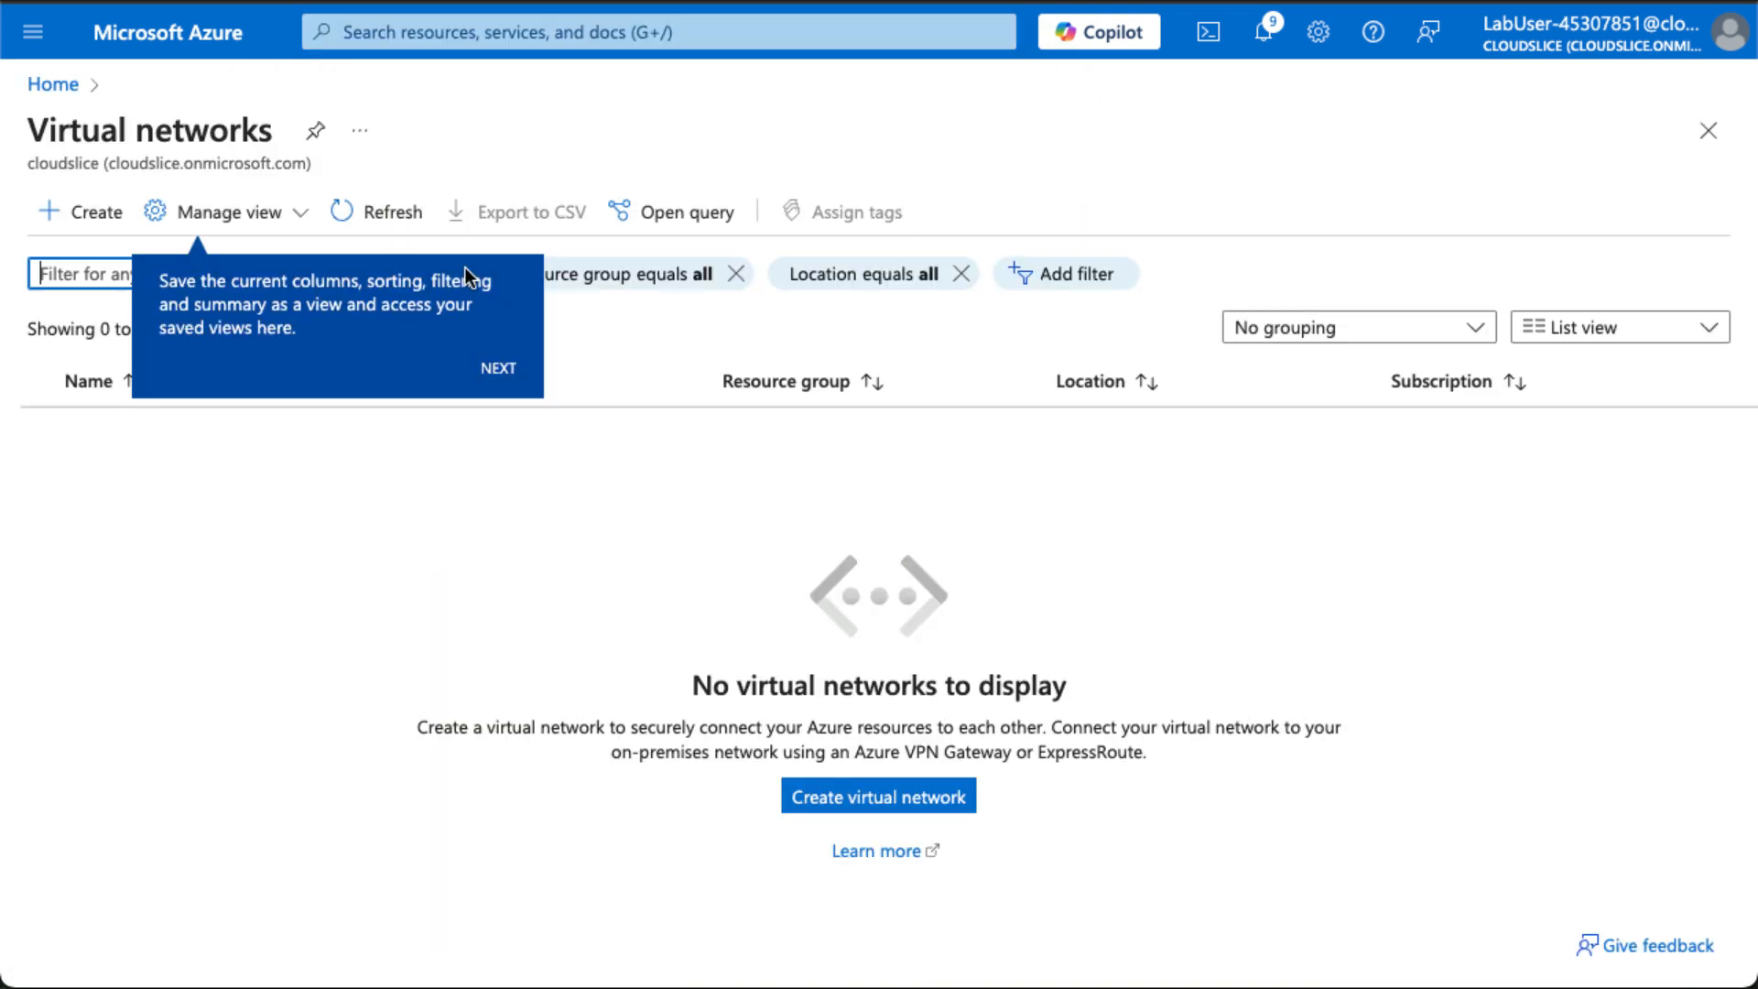
left_click(854, 808)
left_click(853, 807)
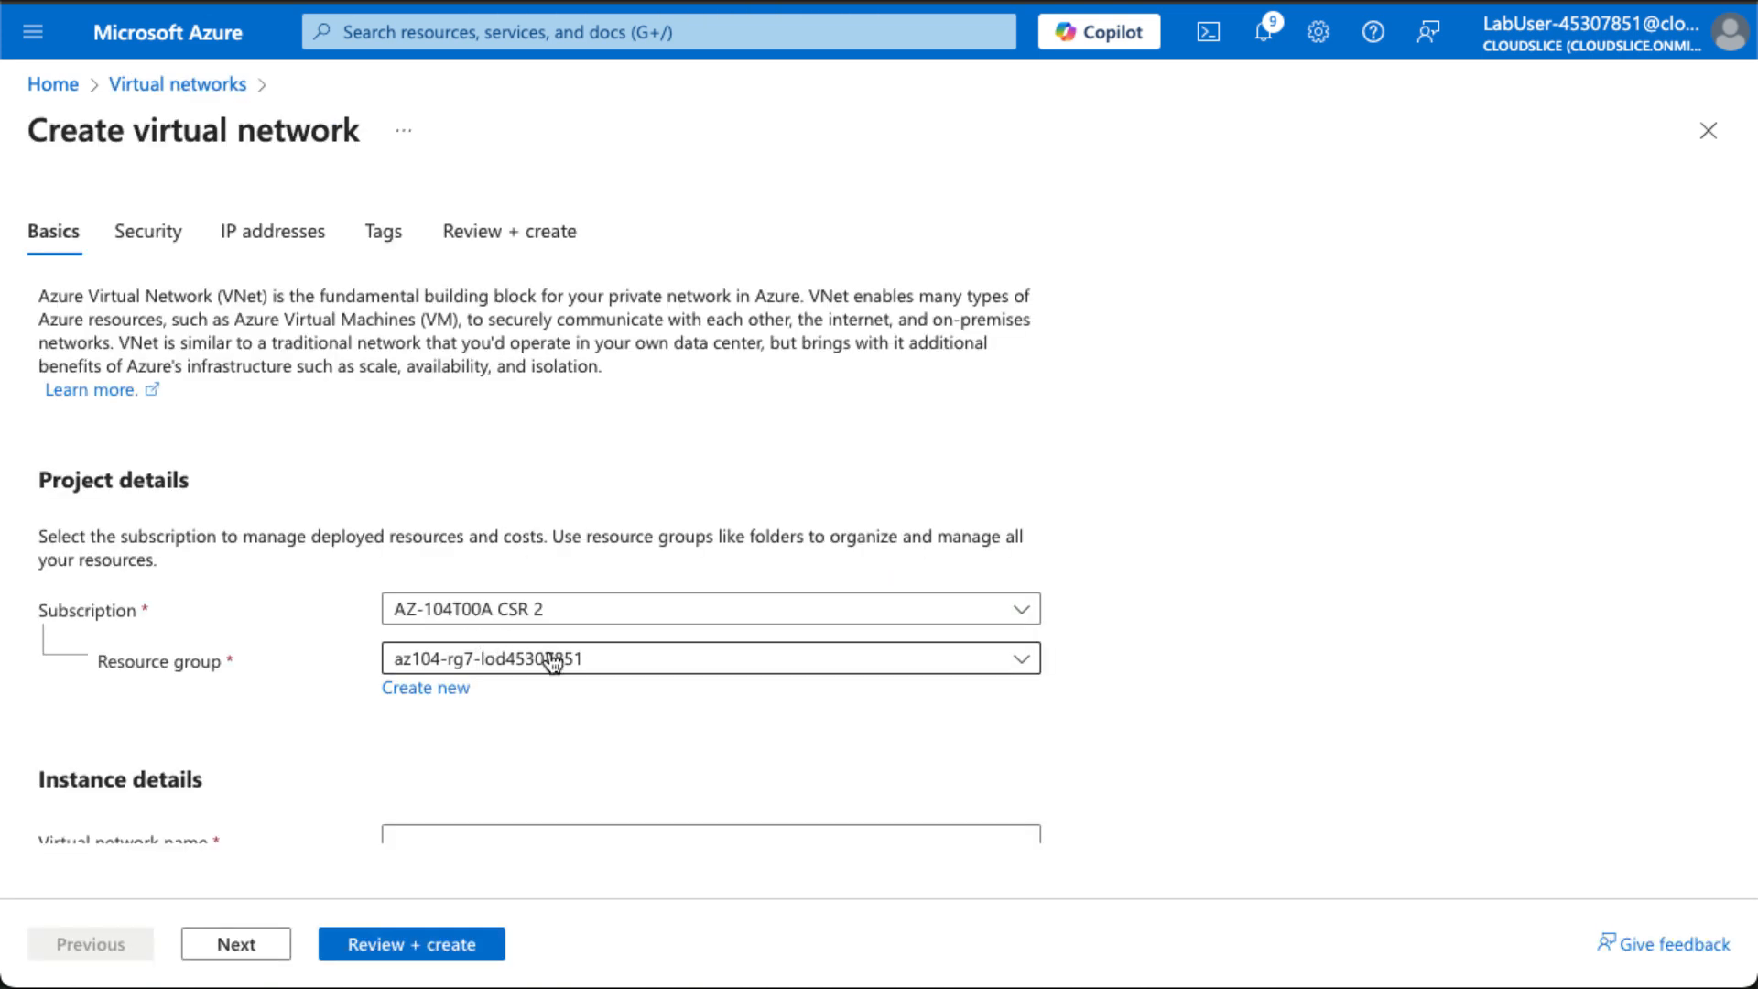
scroll(499, 638, "down", 2)
left_click(469, 700)
type("vnet")
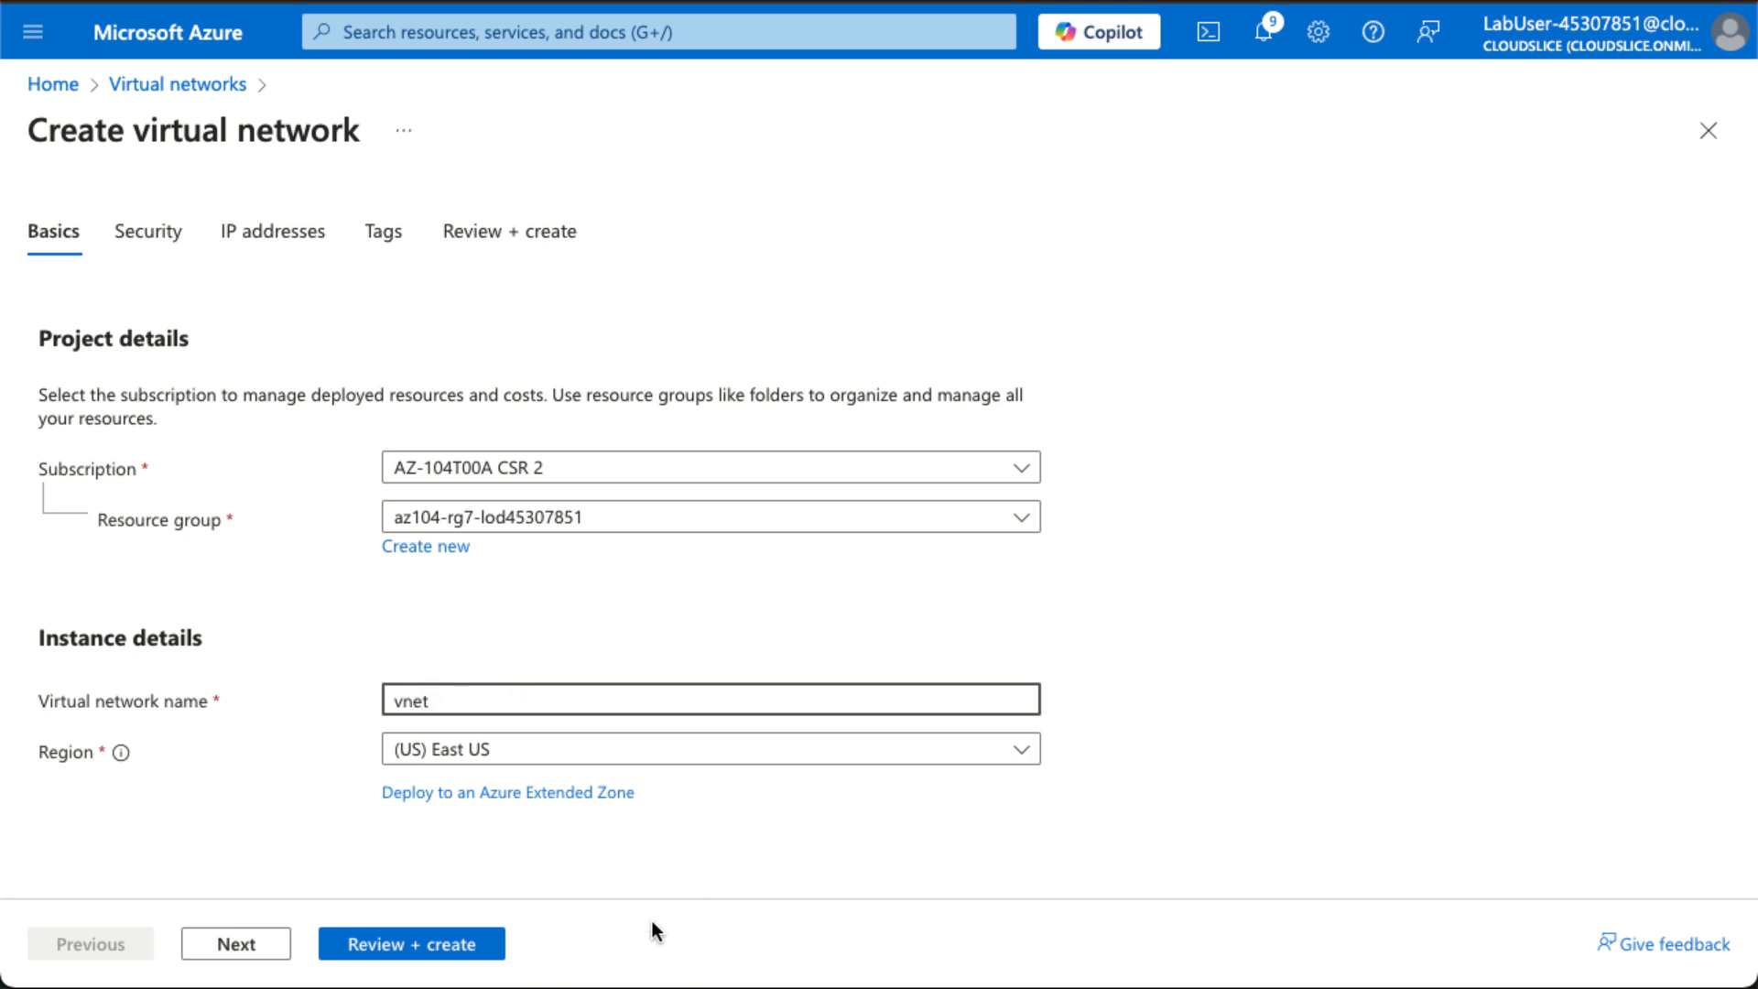
left_click(468, 944)
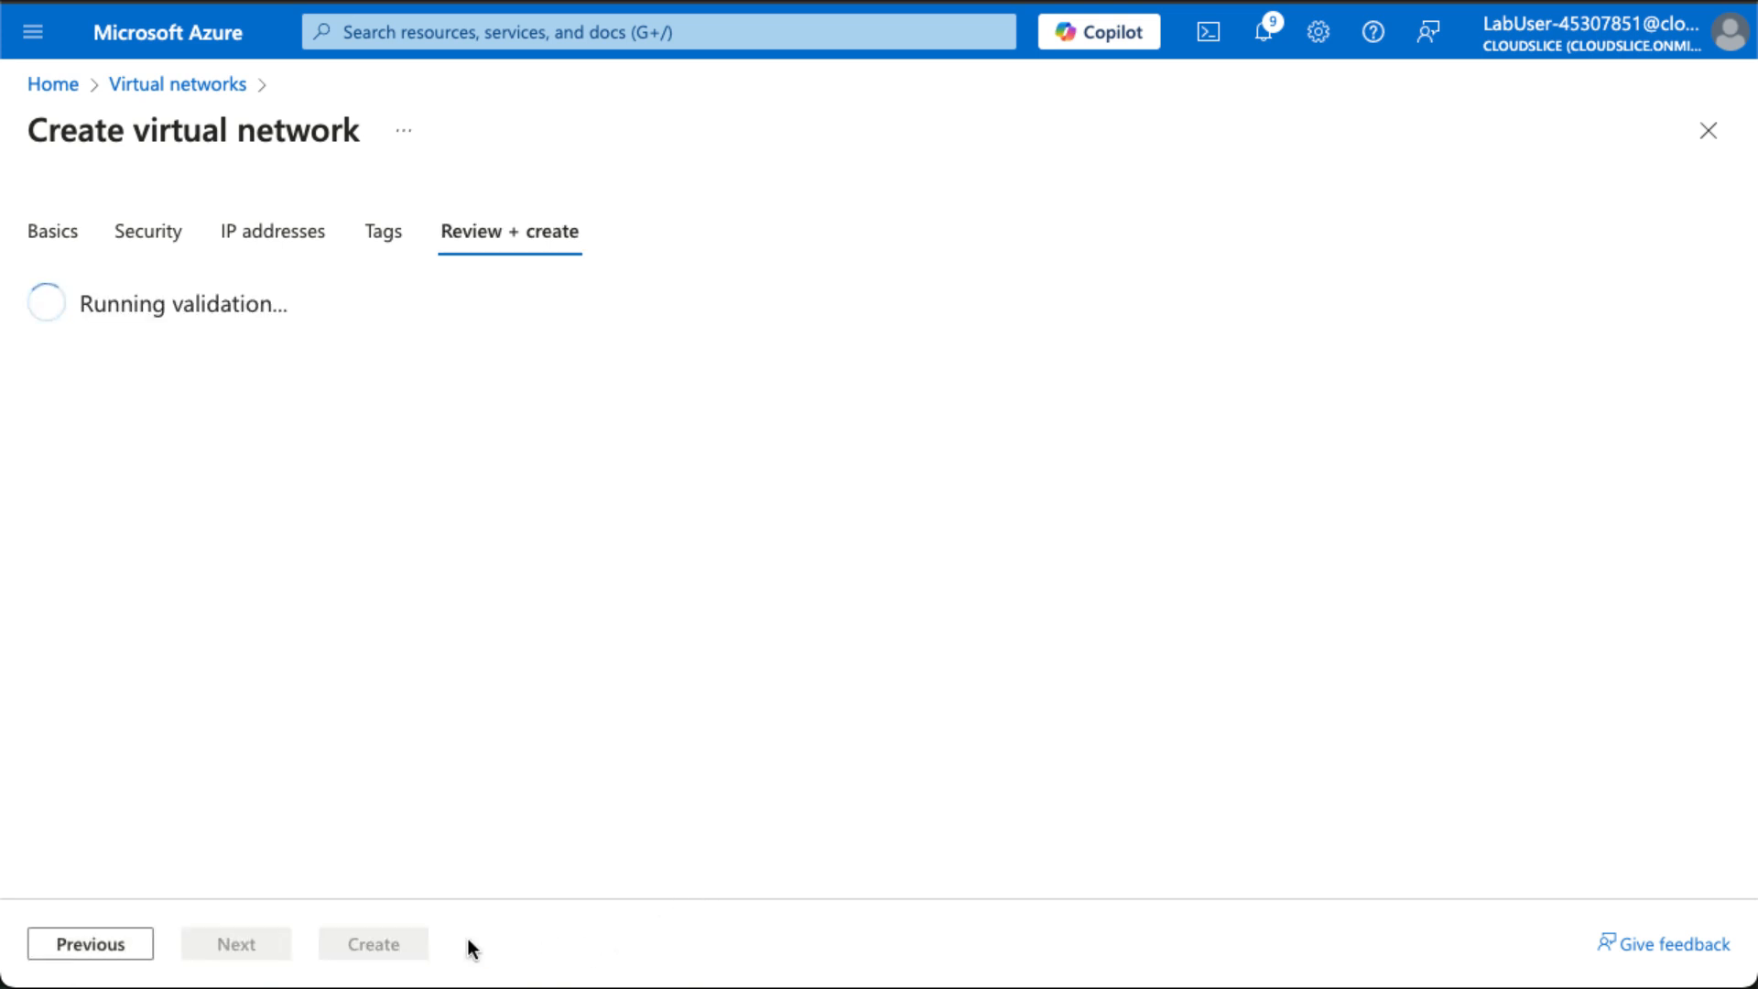
left_click(394, 944)
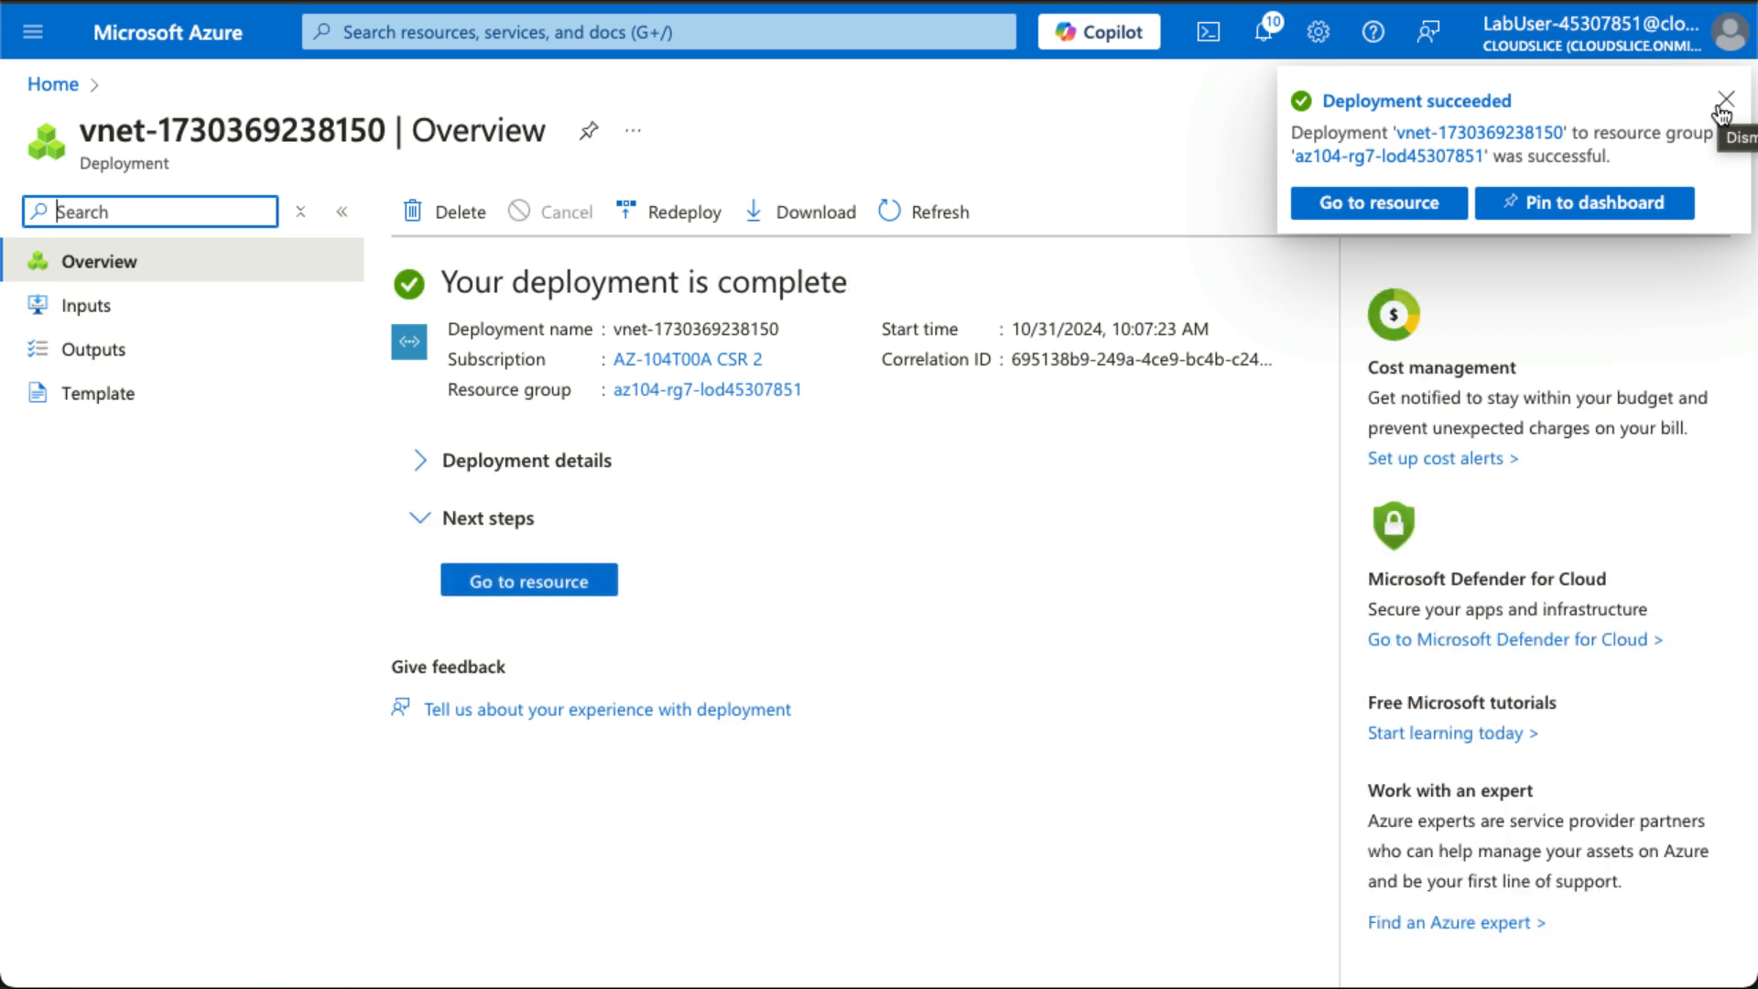
left_click(1725, 99)
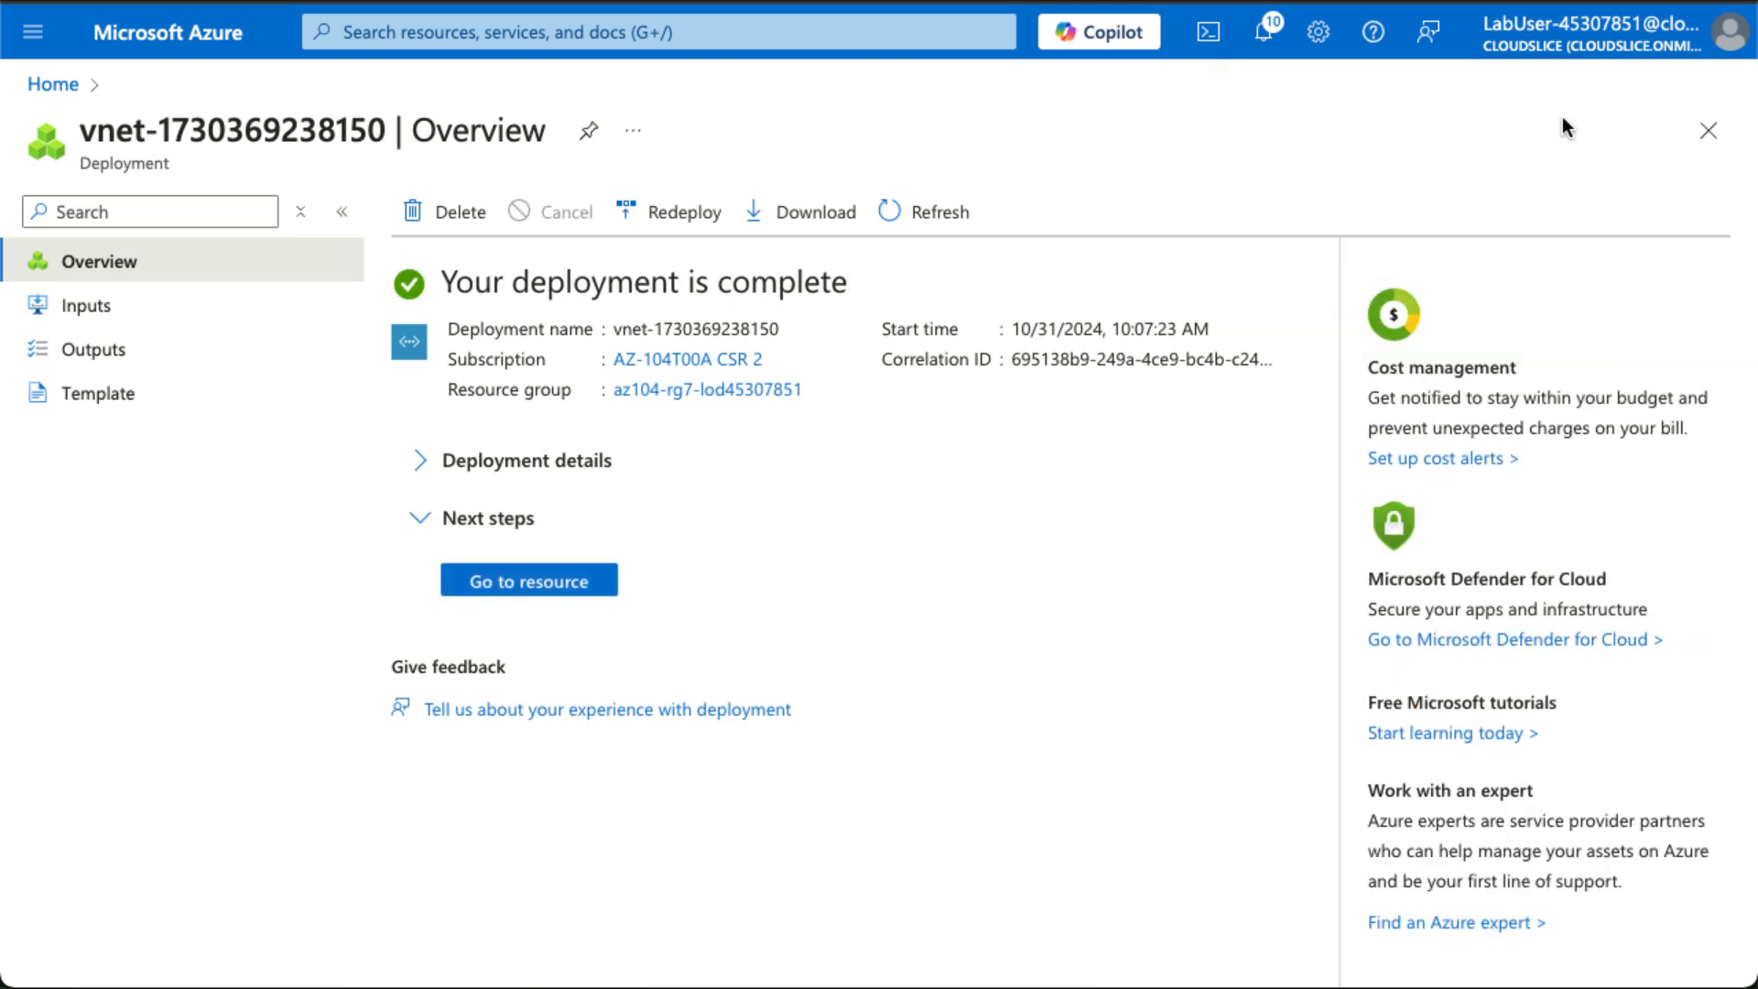
Step: Open the service endpoints of the newly deployed vnet virtual network
left_click(566, 589)
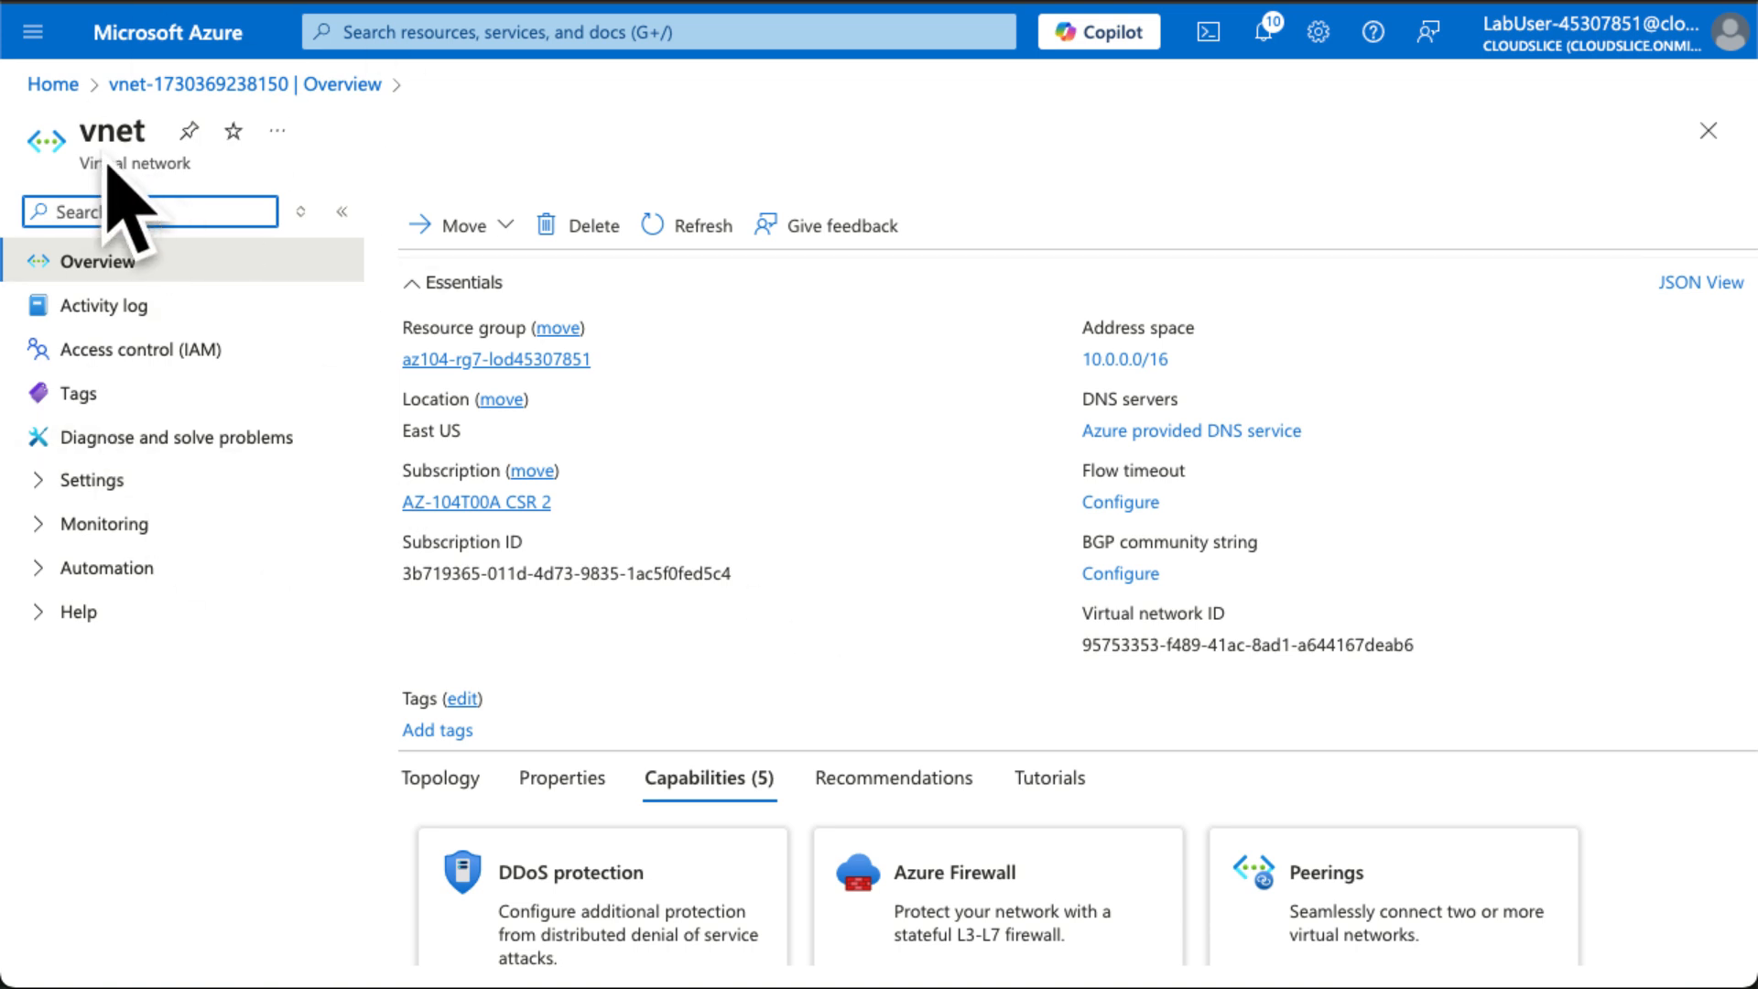
left_click(53, 482)
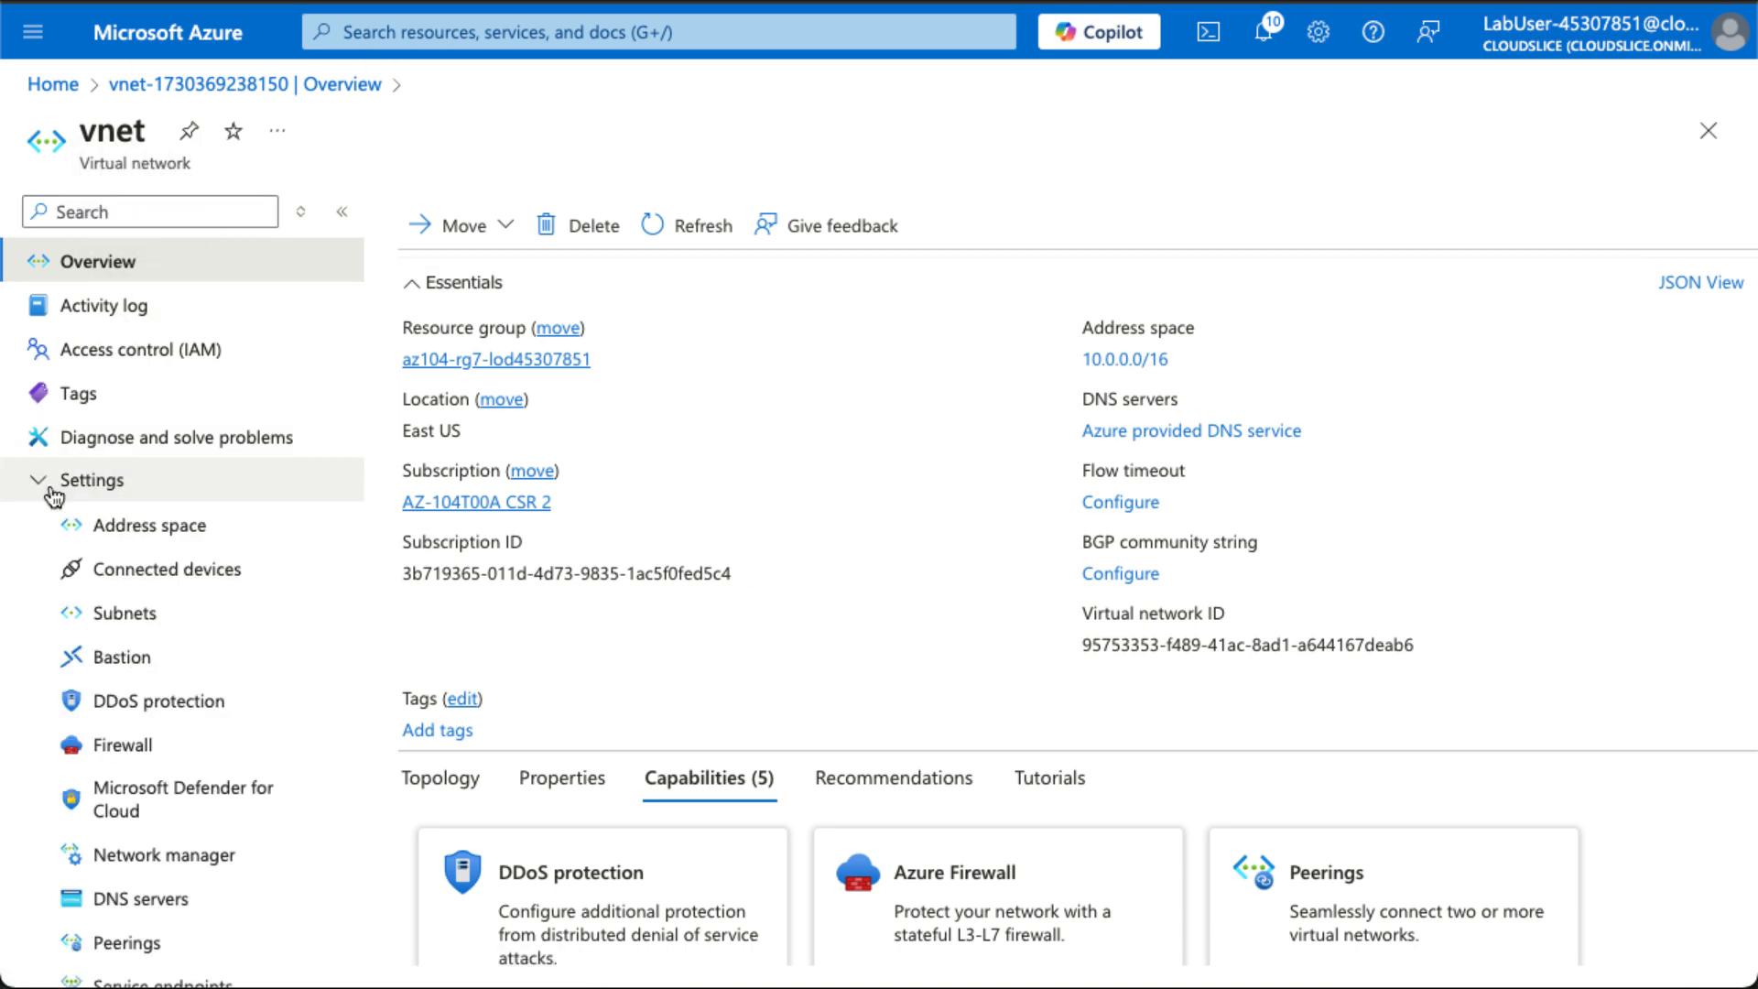
scroll(197, 661, "down", 3)
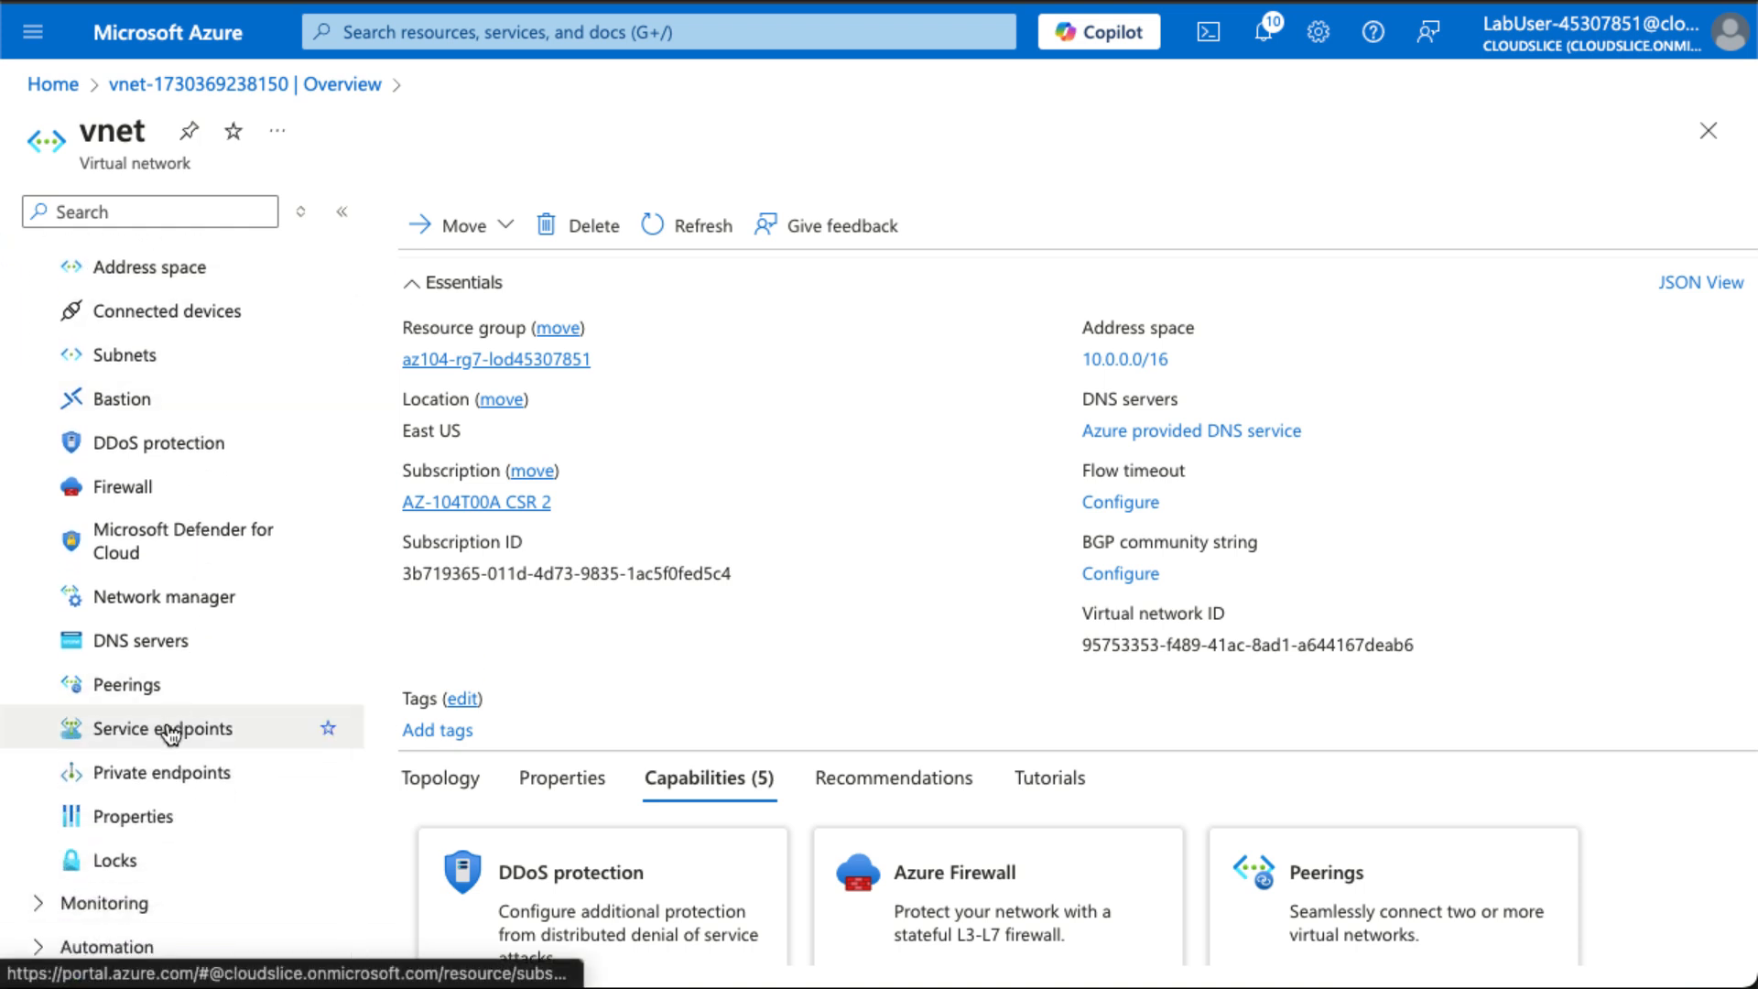
left_click(170, 734)
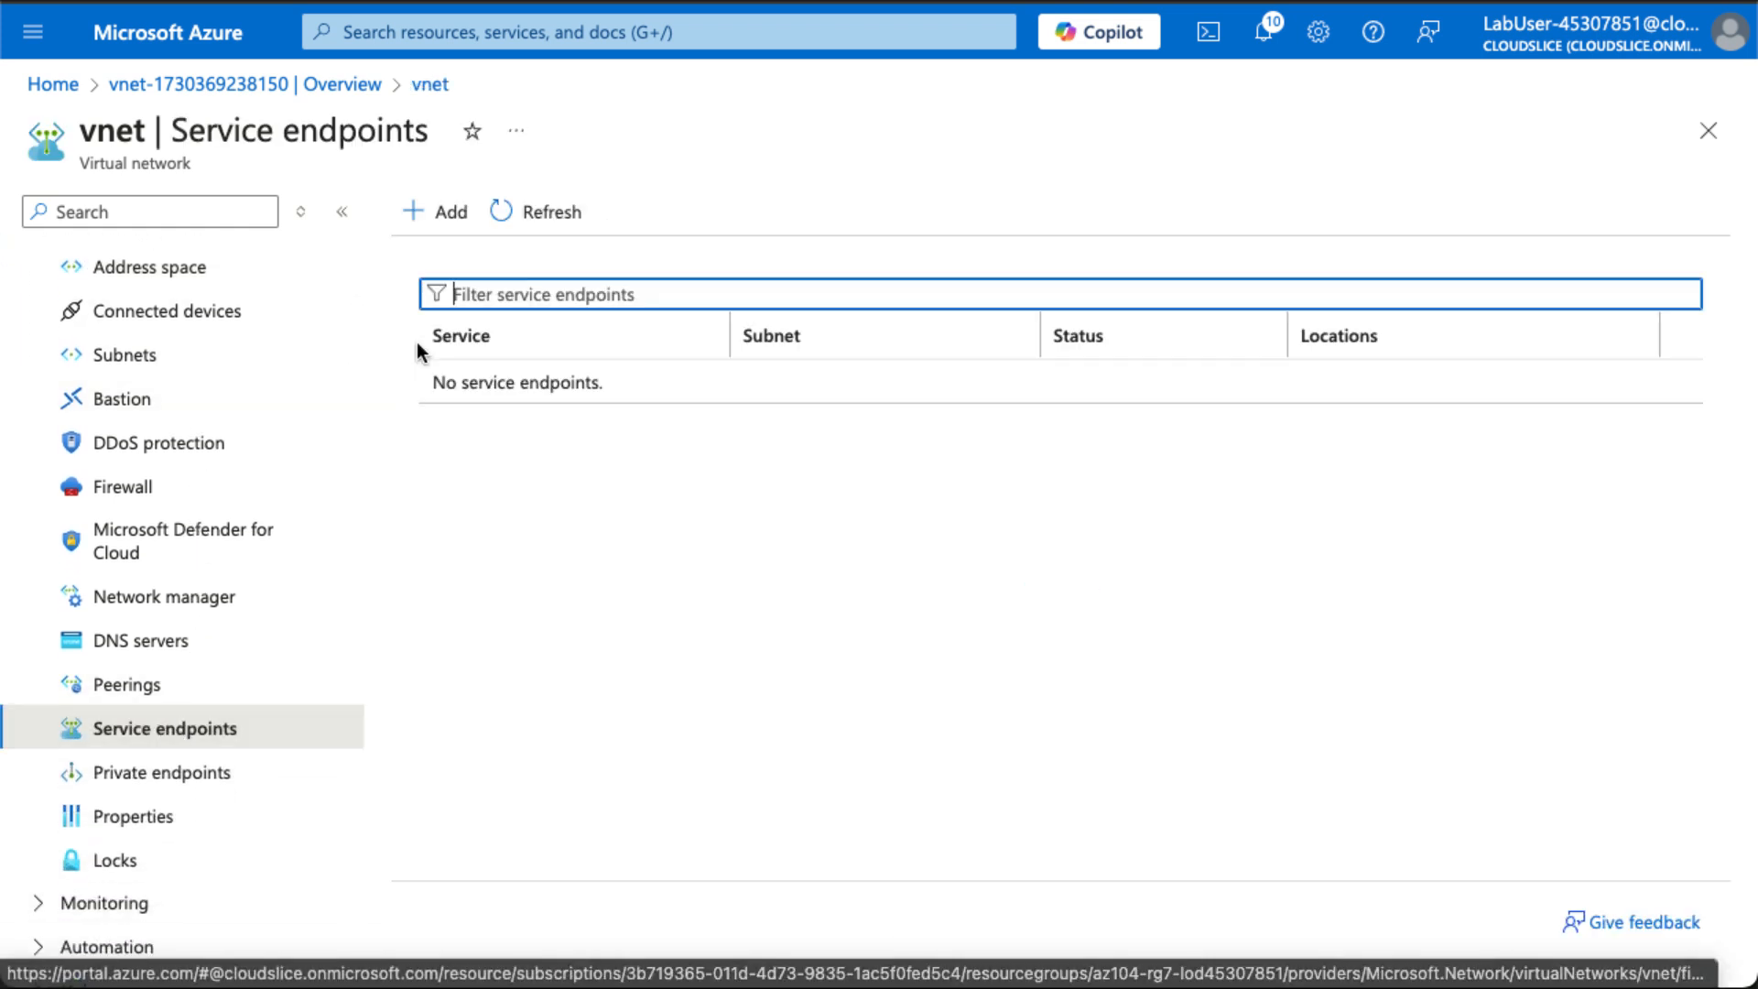
Step: Add a Microsoft.Storage service endpoint for the default subnet of vnet and check its subnet details
left_click(449, 216)
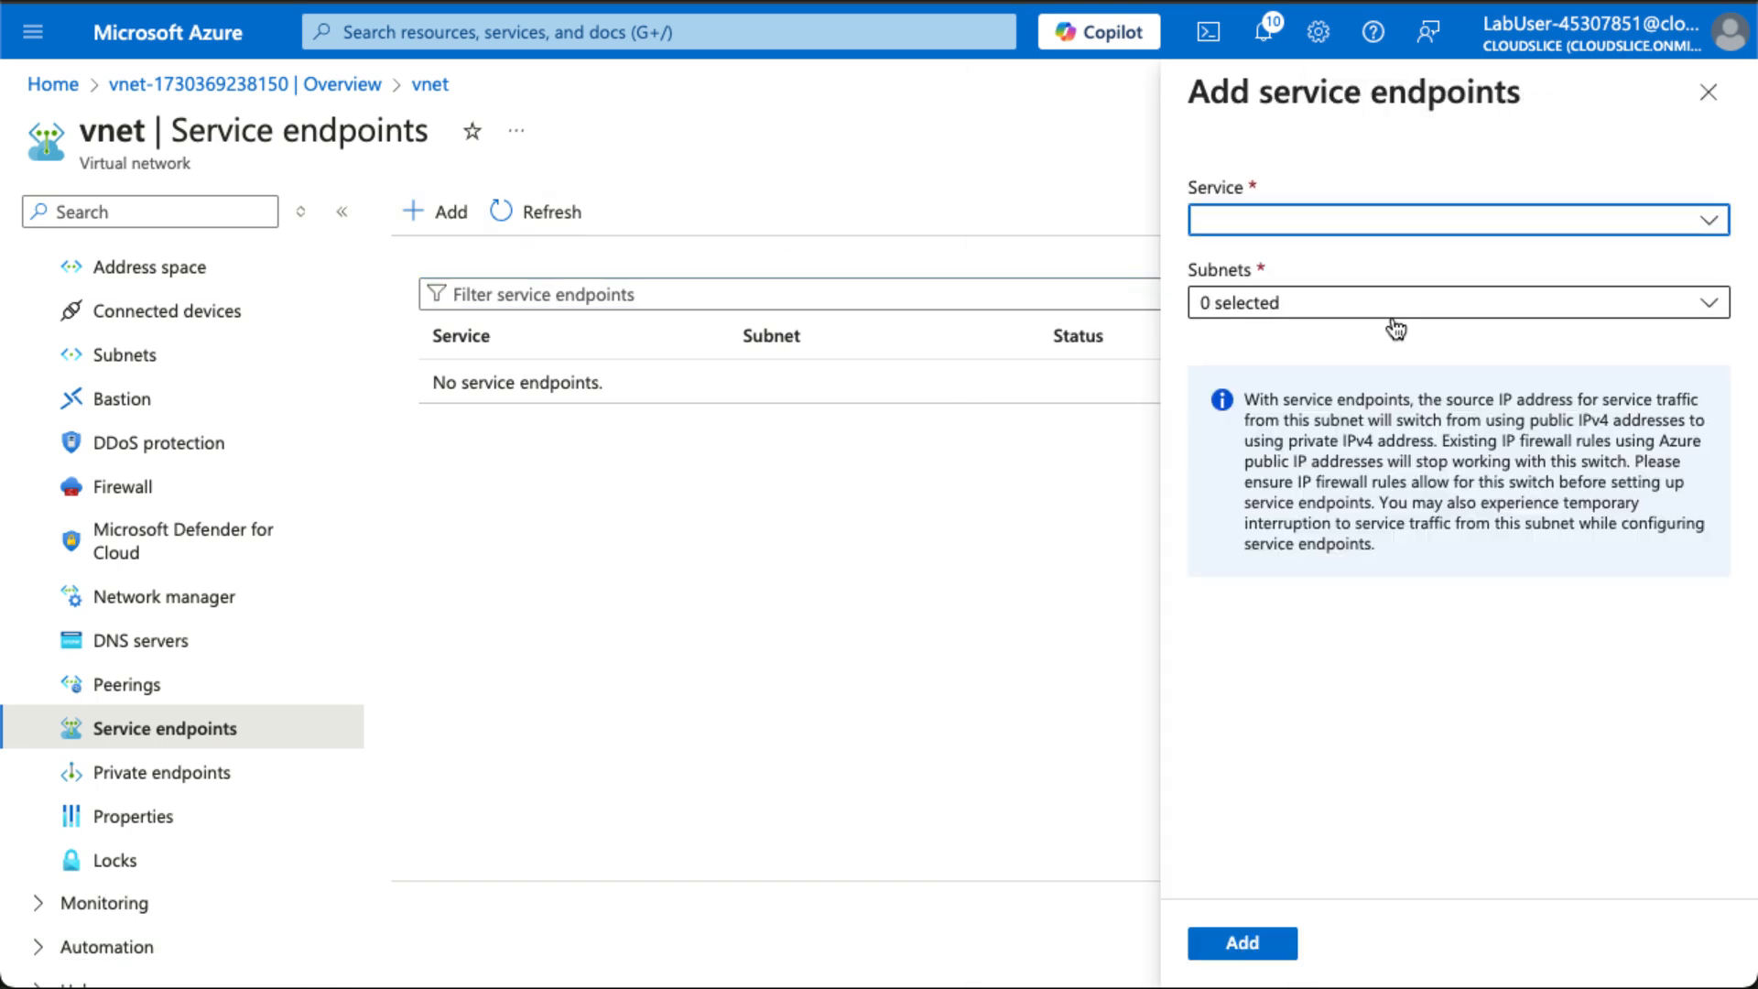
left_click(1446, 233)
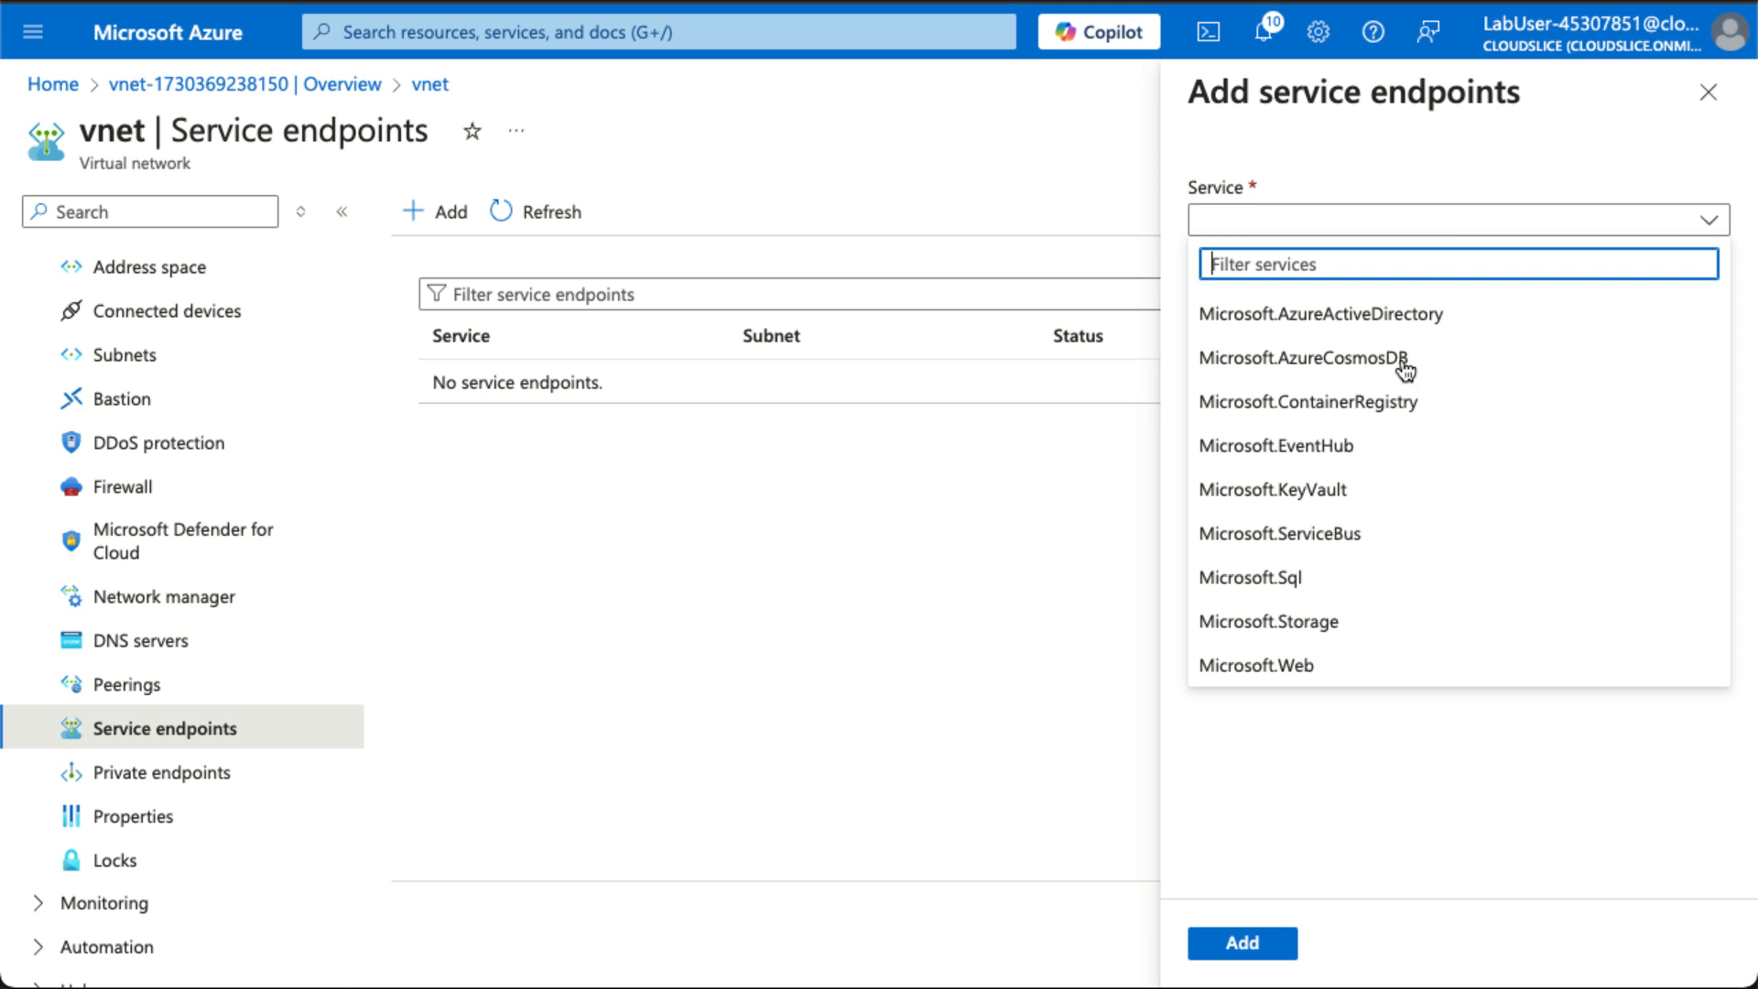
left_click(1315, 621)
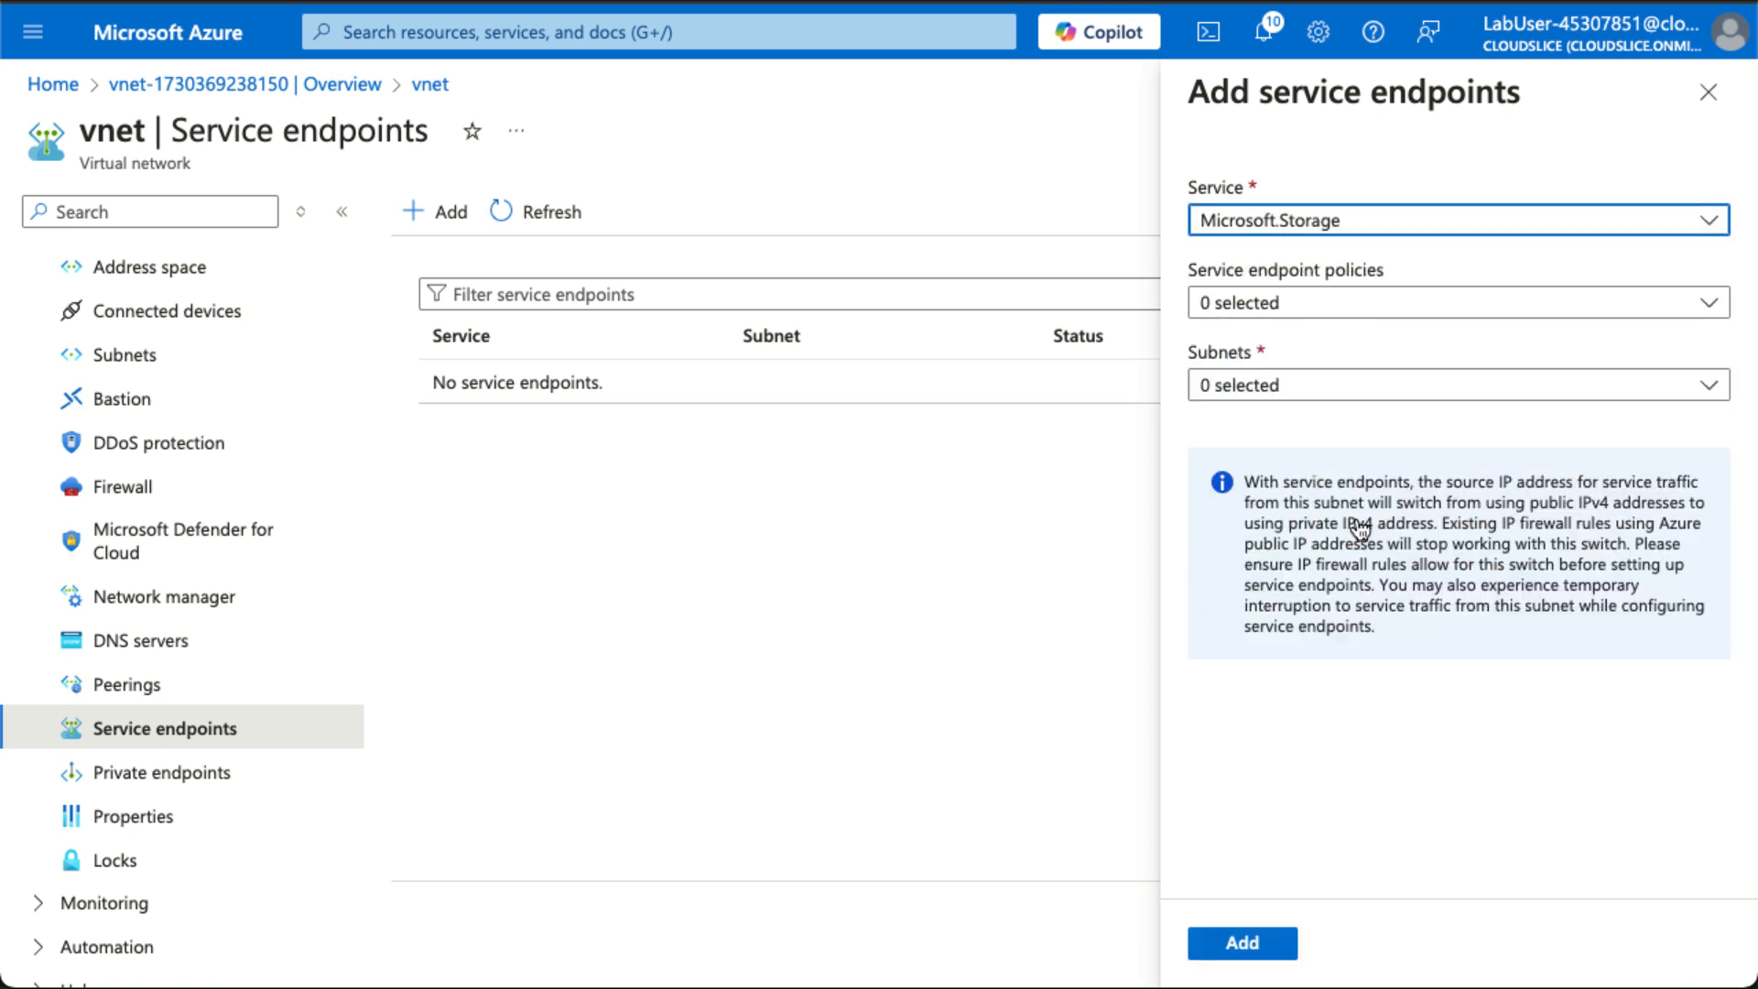
left_click(1407, 390)
left_click(1276, 479)
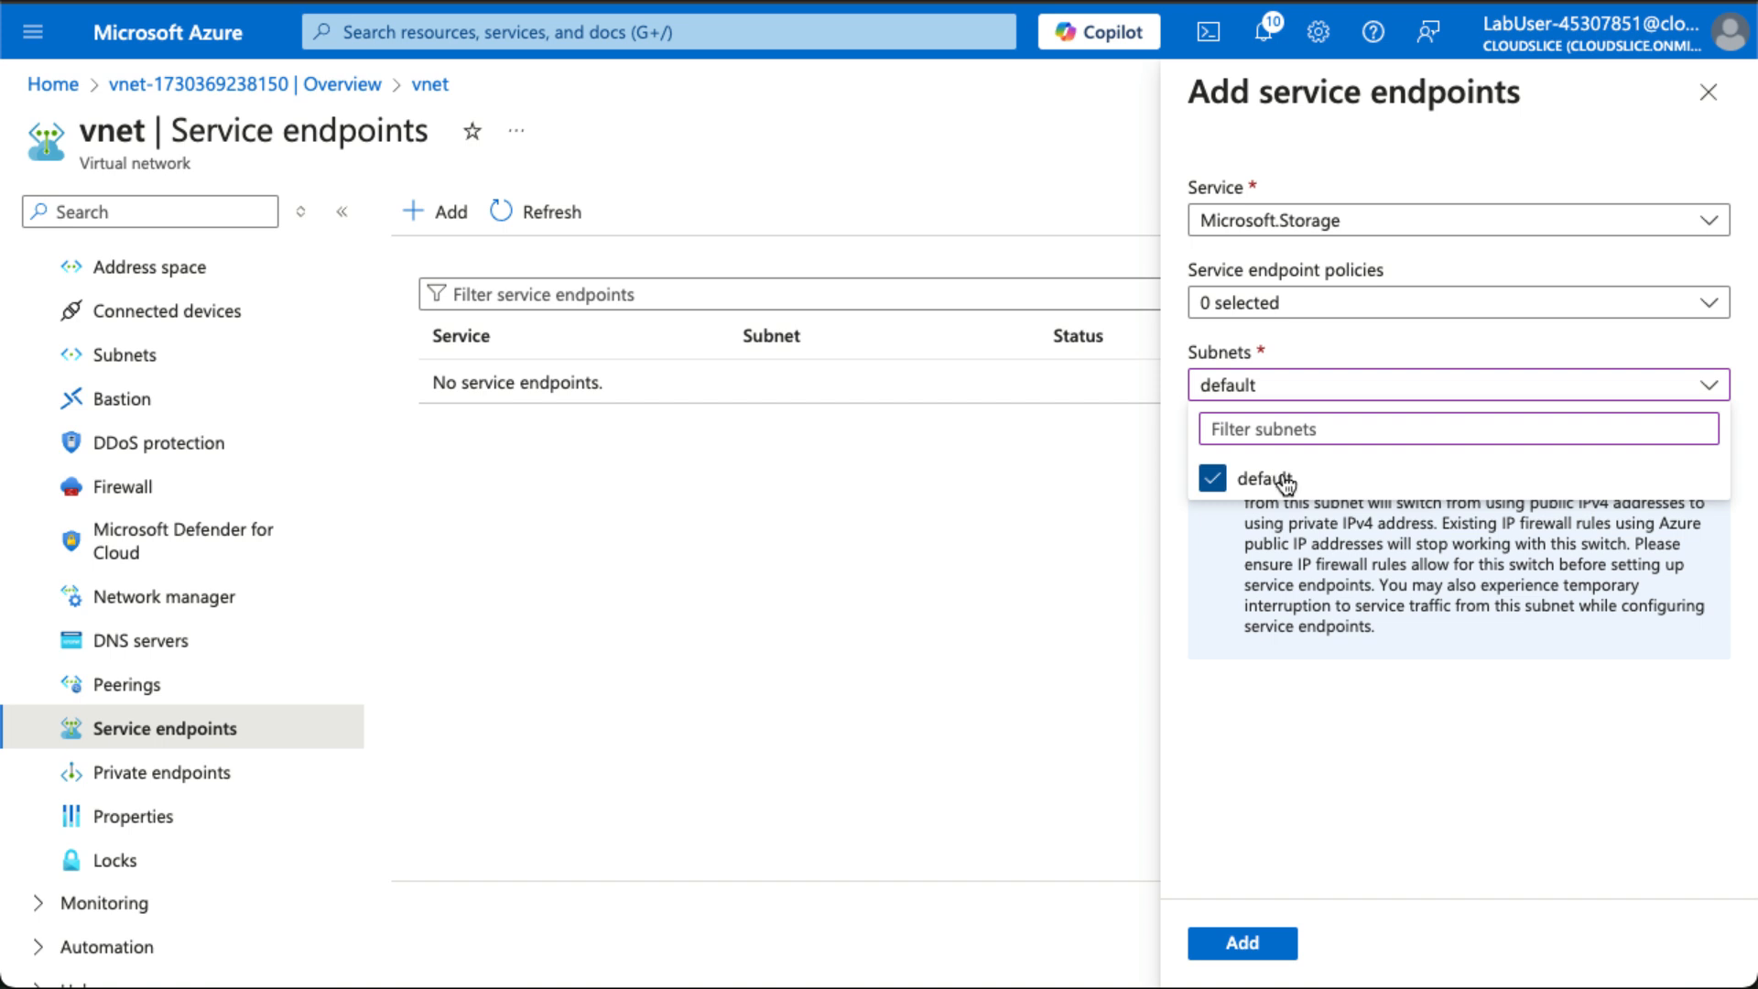
left_click(1381, 758)
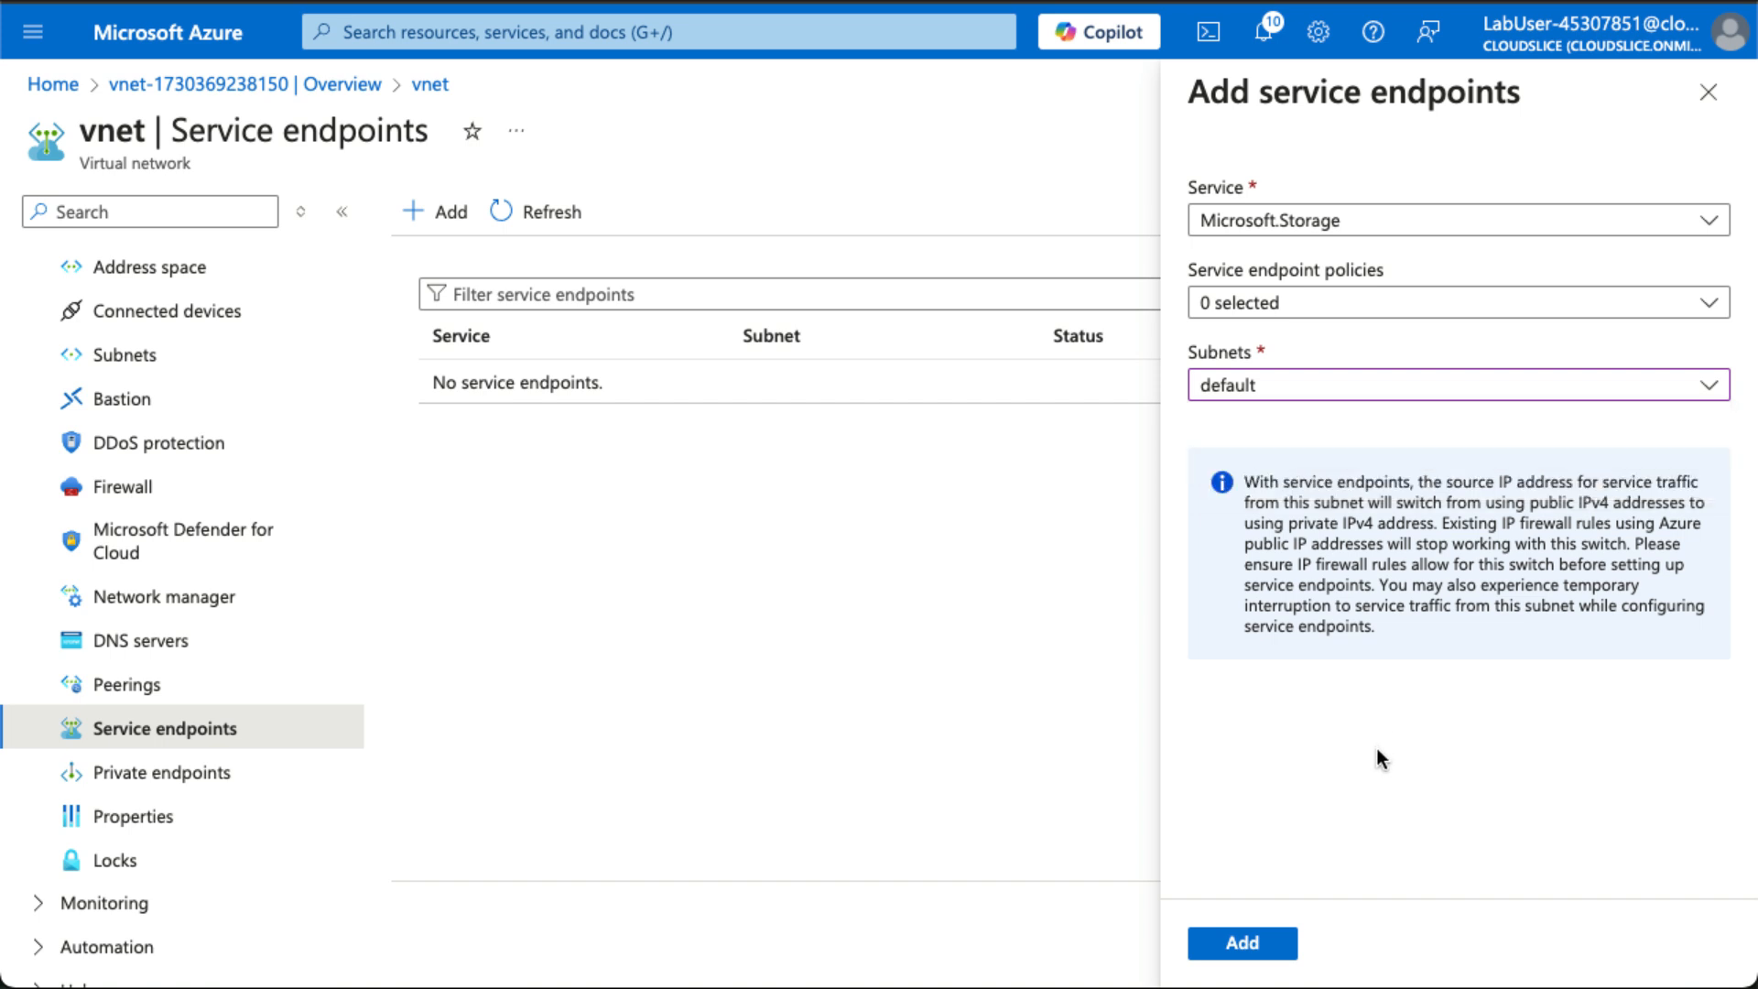
left_click(1257, 954)
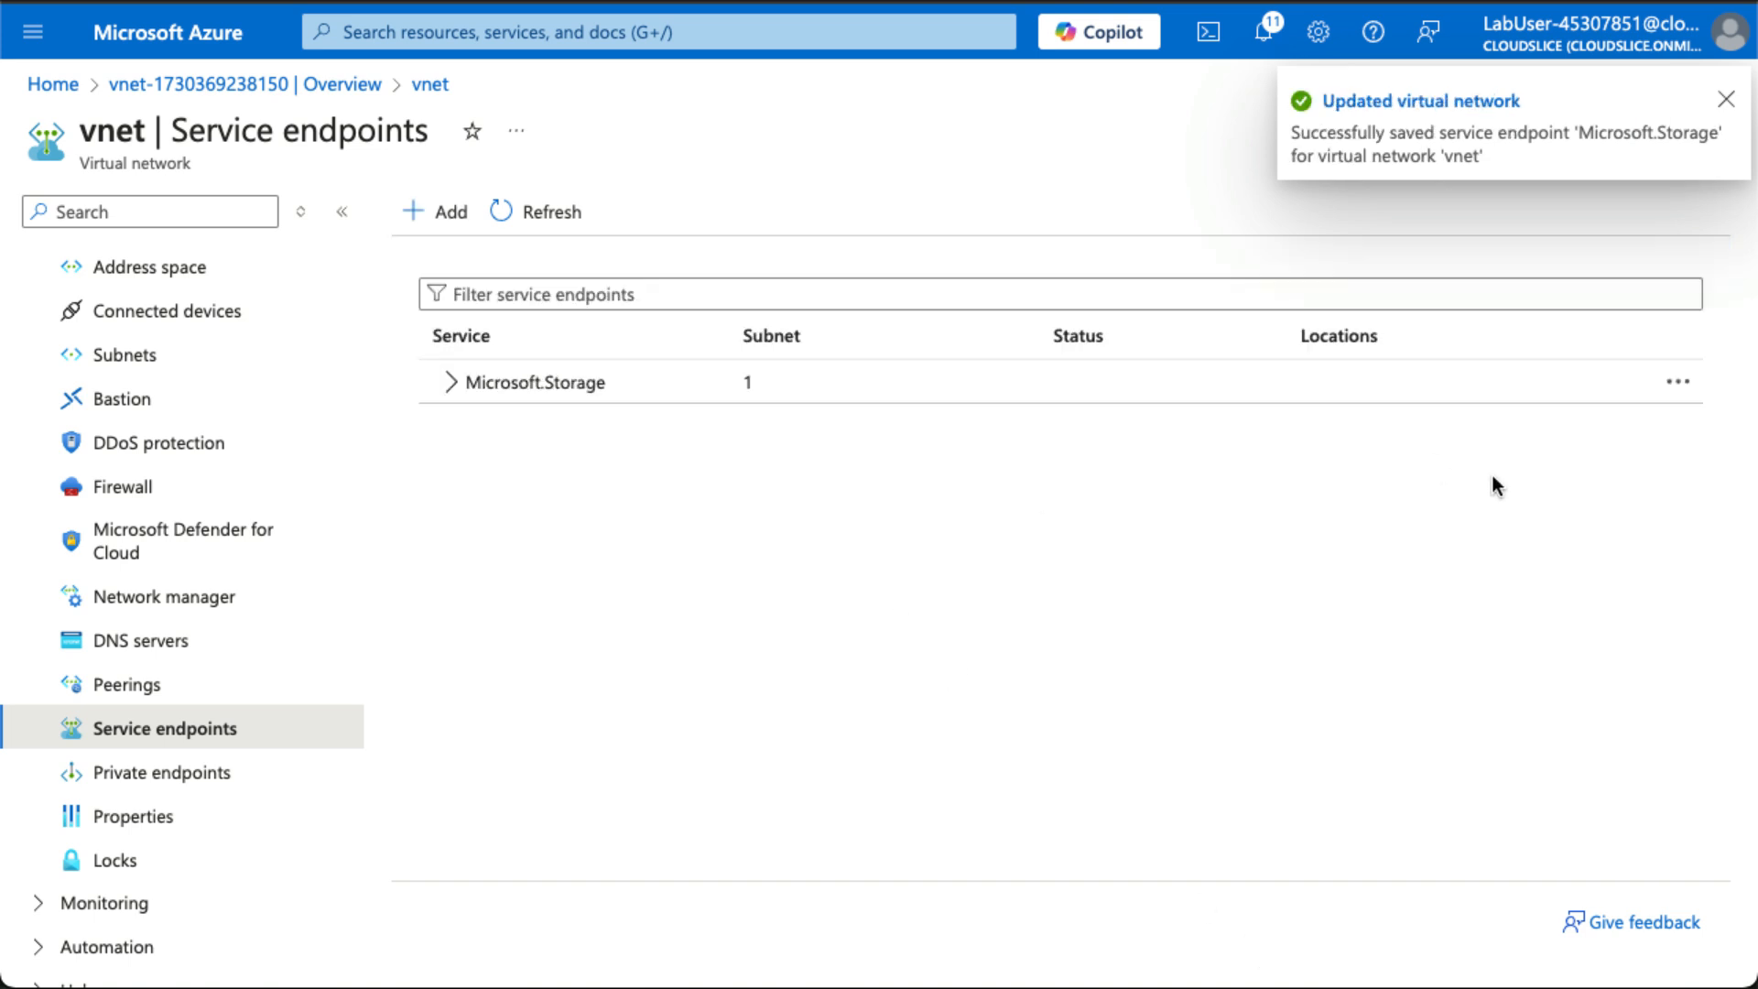
left_click(462, 382)
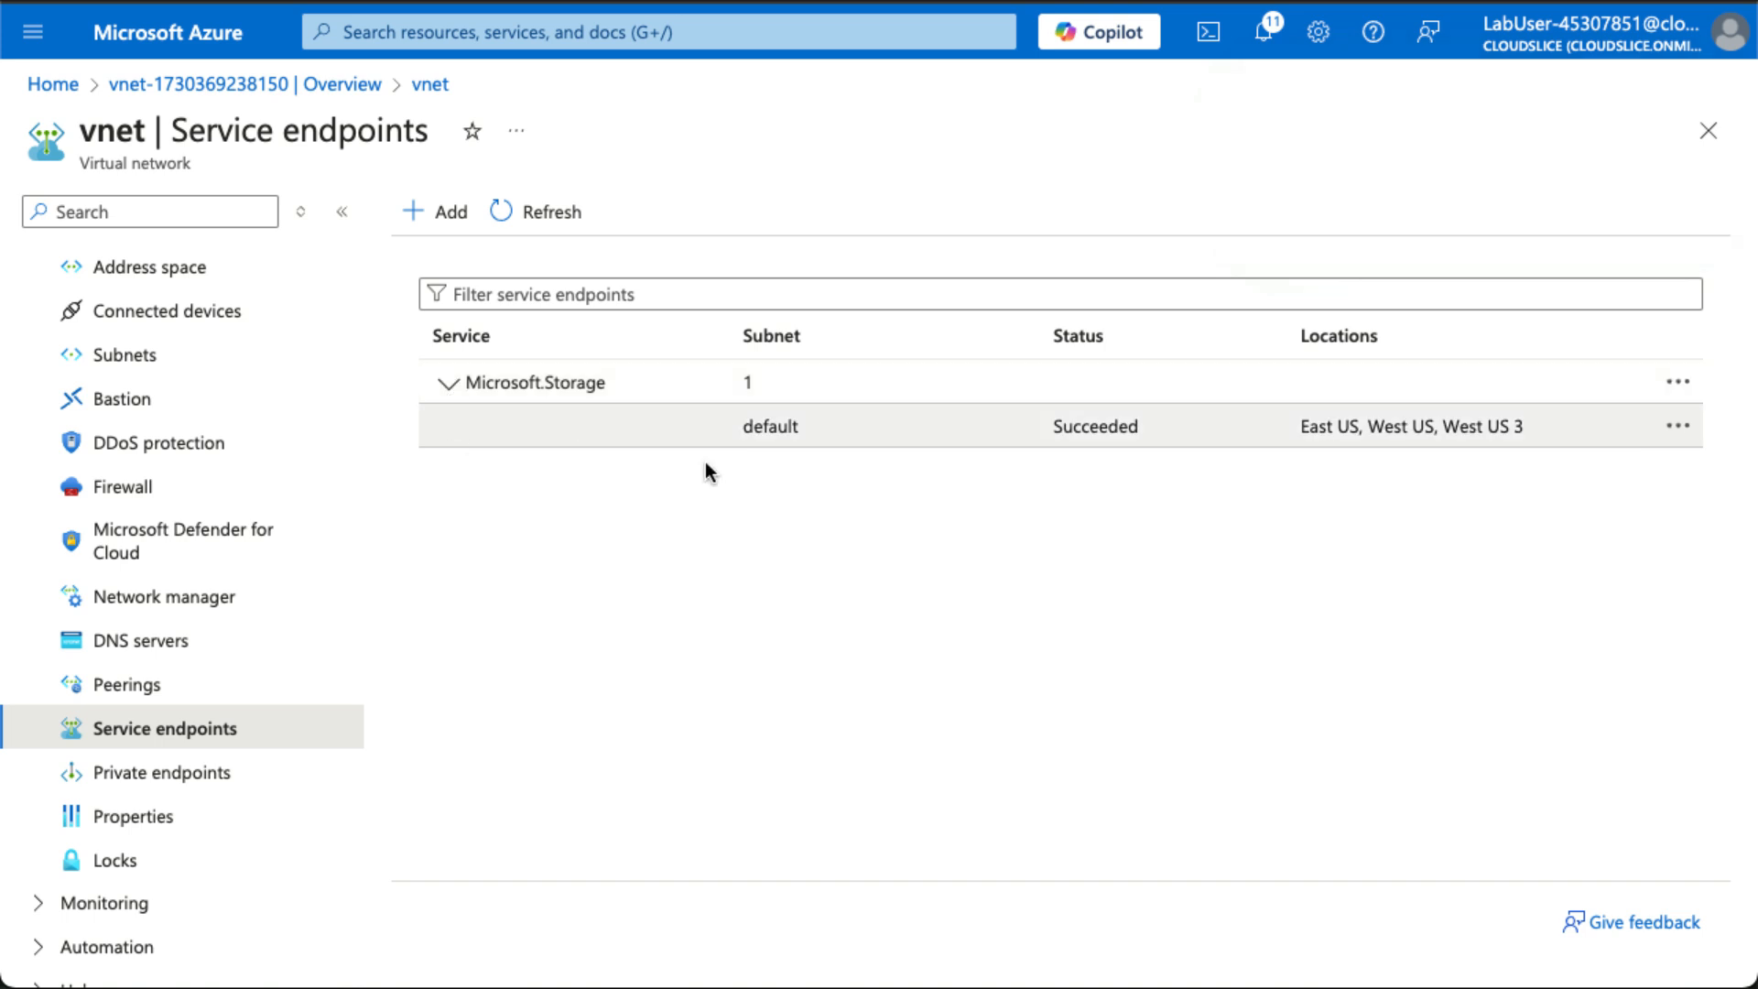
left_click(447, 390)
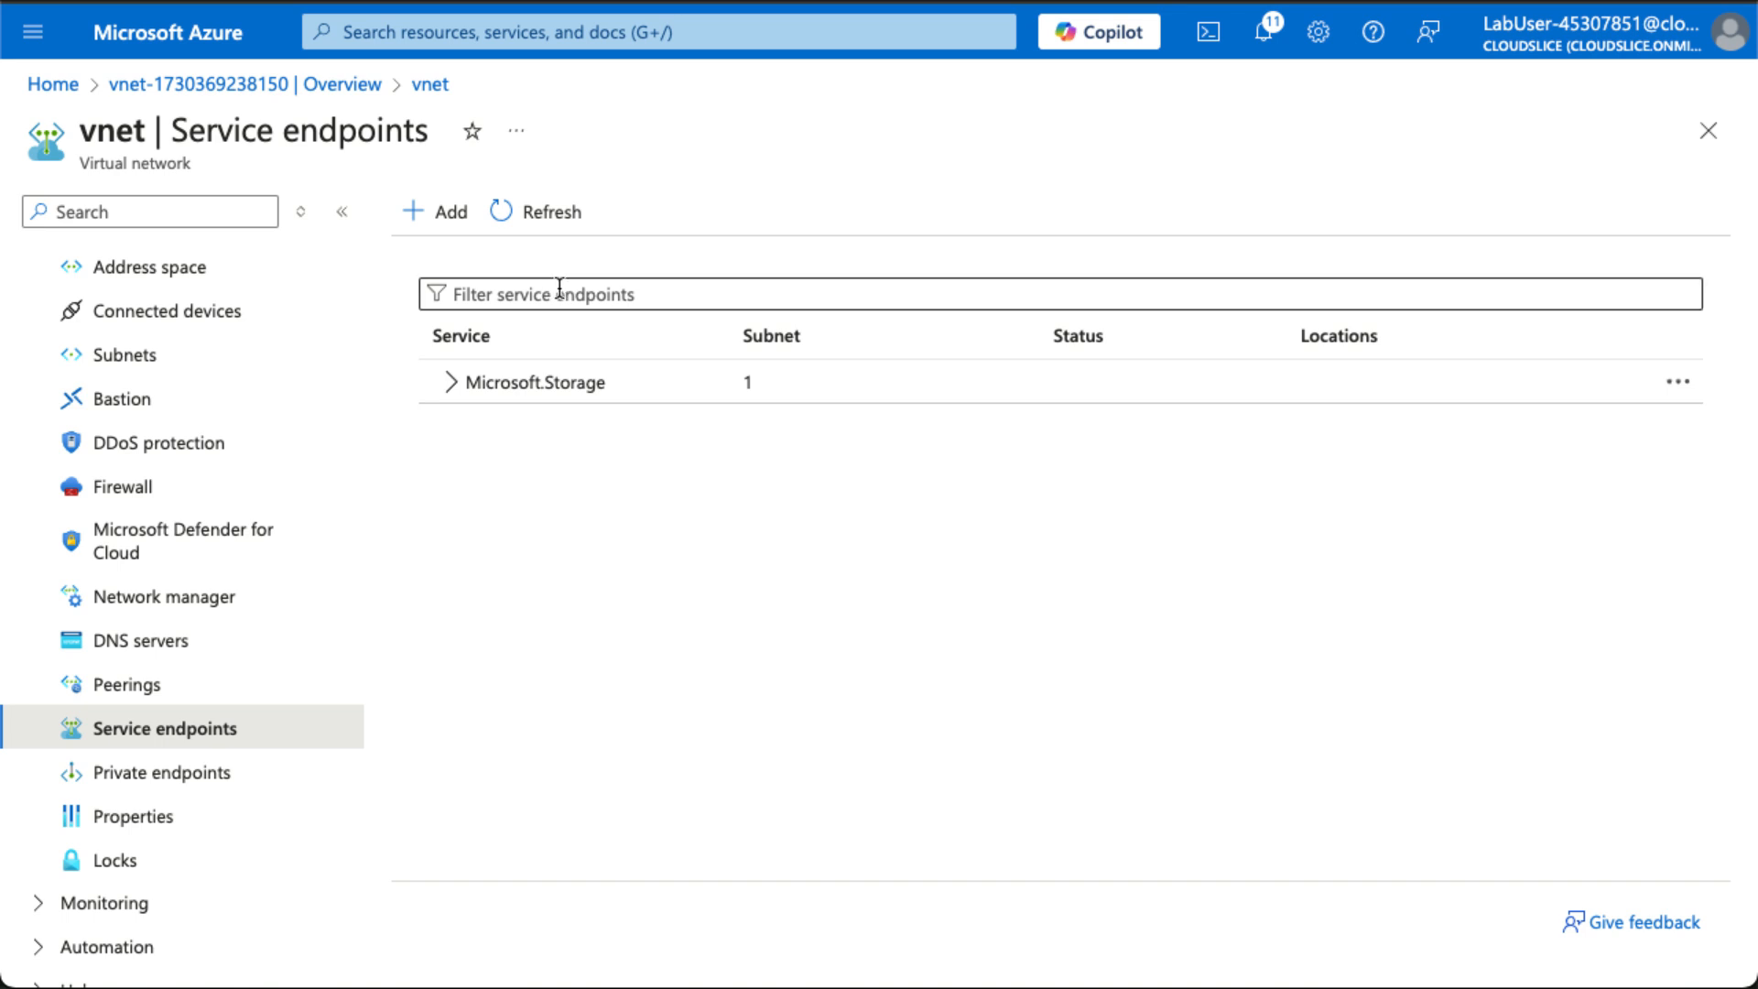
Step: Remove the client IP address from the firewall address ranges in the Networking settings of the agloballyuniquename2 storage account
left_click(620, 42)
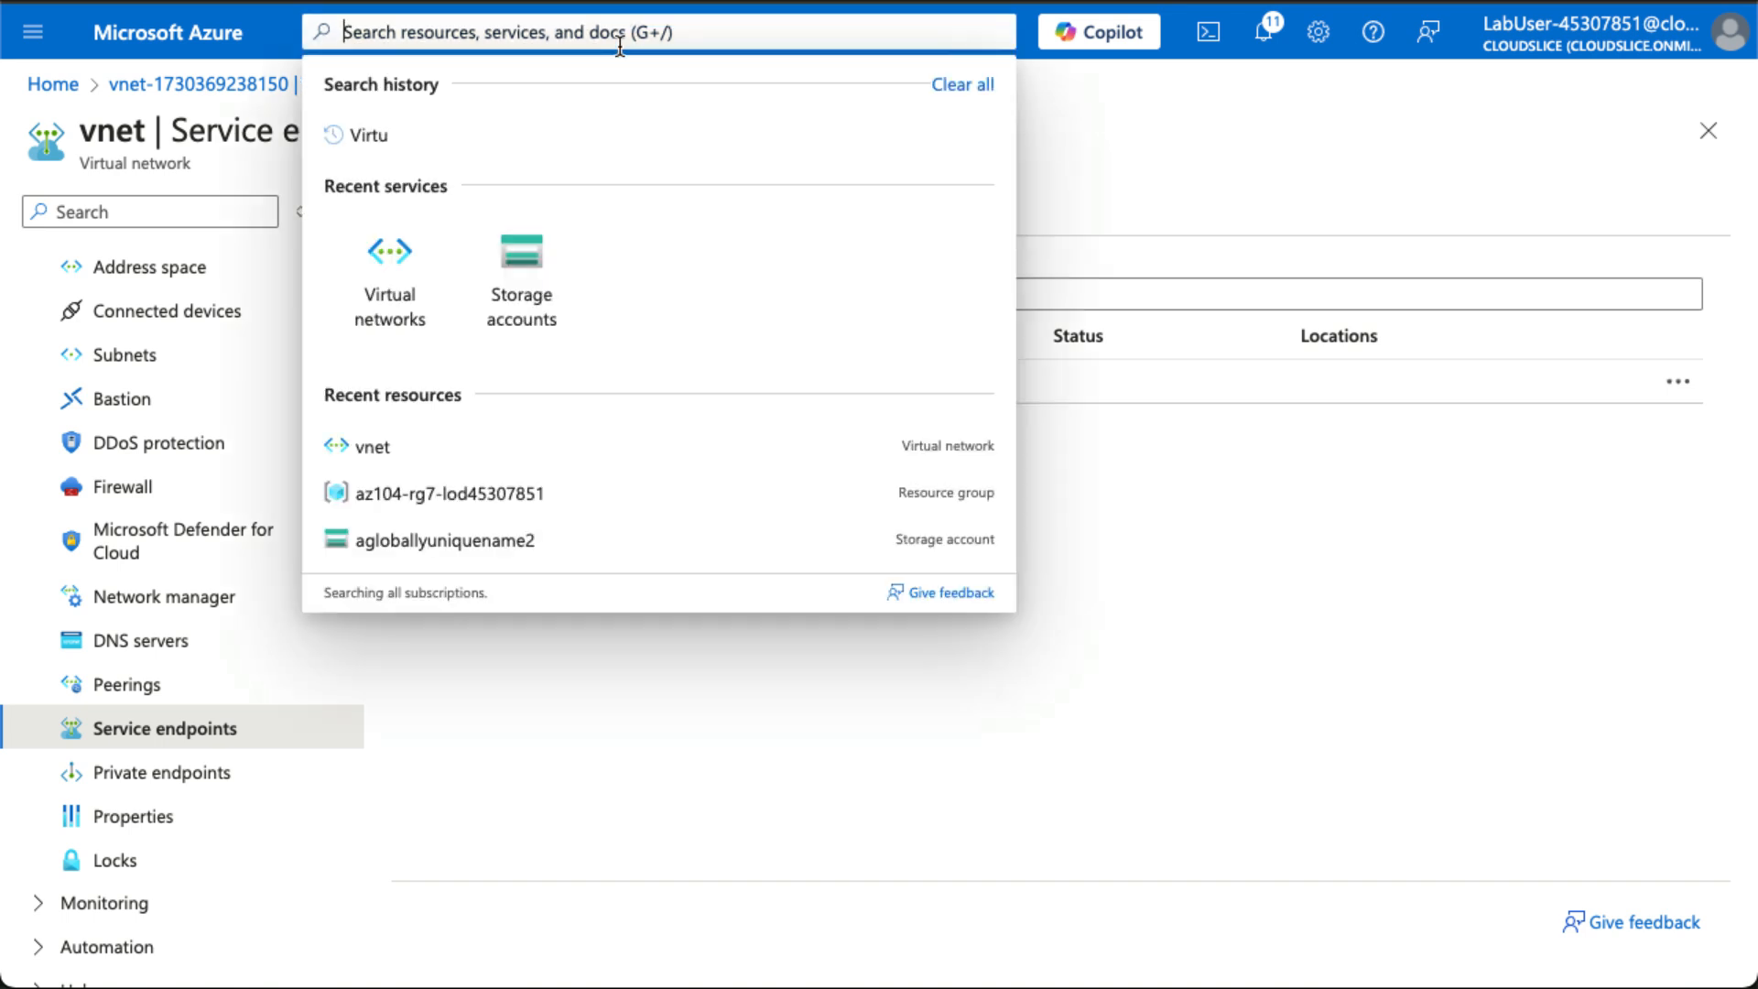
left_click(497, 302)
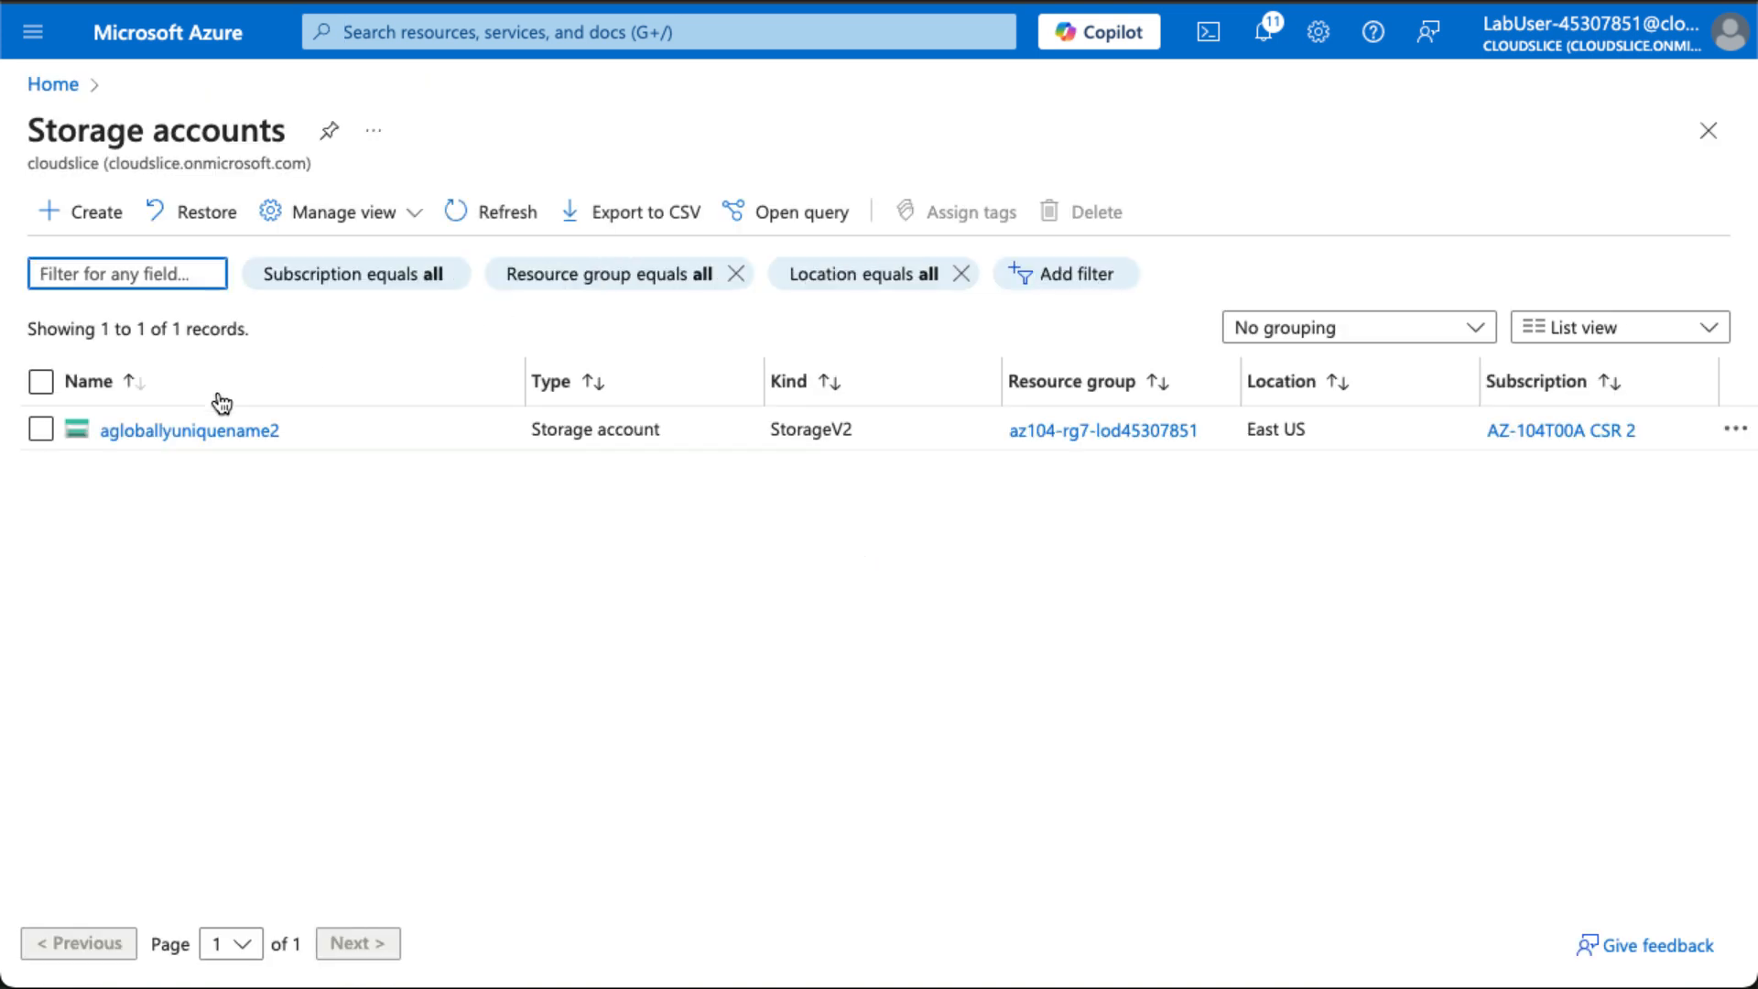
left_click(223, 430)
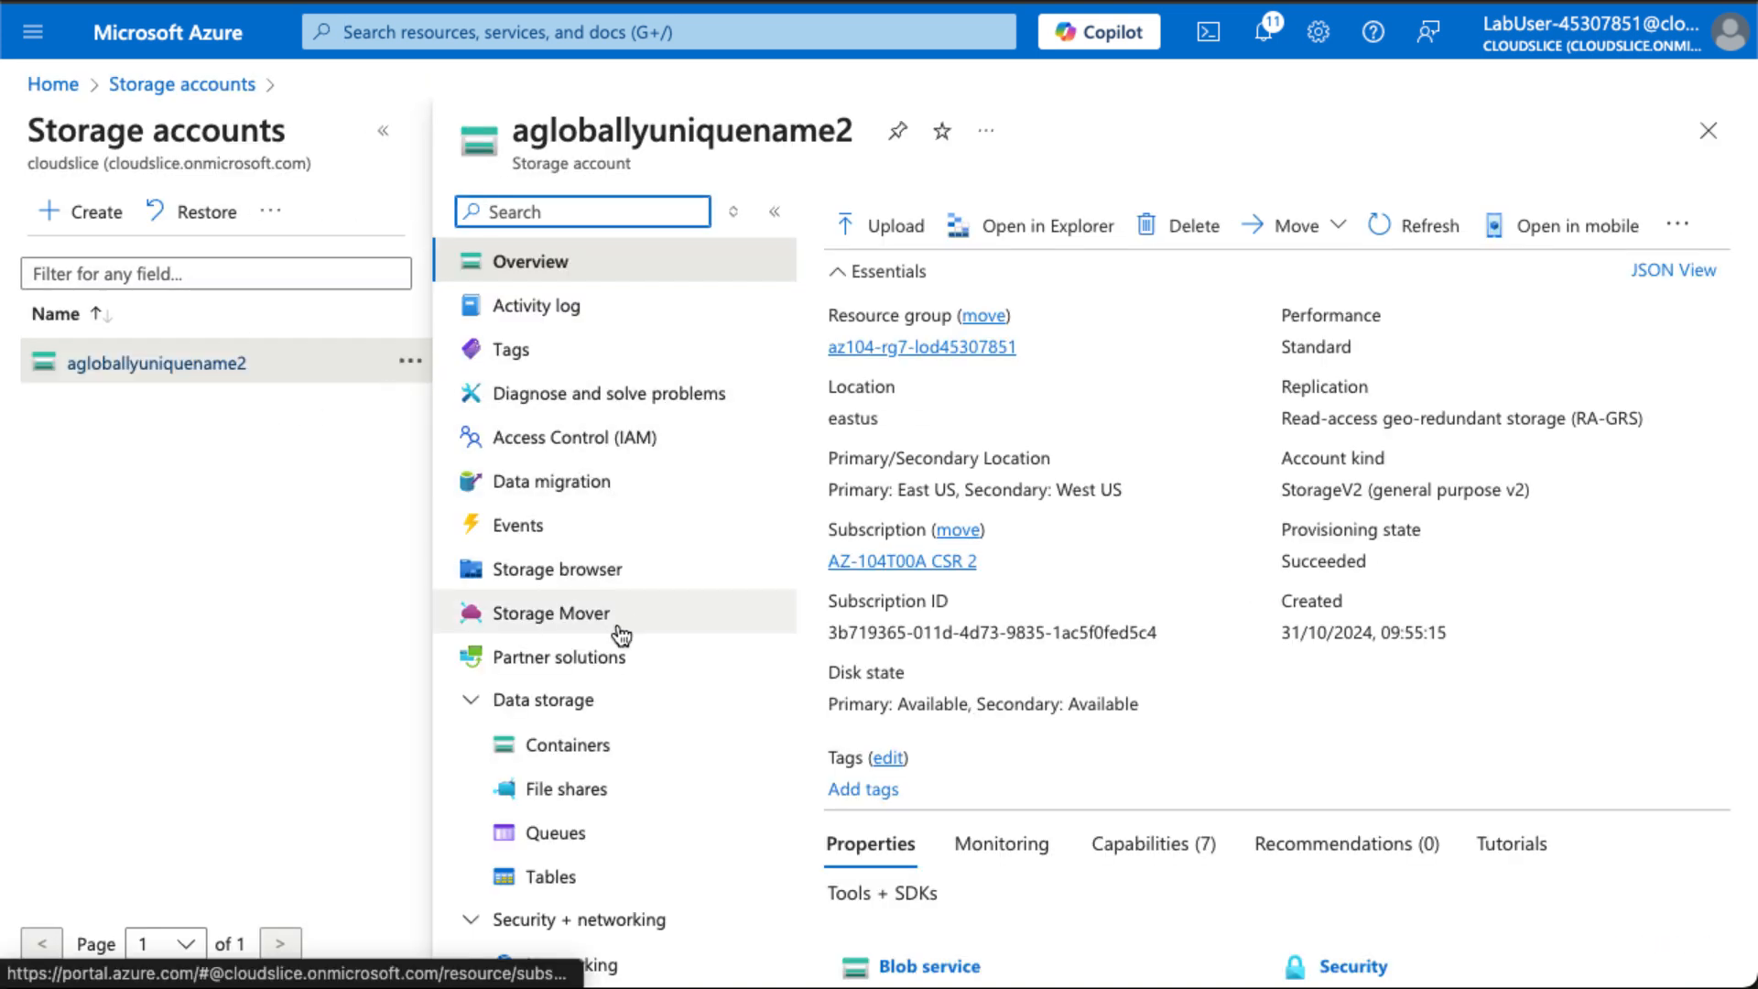
scroll(616, 674, "down", 3)
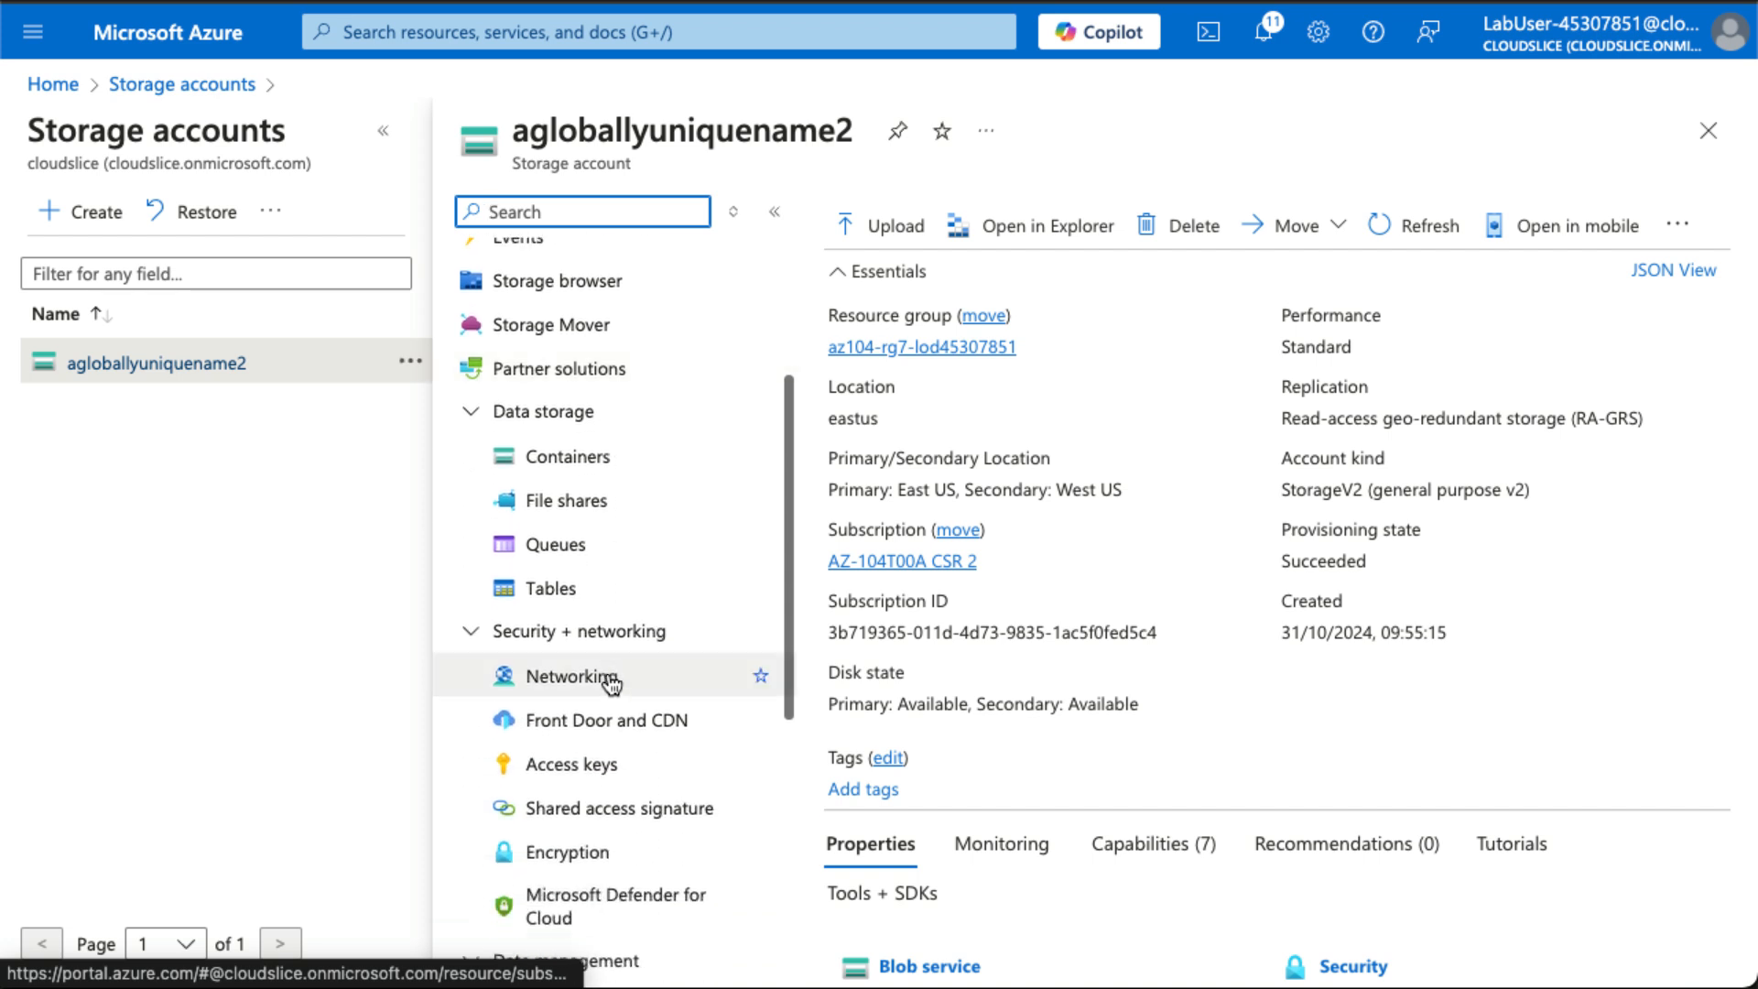
left_click(611, 681)
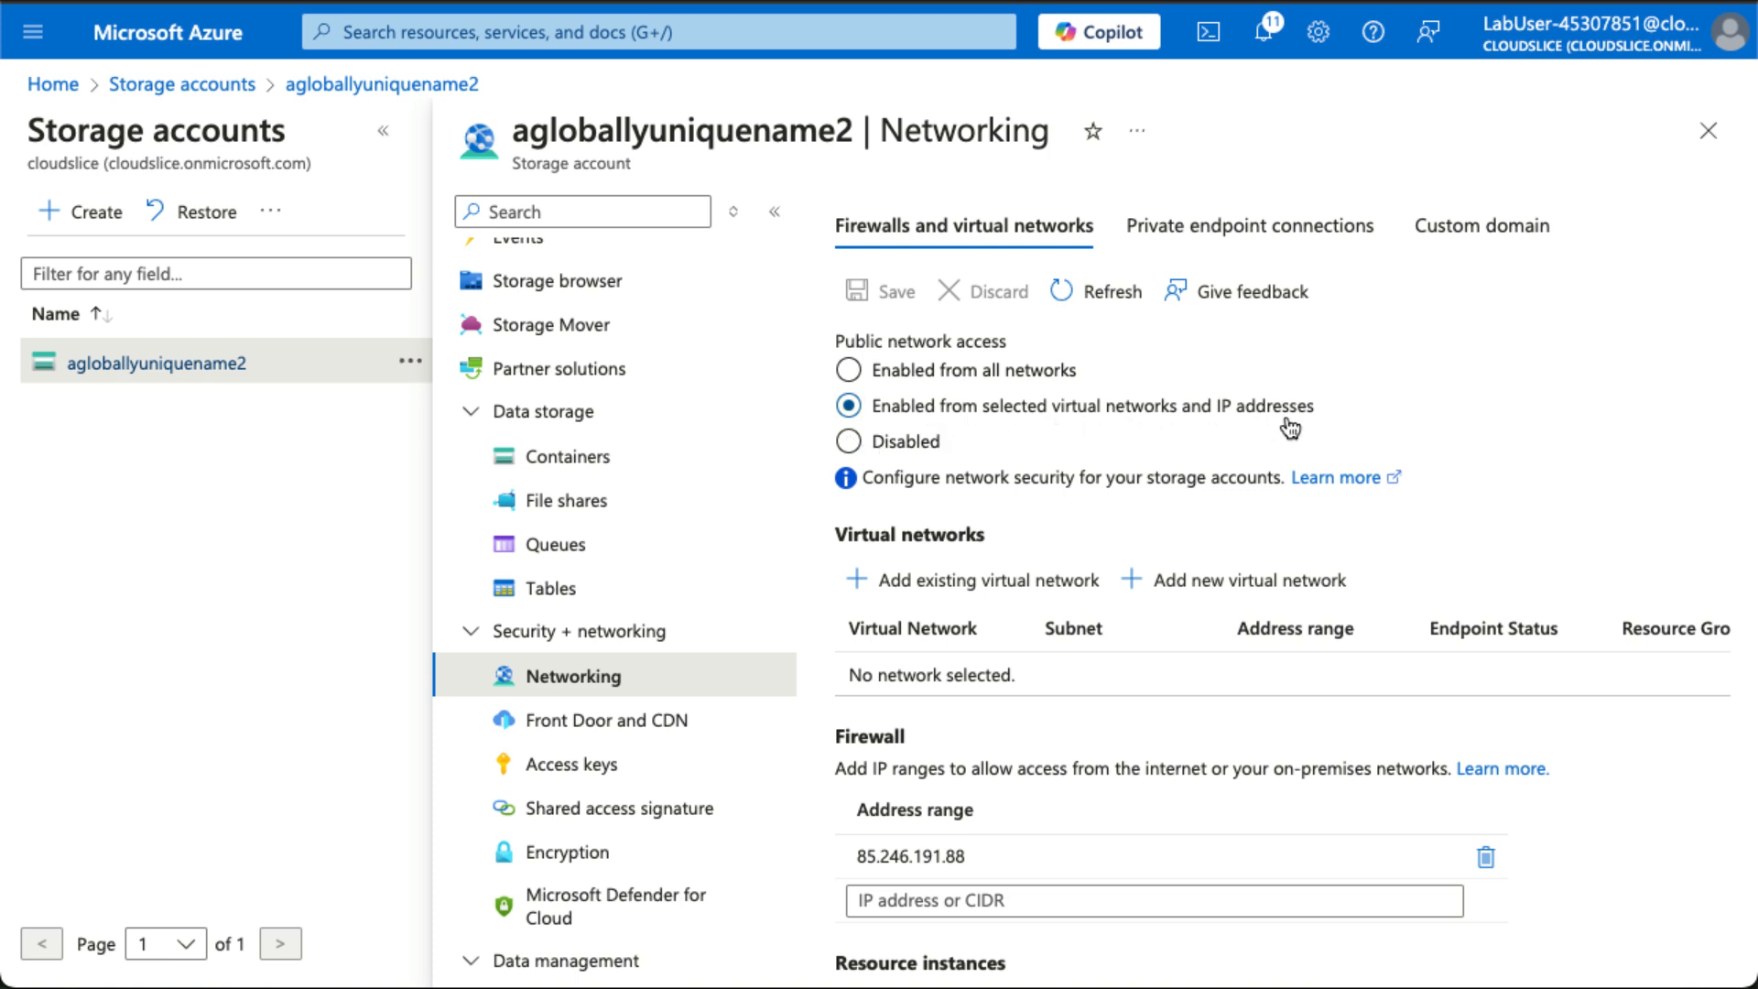
scroll(1107, 648, "down", 3)
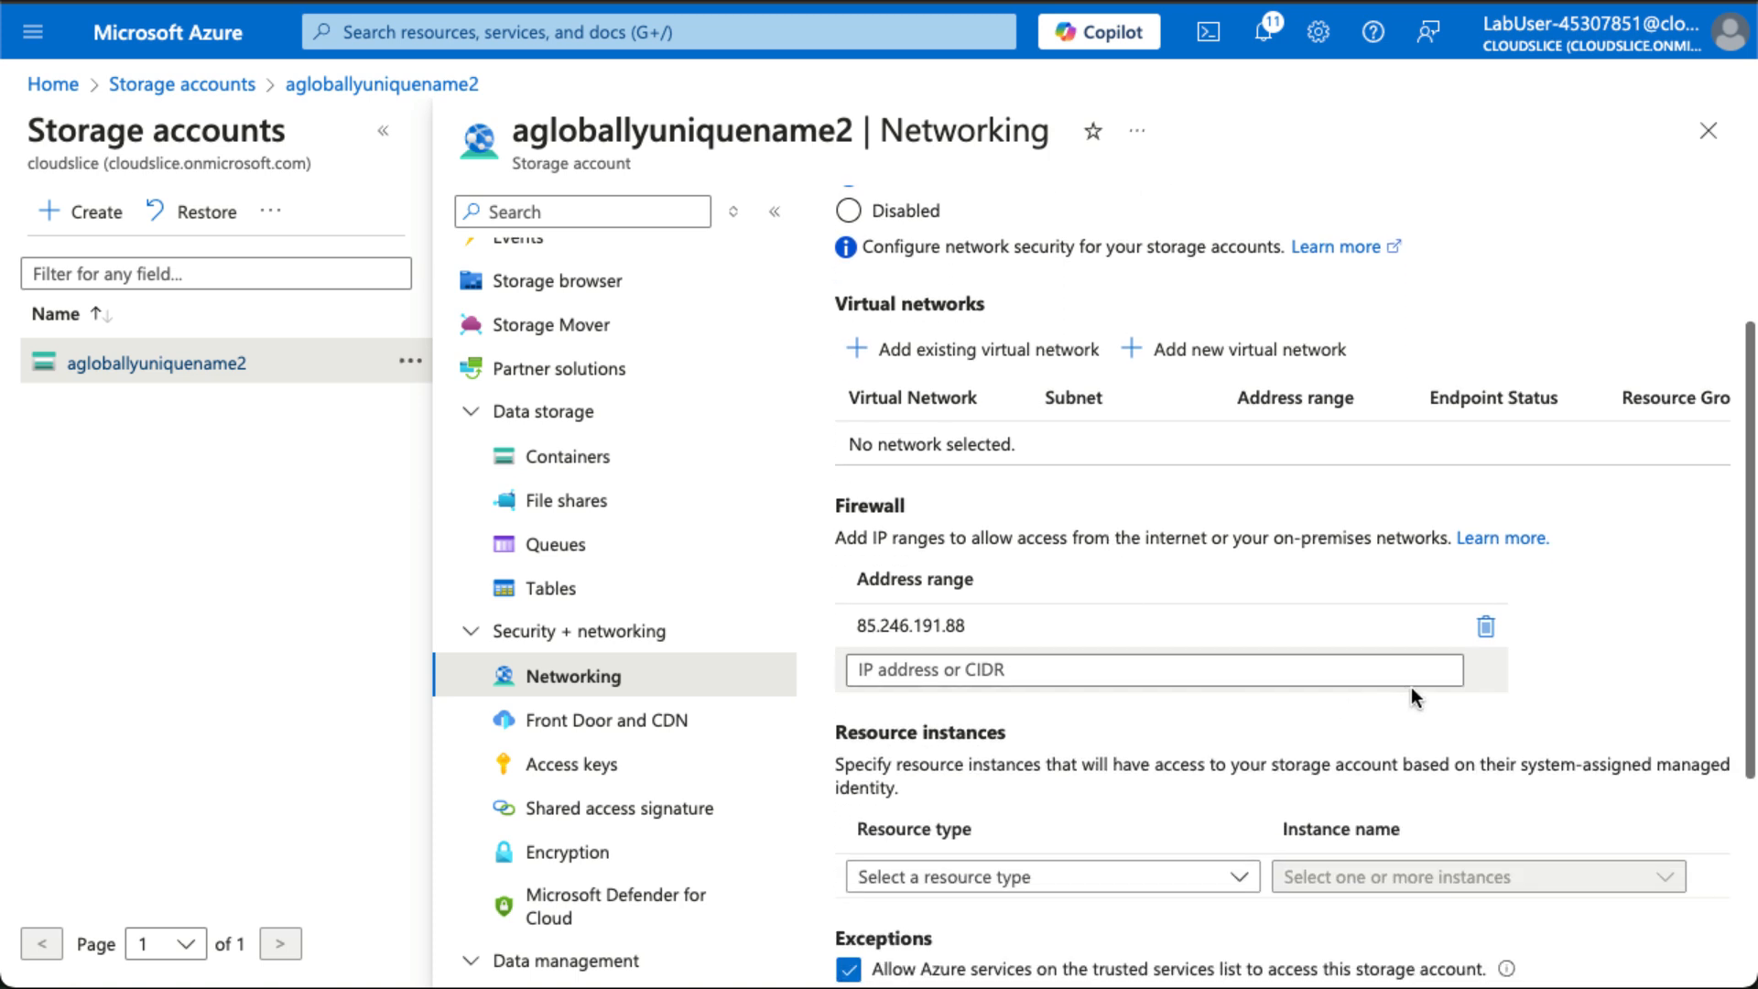
left_click(1487, 626)
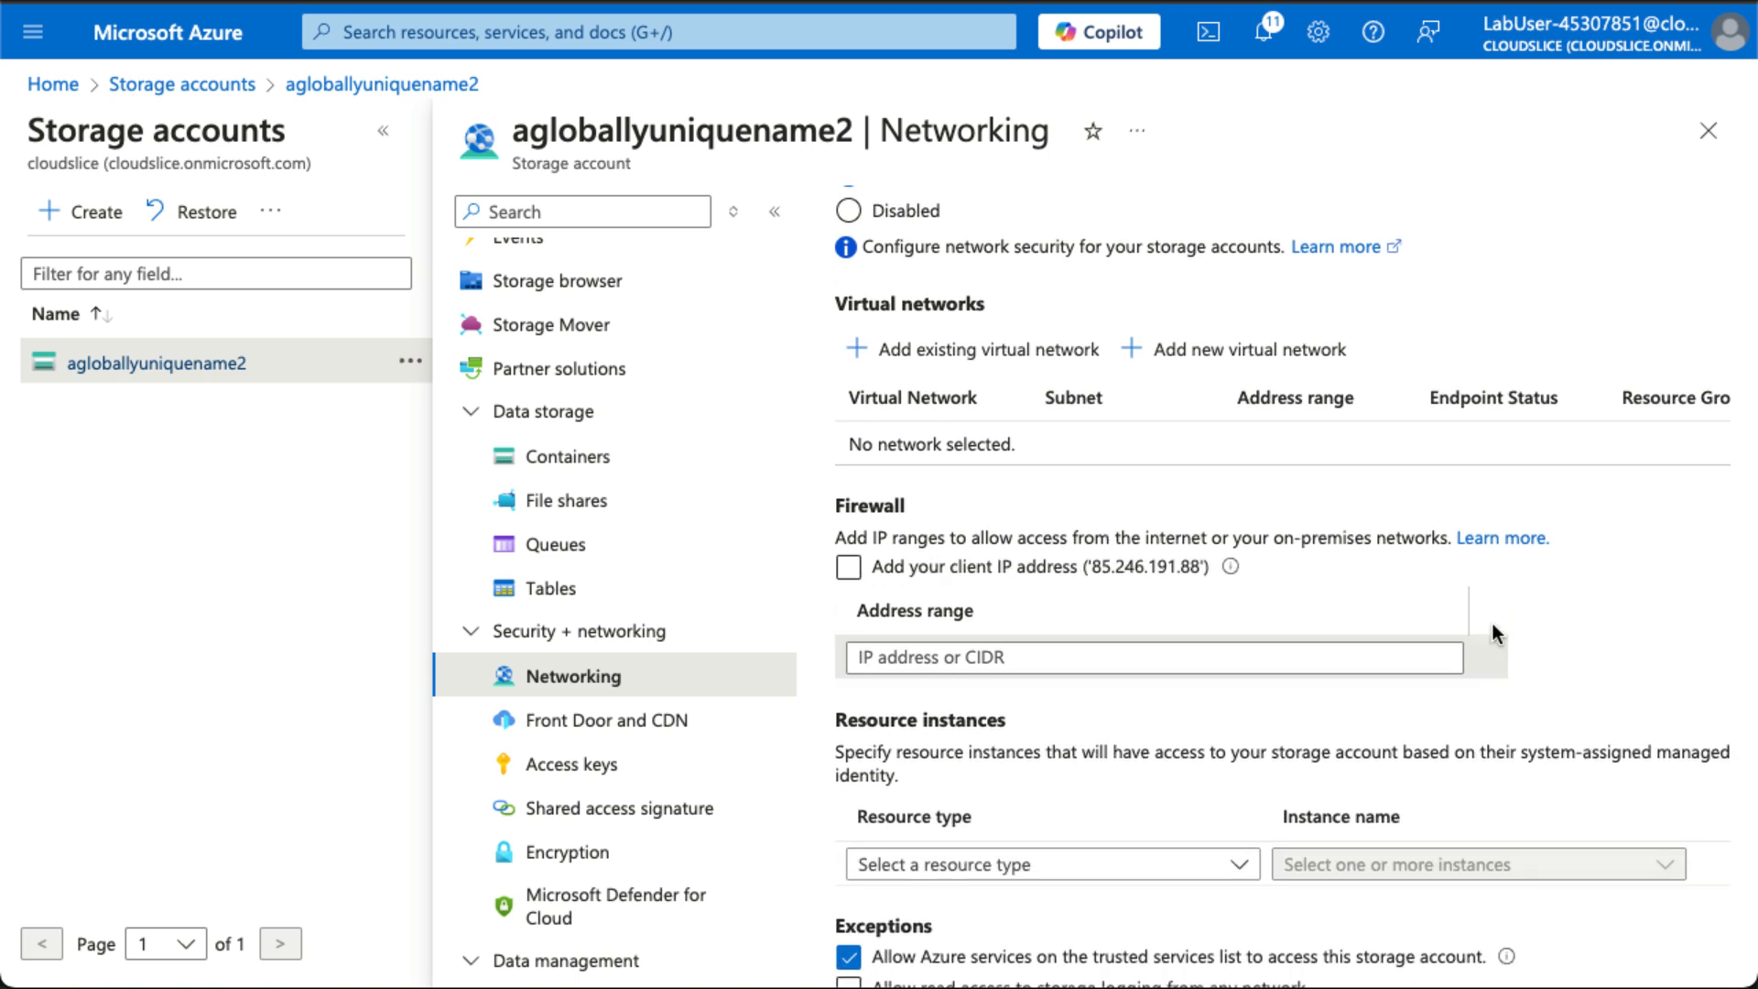
Step: Add the existing virtual network vnet with its default subnet to the storage account's allowed networks and save the firewall settings
left_click(867, 360)
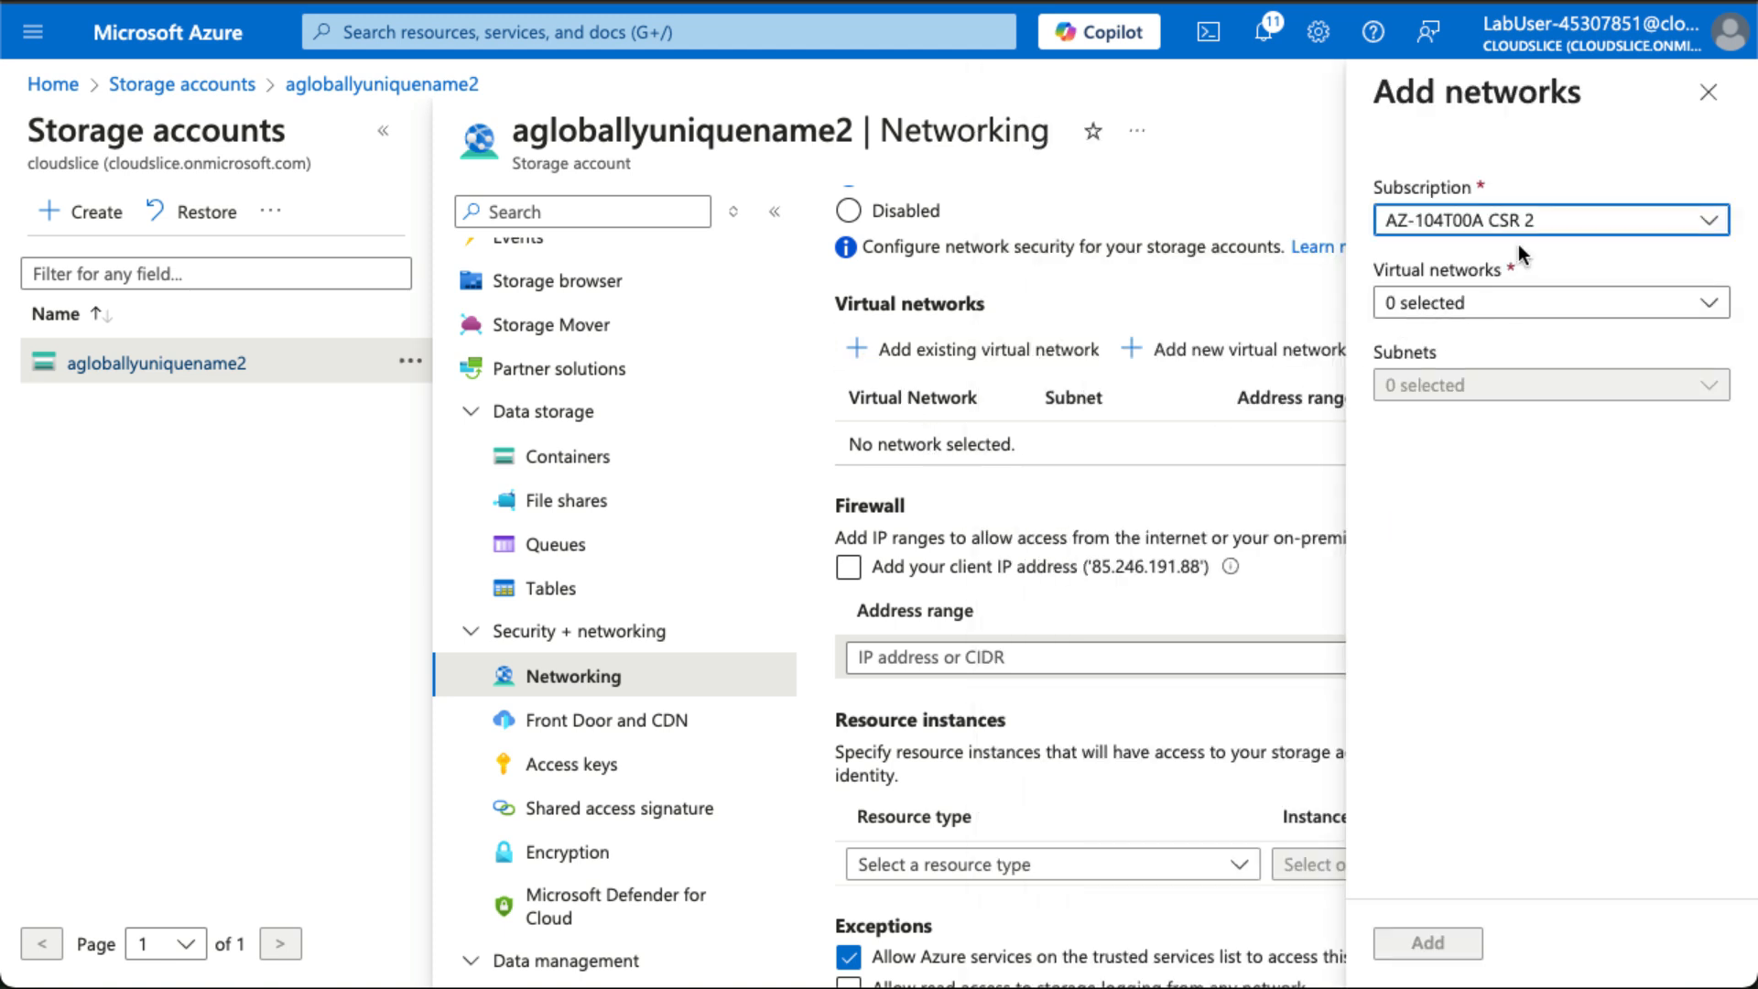
left_click(1537, 225)
left_click(1536, 225)
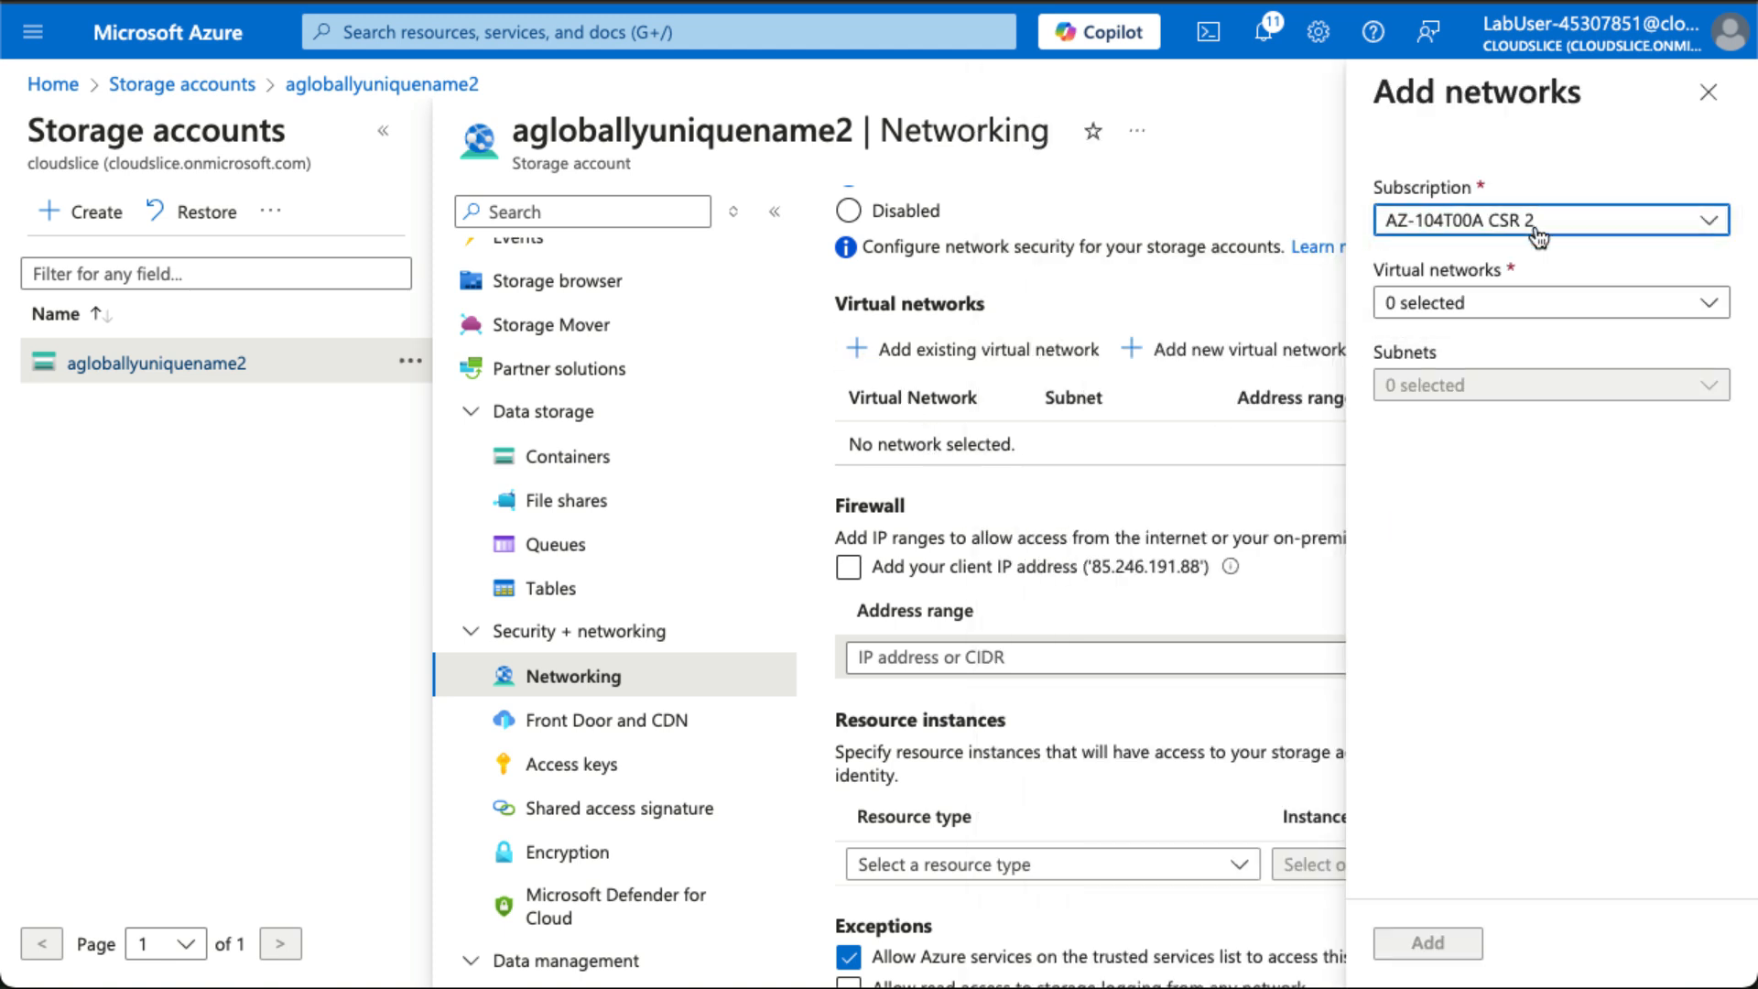
left_click(1507, 302)
left_click(1400, 496)
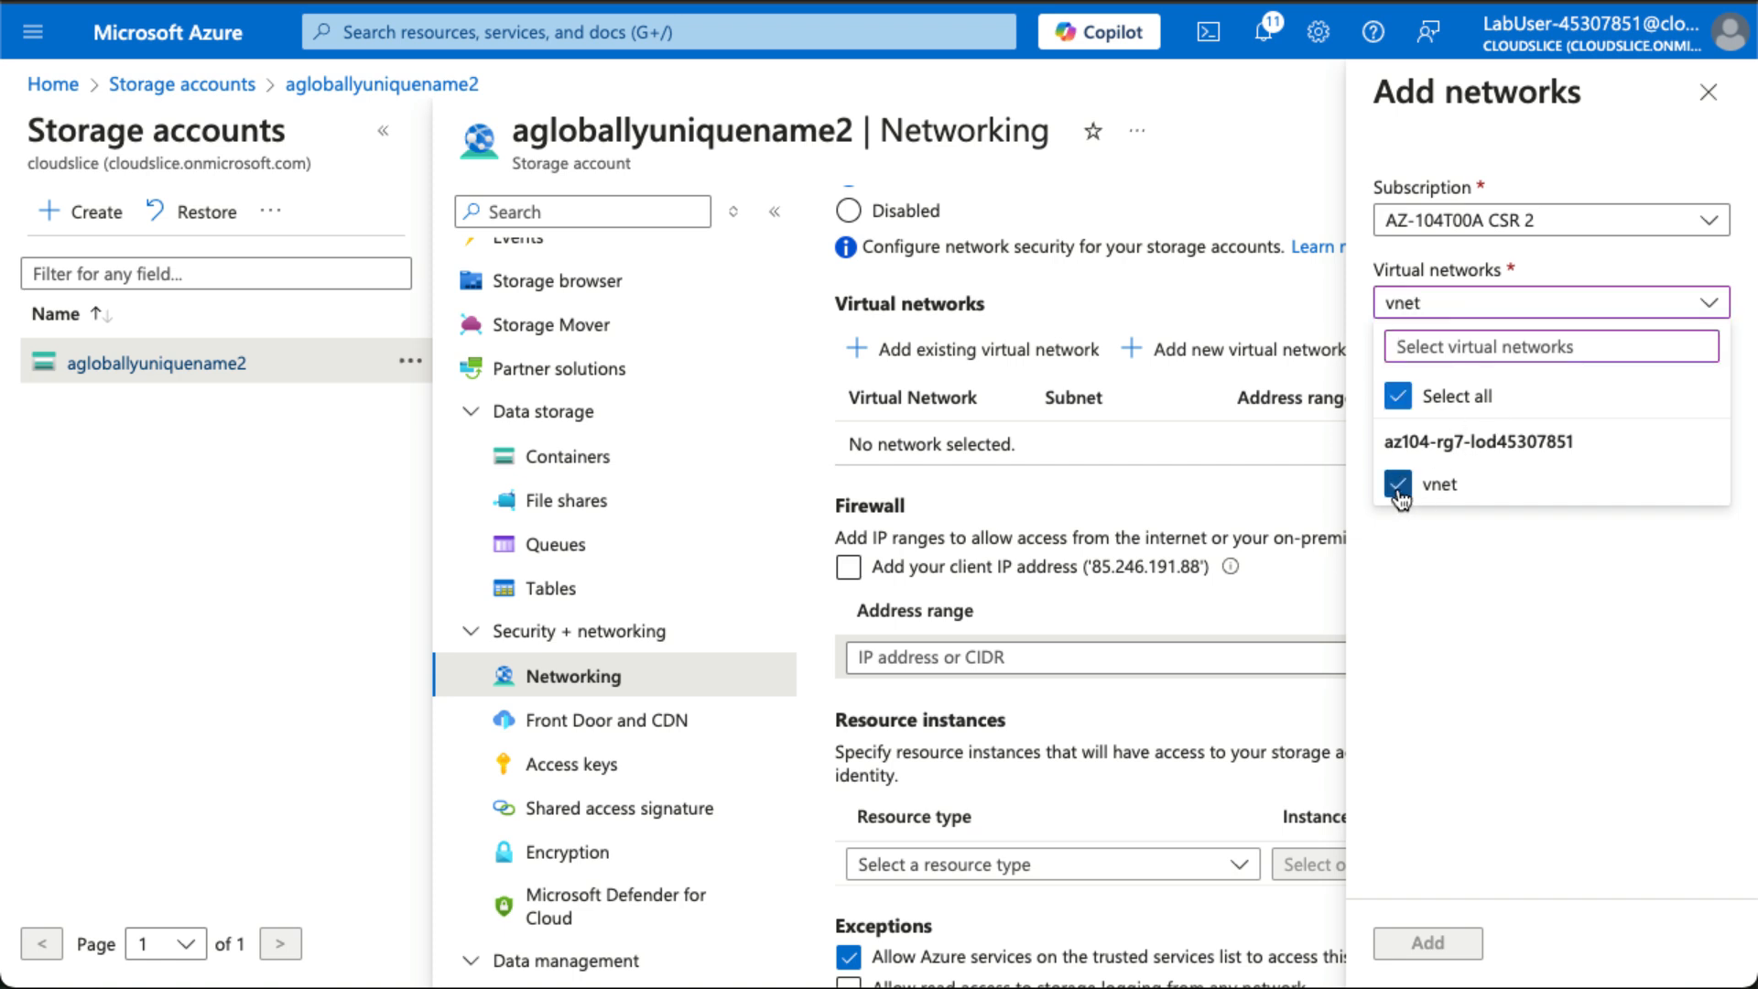
left_click(1509, 661)
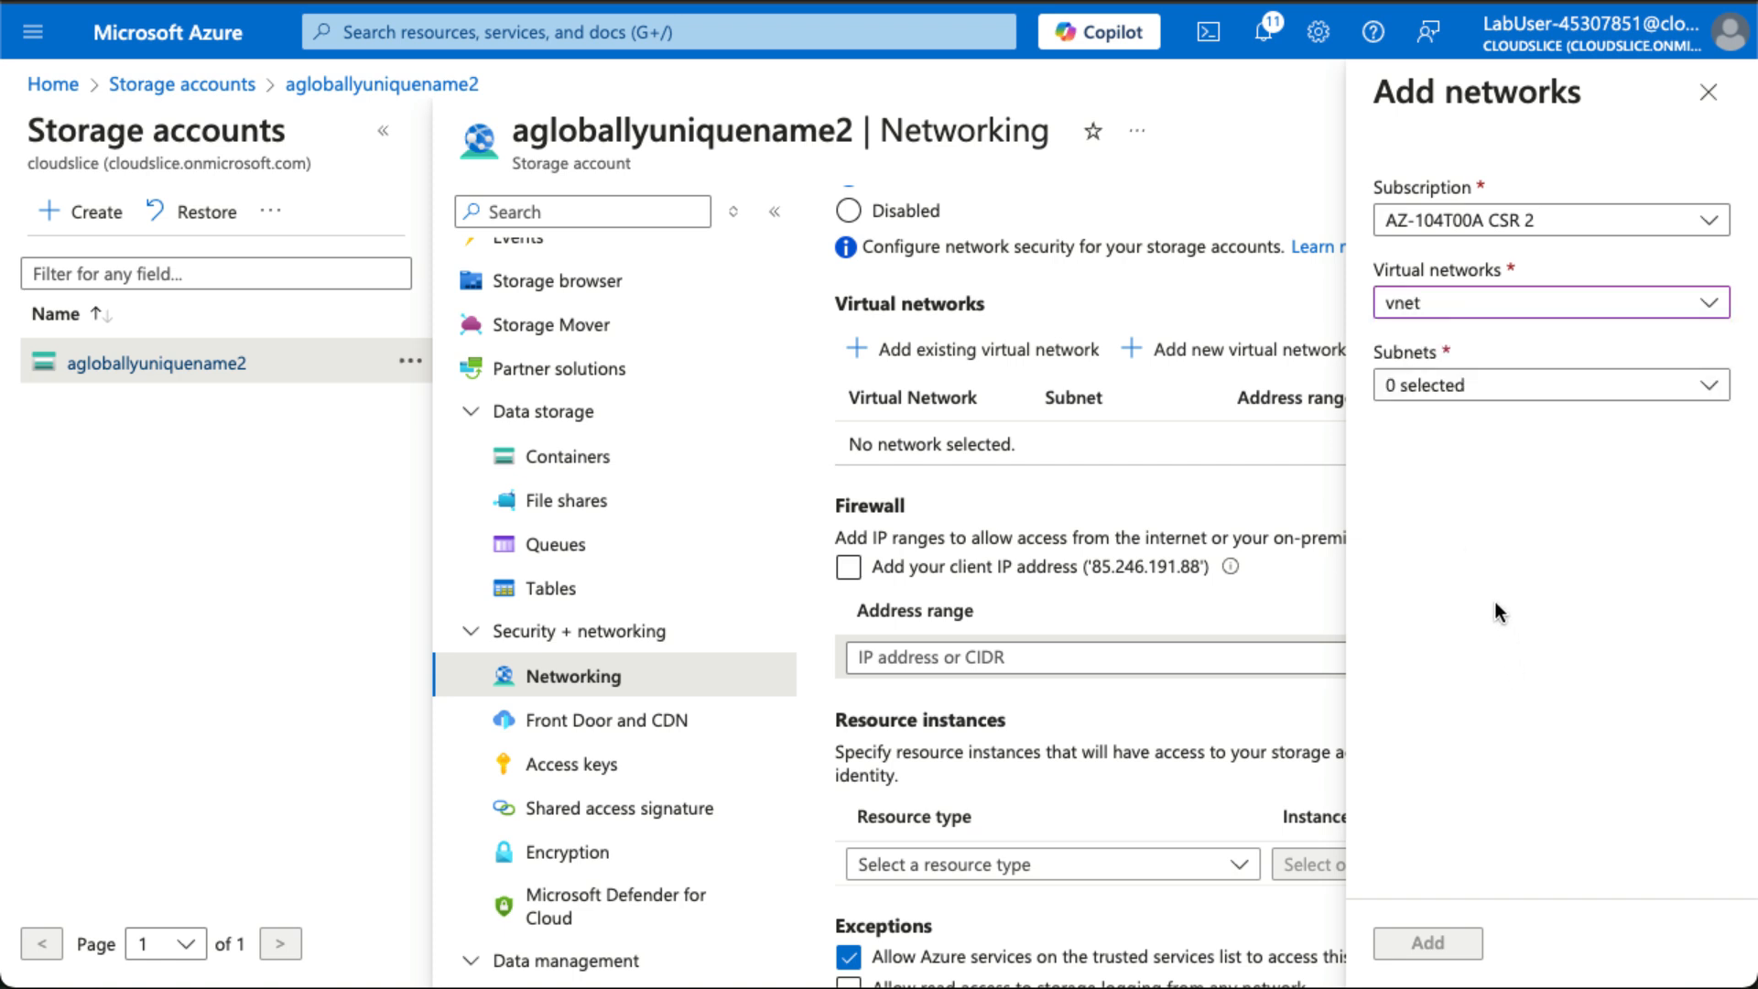
left_click(1465, 401)
left_click(1400, 568)
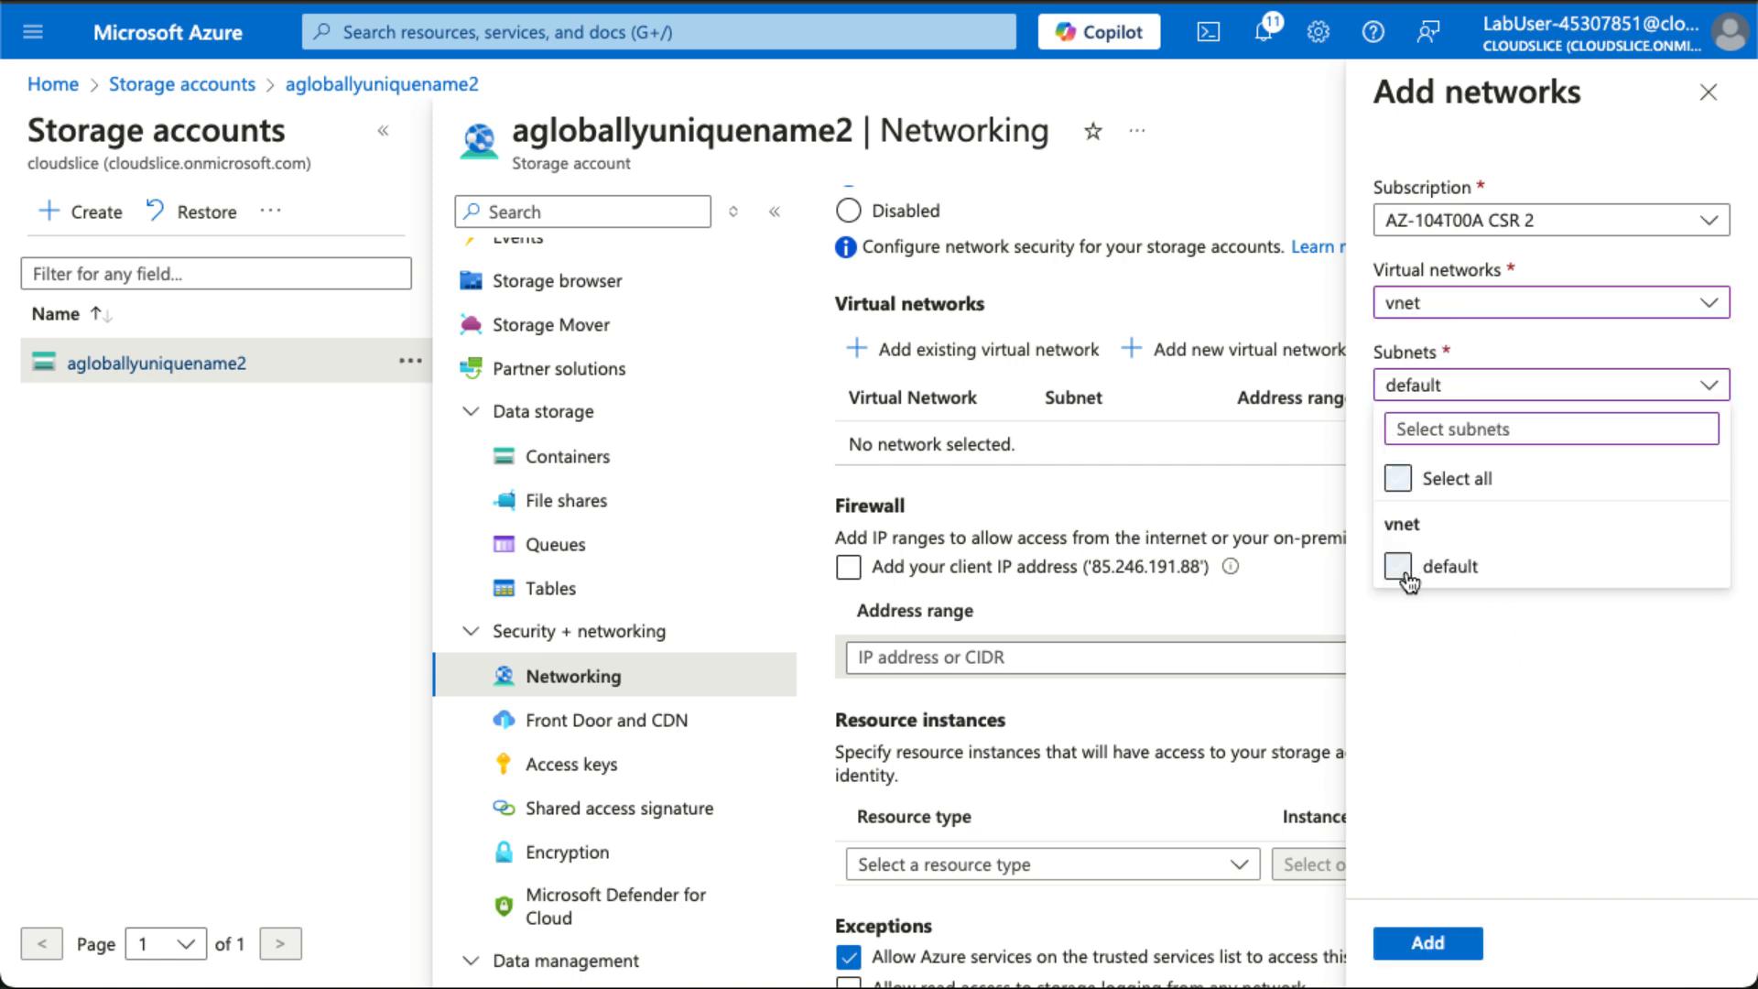
left_click(1479, 664)
left_click(1437, 943)
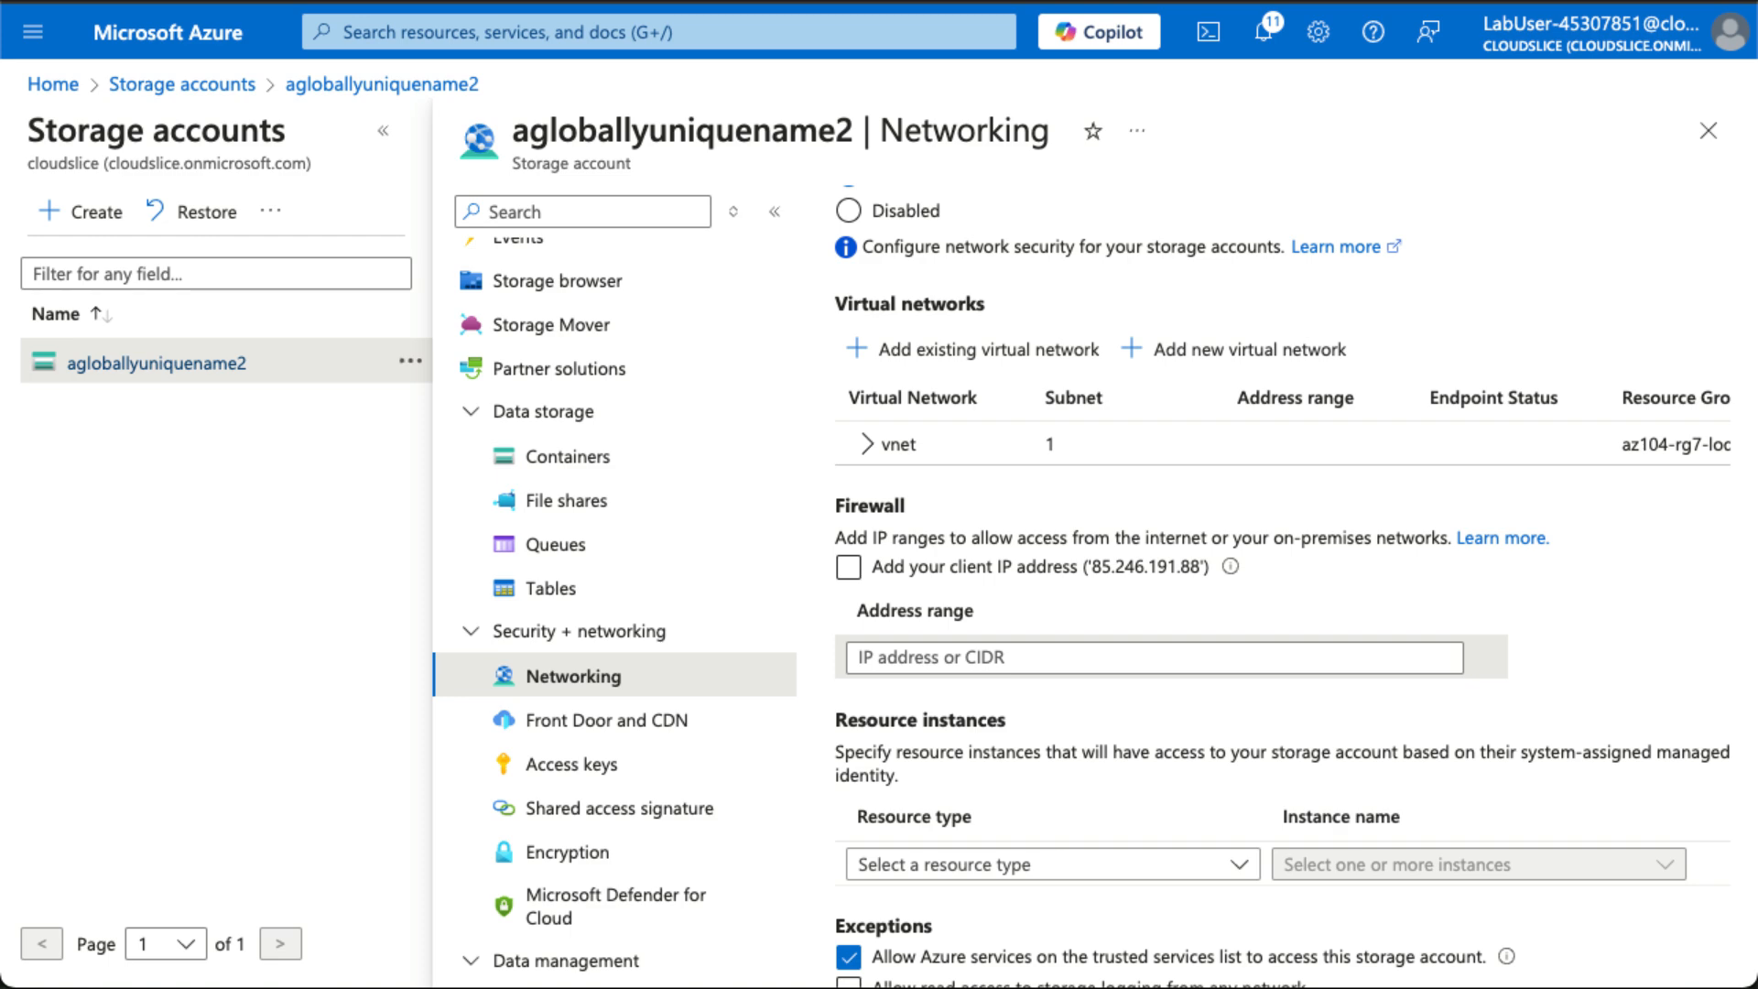
scroll(1099, 550, "up", 3)
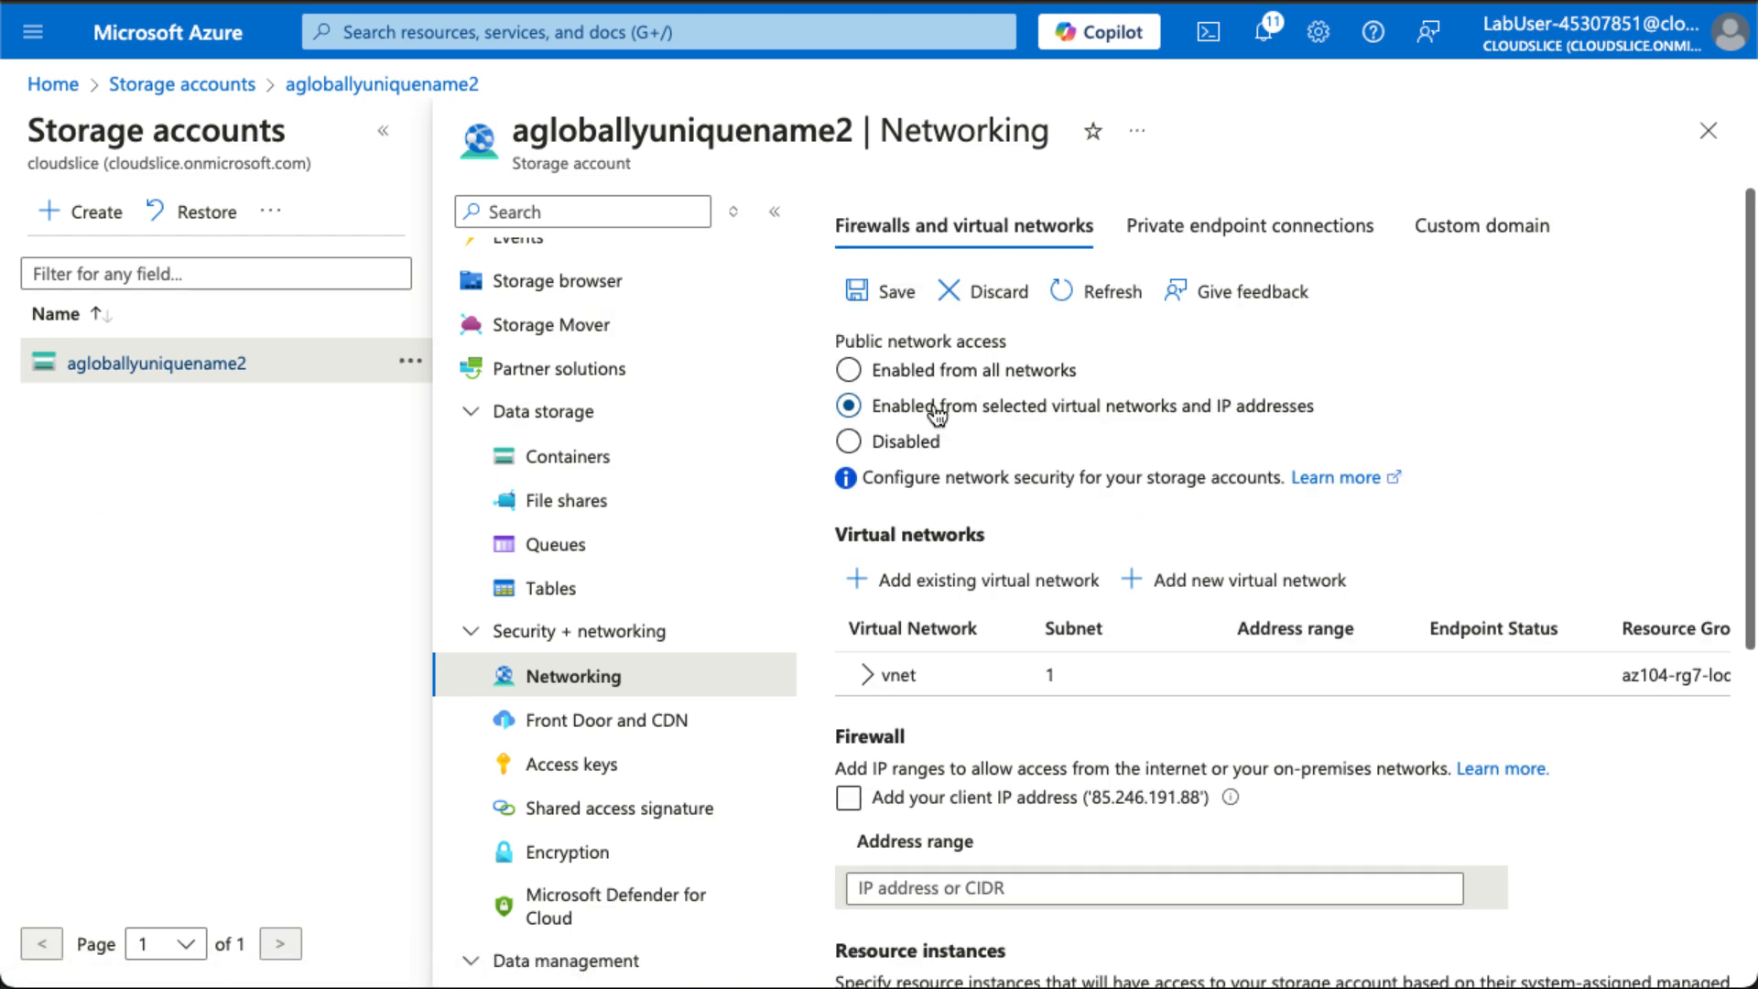
left_click(870, 306)
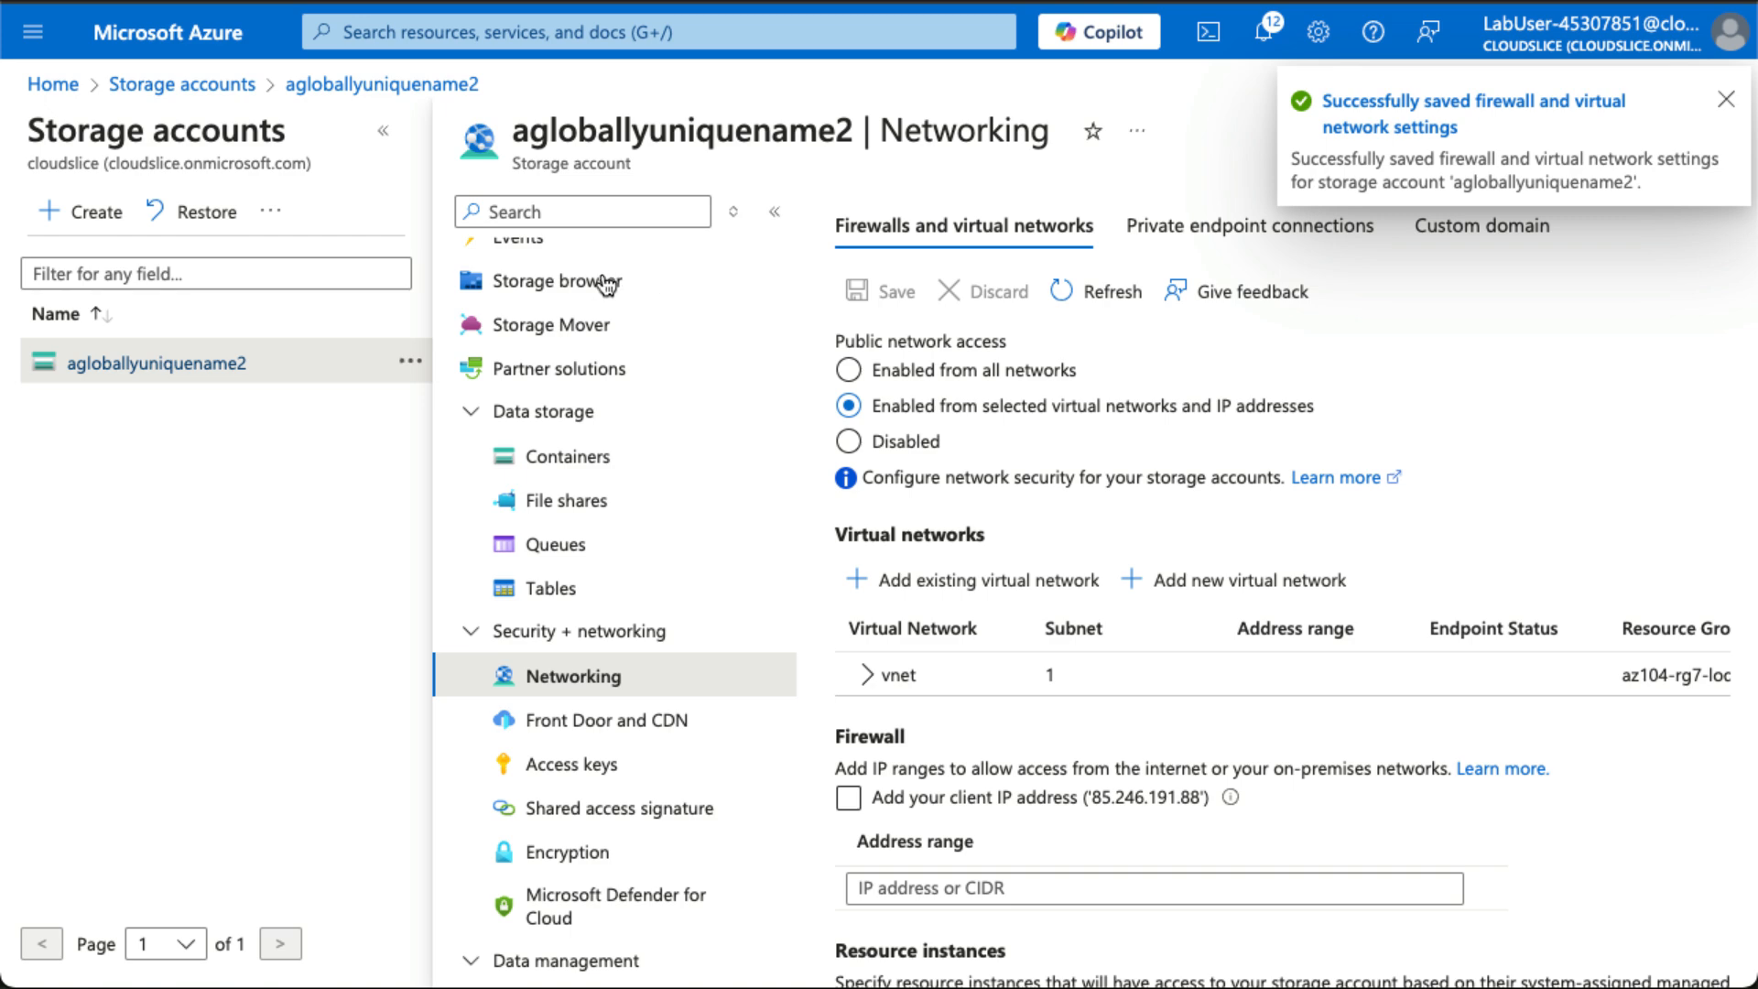
Step: Test the network restriction in the storage browser by trying to open the share1 file share and the data blob container
left_click(384, 147)
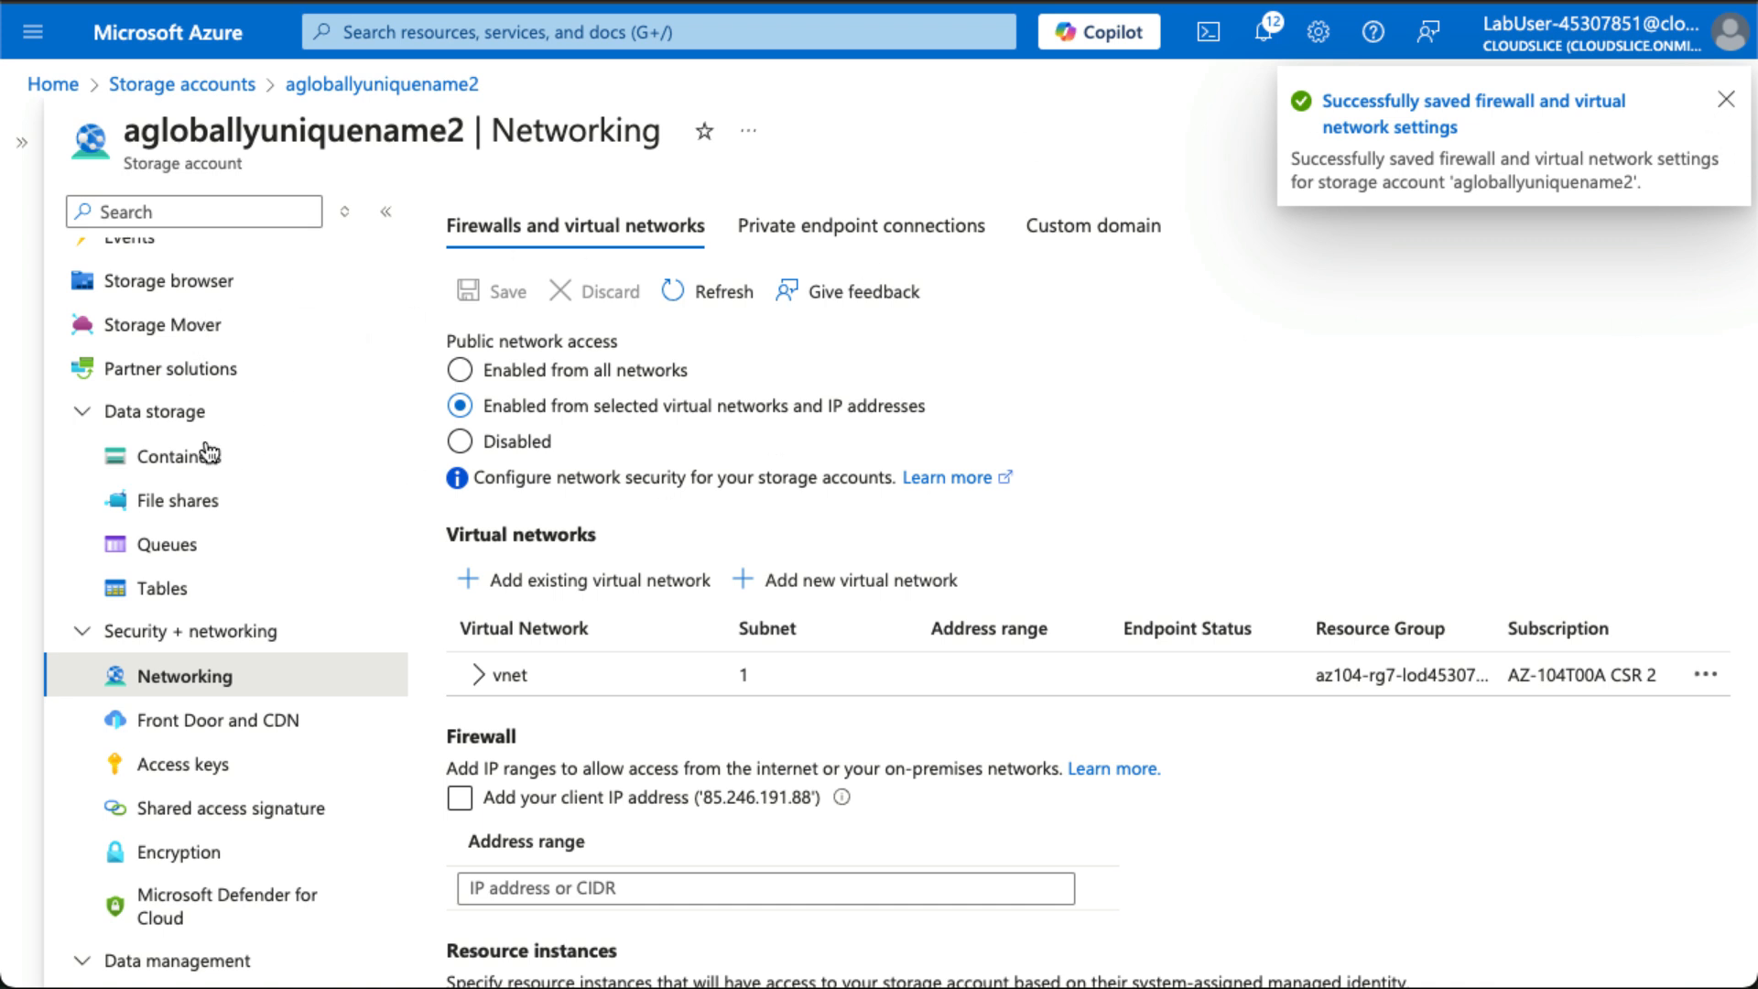
left_click(186, 283)
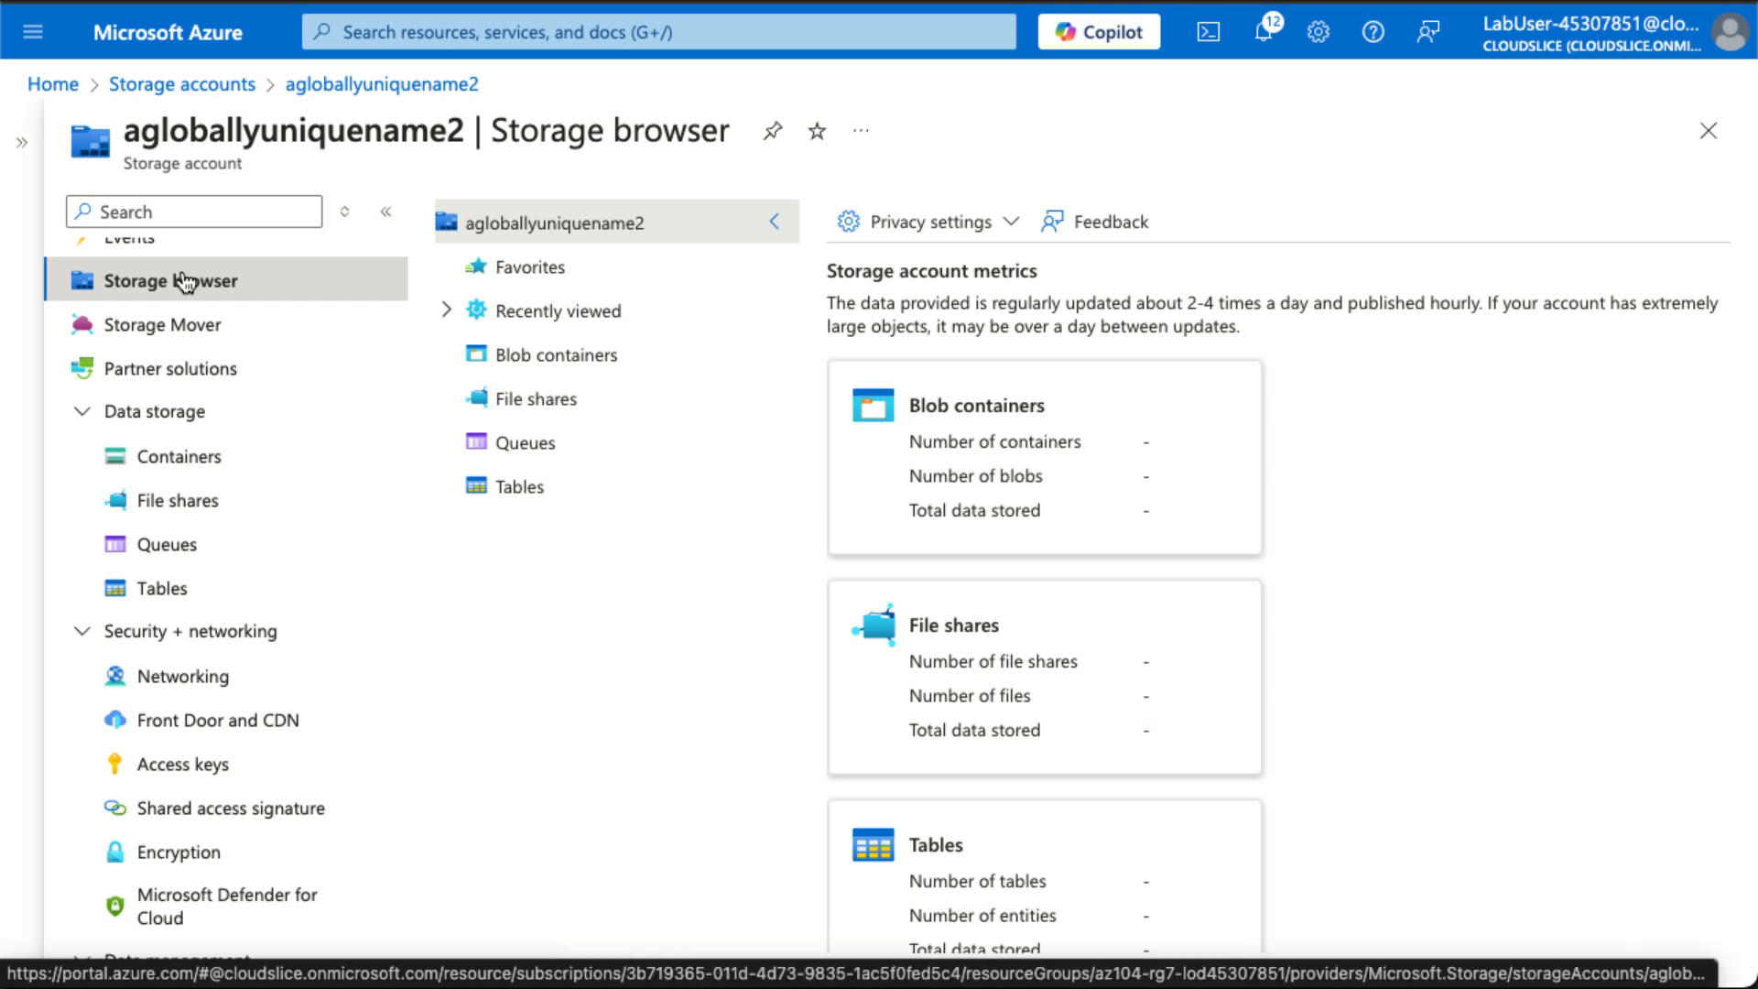
left_click(546, 408)
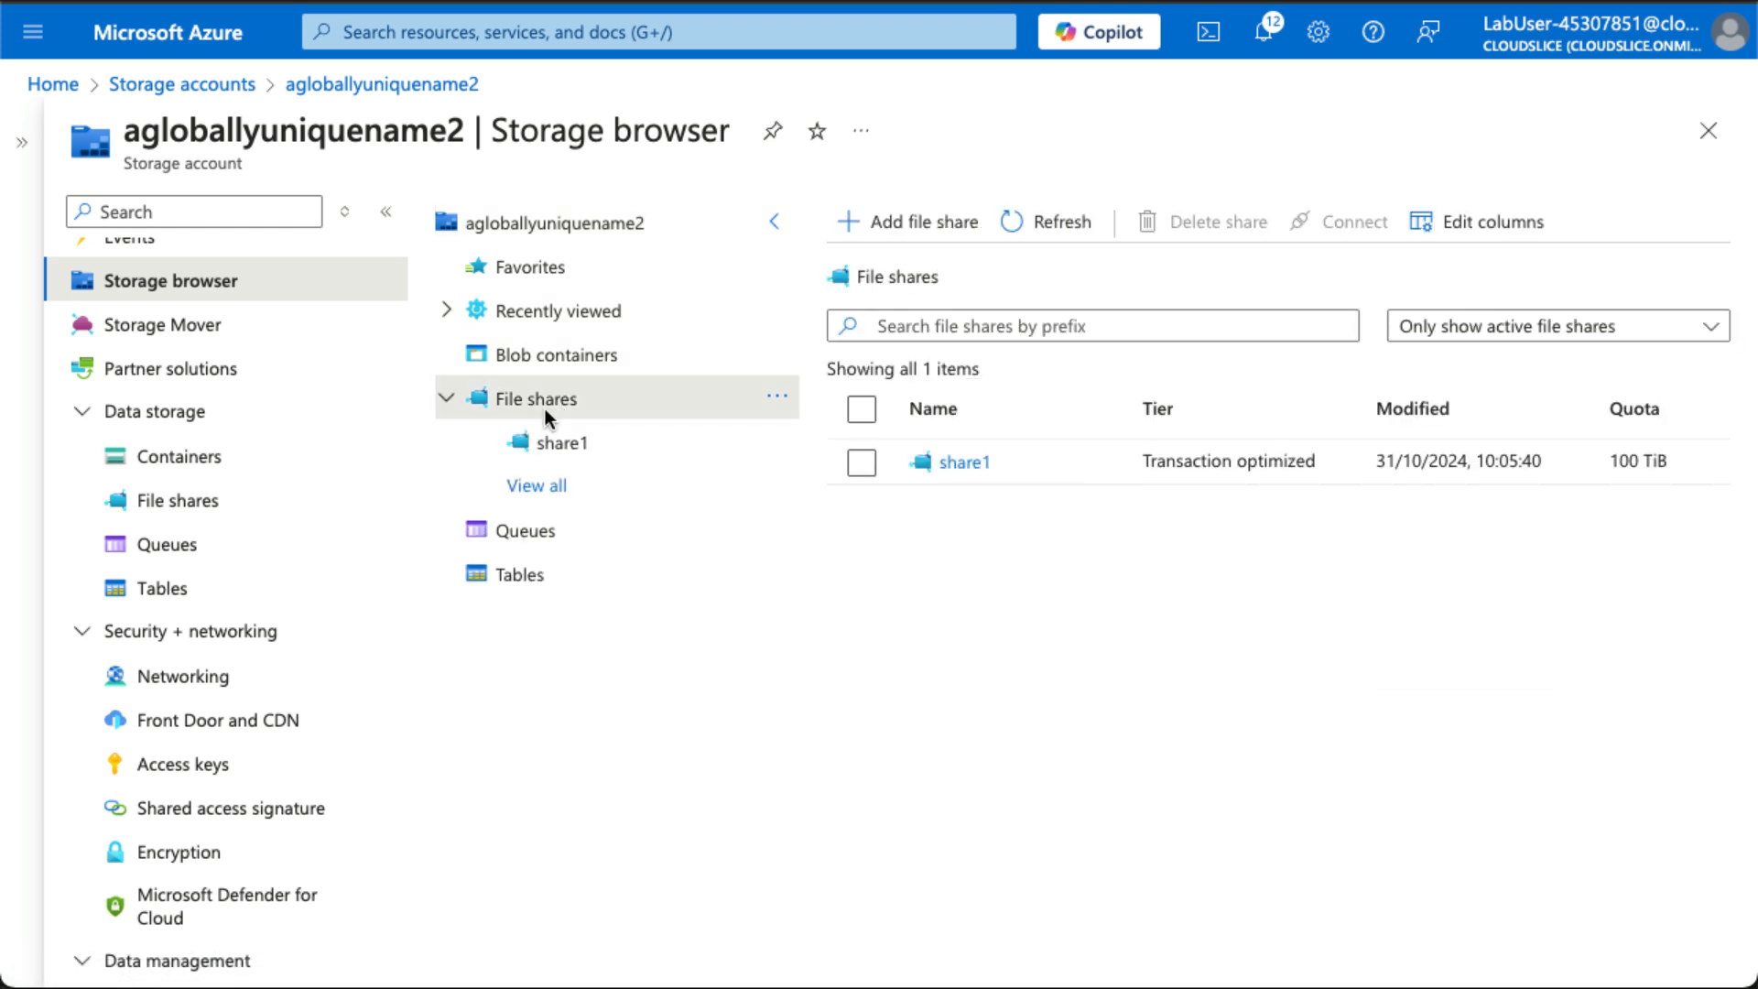
left_click(967, 464)
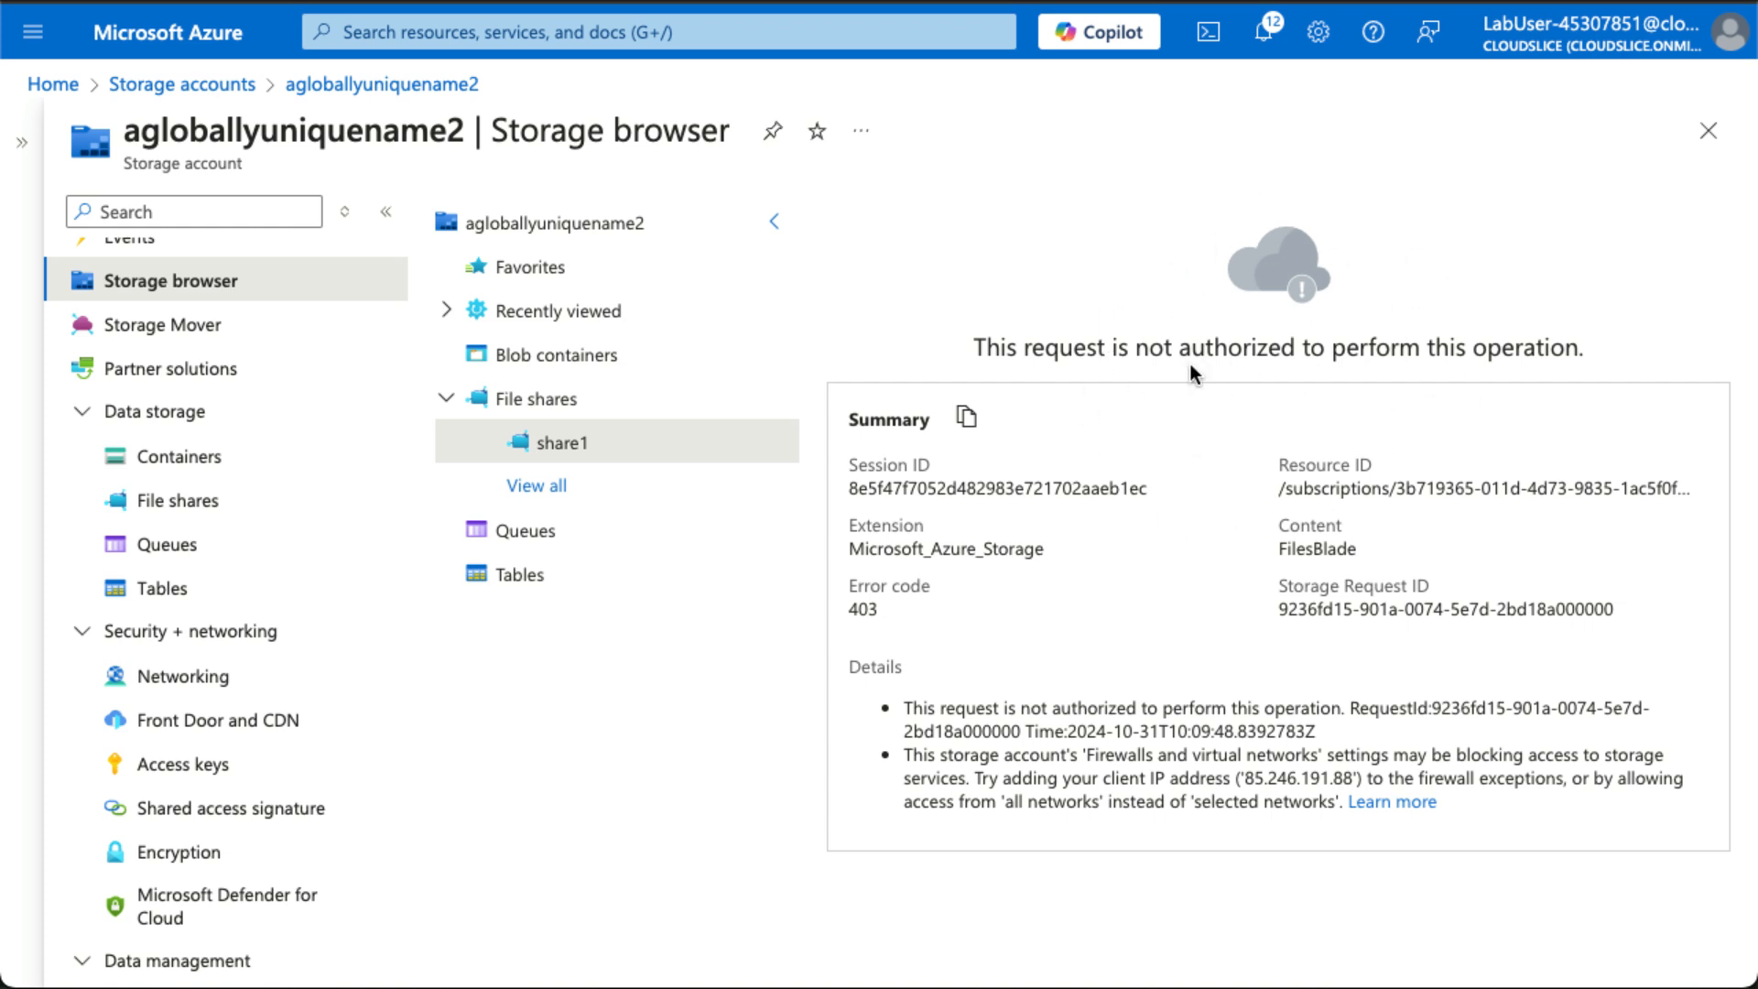
left_click(549, 361)
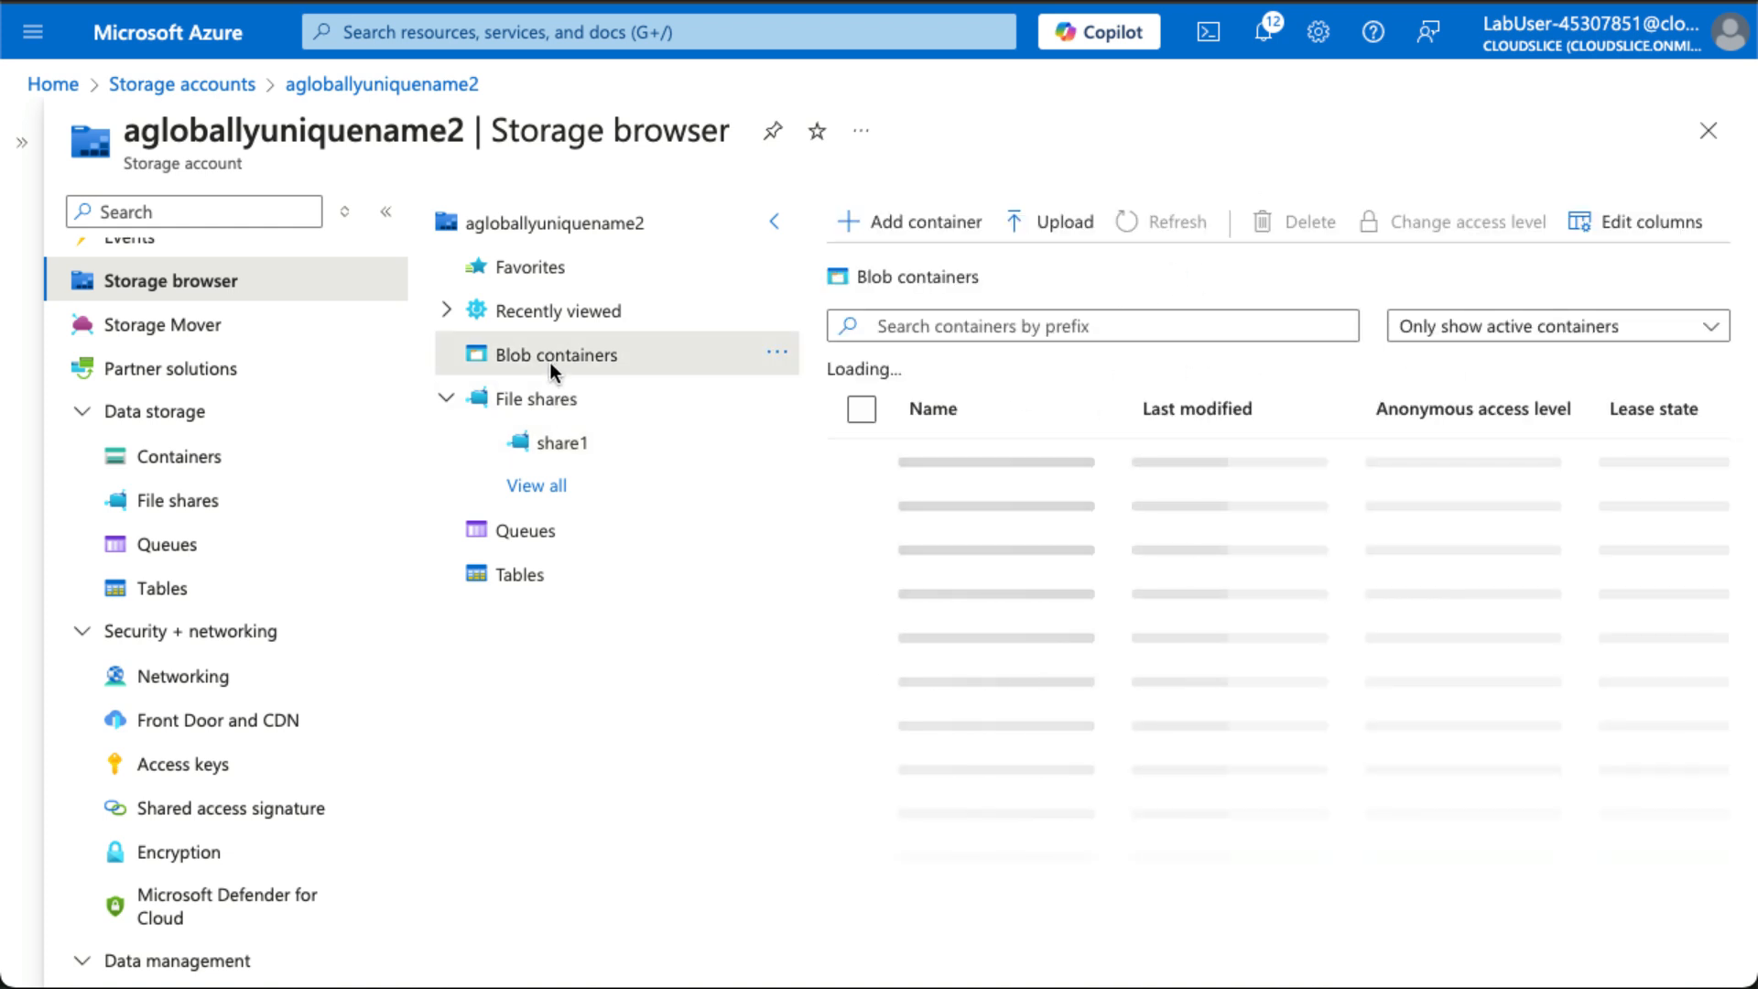
left_click(957, 510)
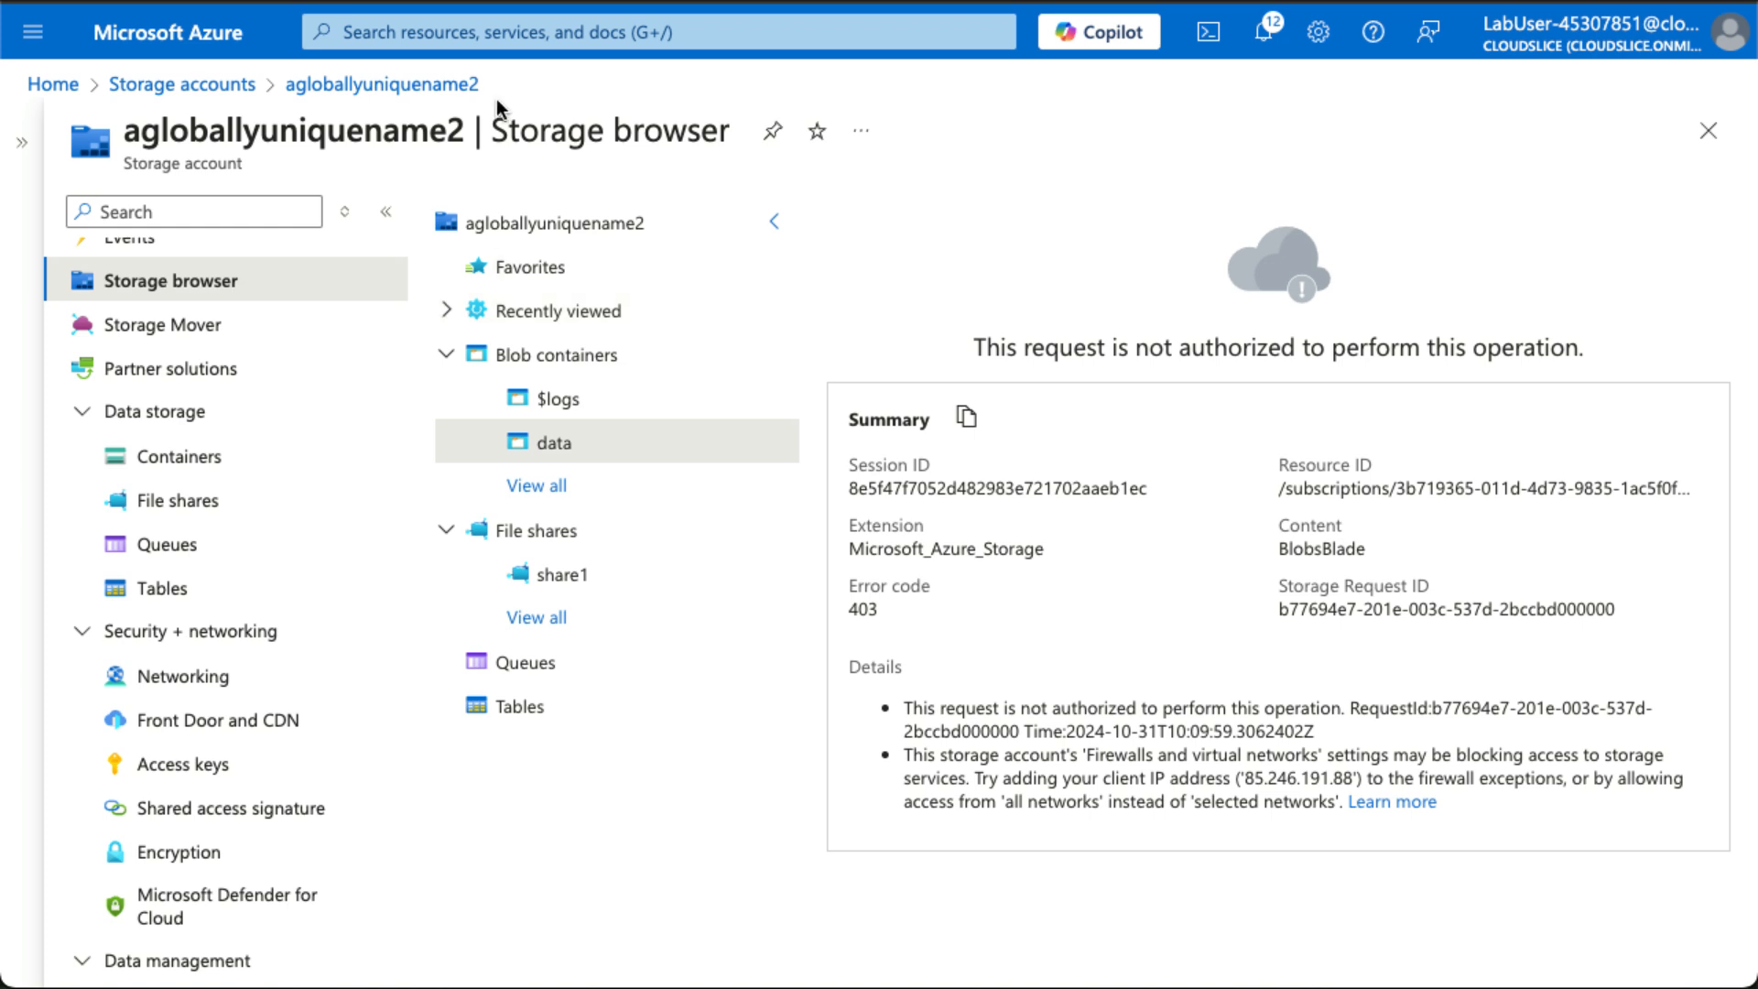
Step: Search the portal for rg7 and open the resource group az104-rg7-lod45307851
left_click(496, 37)
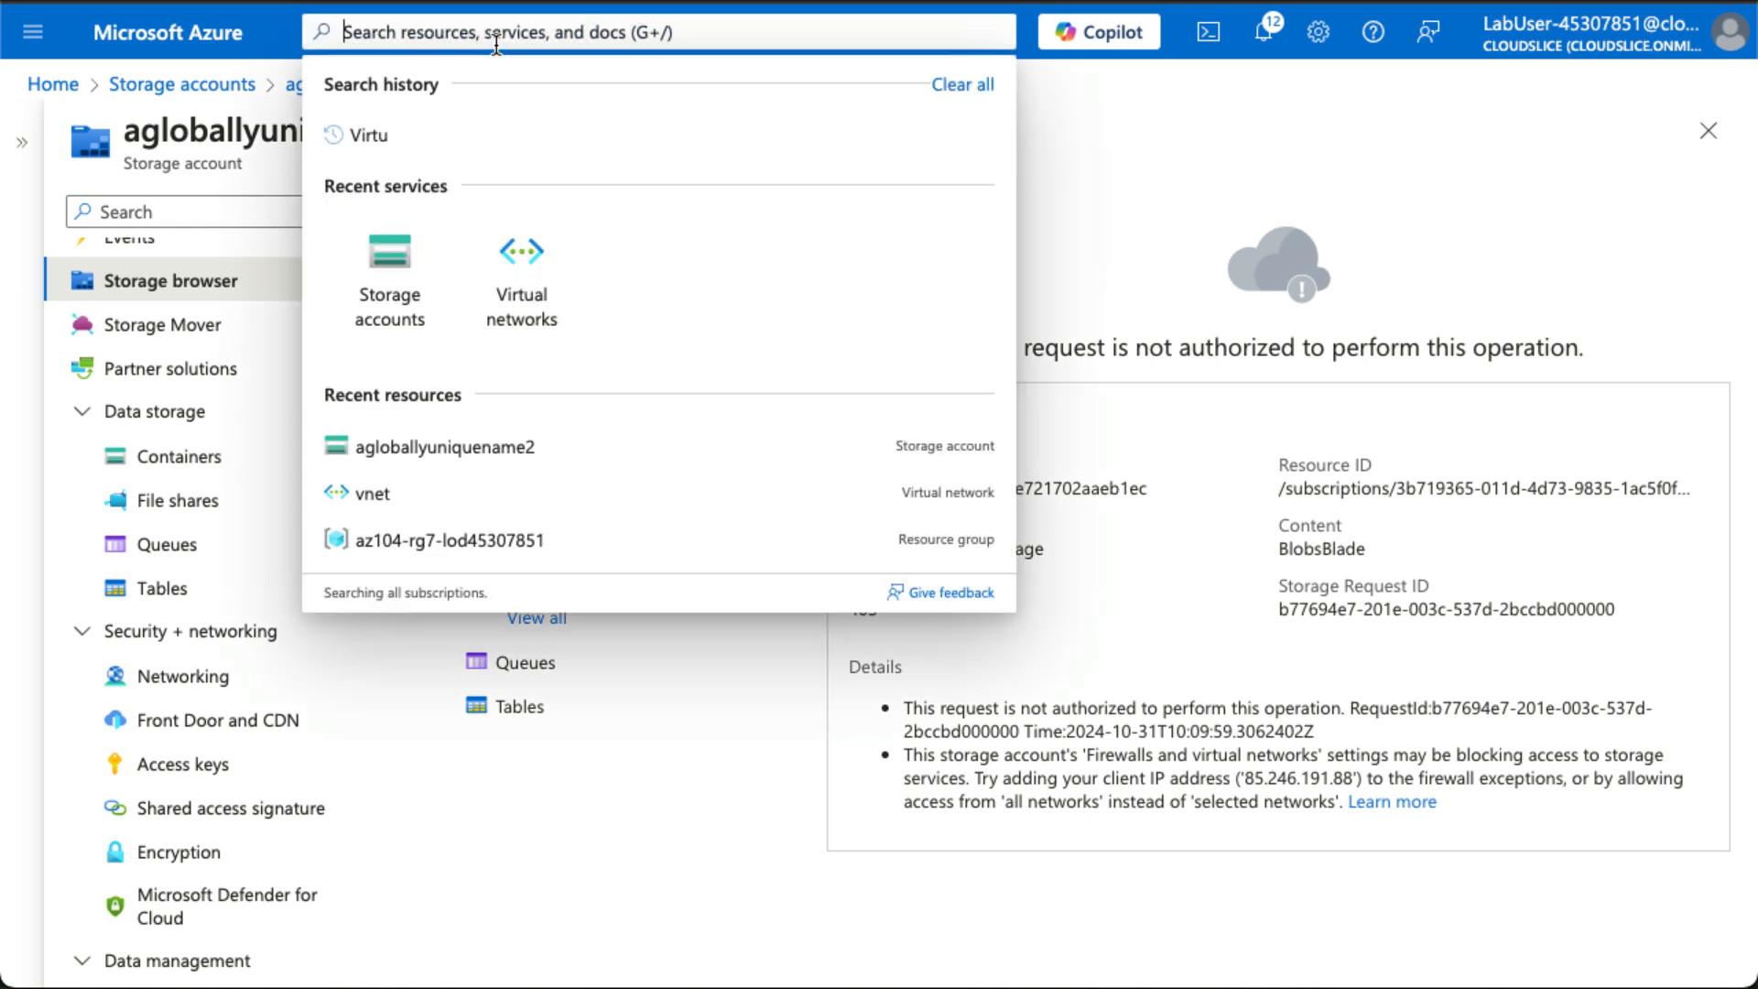
type("rg")
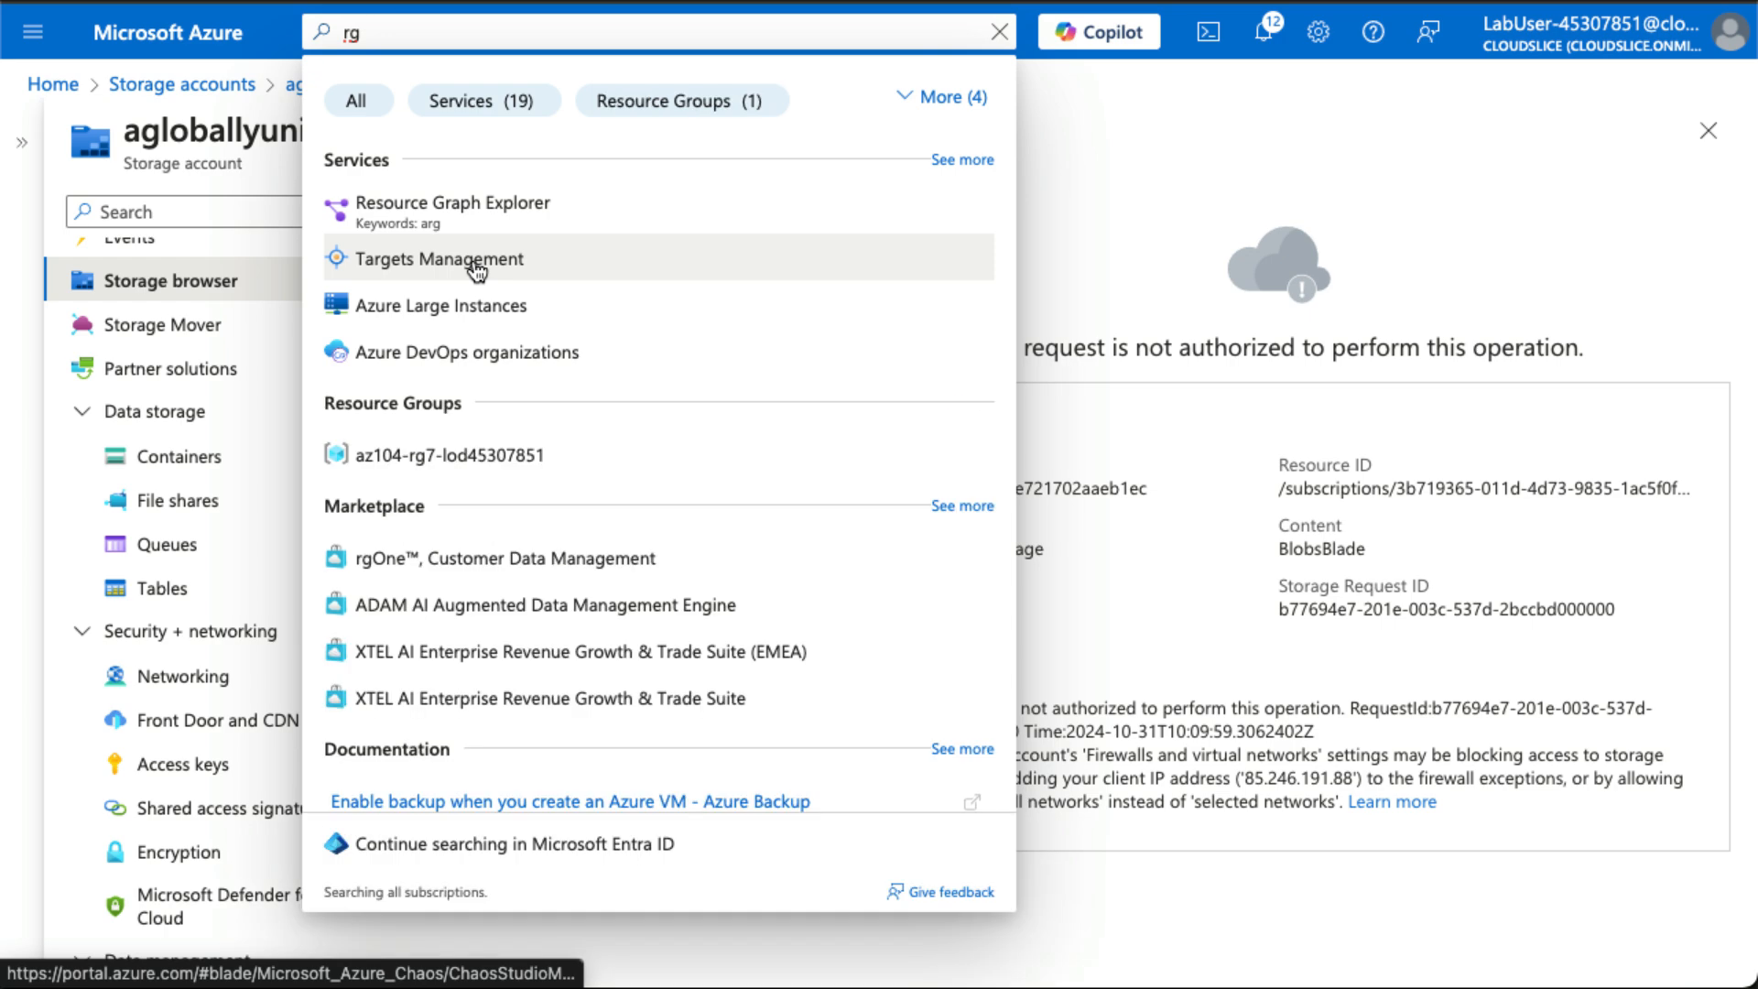
type("7")
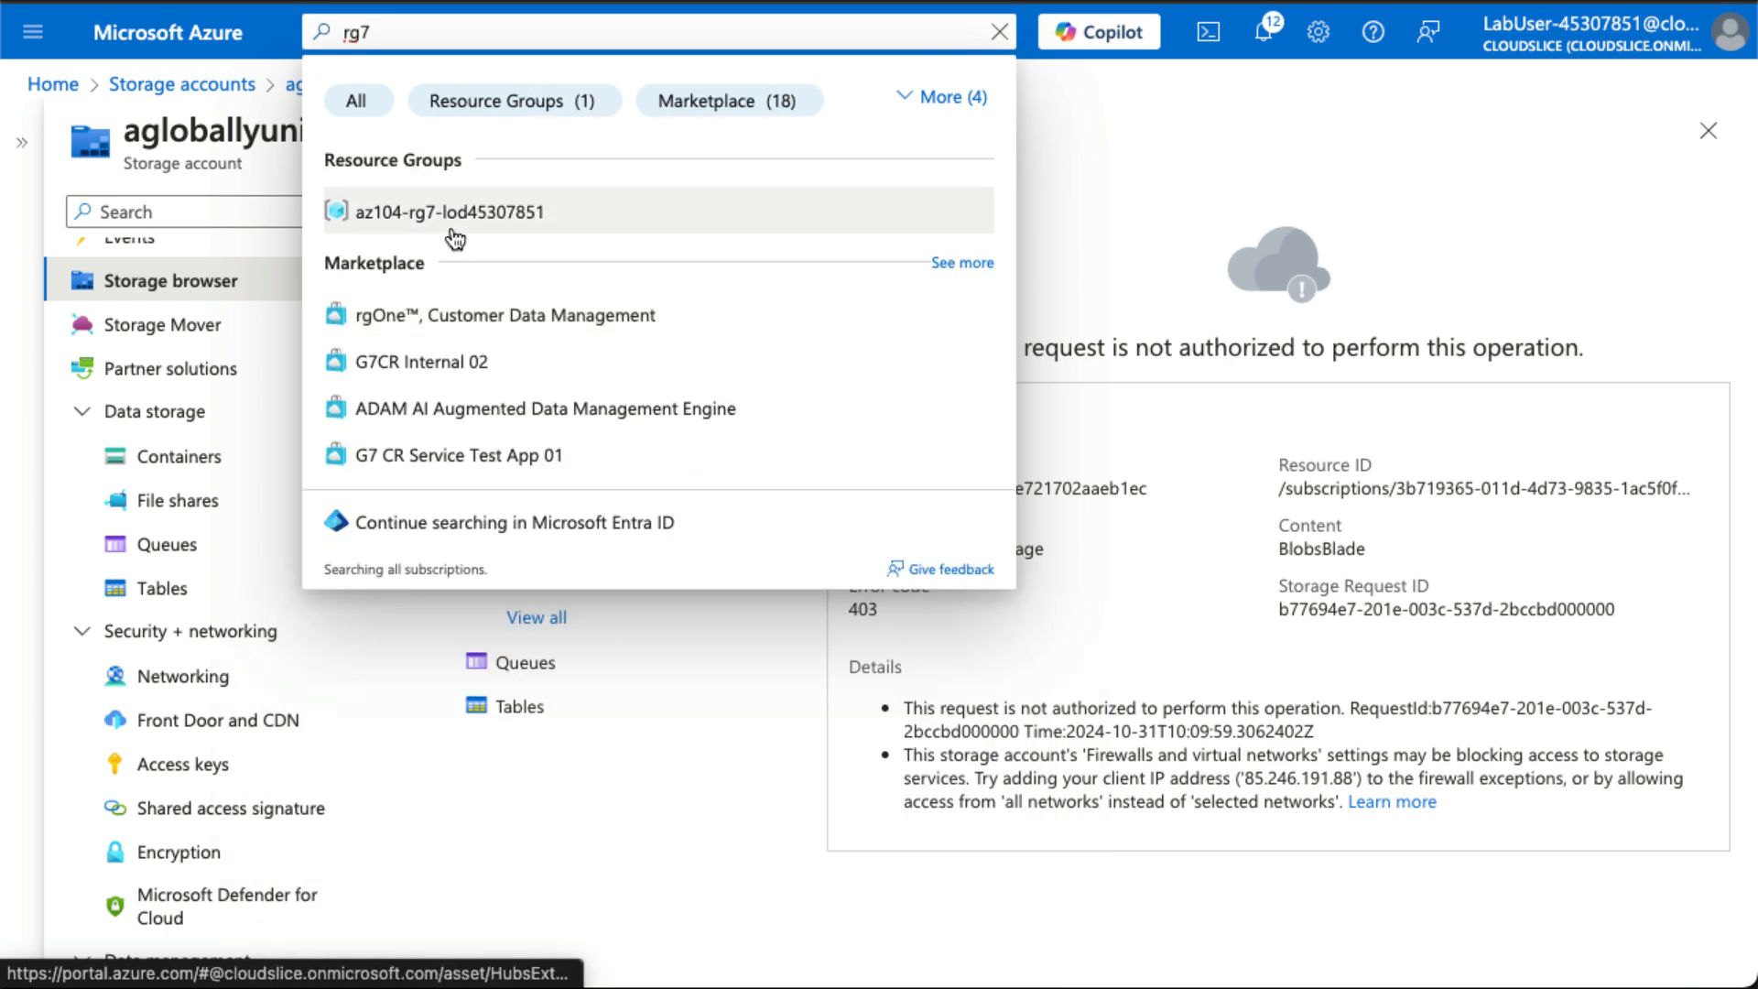
left_click(453, 214)
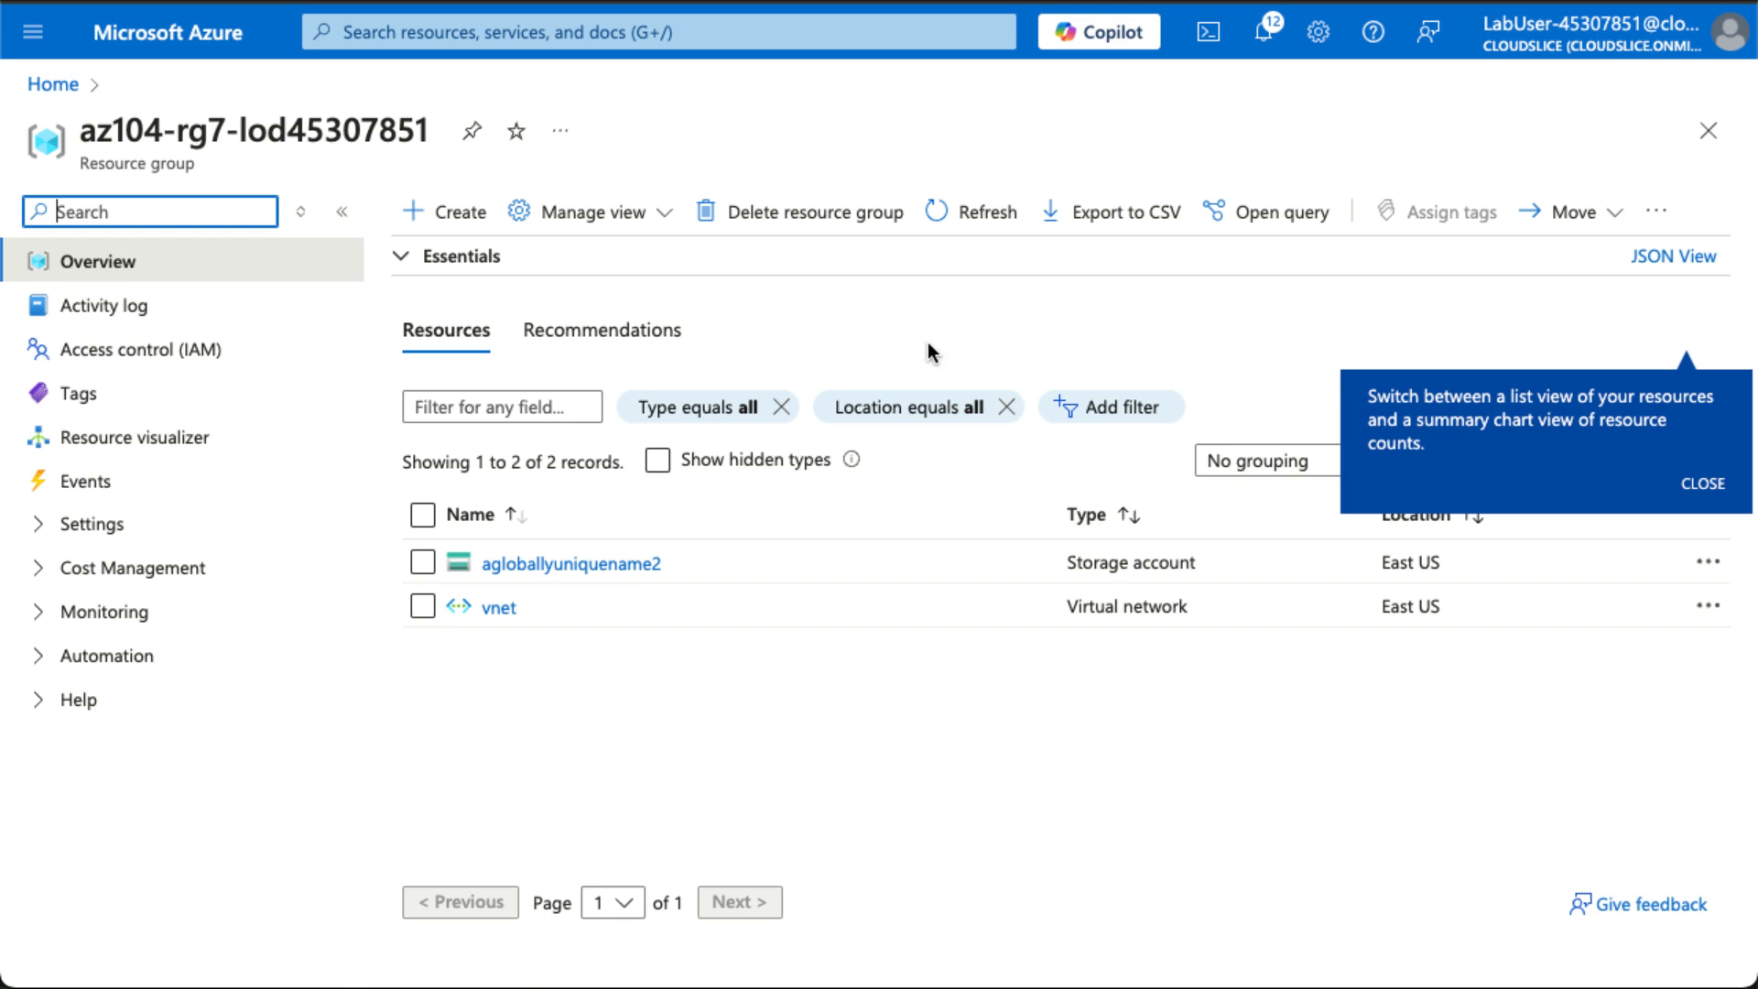
Step: Delete the resource group with its storage account and virtual network, entering the group's name as confirmation
left_click(816, 220)
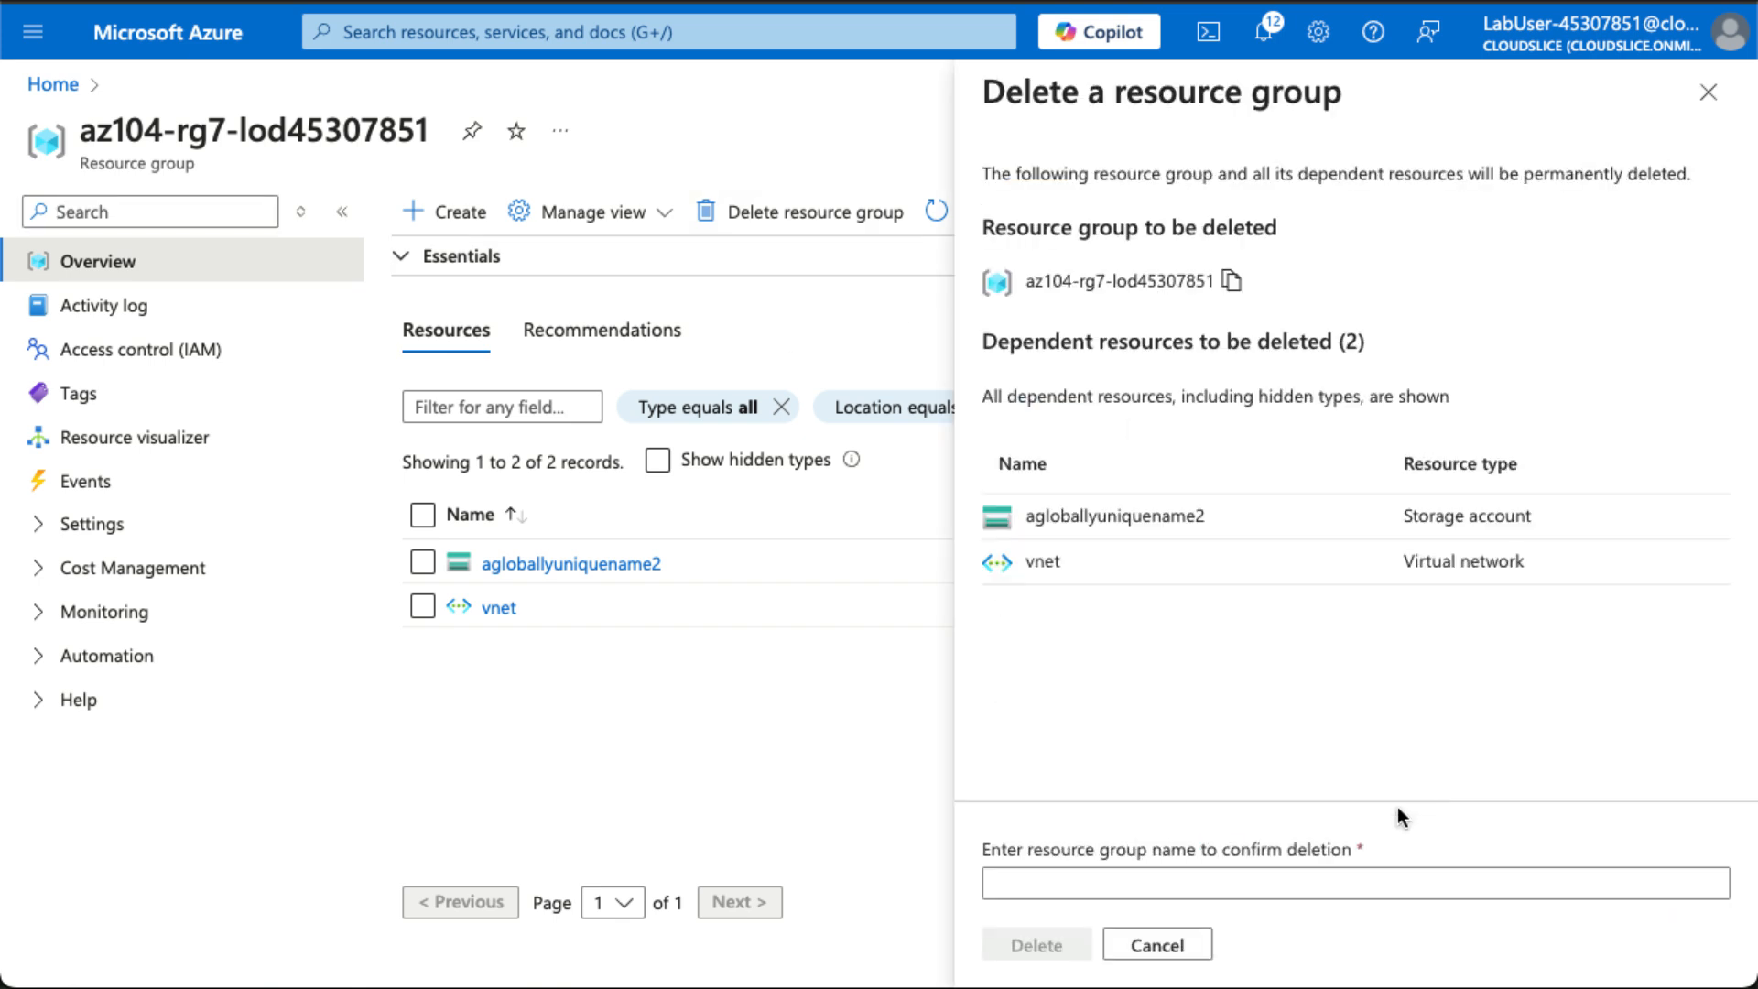
left_click(1158, 881)
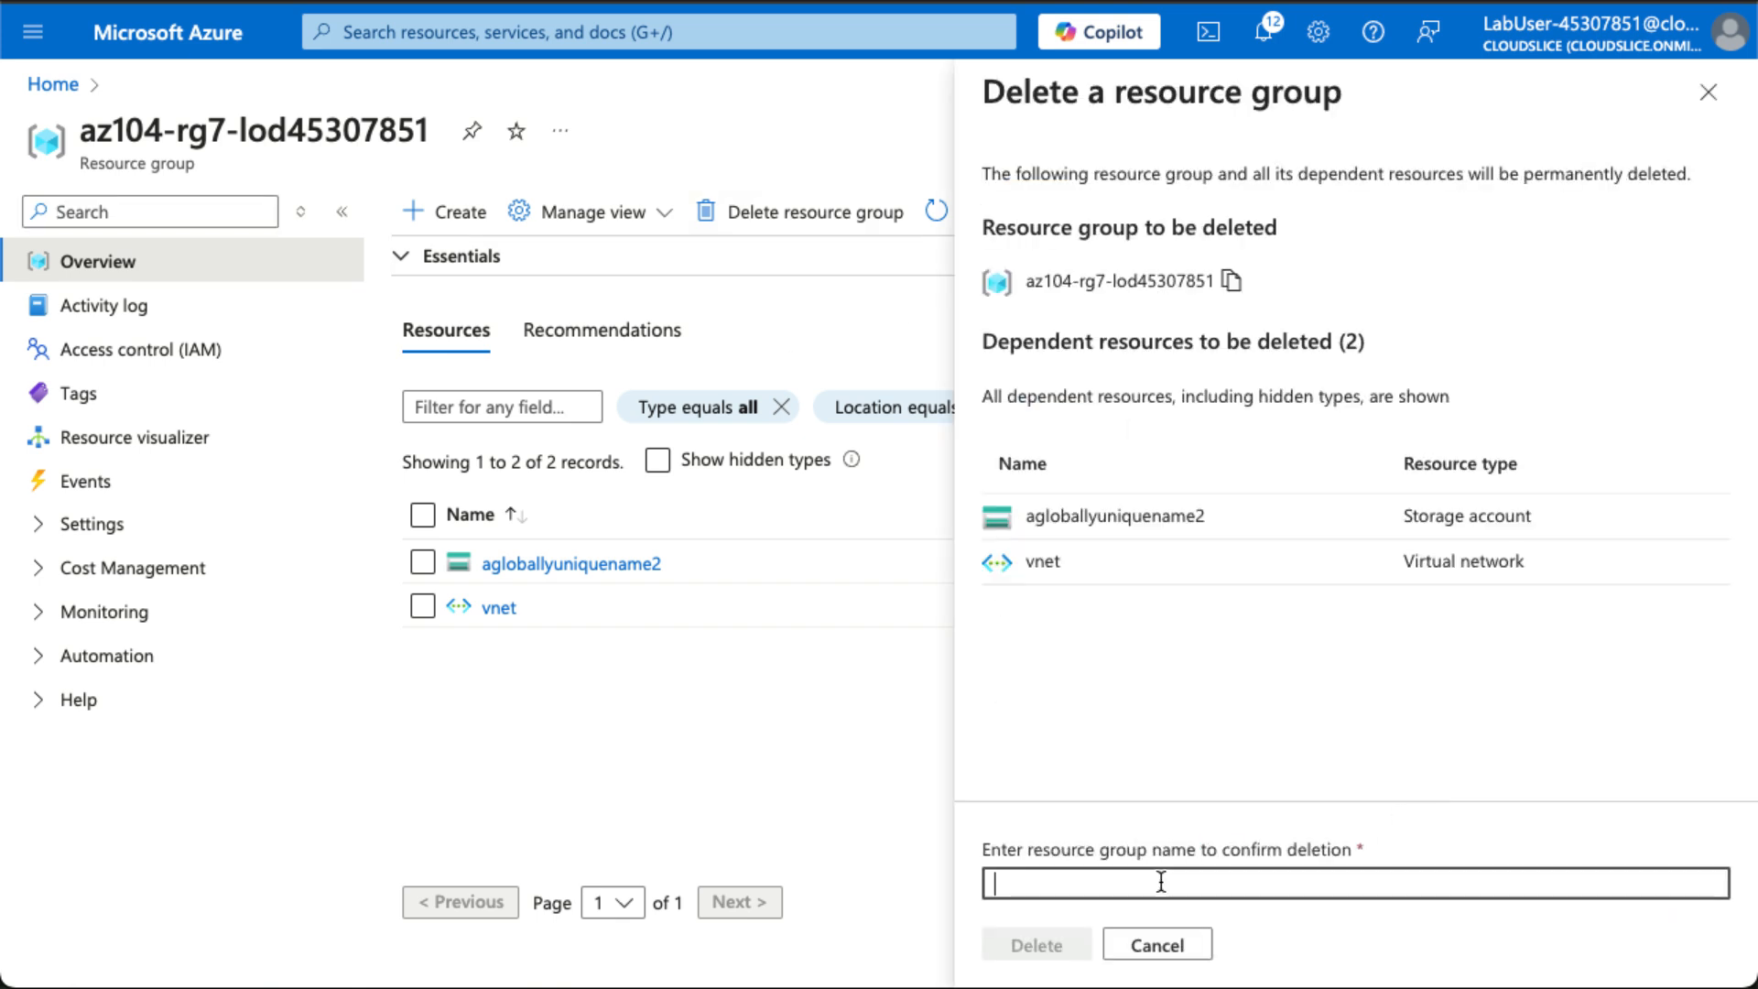
left_click(1232, 280)
left_click(1053, 884)
key("ctrl+v")
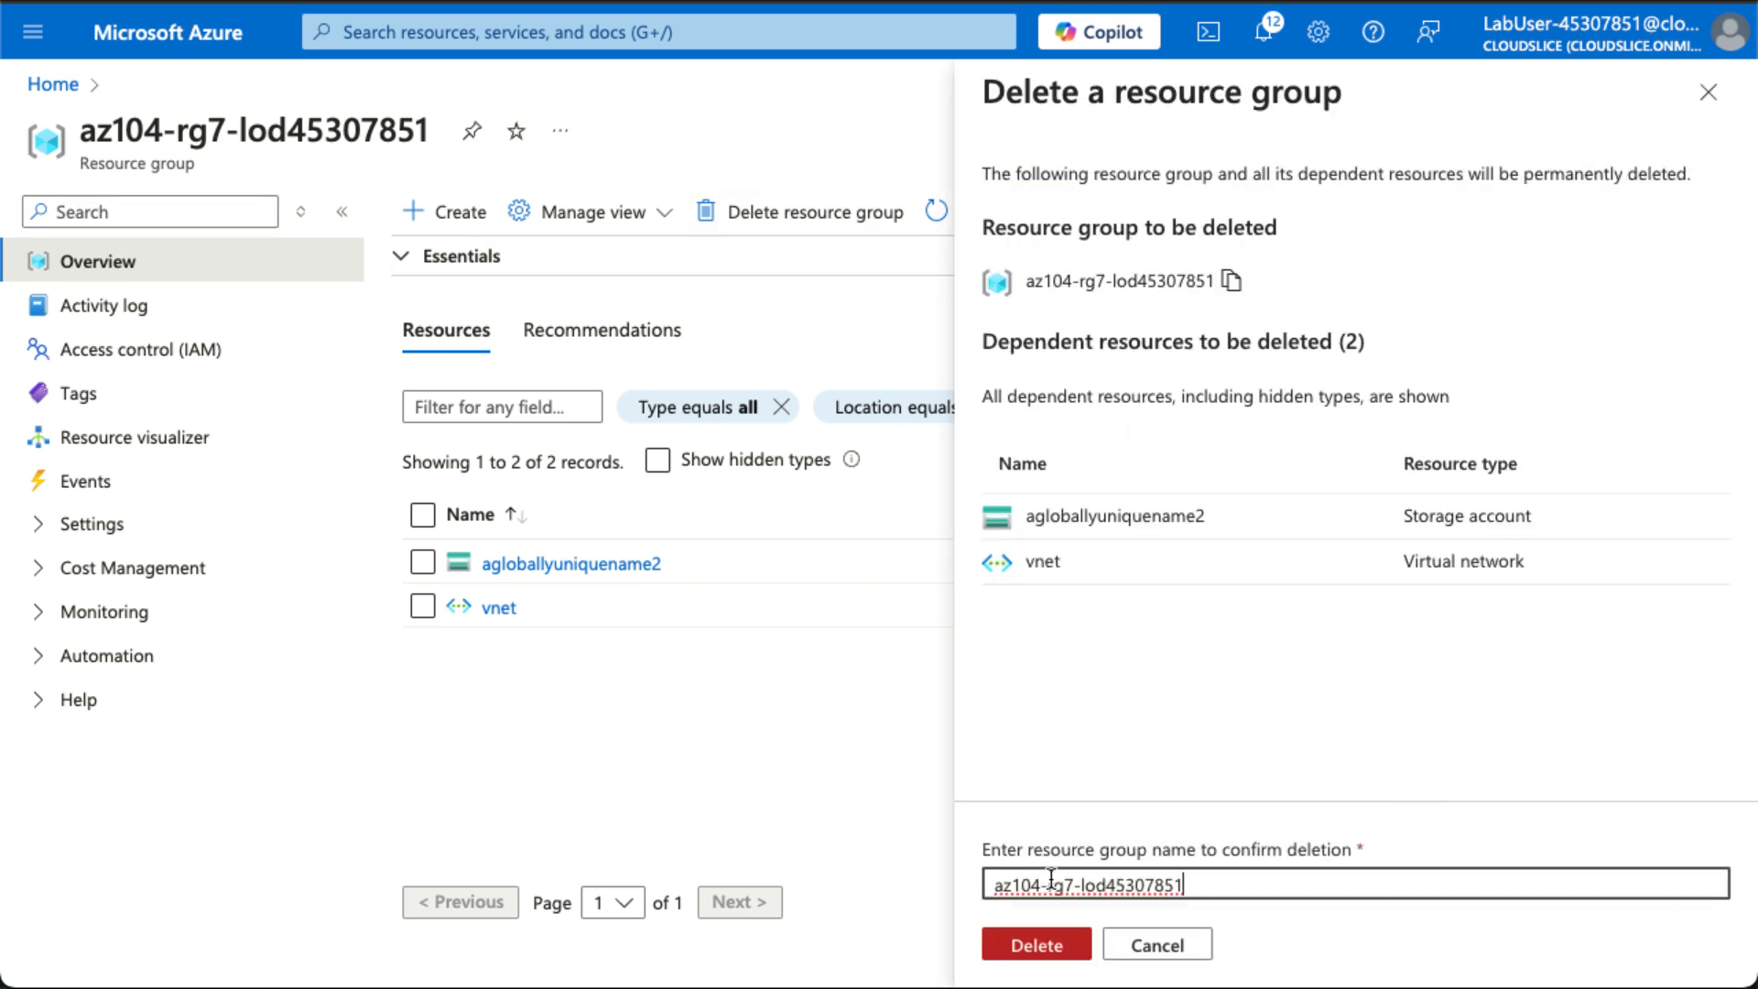
left_click(1047, 940)
left_click(1346, 656)
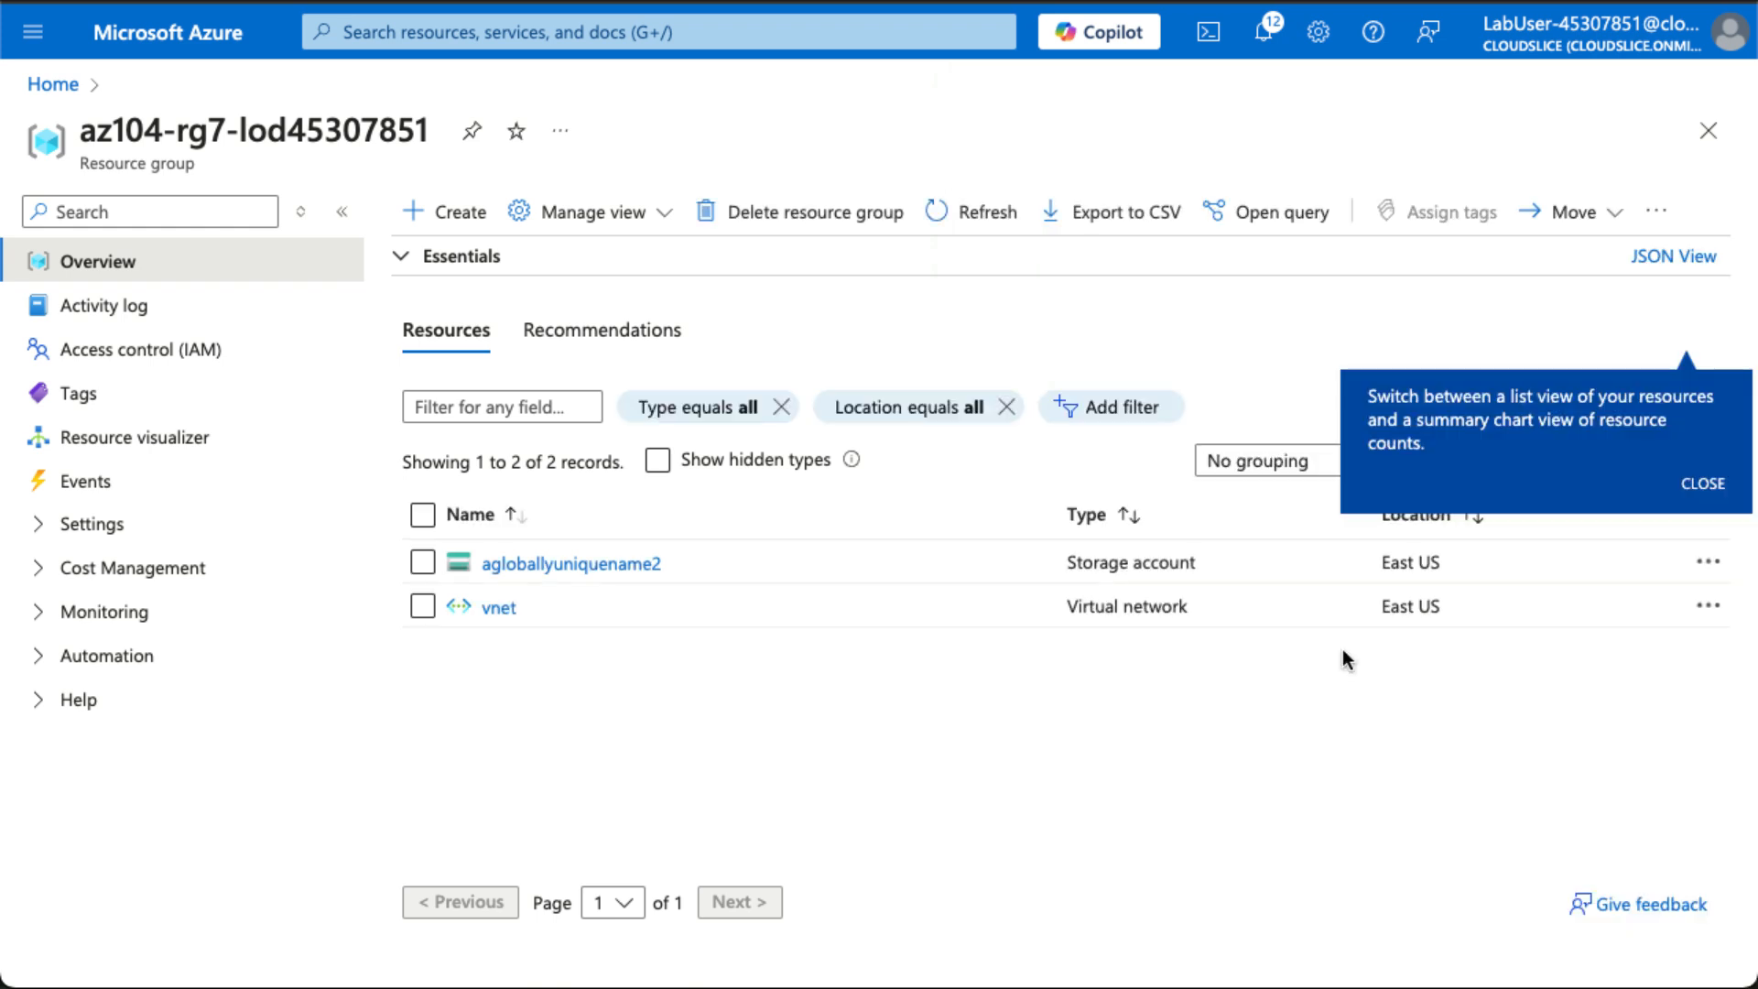